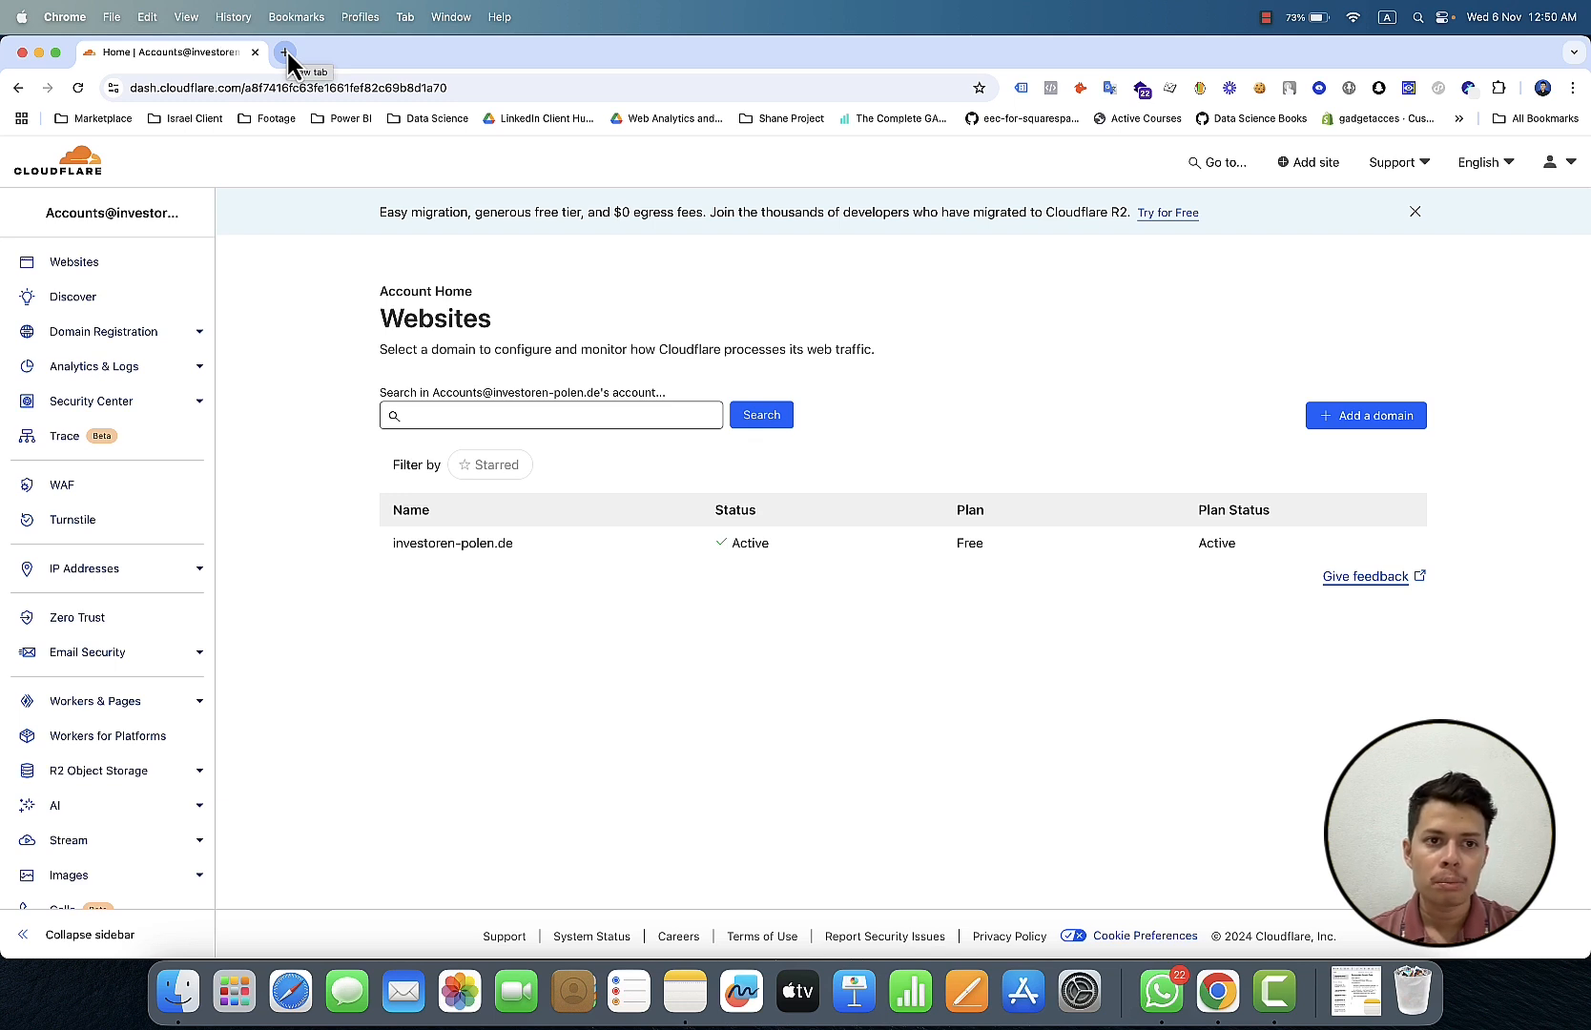
Step: Open stape.io in a new browser tab and open the investors-poland server container
click(287, 53)
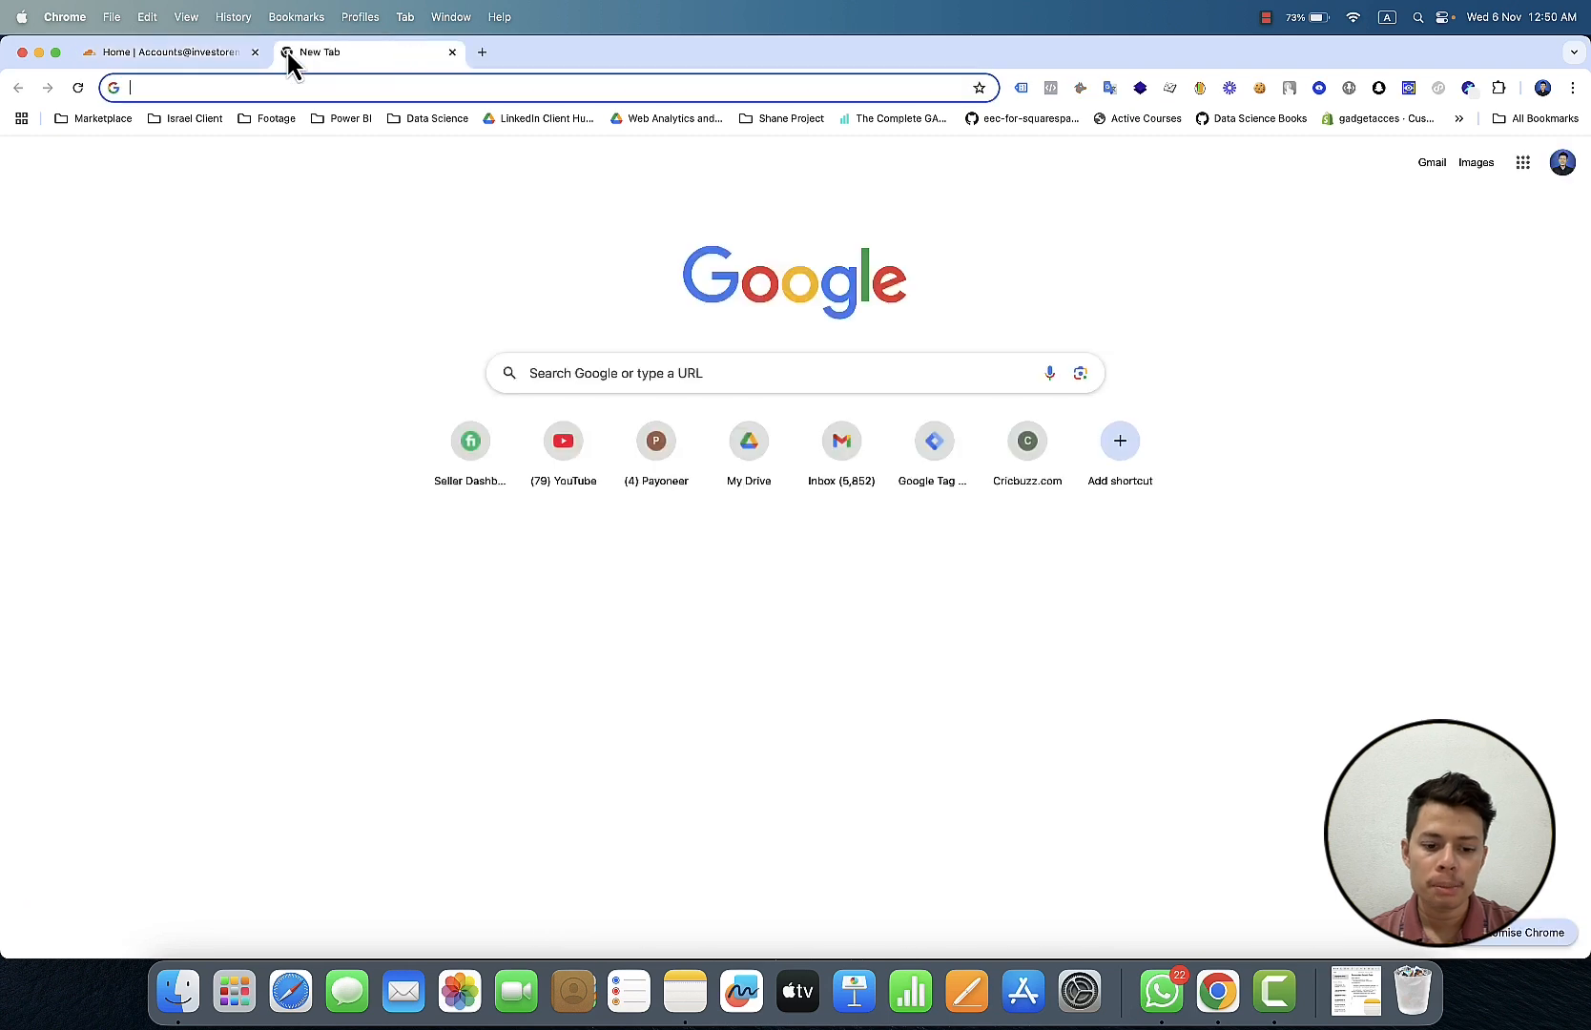
text(stape.io)
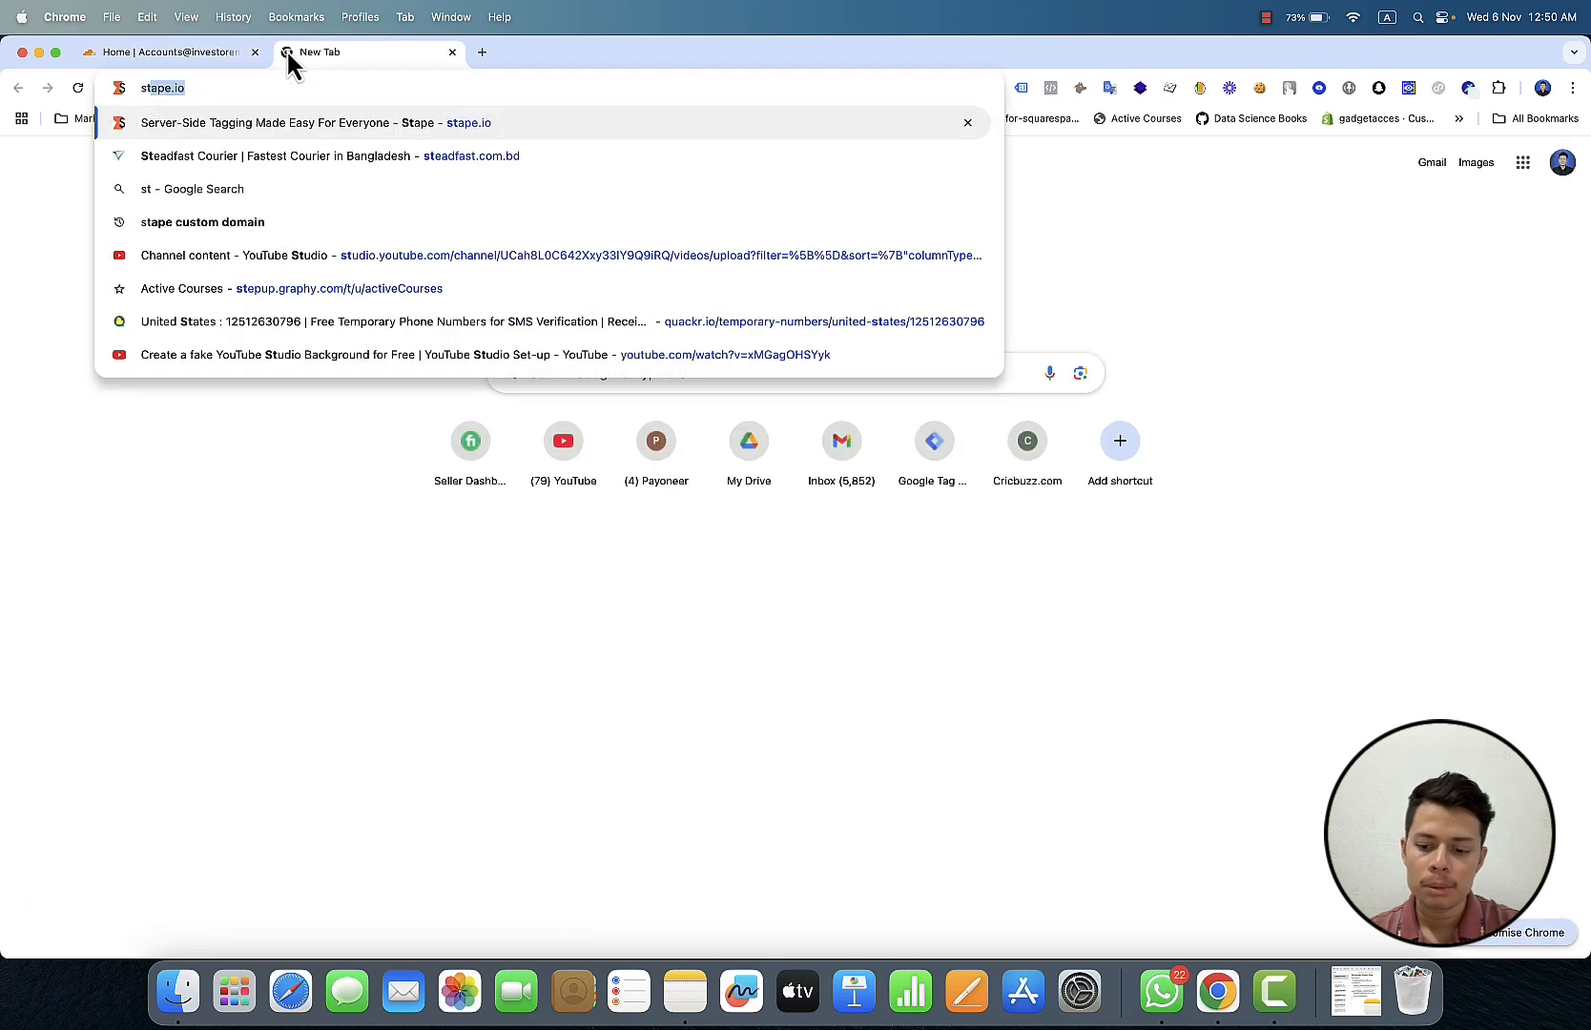
key(Return)
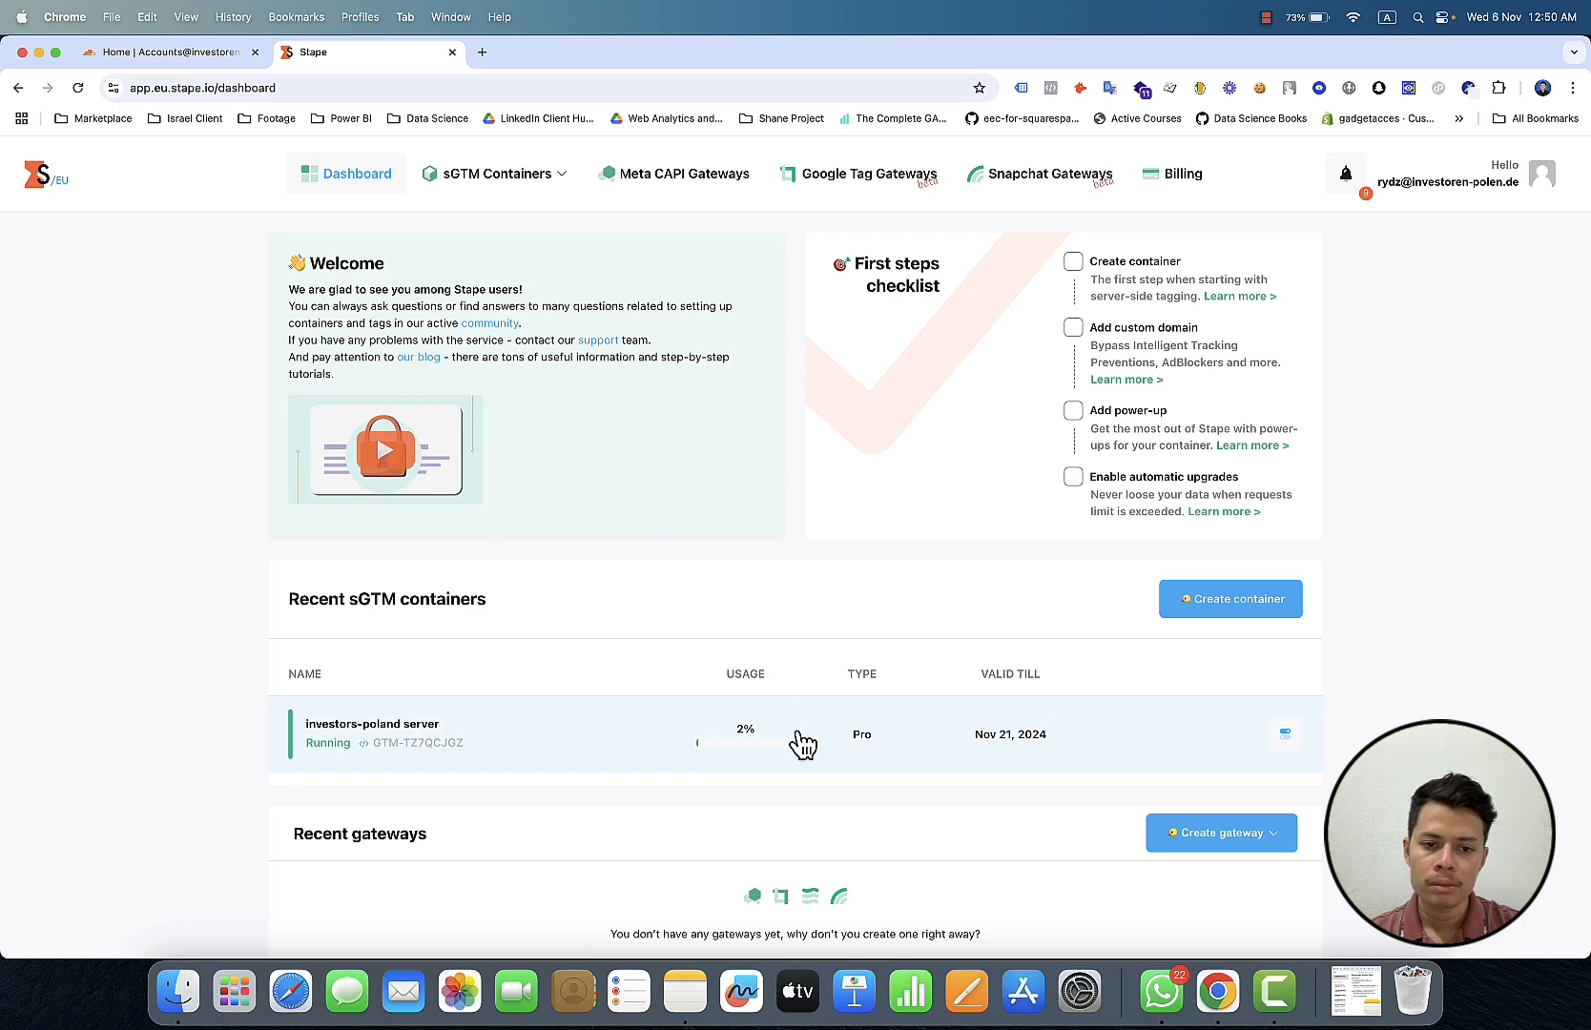
click(801, 745)
scroll(796, 745, down, 5)
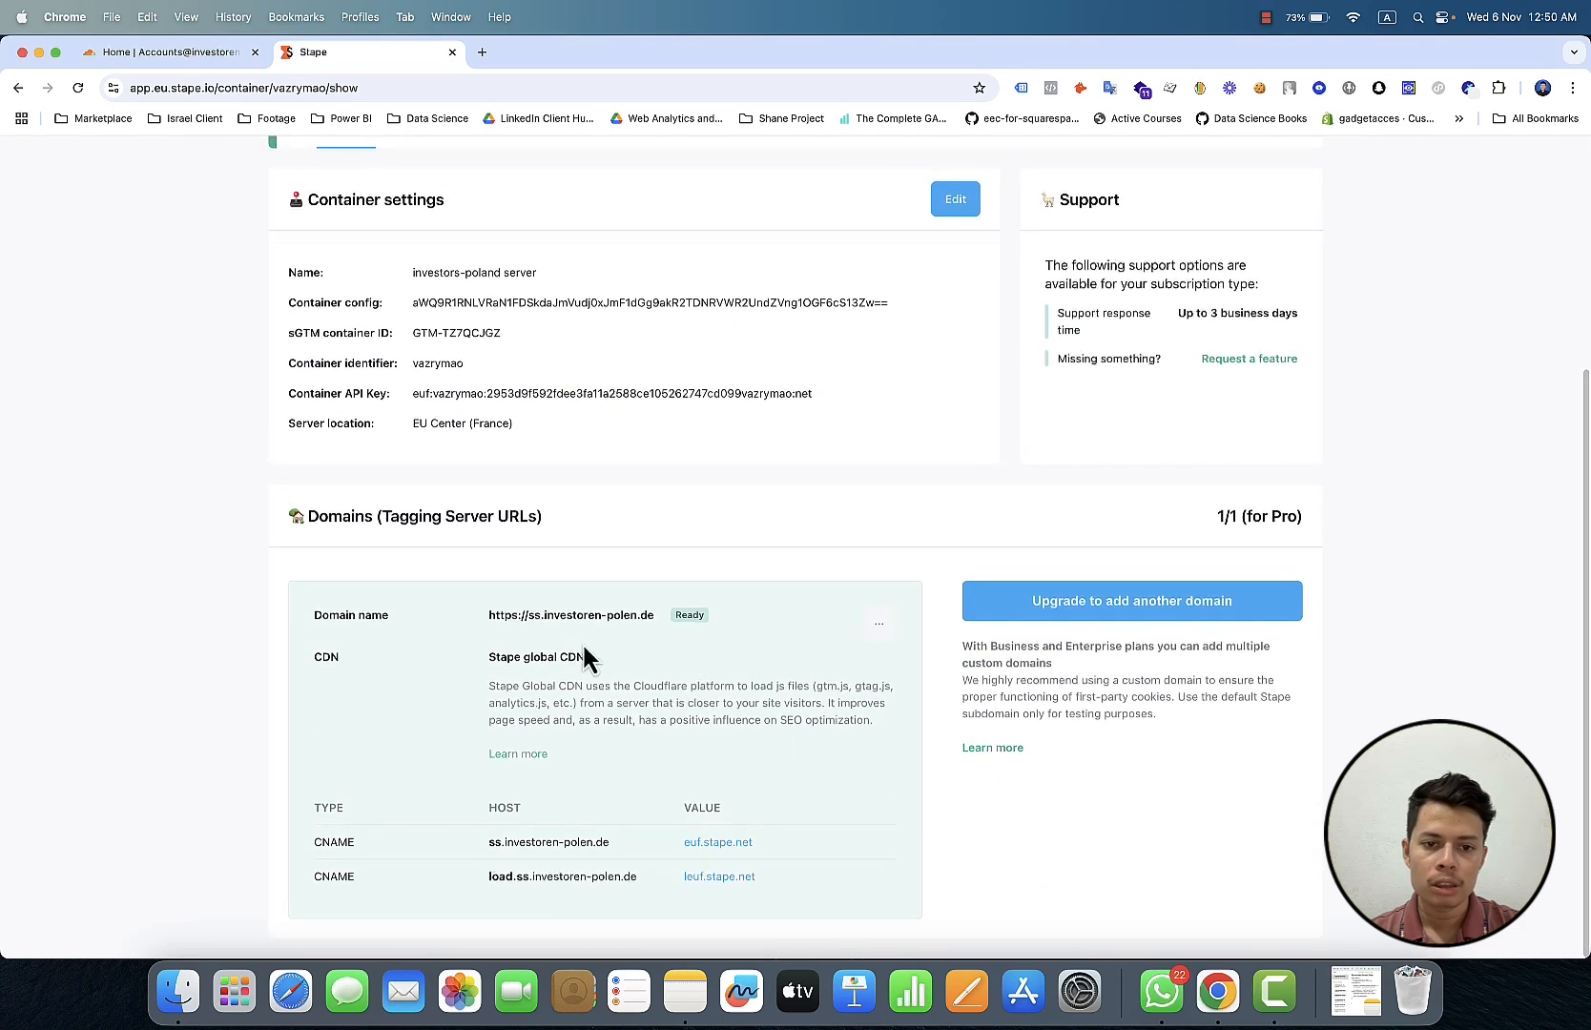
scroll(543, 622, up, 3)
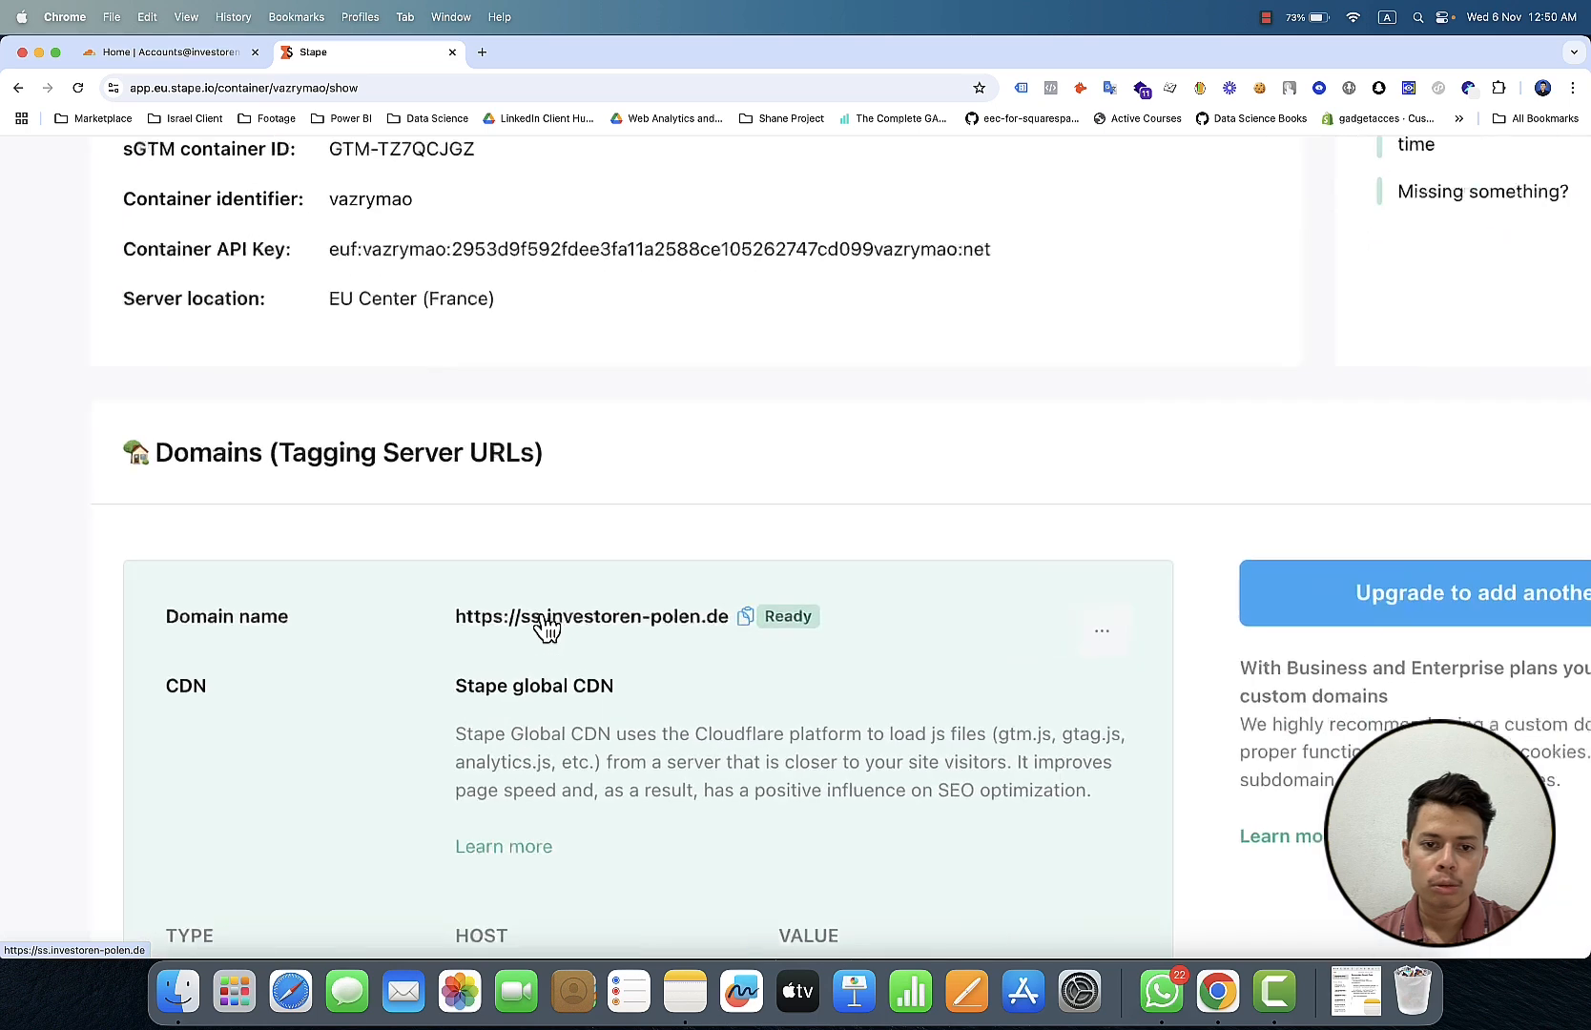
scroll(547, 625, up, 2)
scroll(547, 625, down, 2)
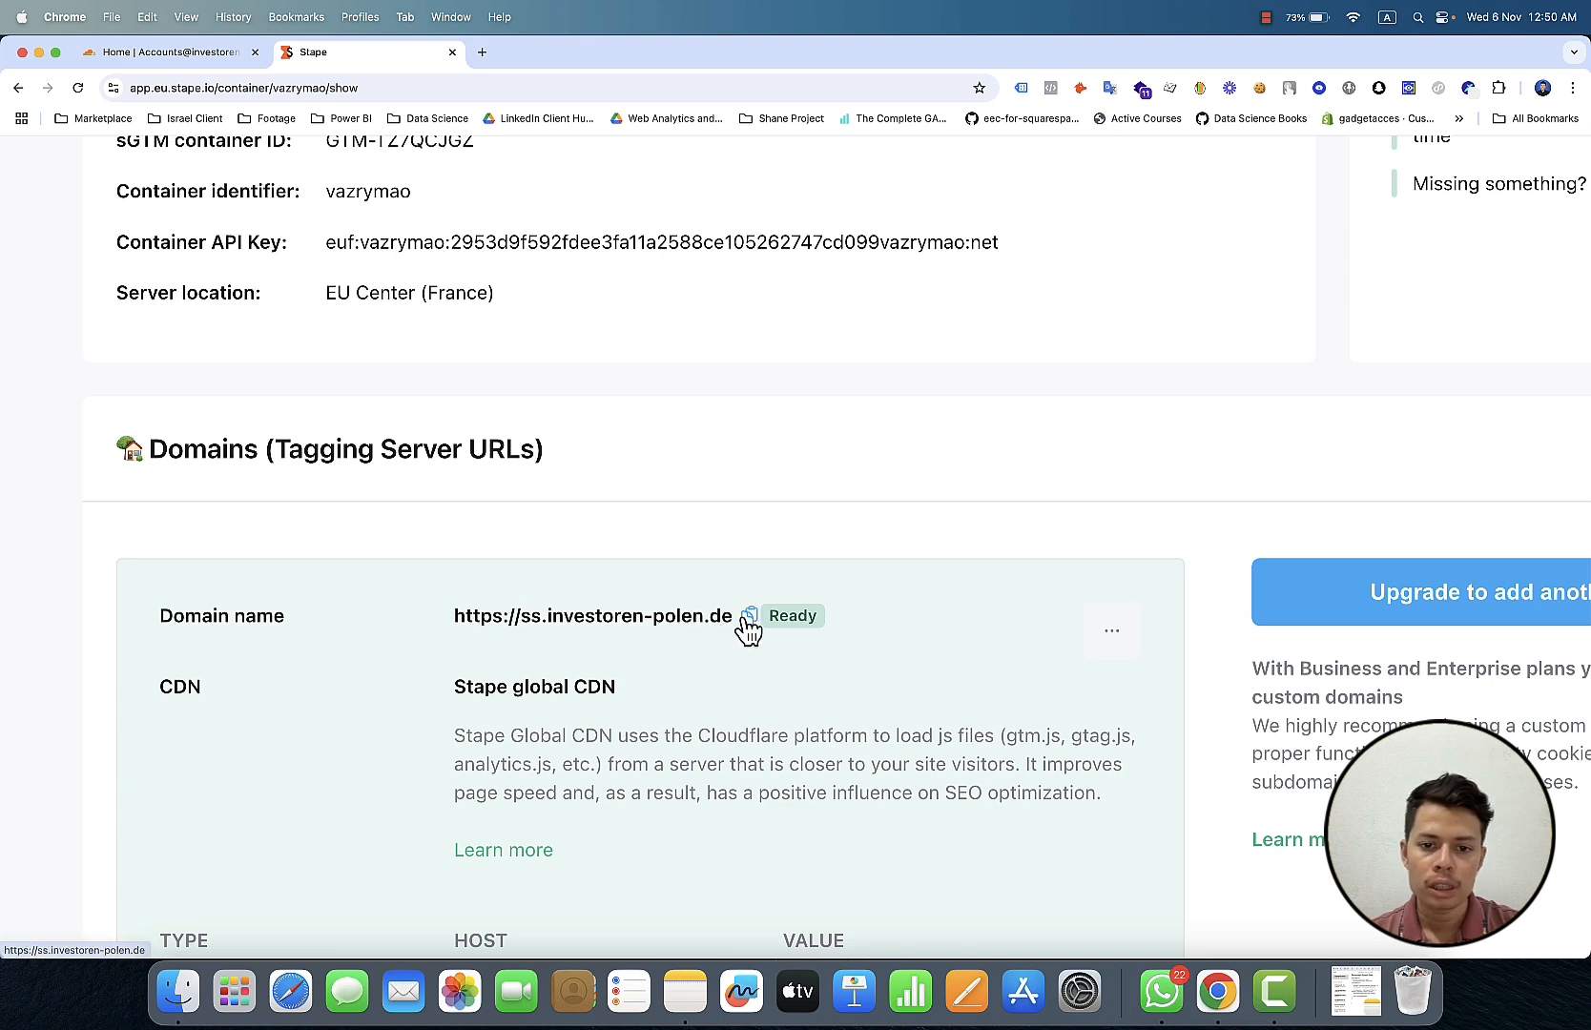
click(749, 622)
Step: Paste the copied domain URL into a new tab's address field and append /tracking, without loading the page
click(481, 53)
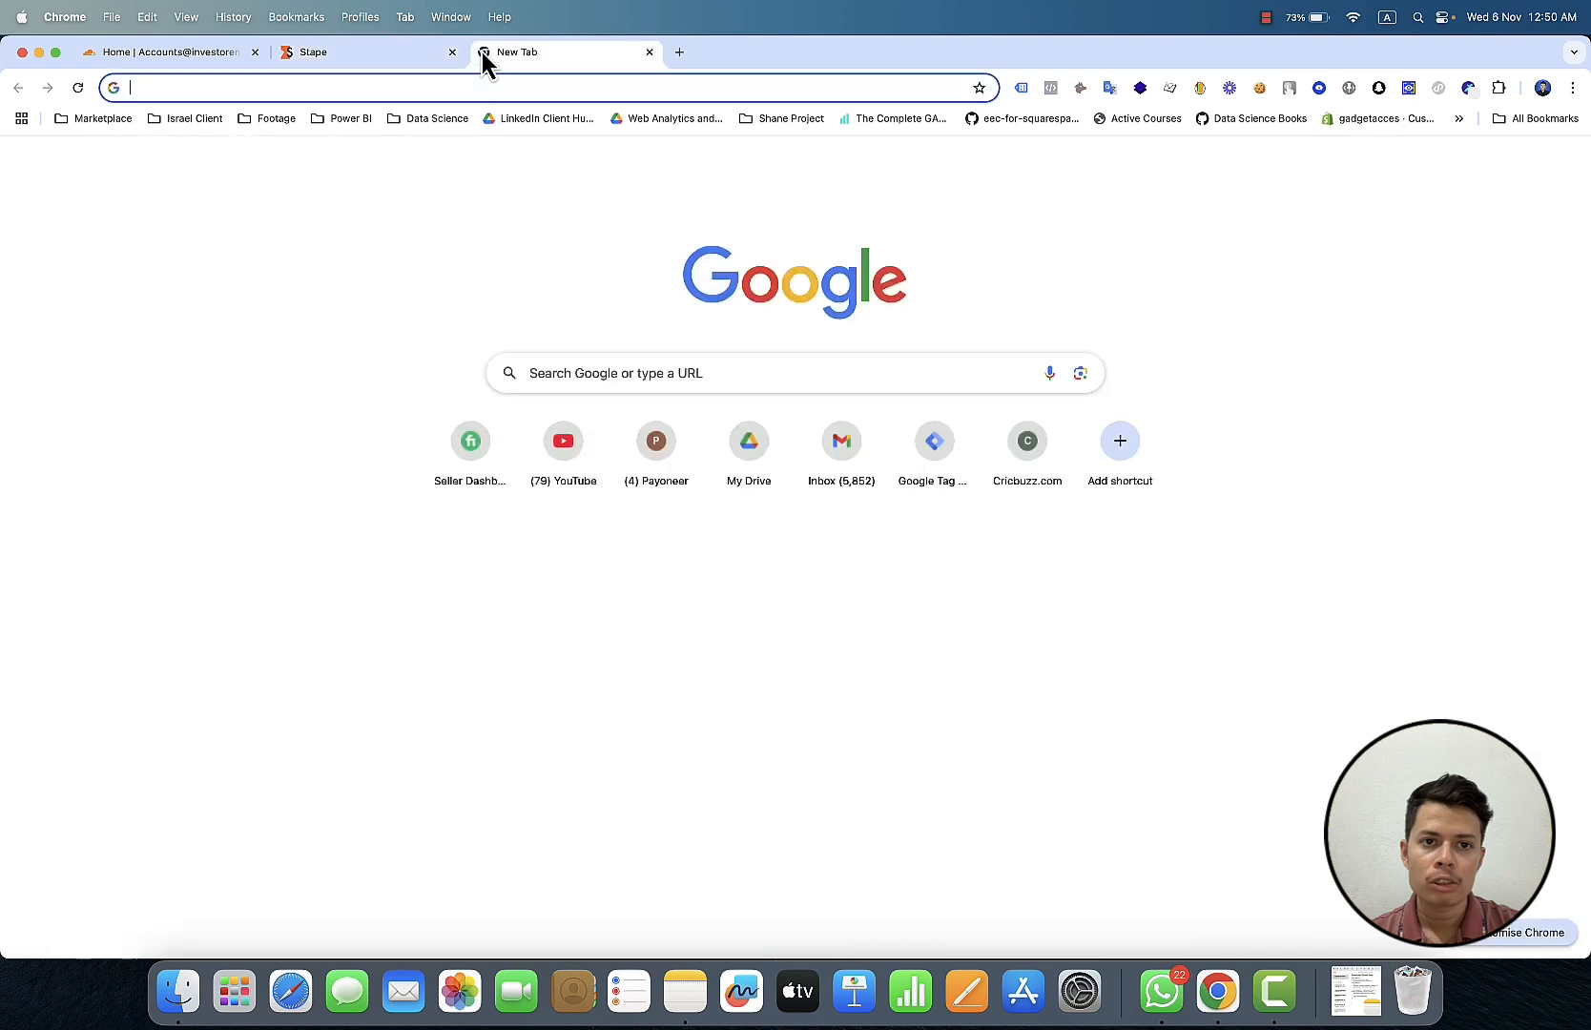
right_click(495, 88)
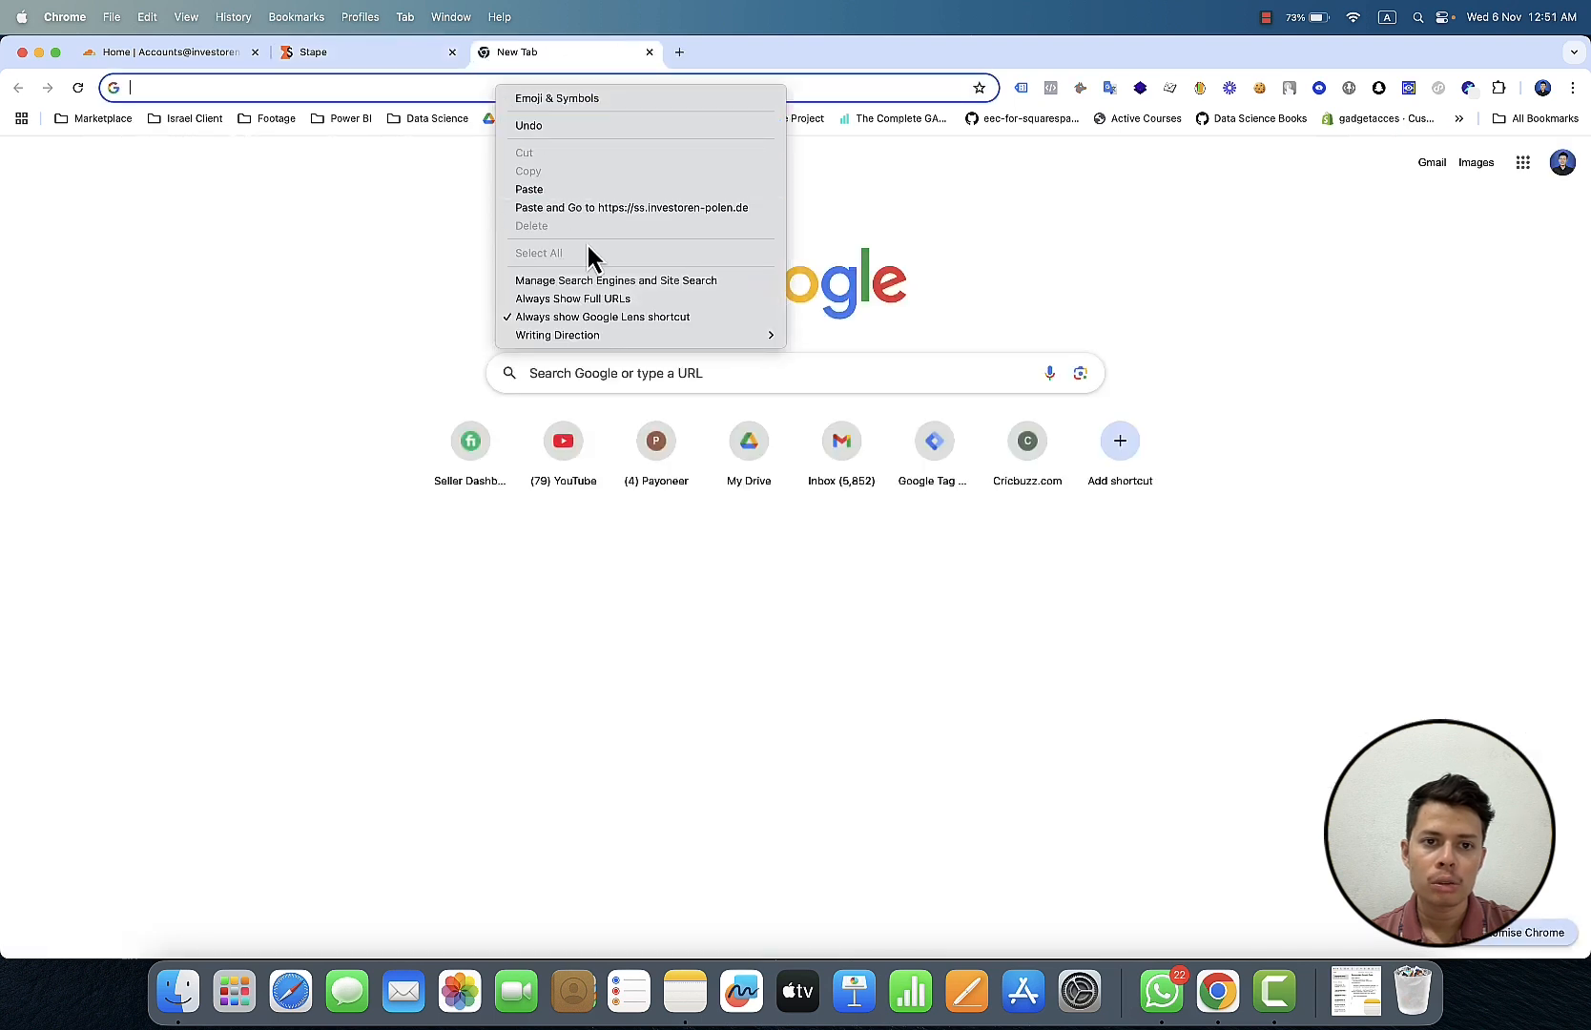
click(571, 189)
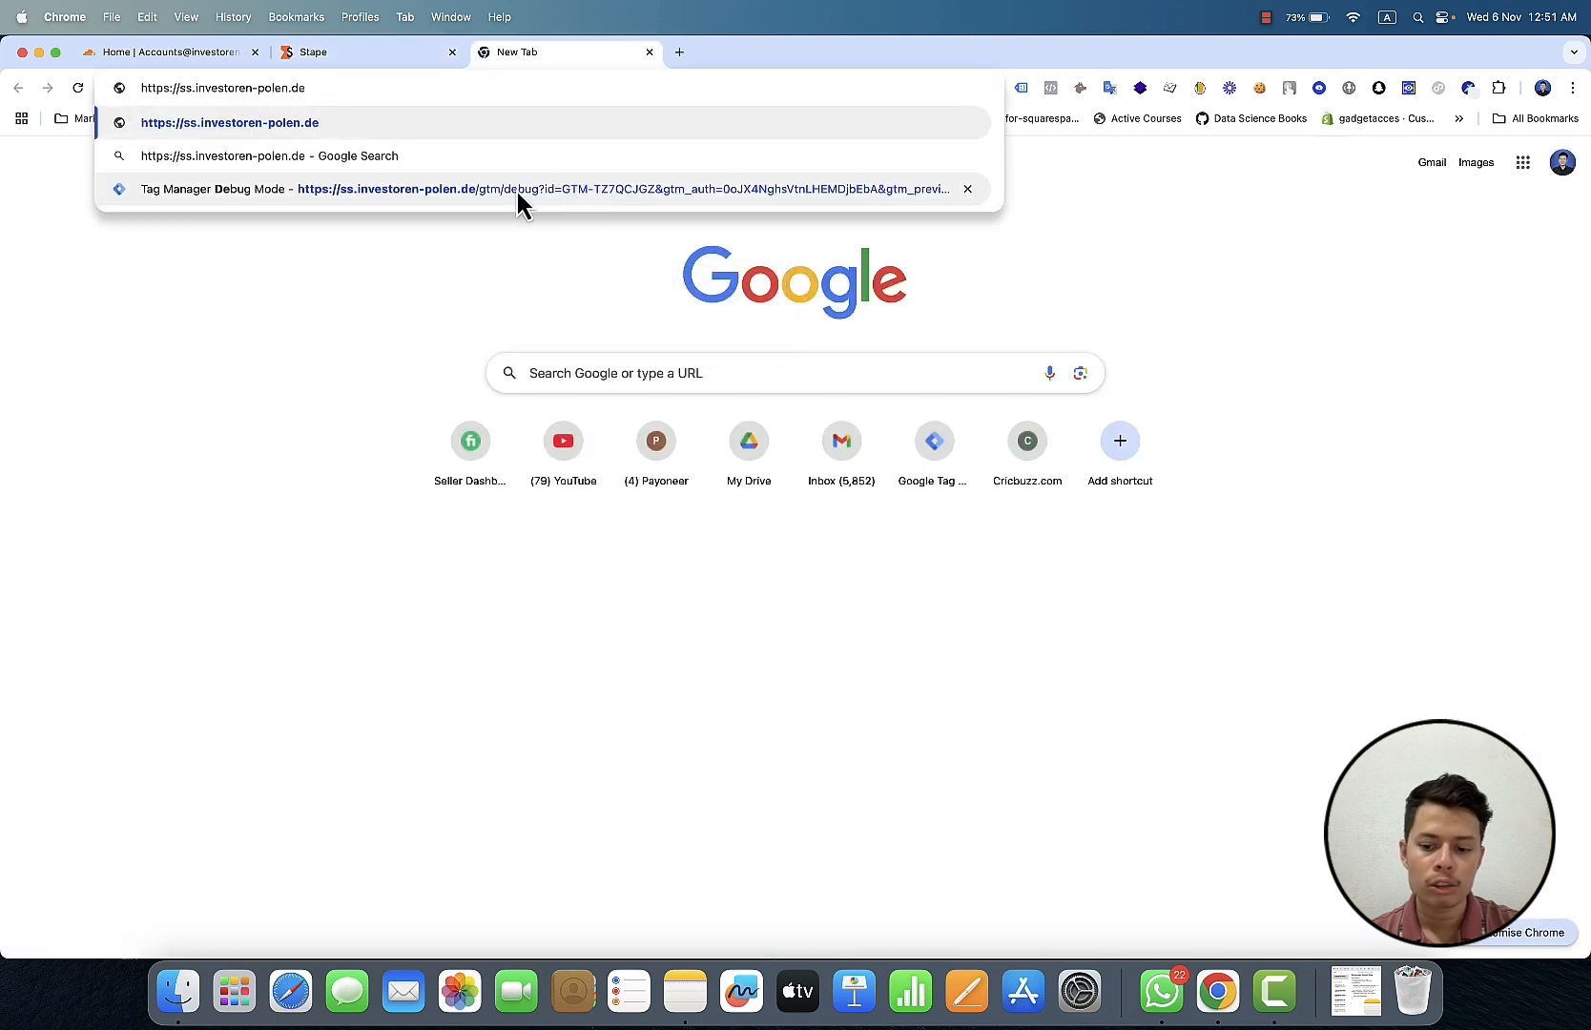
text(/)
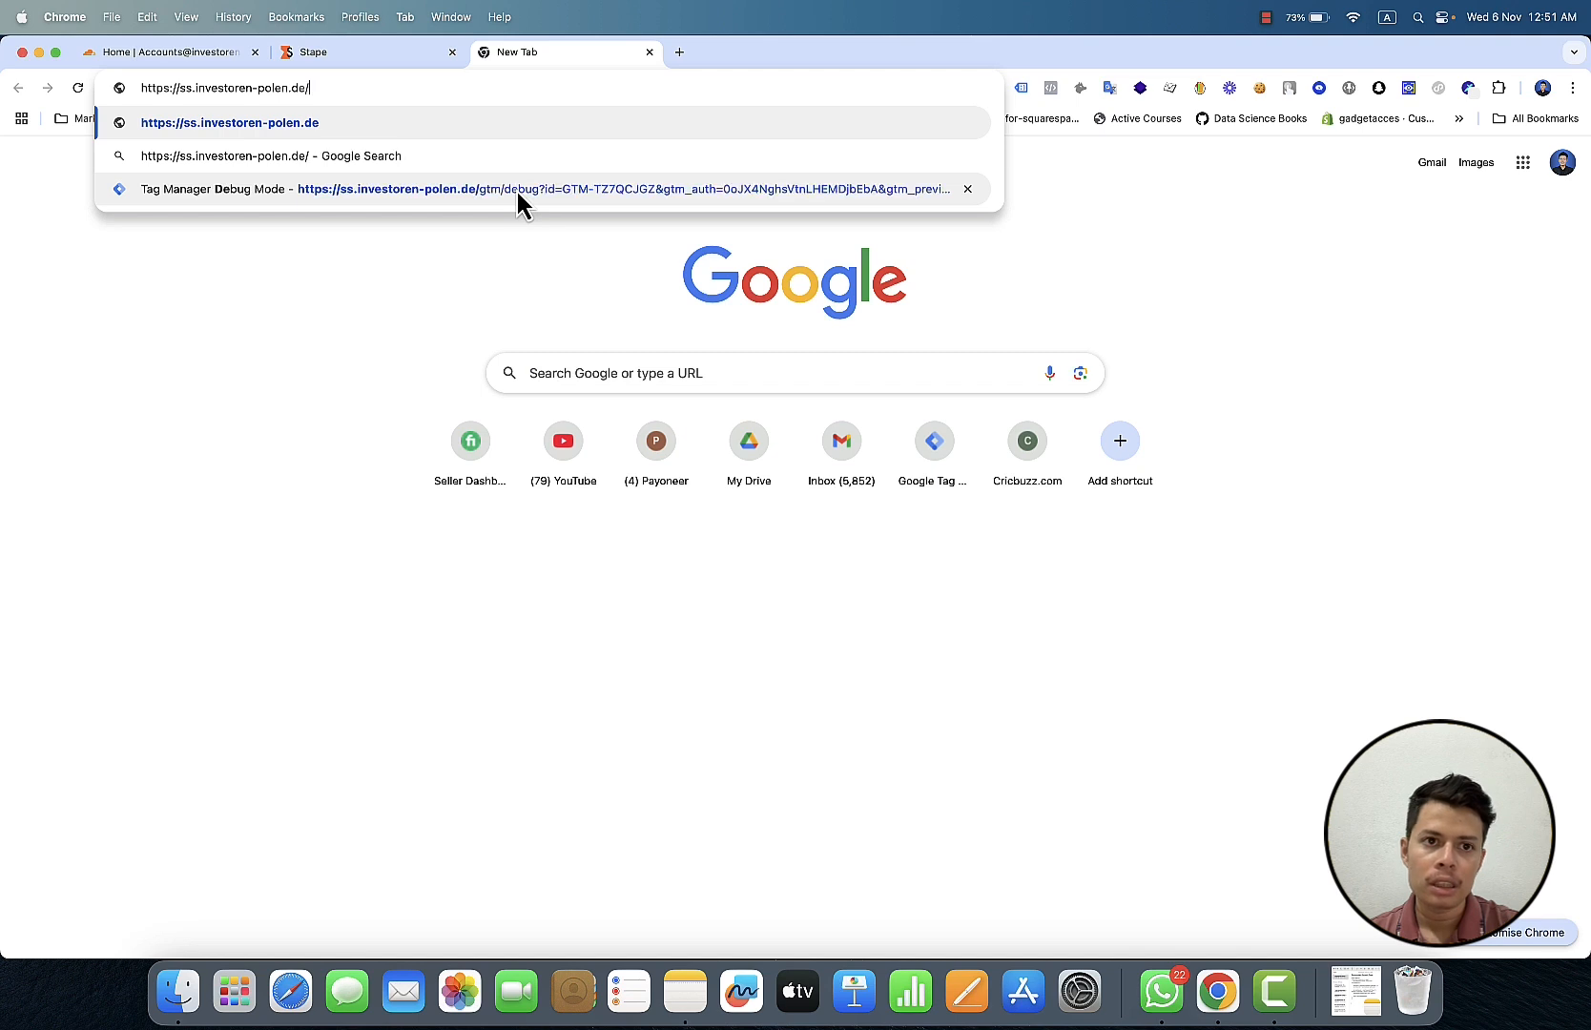
text(tr)
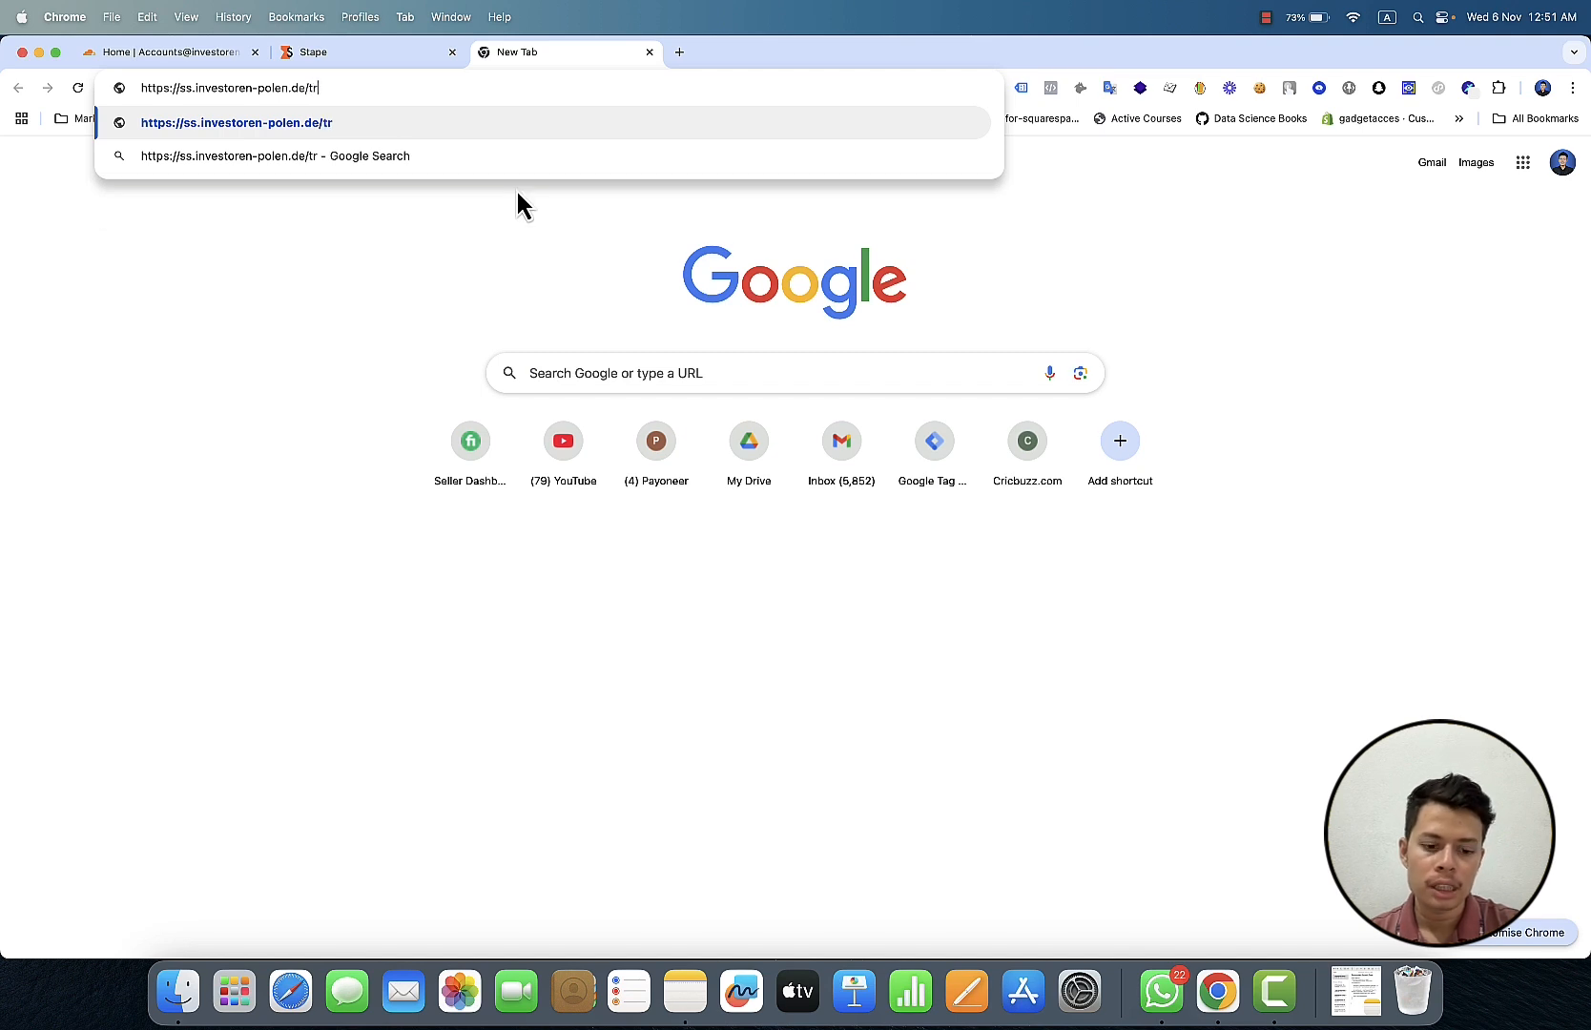
text(acking)
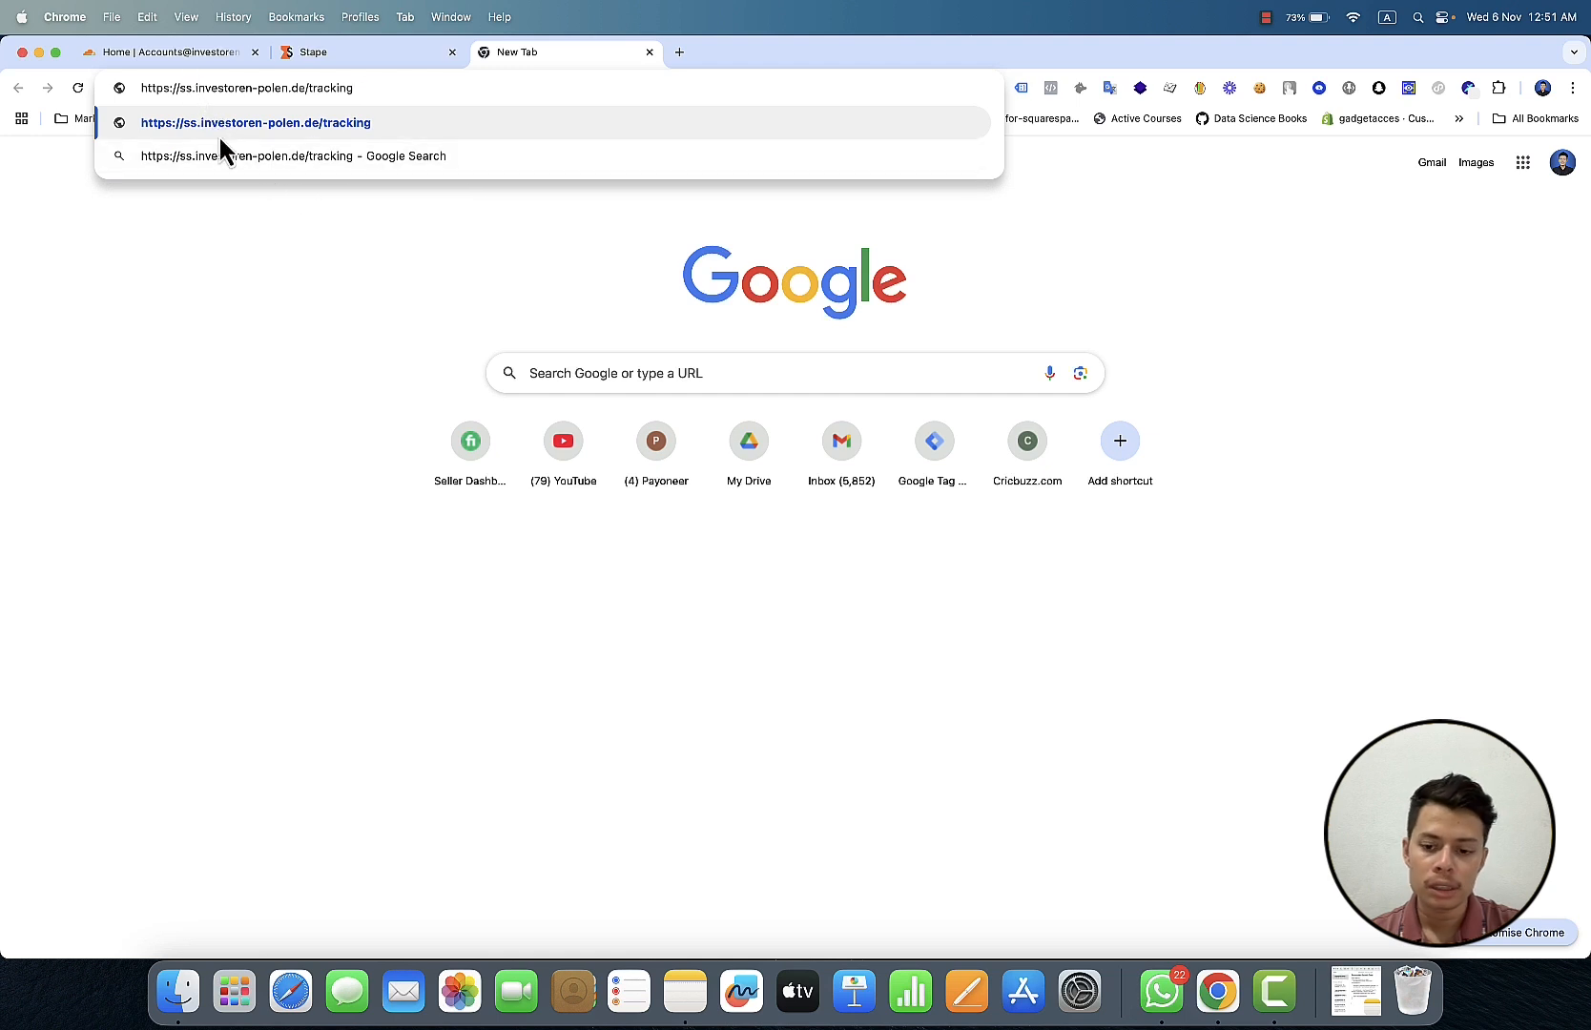
key(BackSpace)
key(BackSpace)
key(BackSpace)
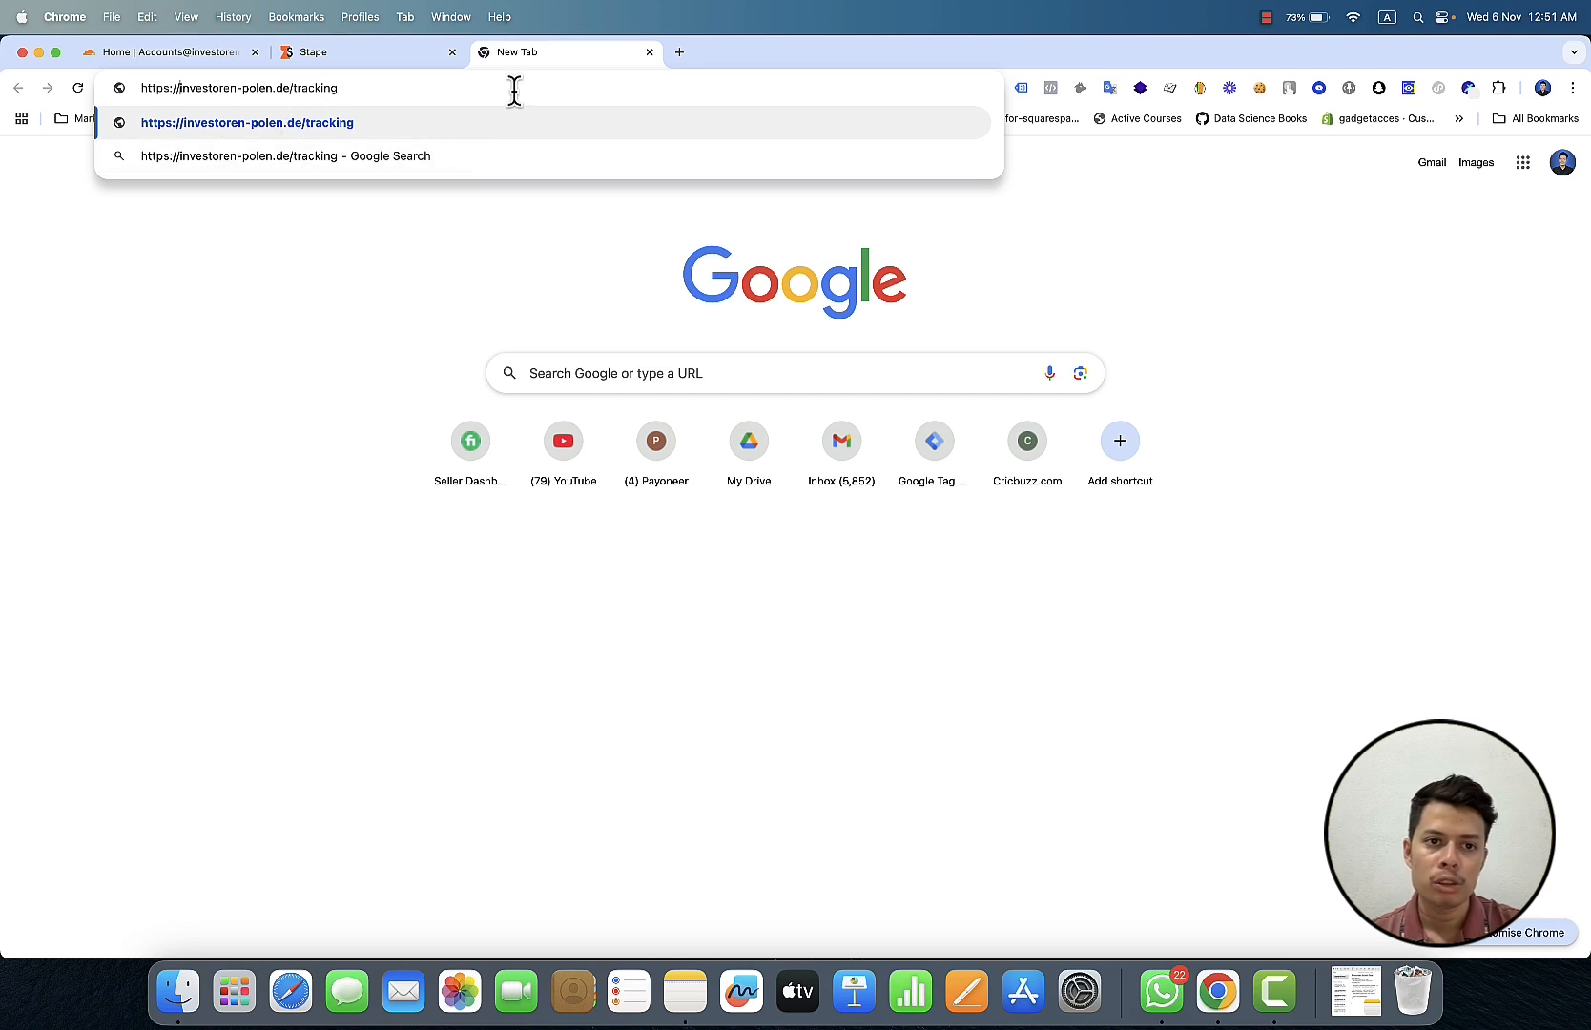
text(/)
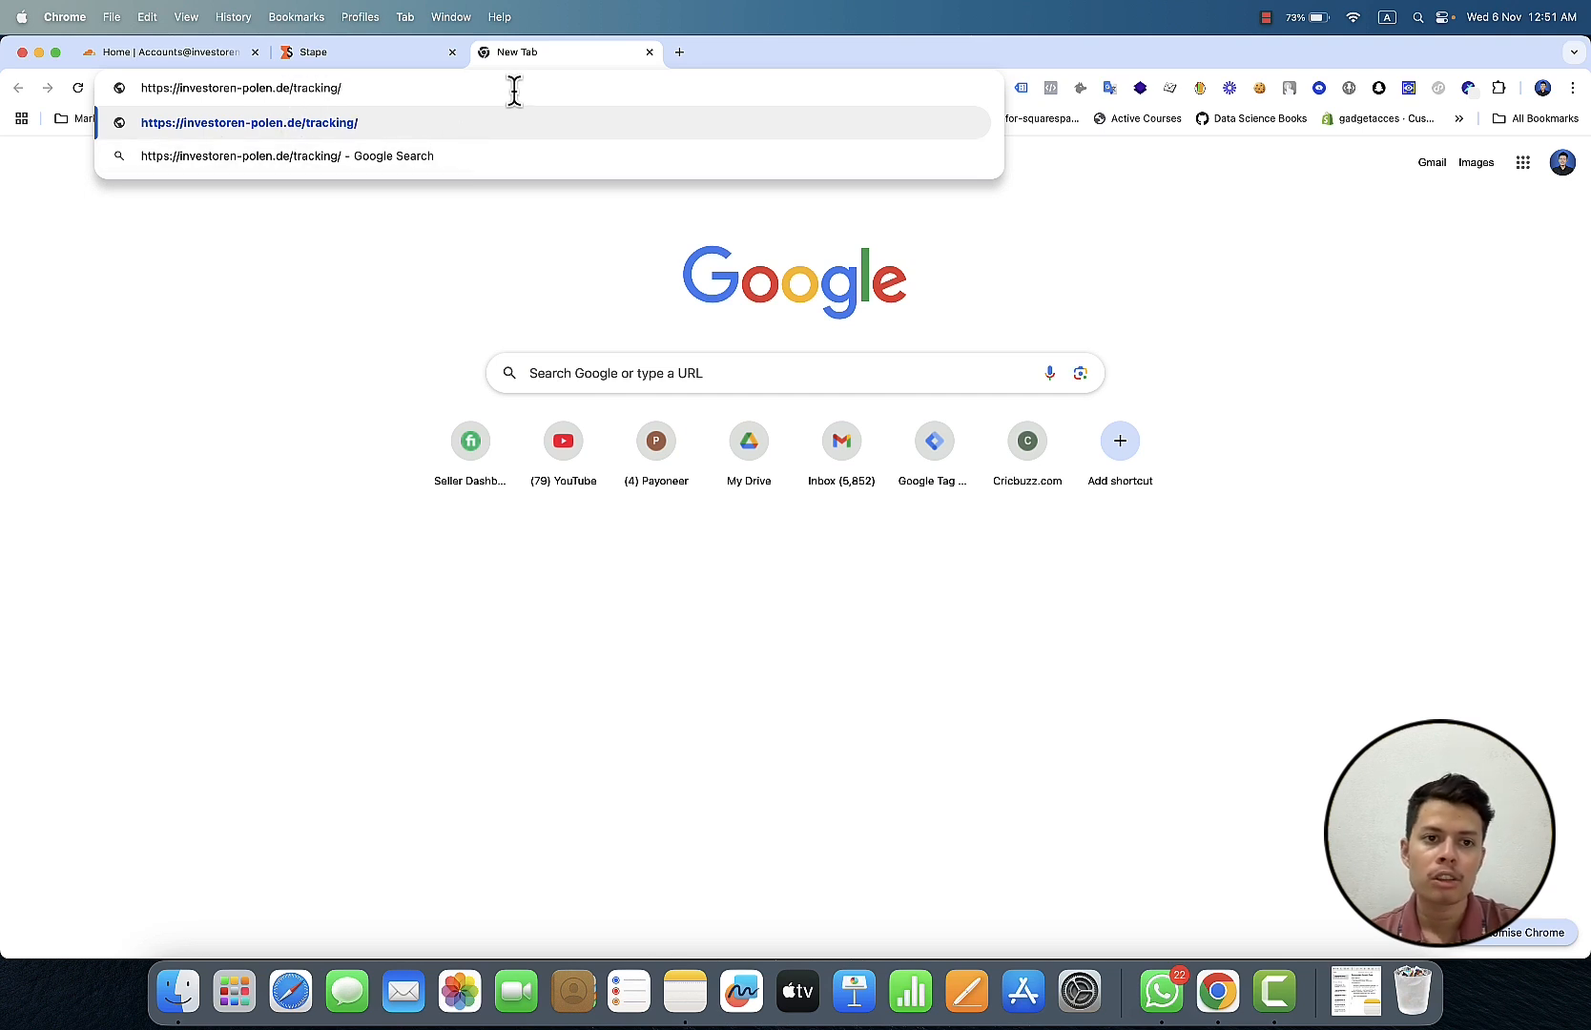
Step: Switch to the Cloudflare dashboard and start creating a "Hello World" Worker in Workers & Pages
click(154, 57)
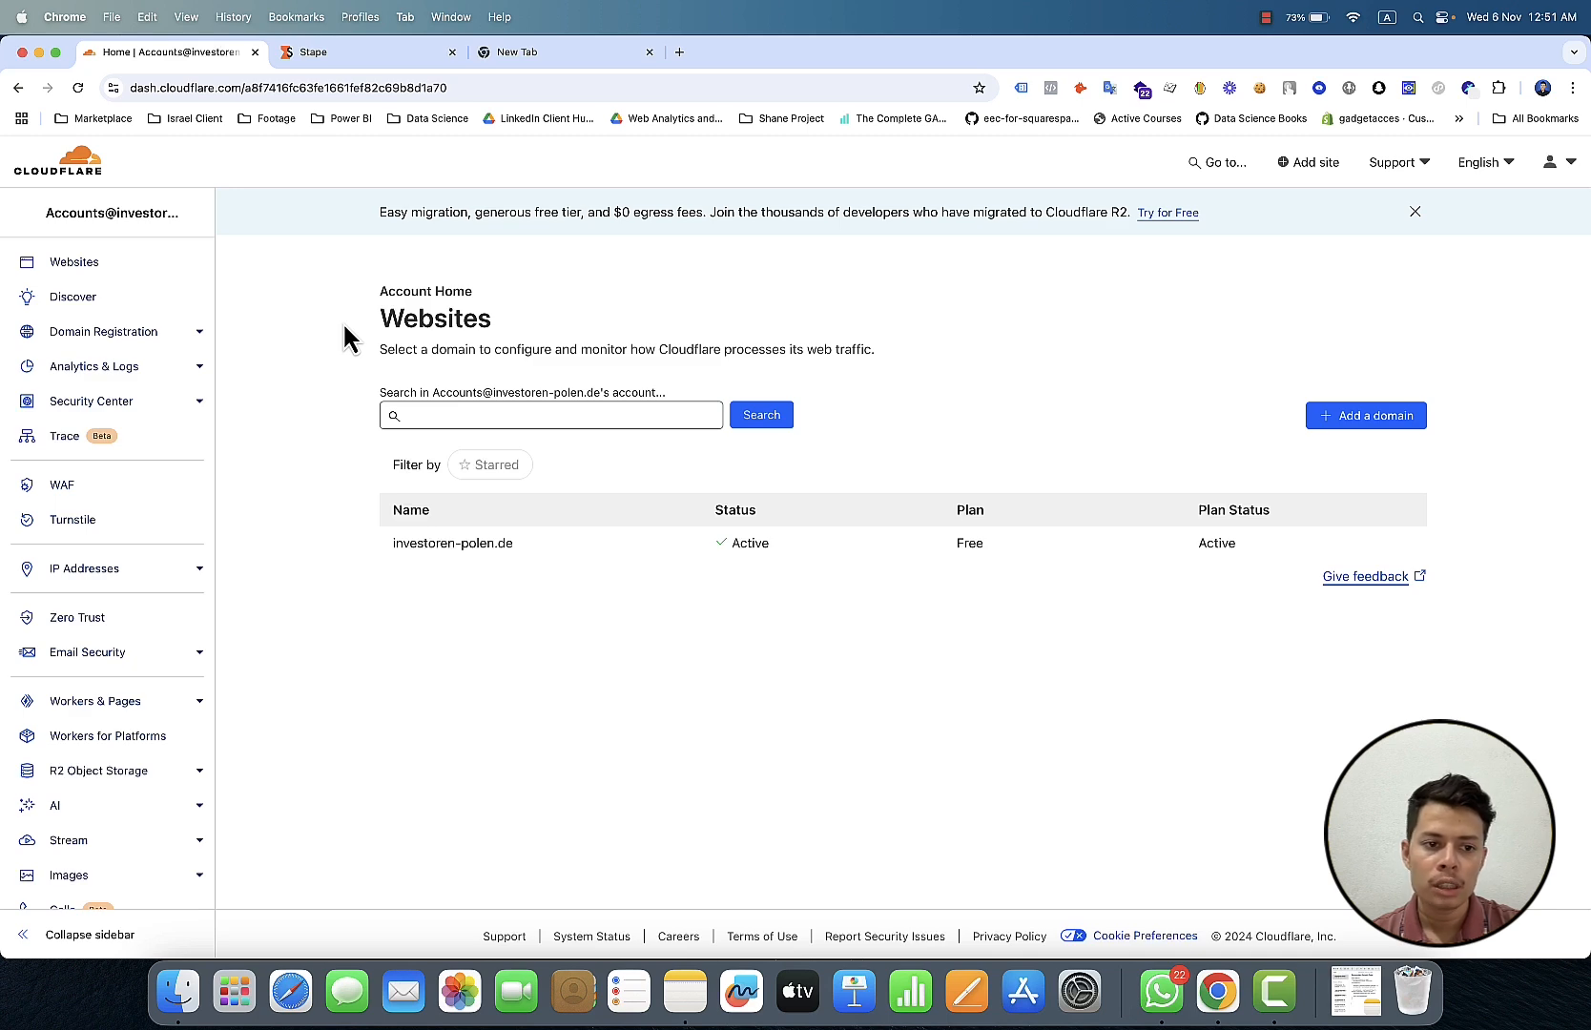
click(153, 707)
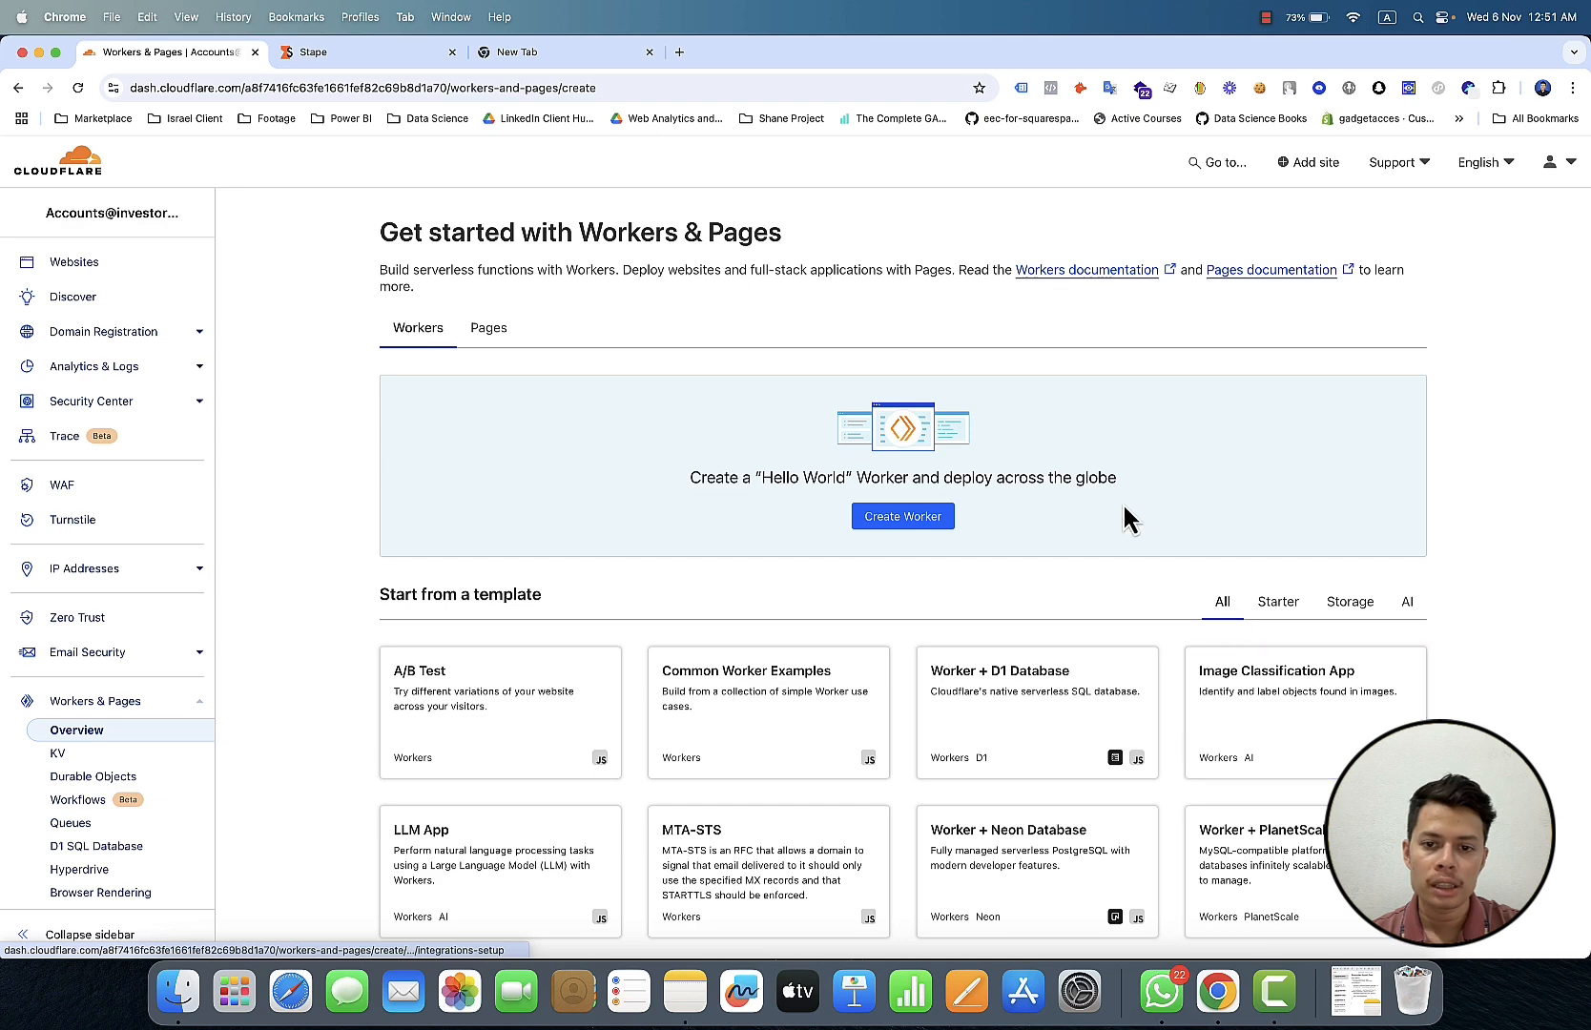
click(903, 517)
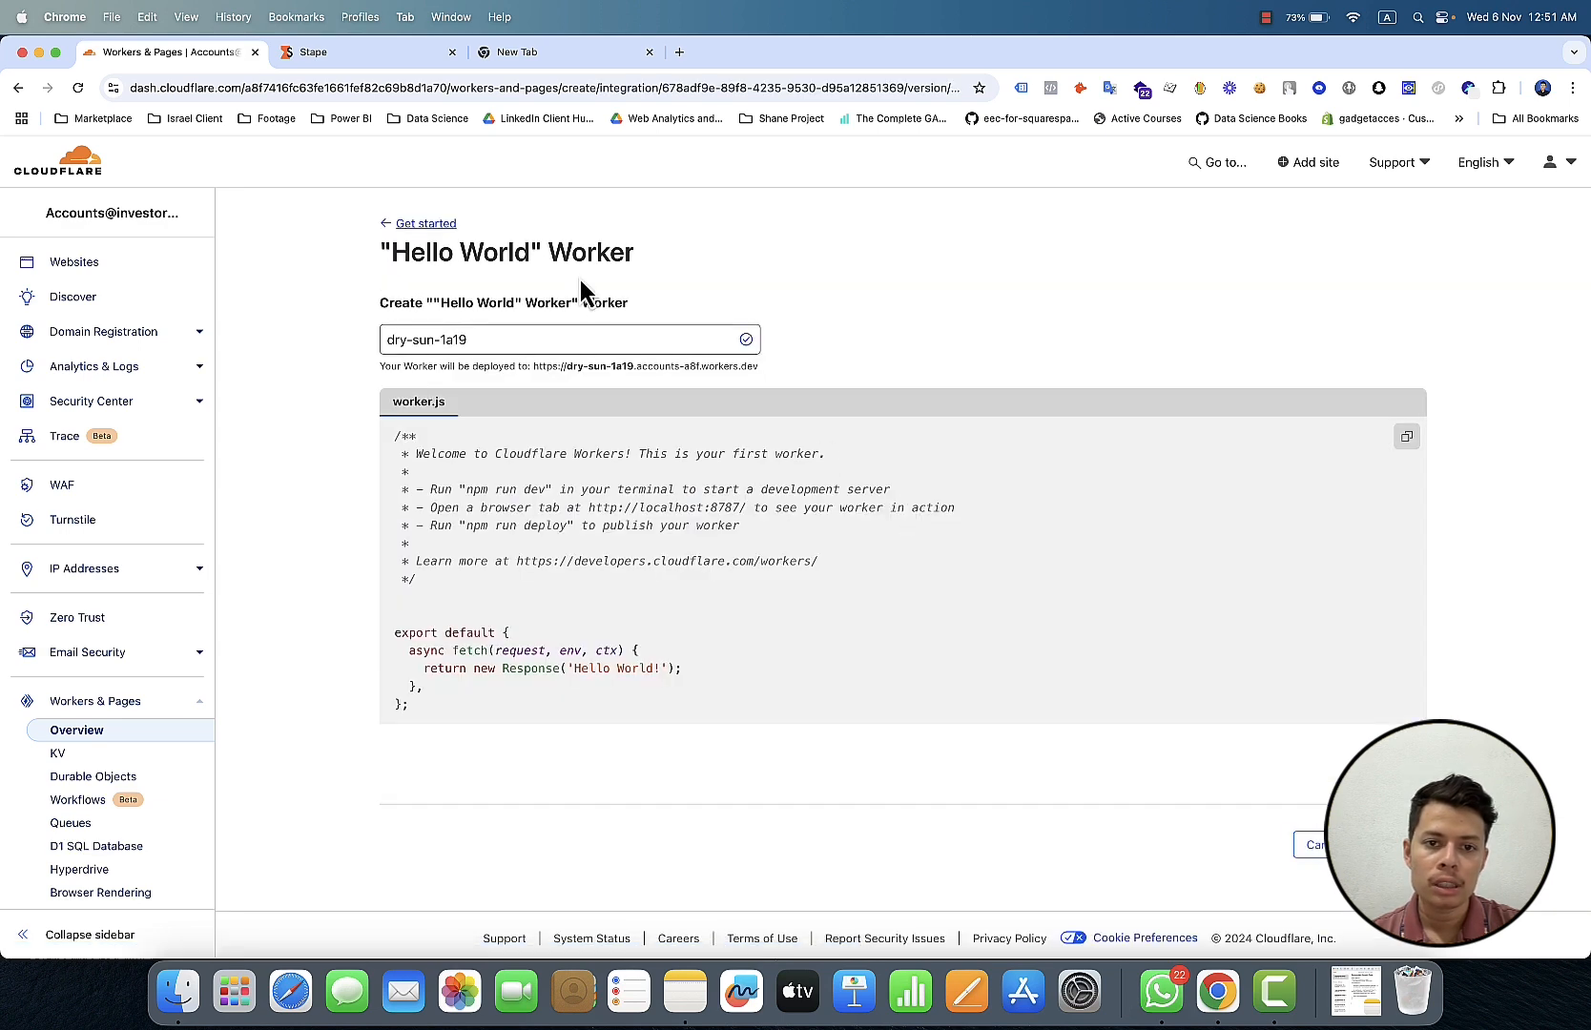
Step: Name the new Worker gtm and deploy it
click(604, 334)
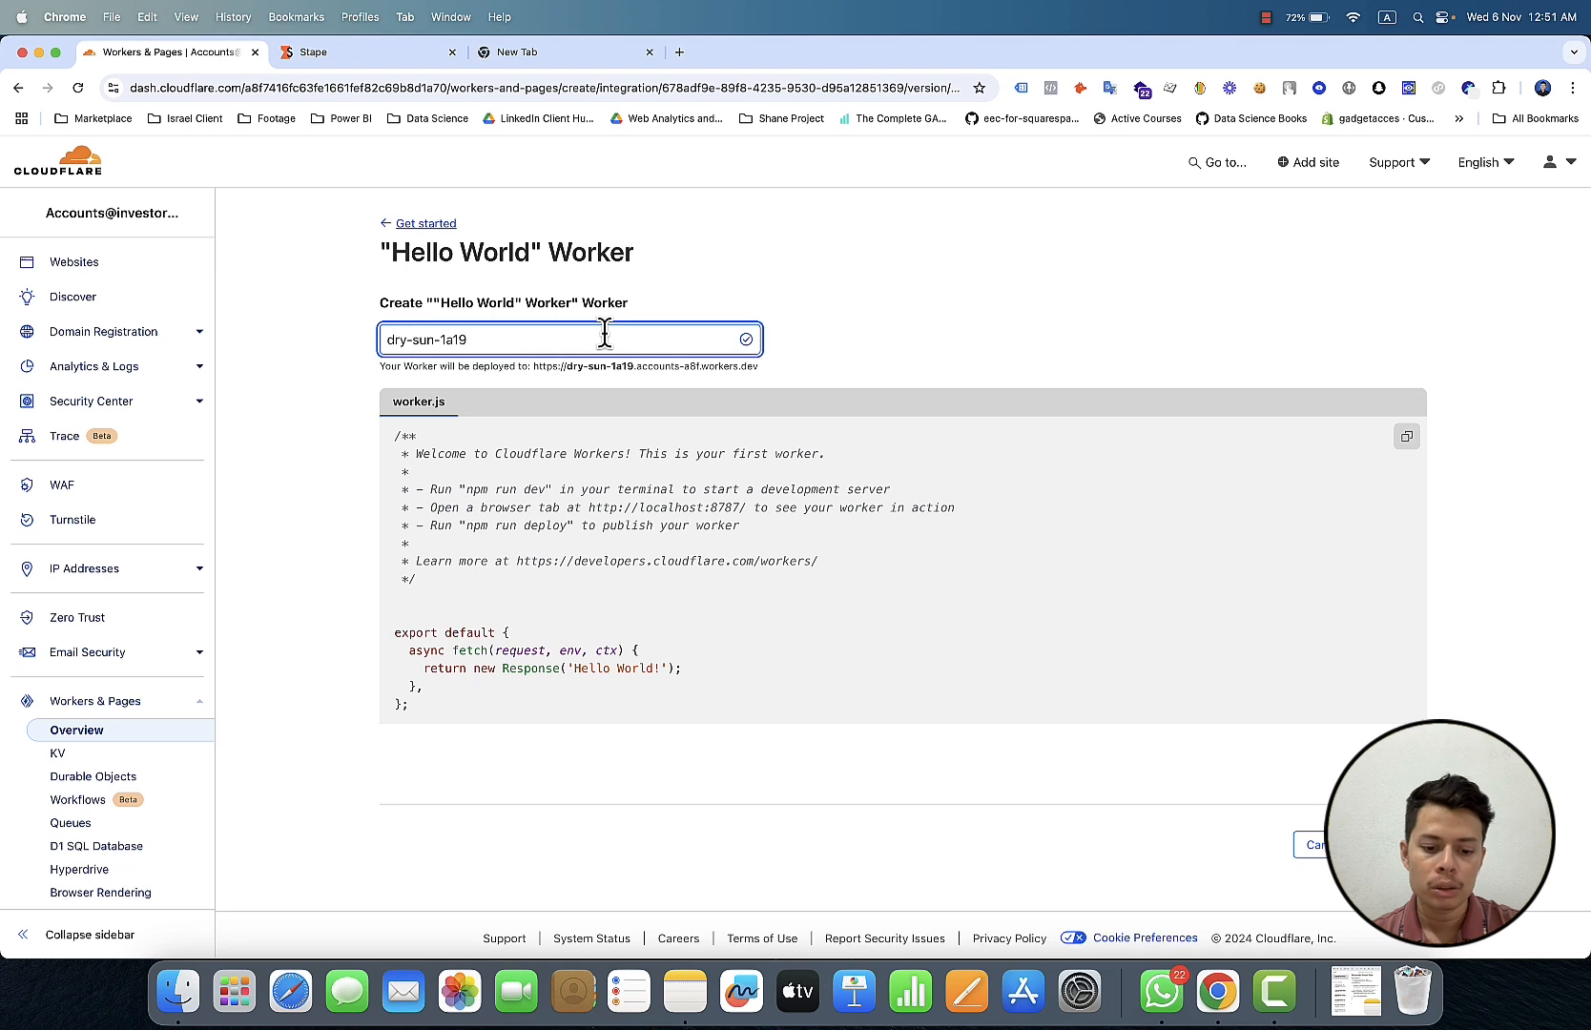
key(super+a)
text(g)
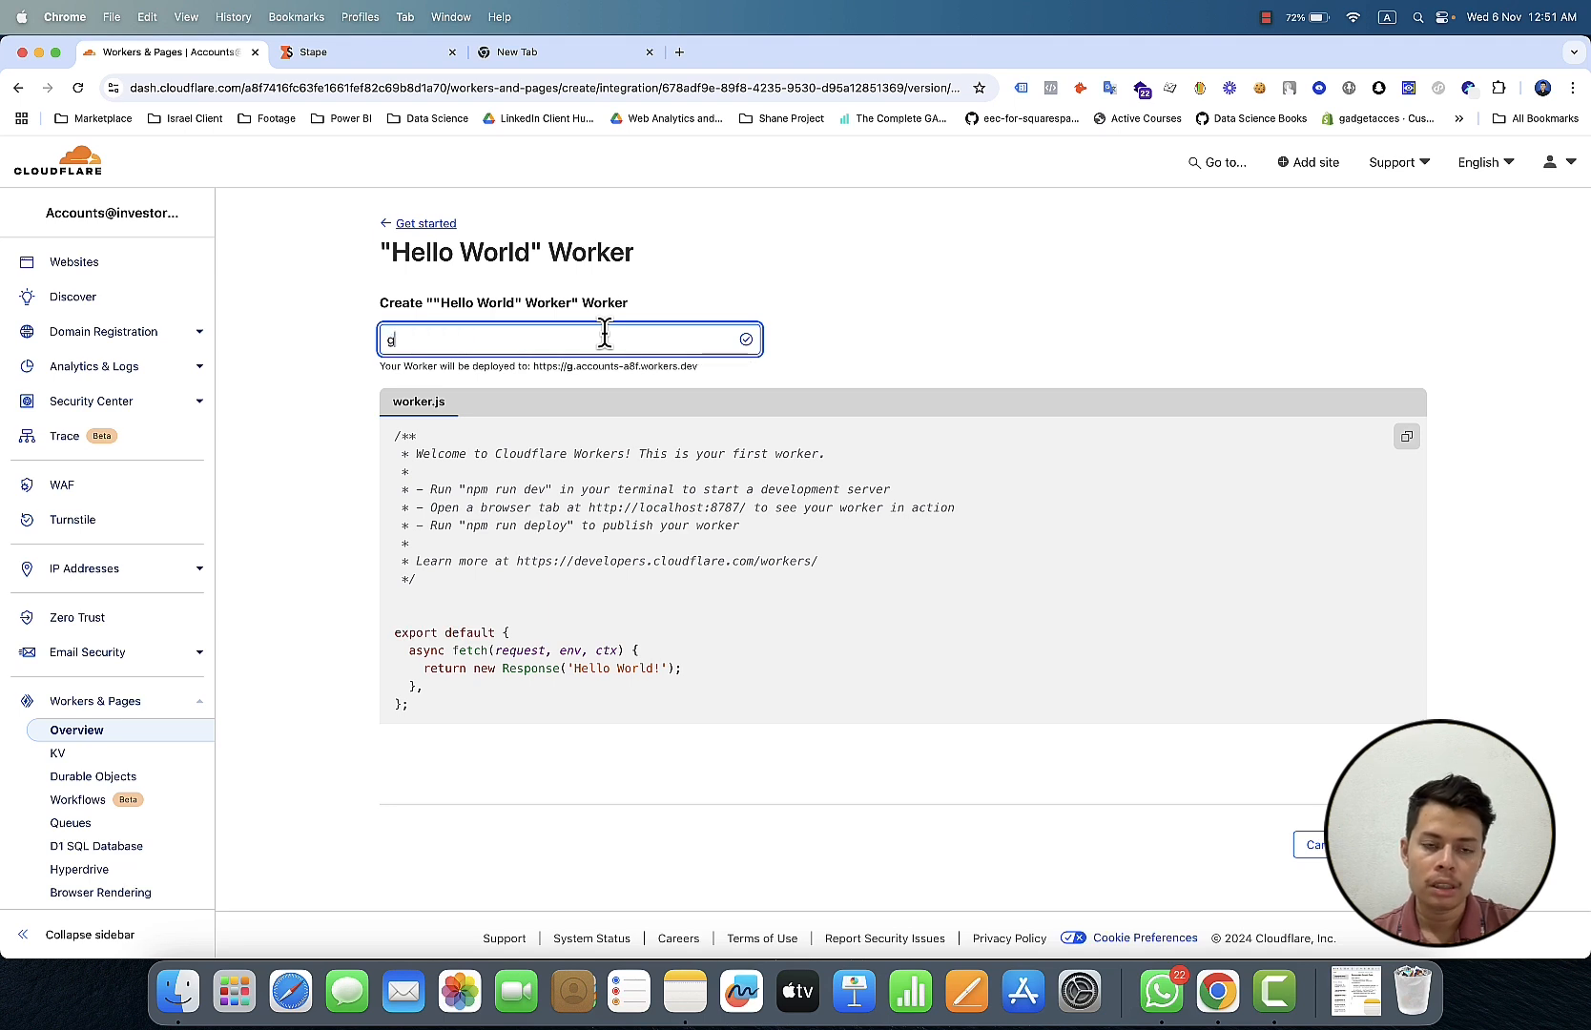
text(tm)
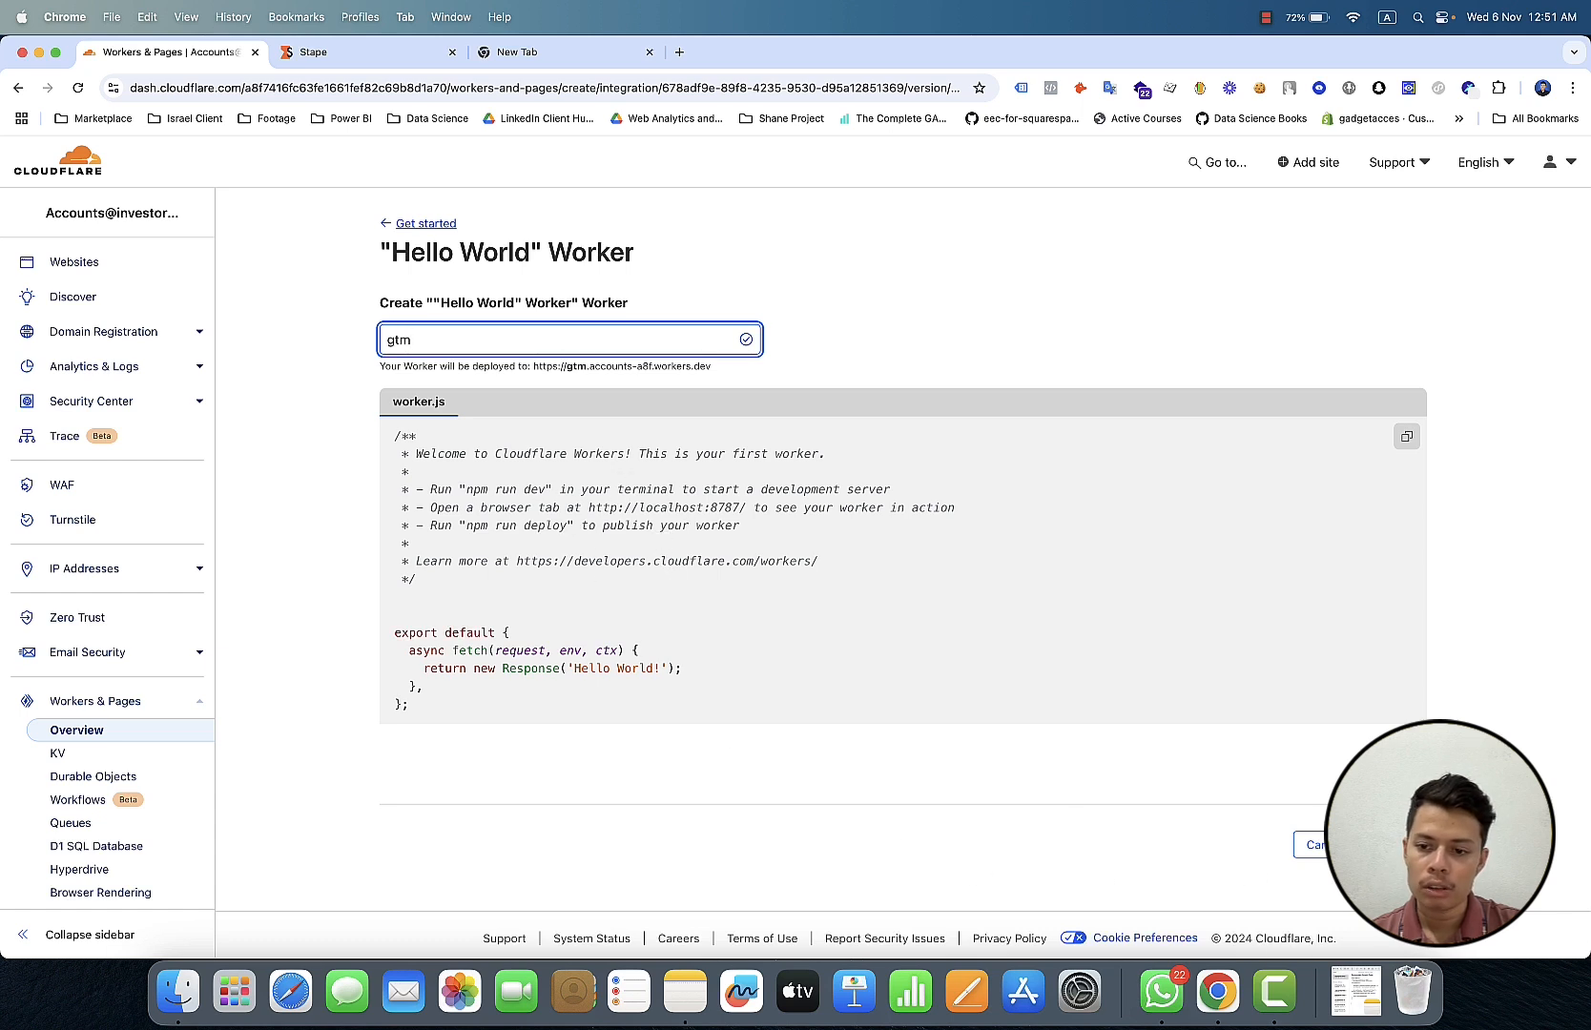
click(1390, 846)
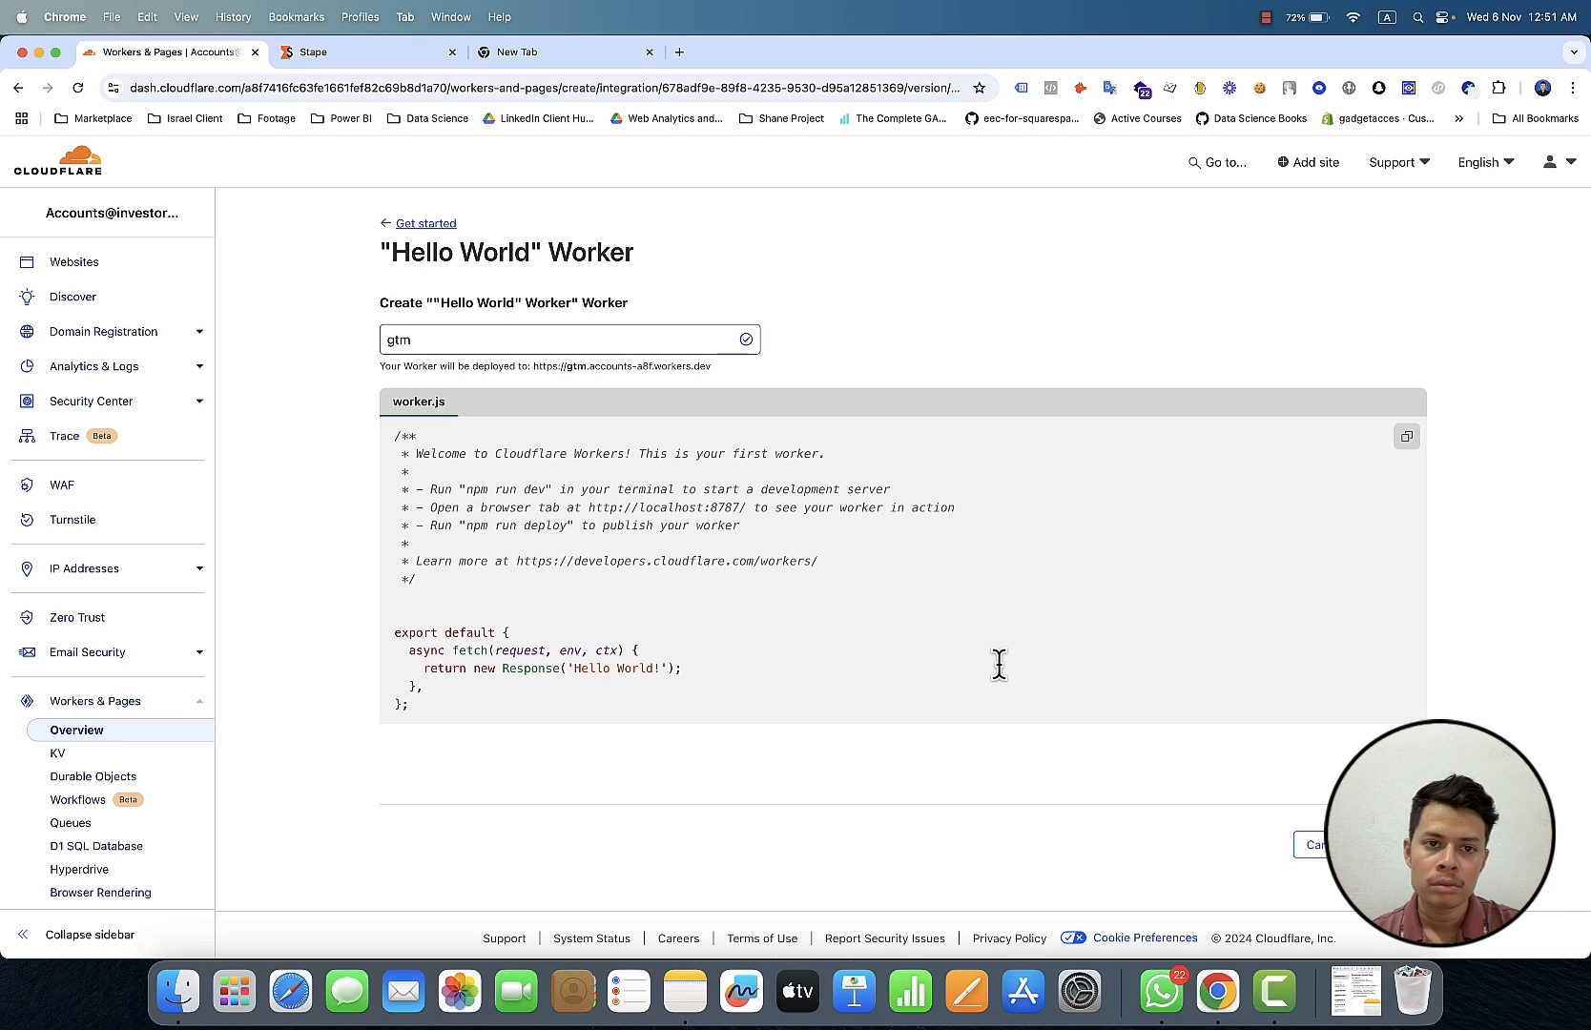
scroll(999, 665, down, 1)
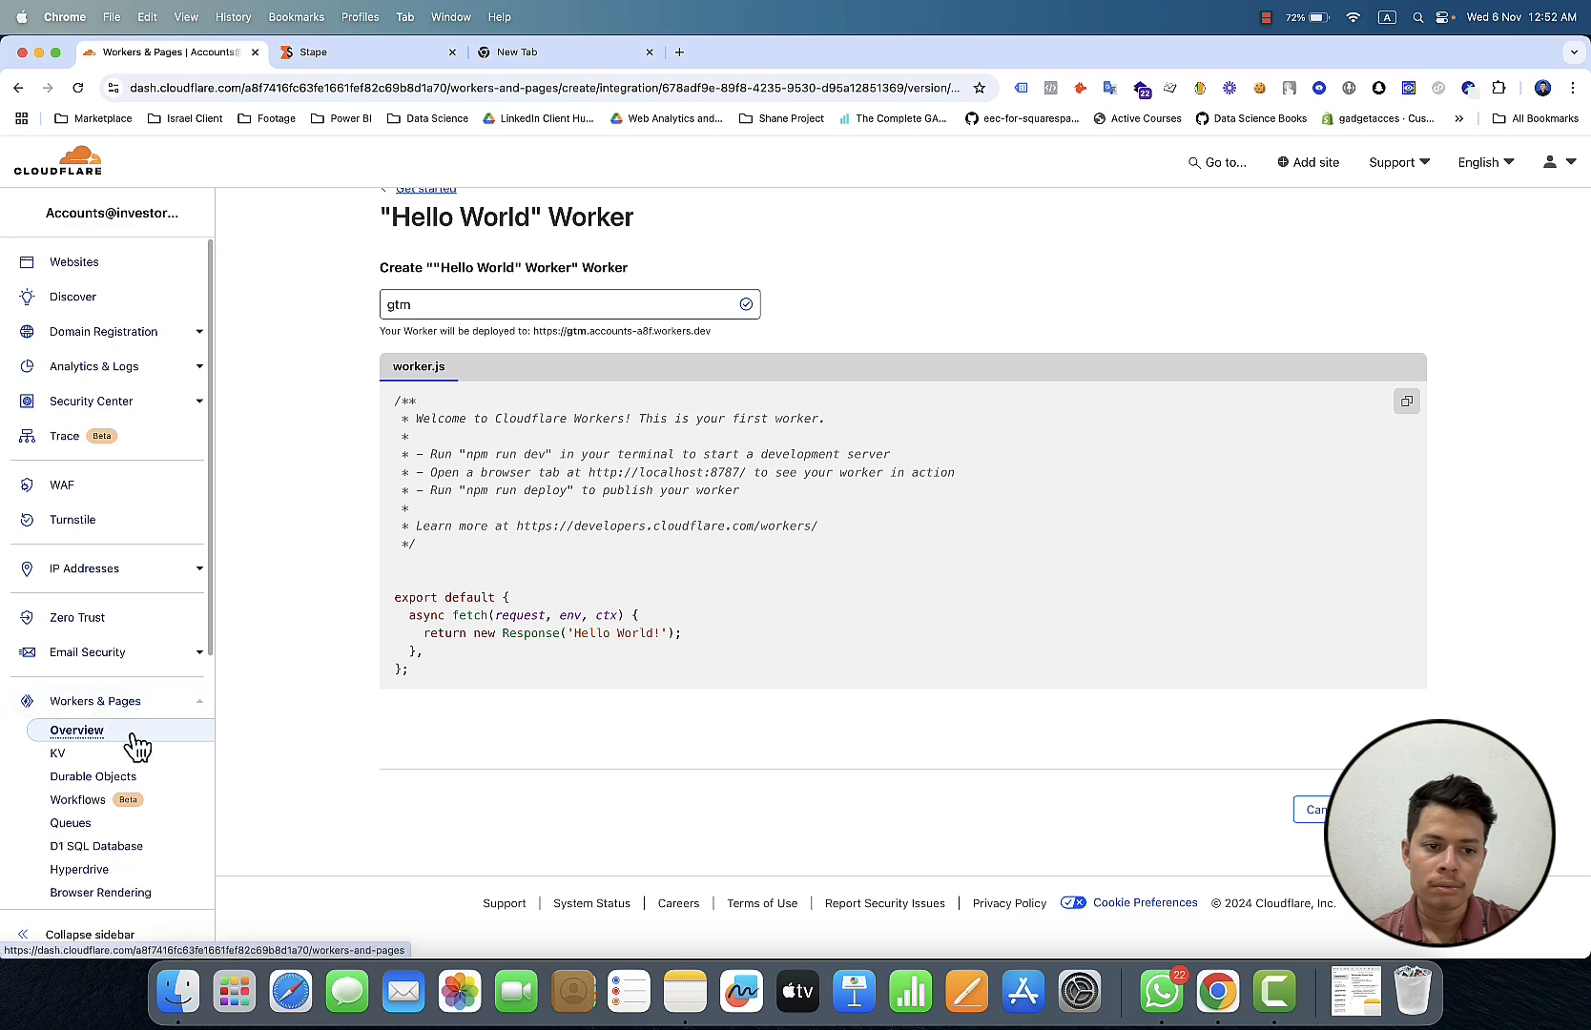
scroll(139, 745, down, 3)
scroll(138, 745, down, 2)
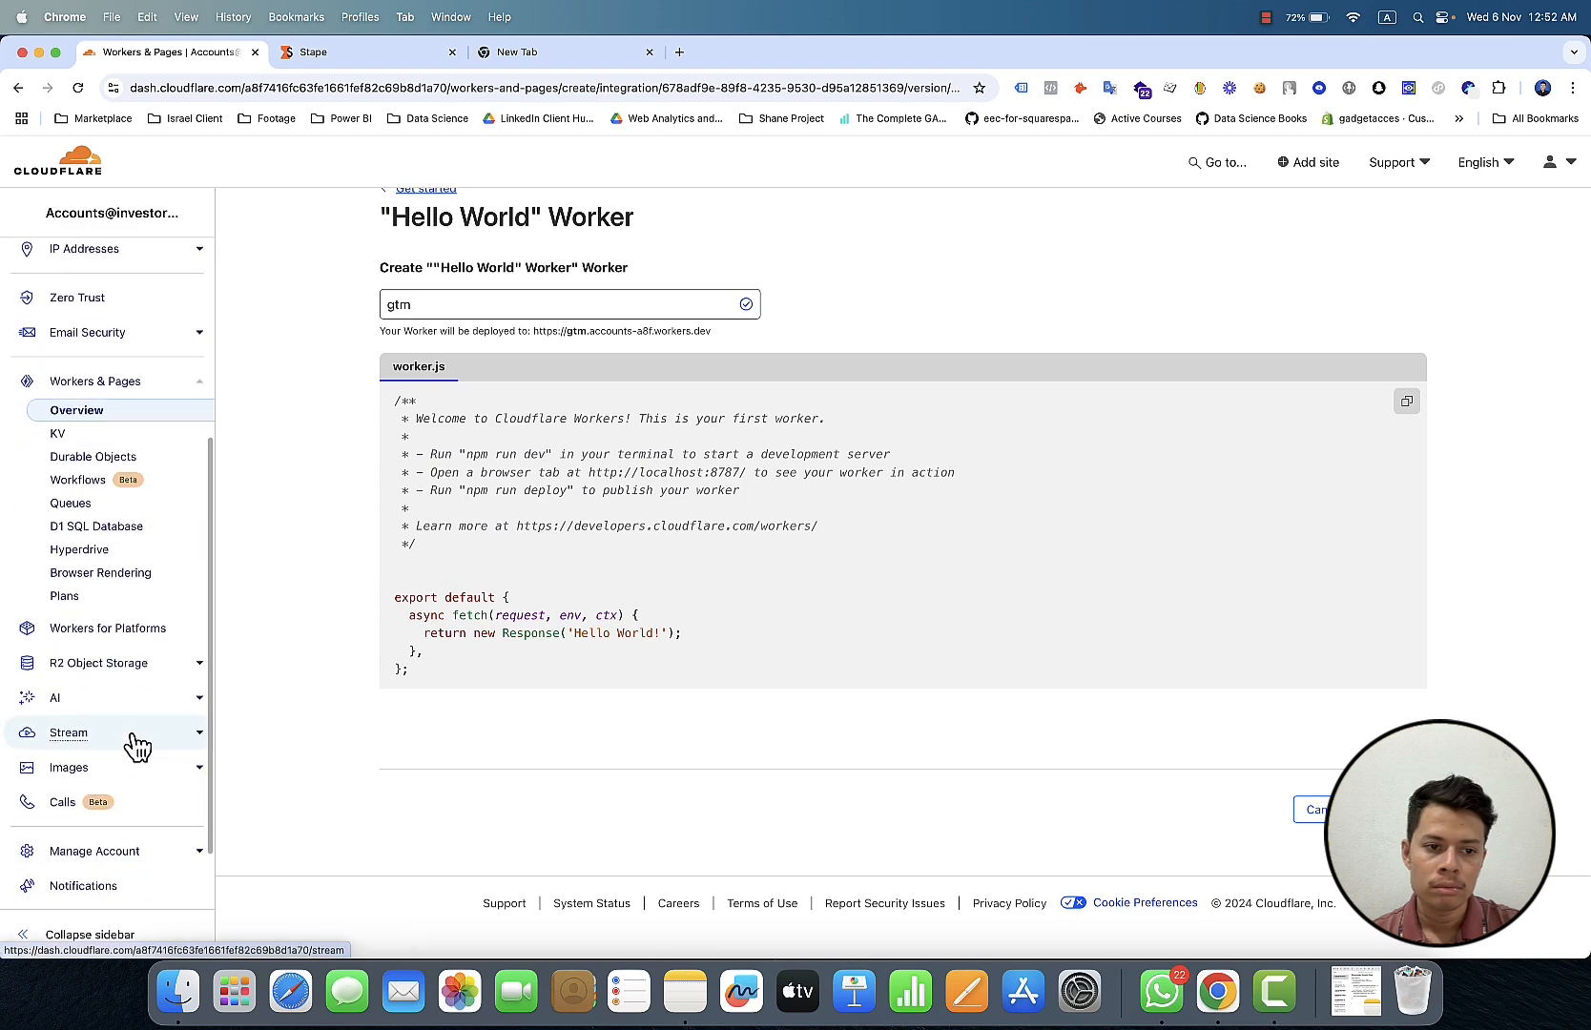
scroll(138, 746, down, 1)
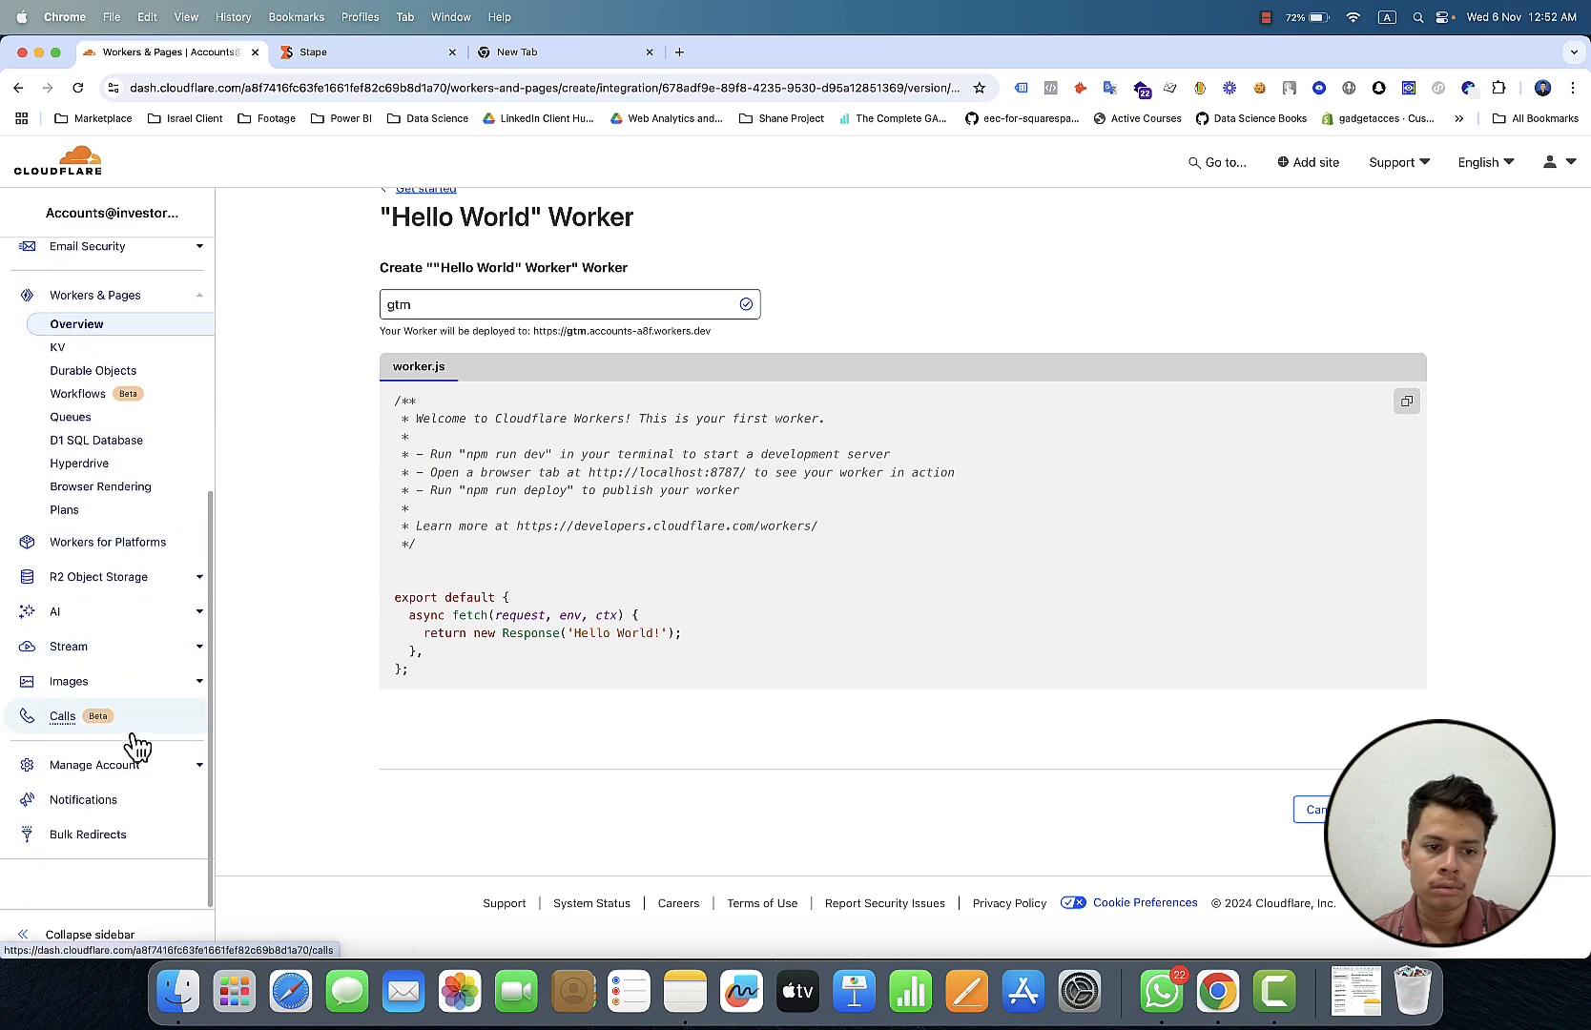
scroll(133, 746, up, 6)
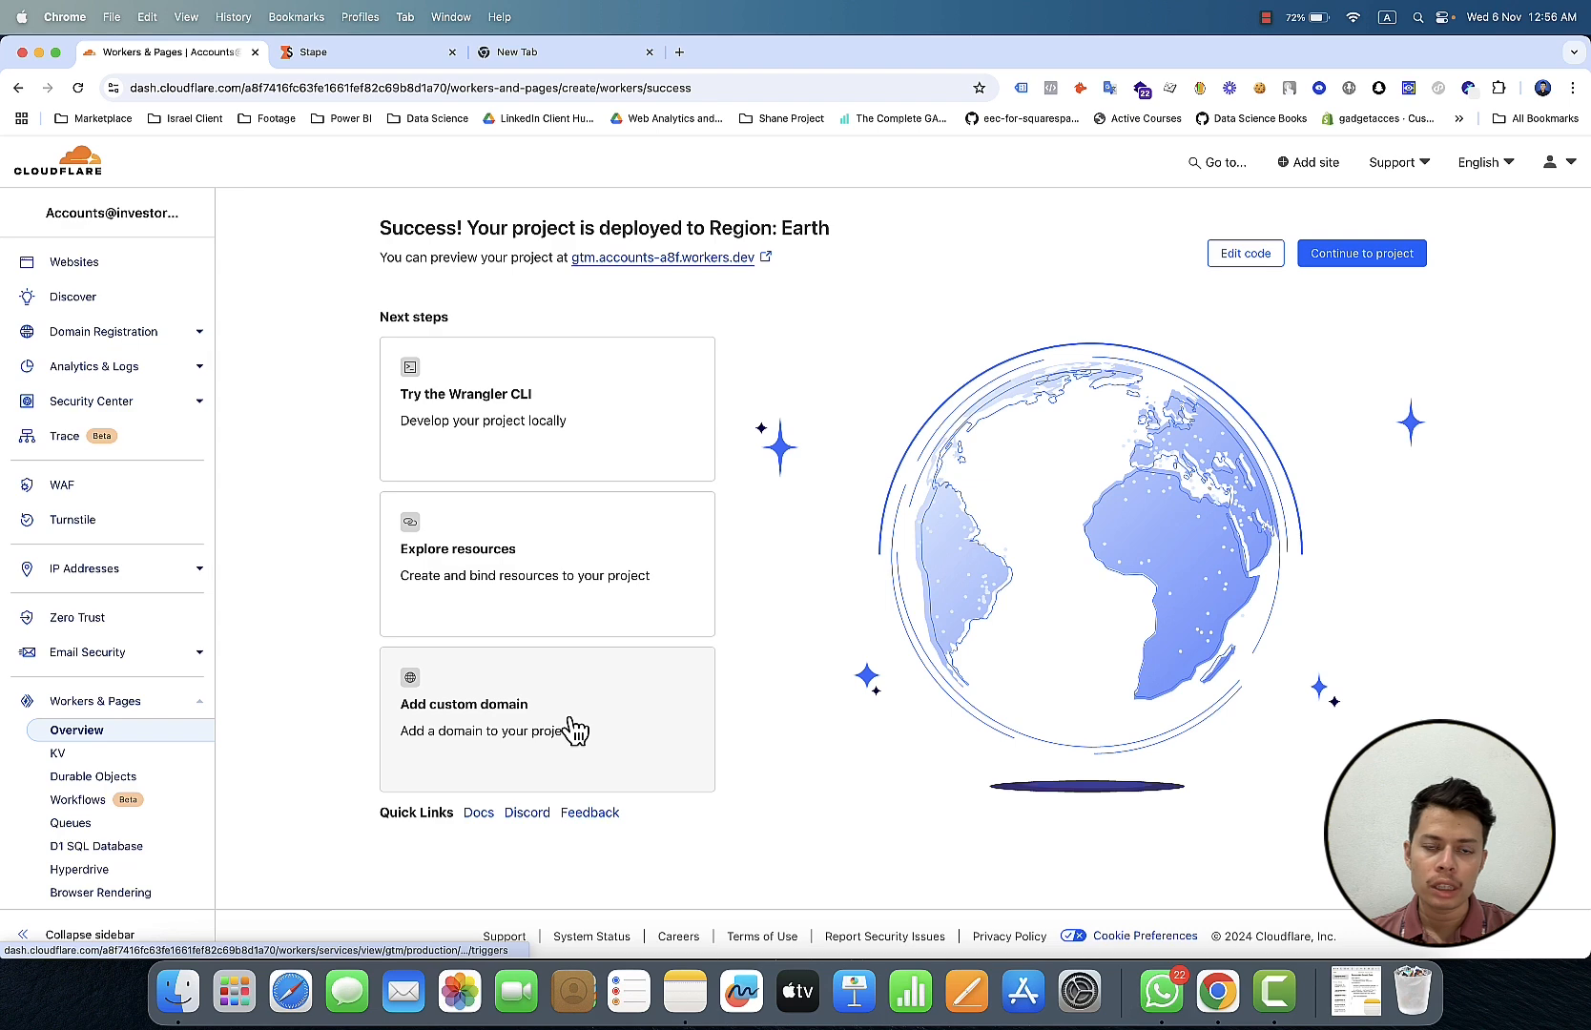
Step: Open the deployed gtm Worker's code for editing
scroll(945, 652, down, 1)
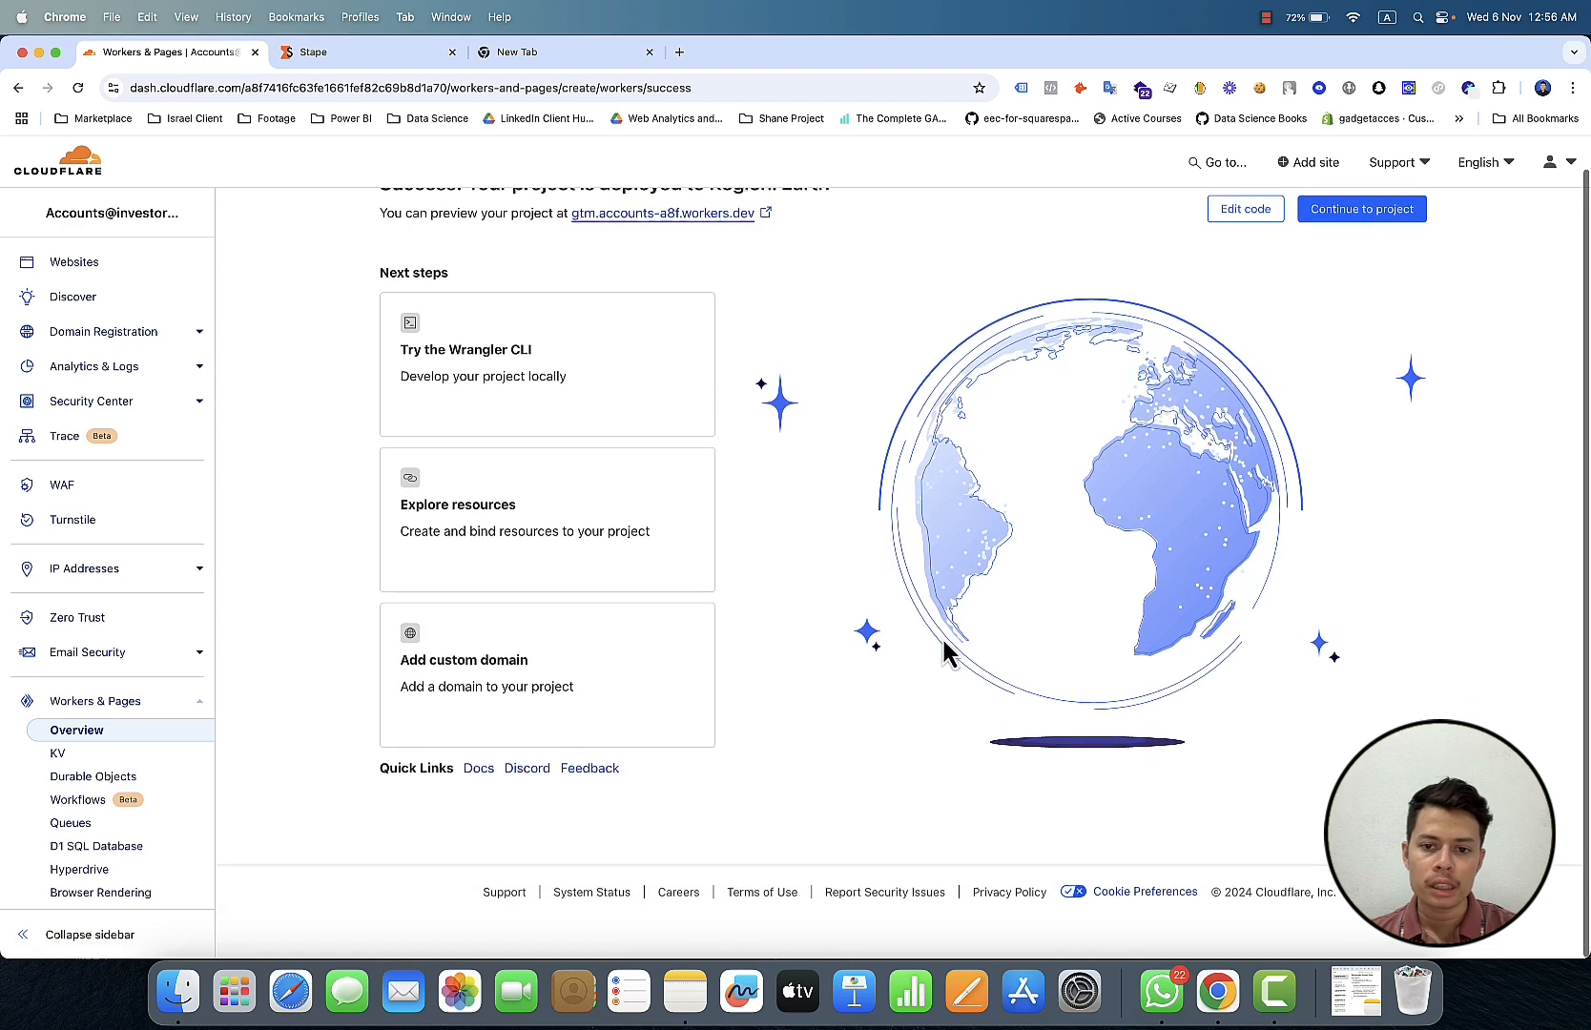
scroll(944, 652, up, 1)
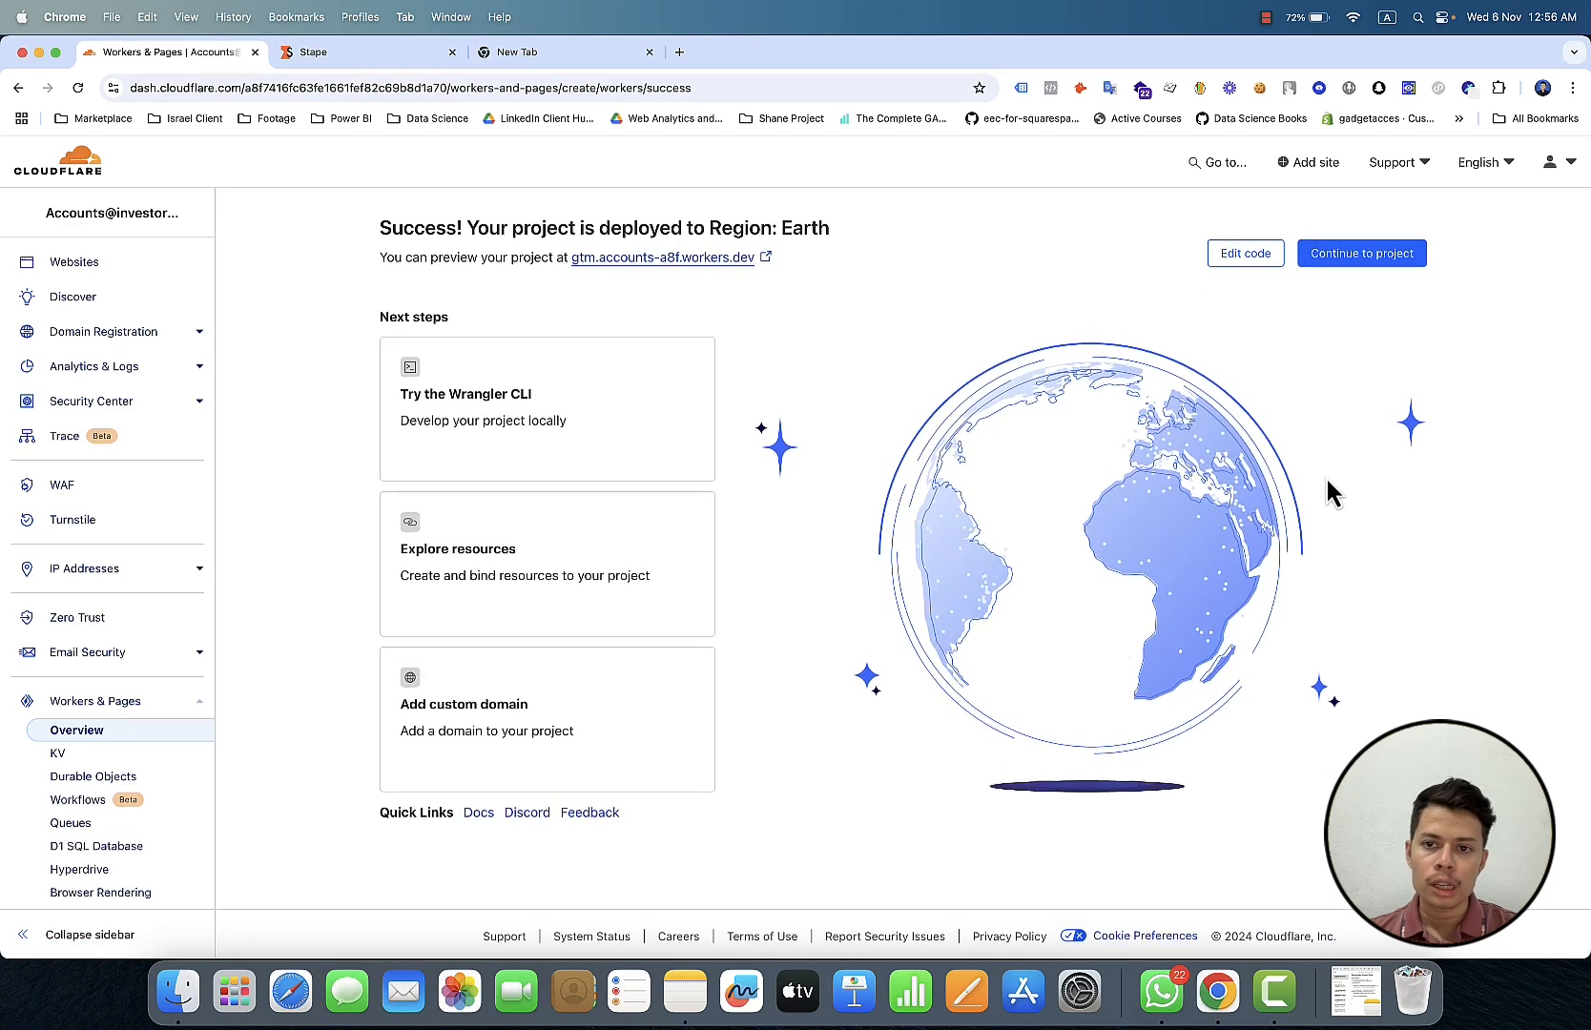
click(1229, 266)
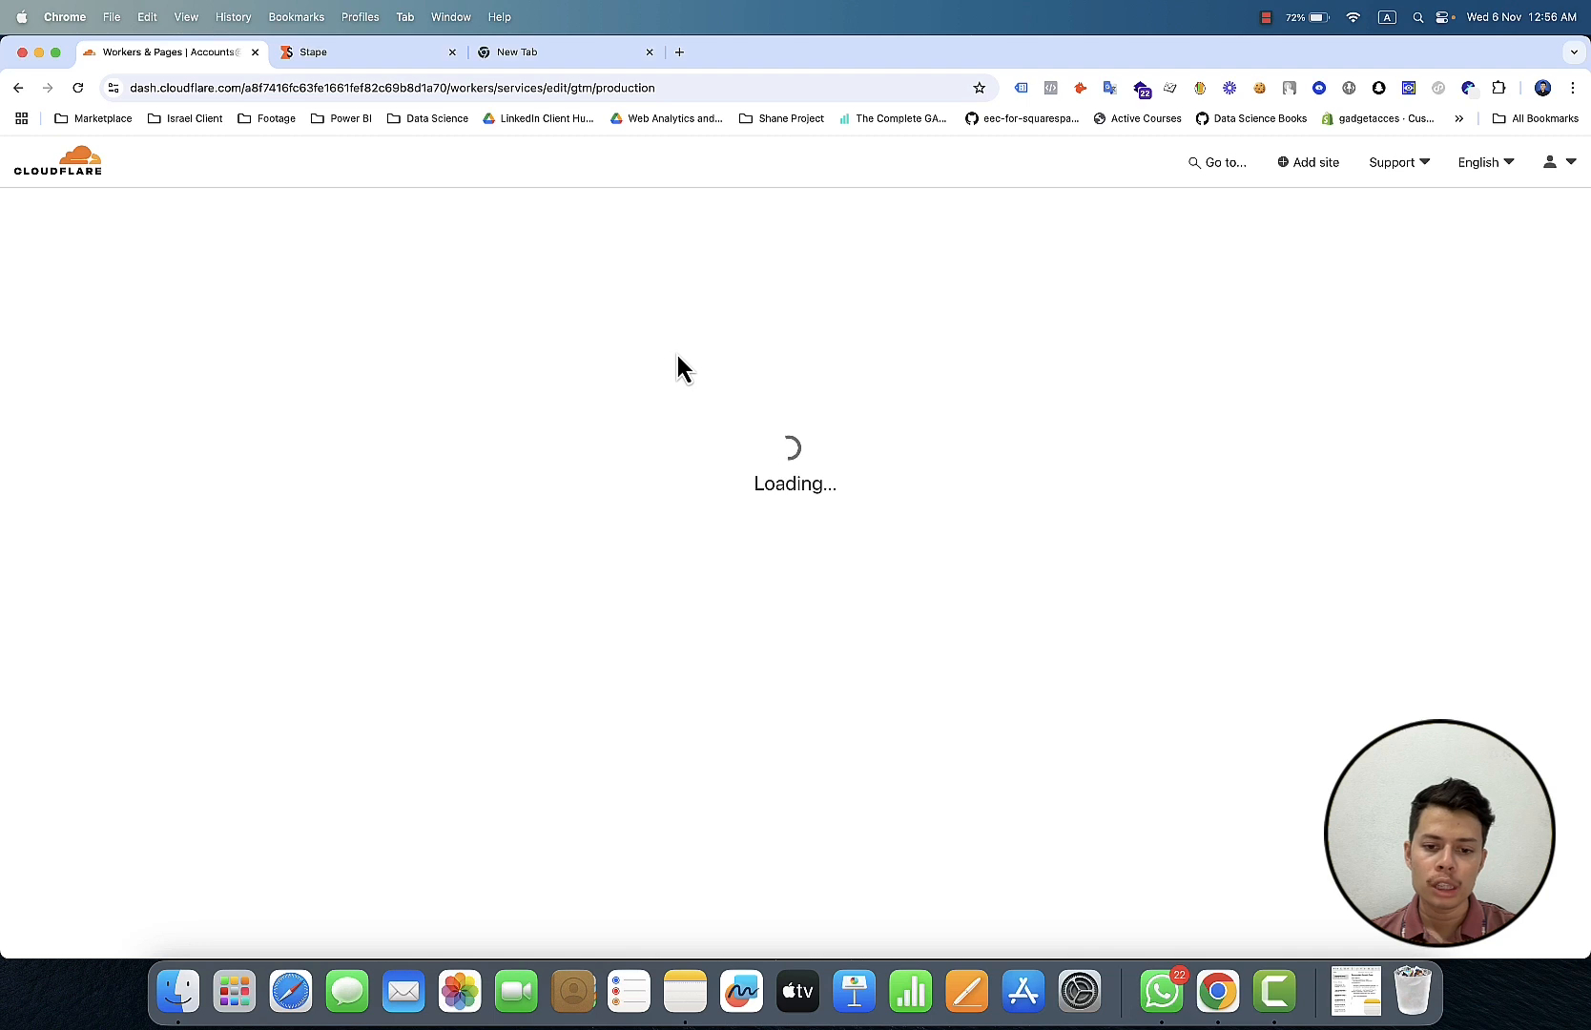
Step: Switch to Notes and copy the entire script from the "Same origin Domain Code" note, excluding its title
click(701, 1006)
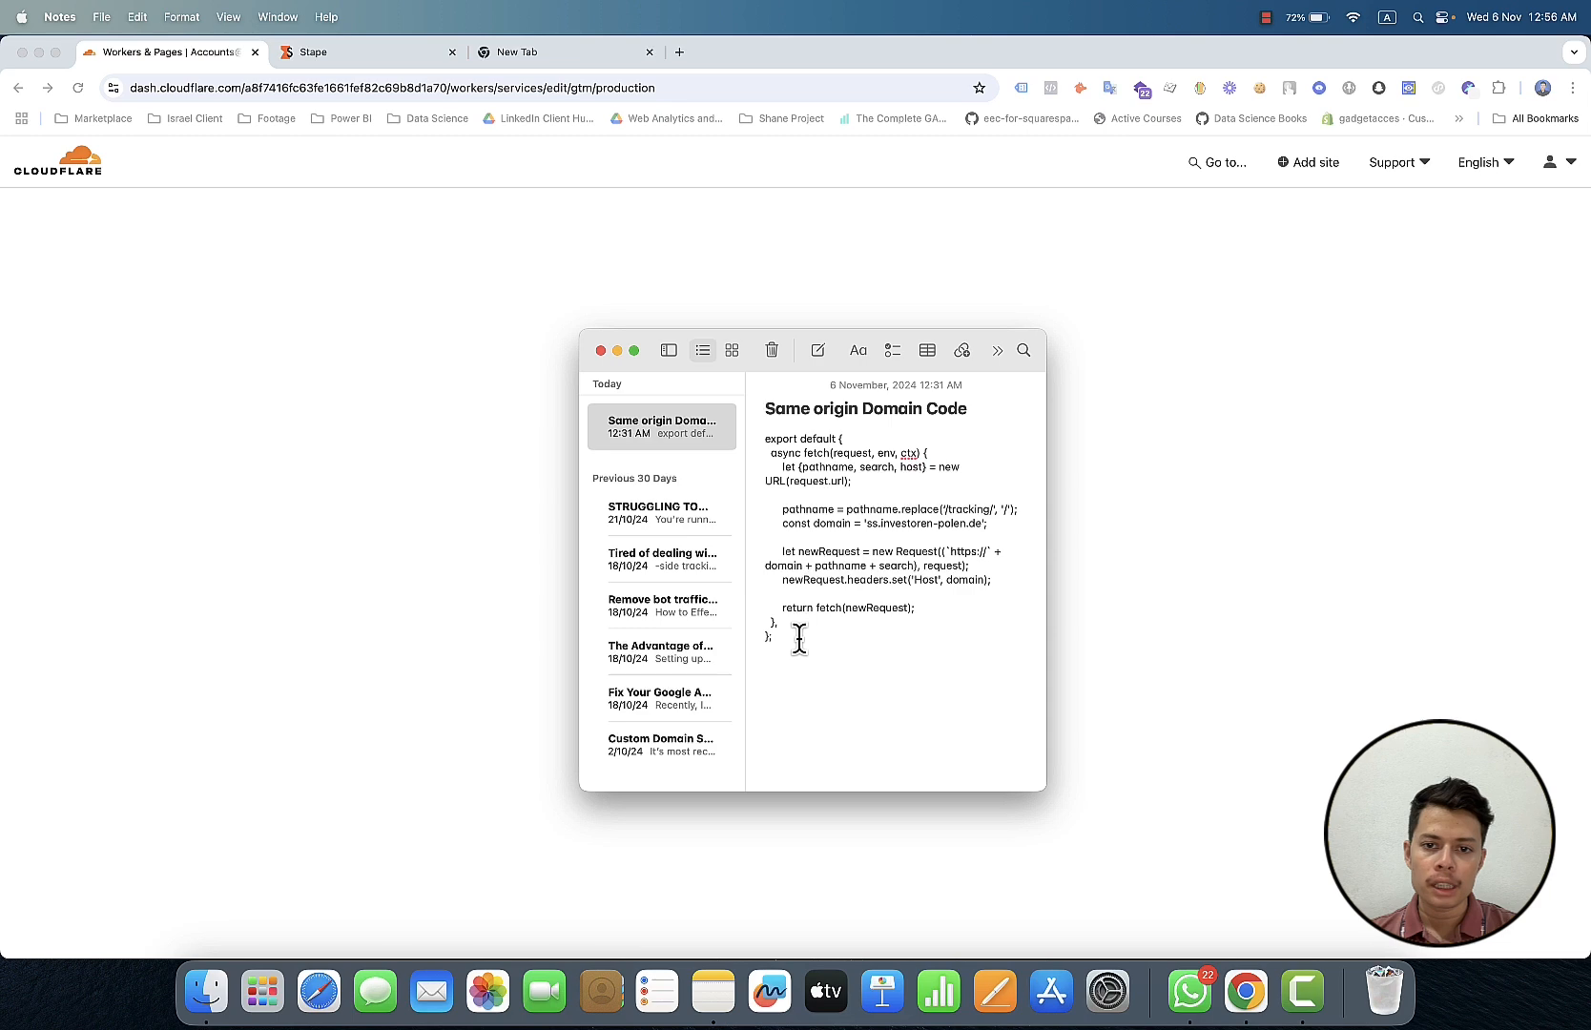
click(634, 352)
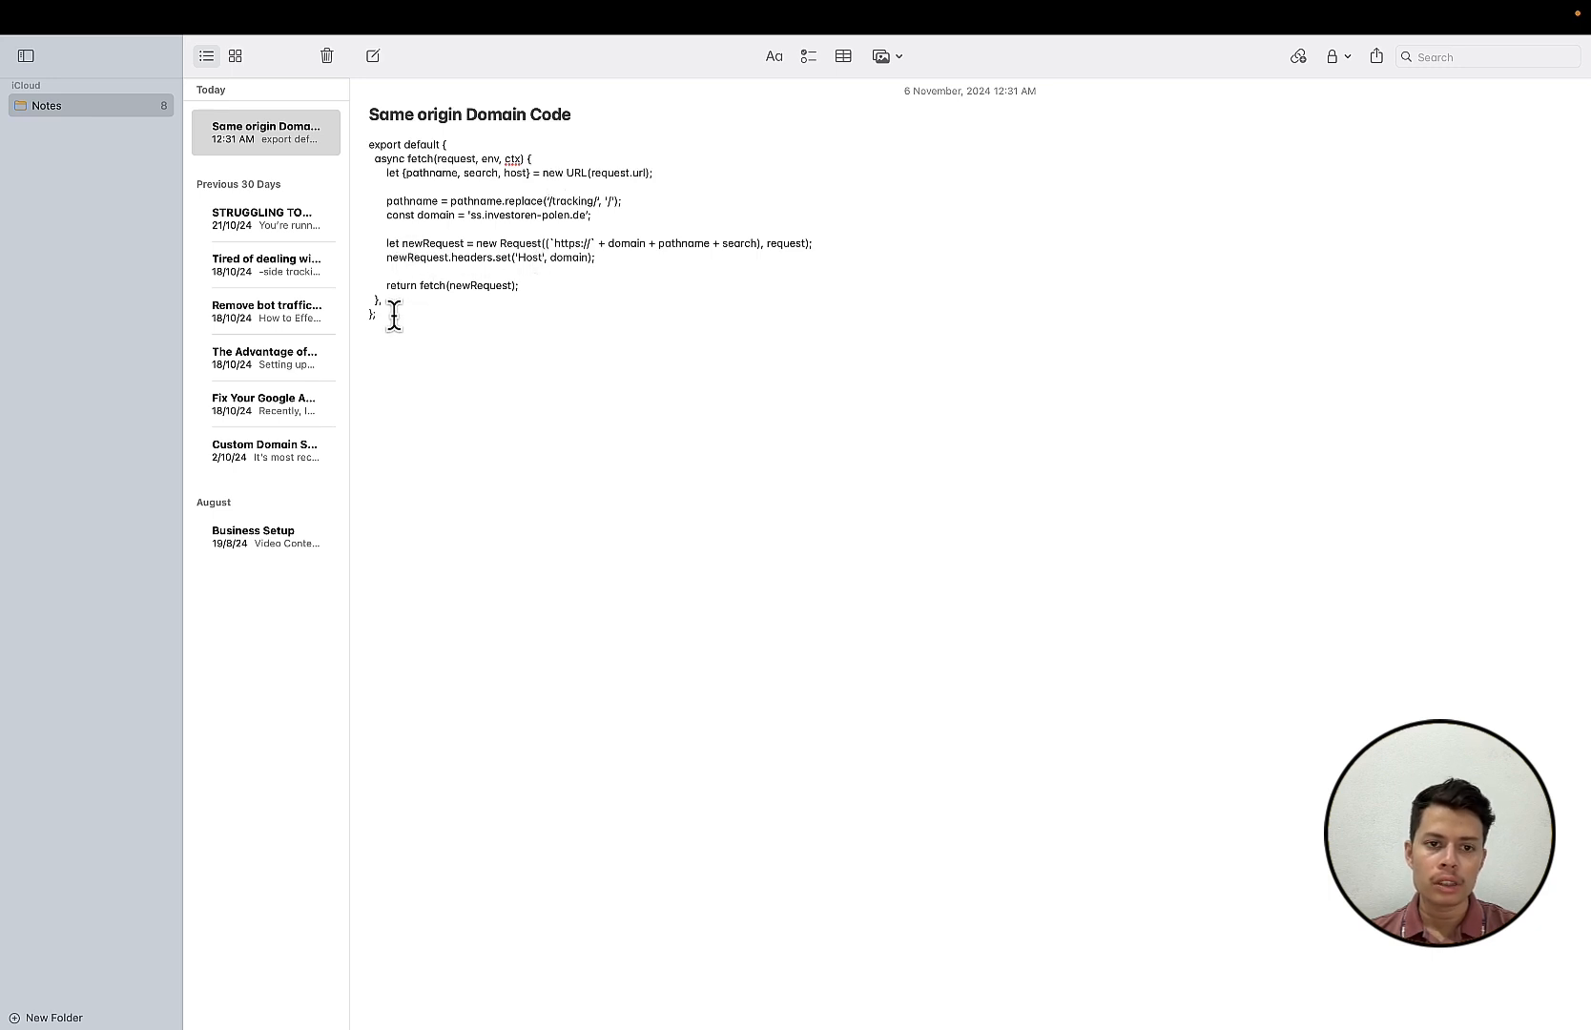
drag(394, 314, 363, 136)
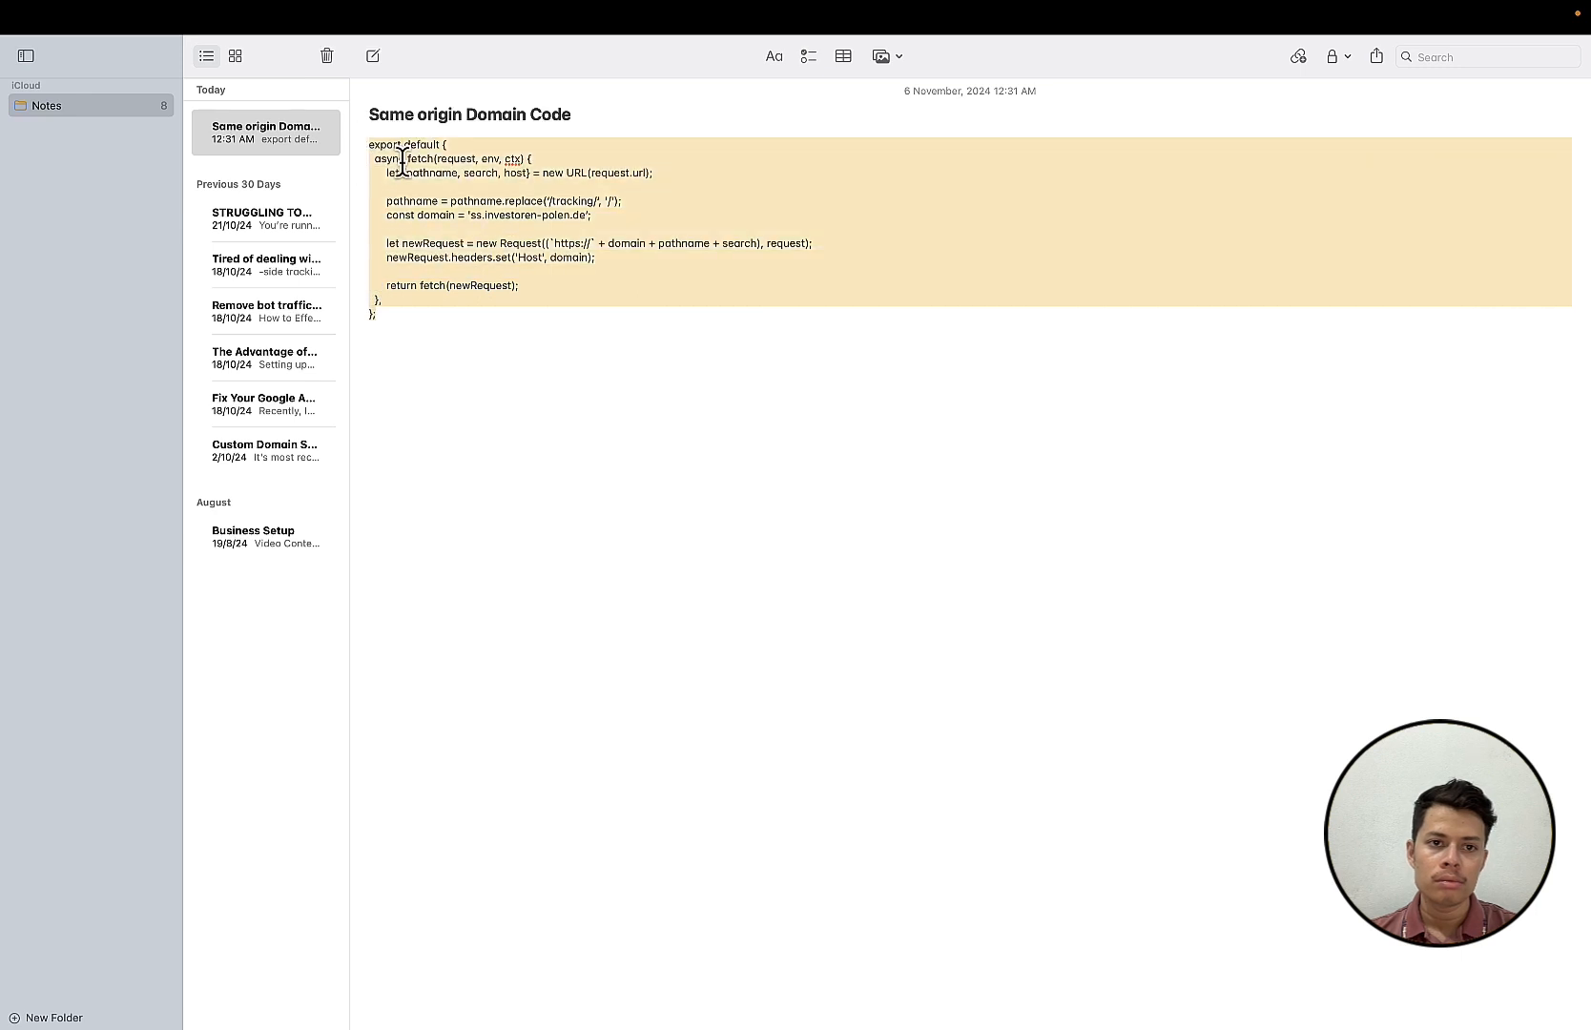
right_click(403, 161)
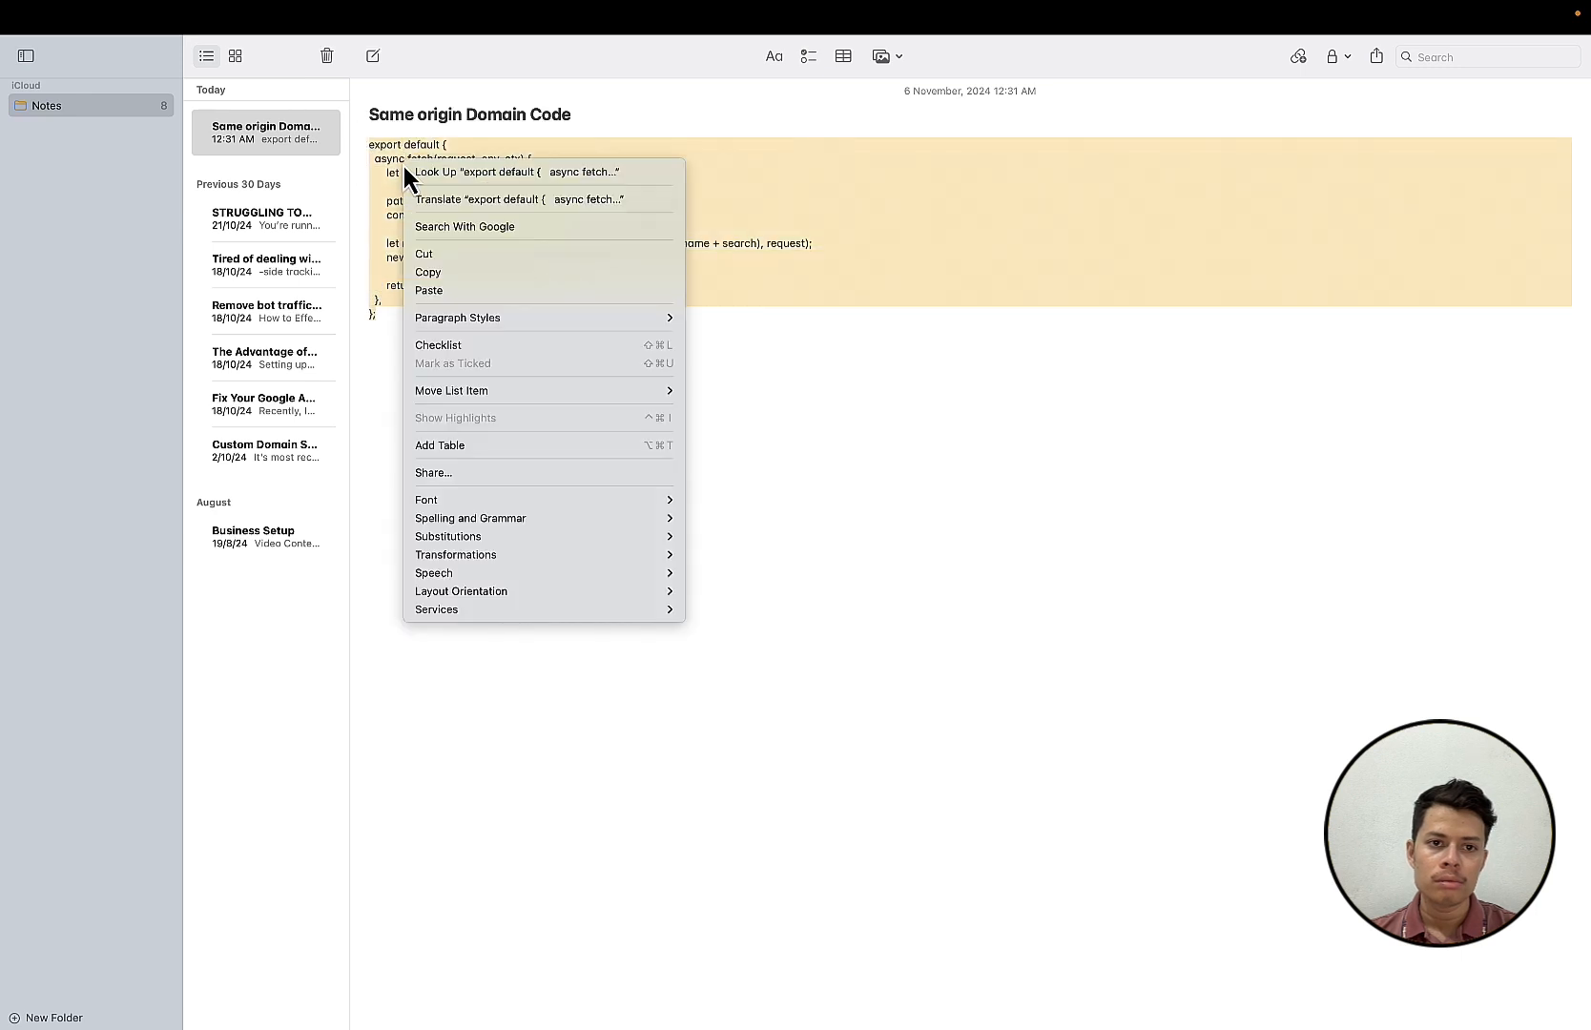
click(436, 271)
Step: Exit full screen in Notes and minimise its window to return to the gtm Worker's editor in Chrome
mouse_move(25, 14)
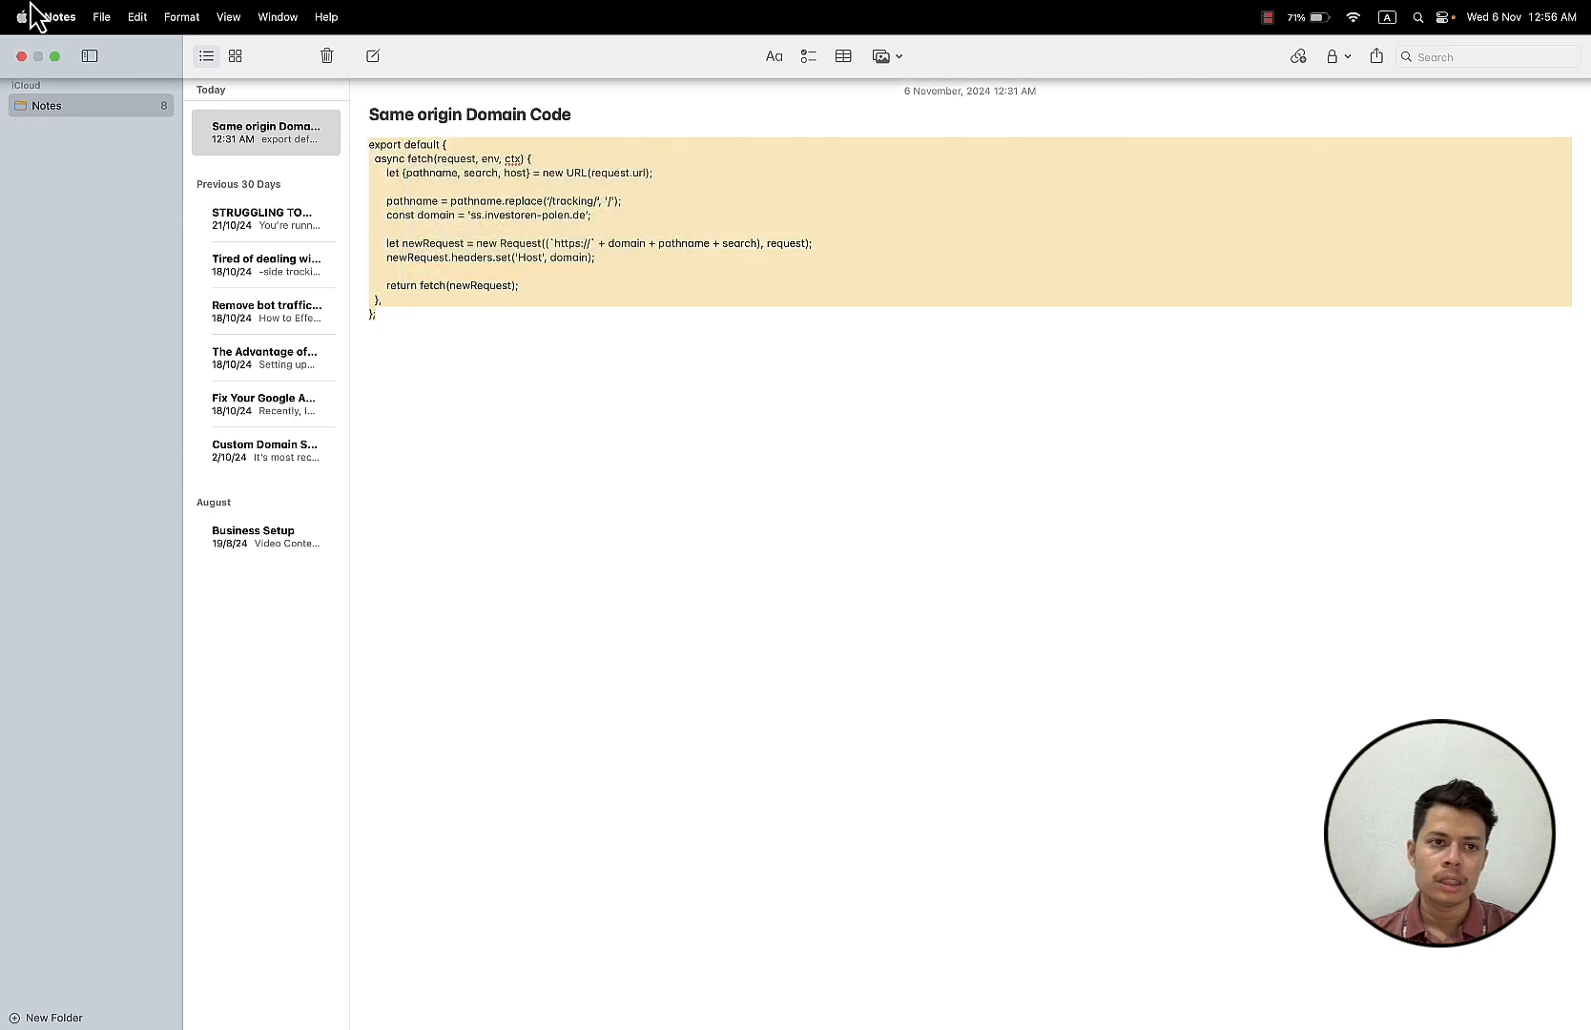
click(53, 57)
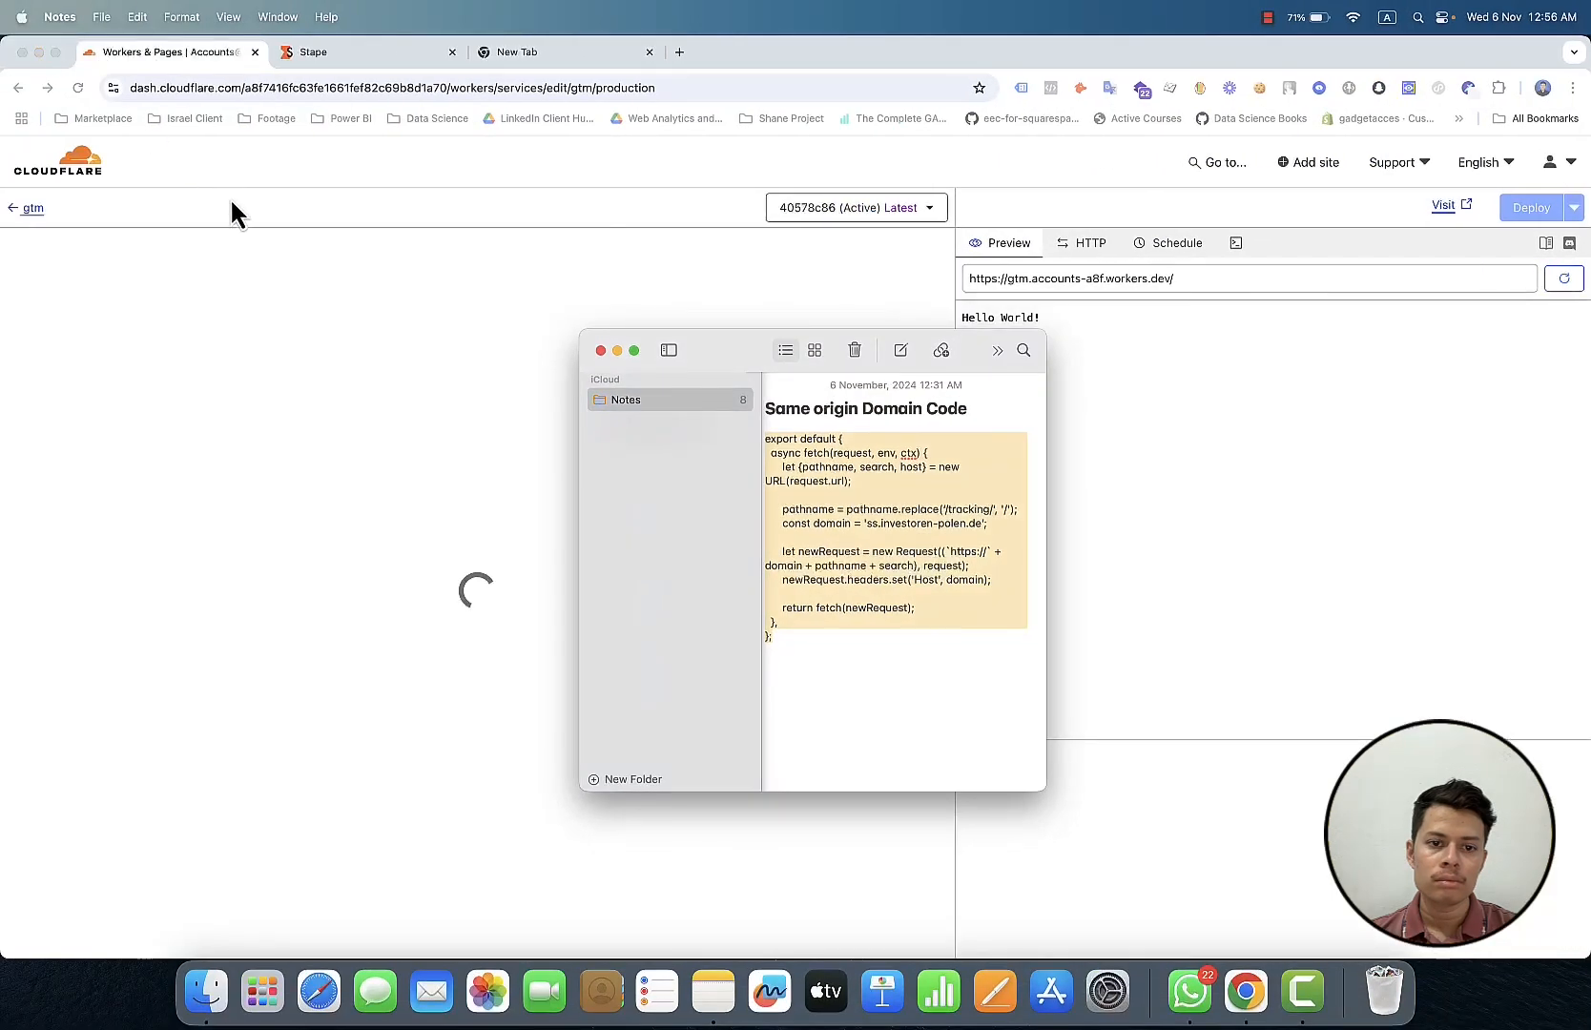
click(617, 351)
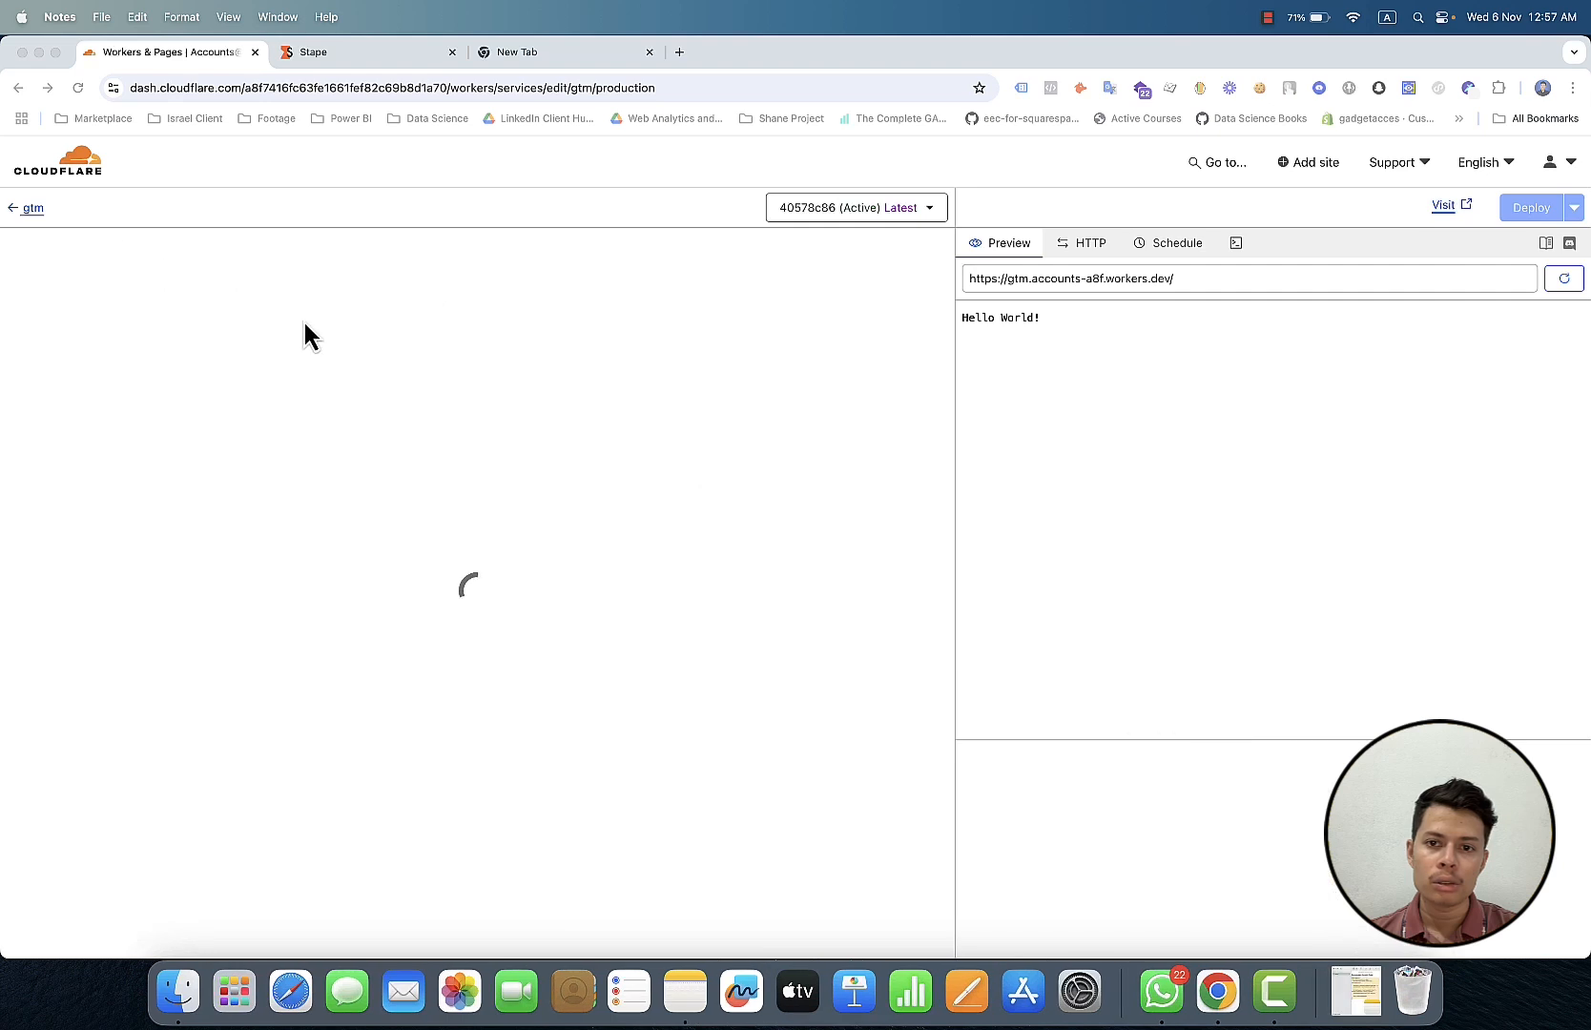
Step: Switch to Stape to review the investors-poland server container's settings and tagging server domain, and return to the gtm Worker's editor
click(256, 254)
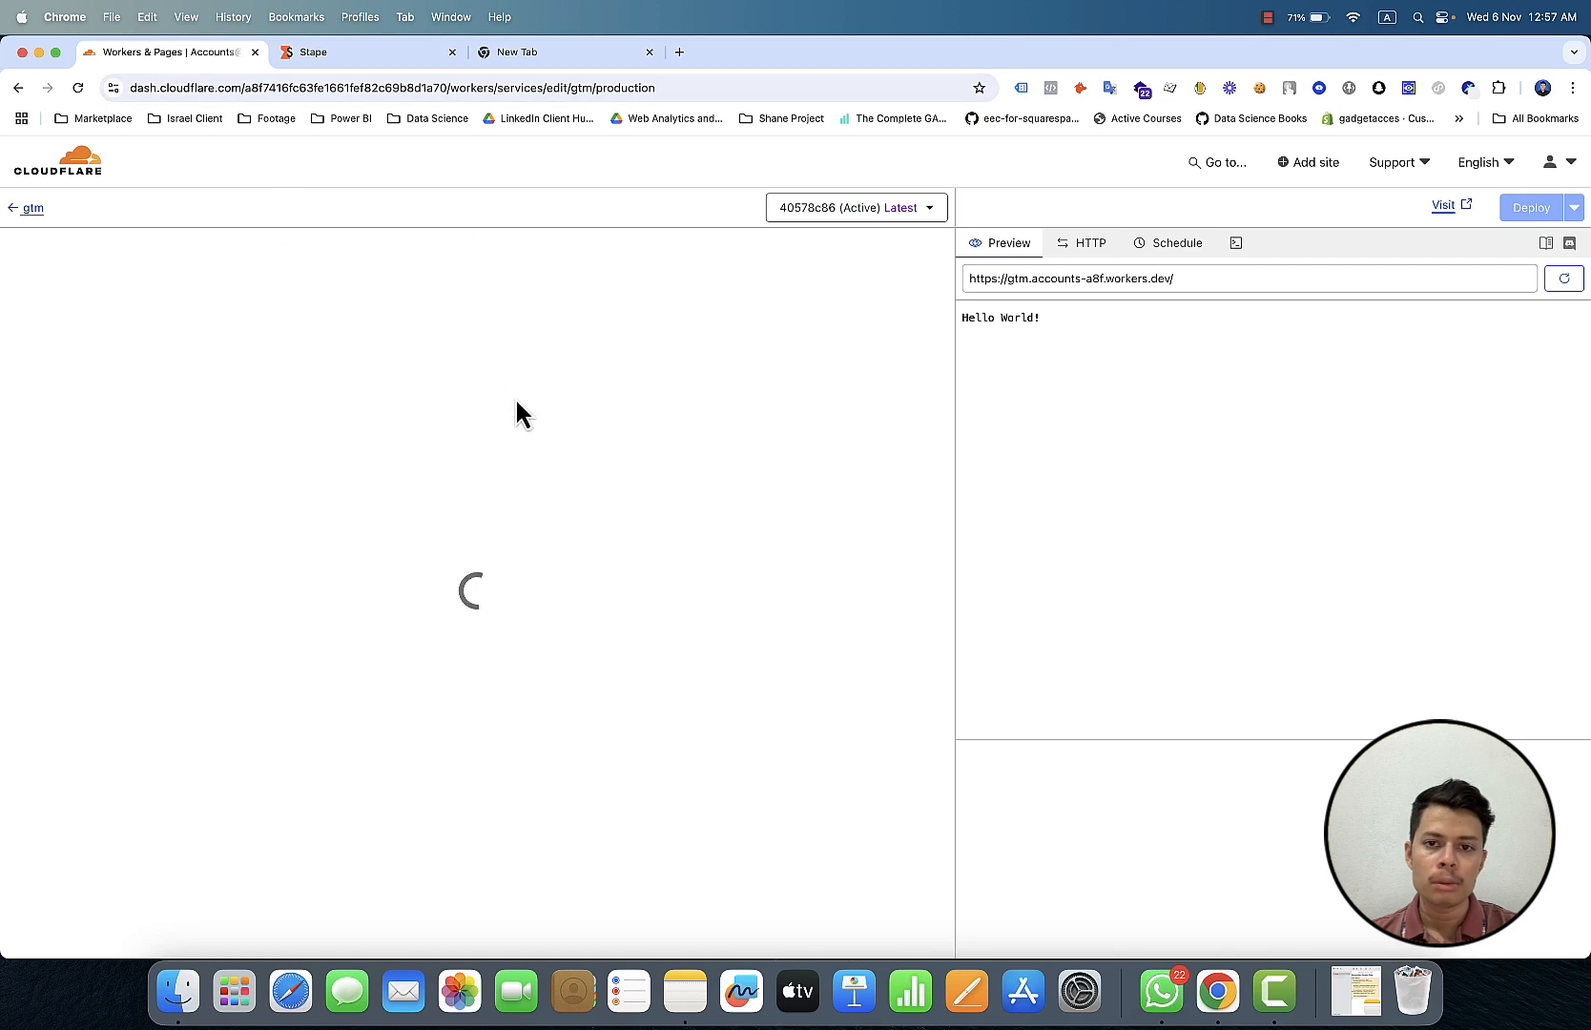
click(335, 53)
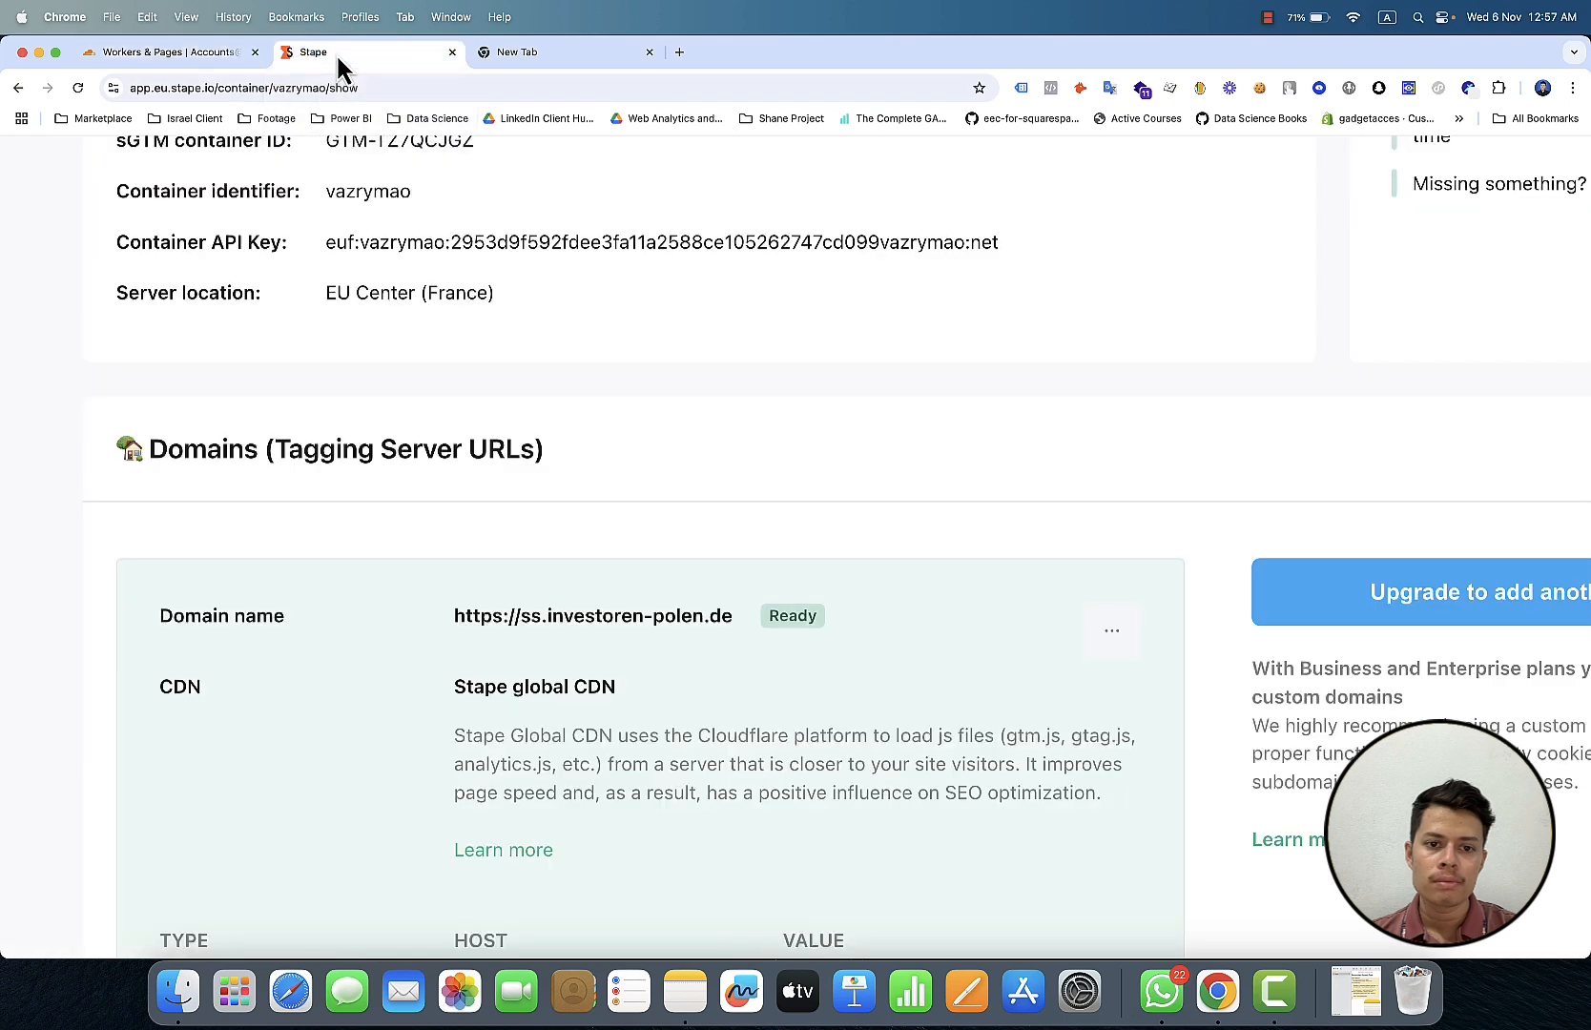
scroll(760, 717, down, 3)
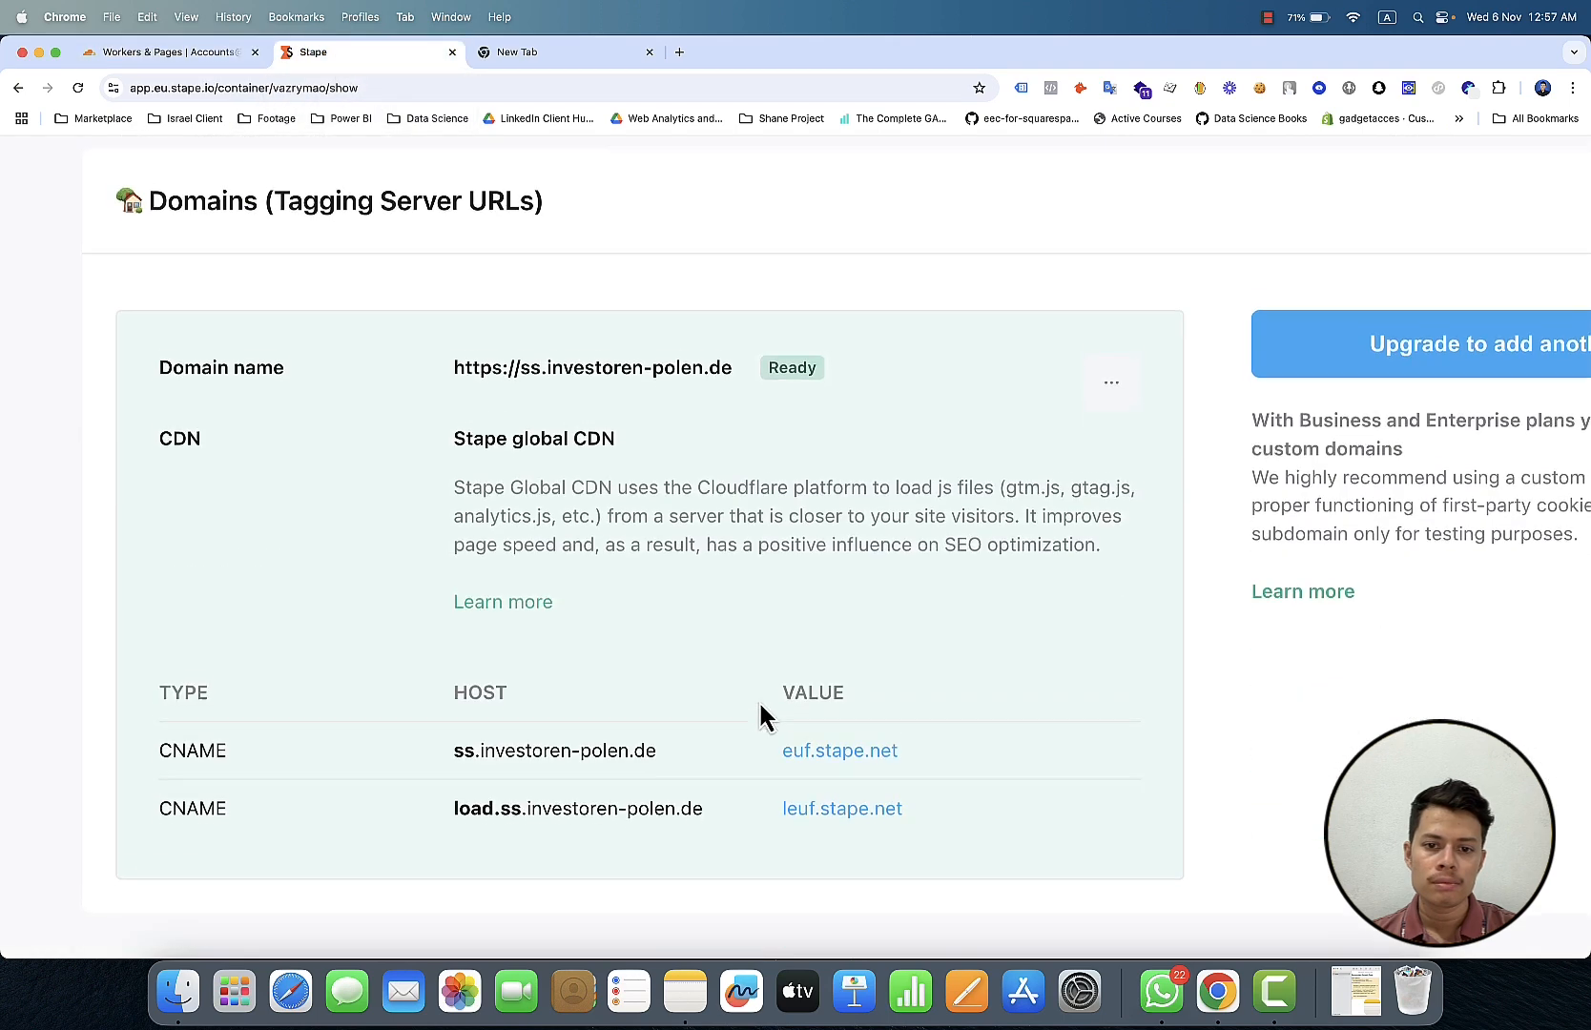
scroll(761, 718, up, 10)
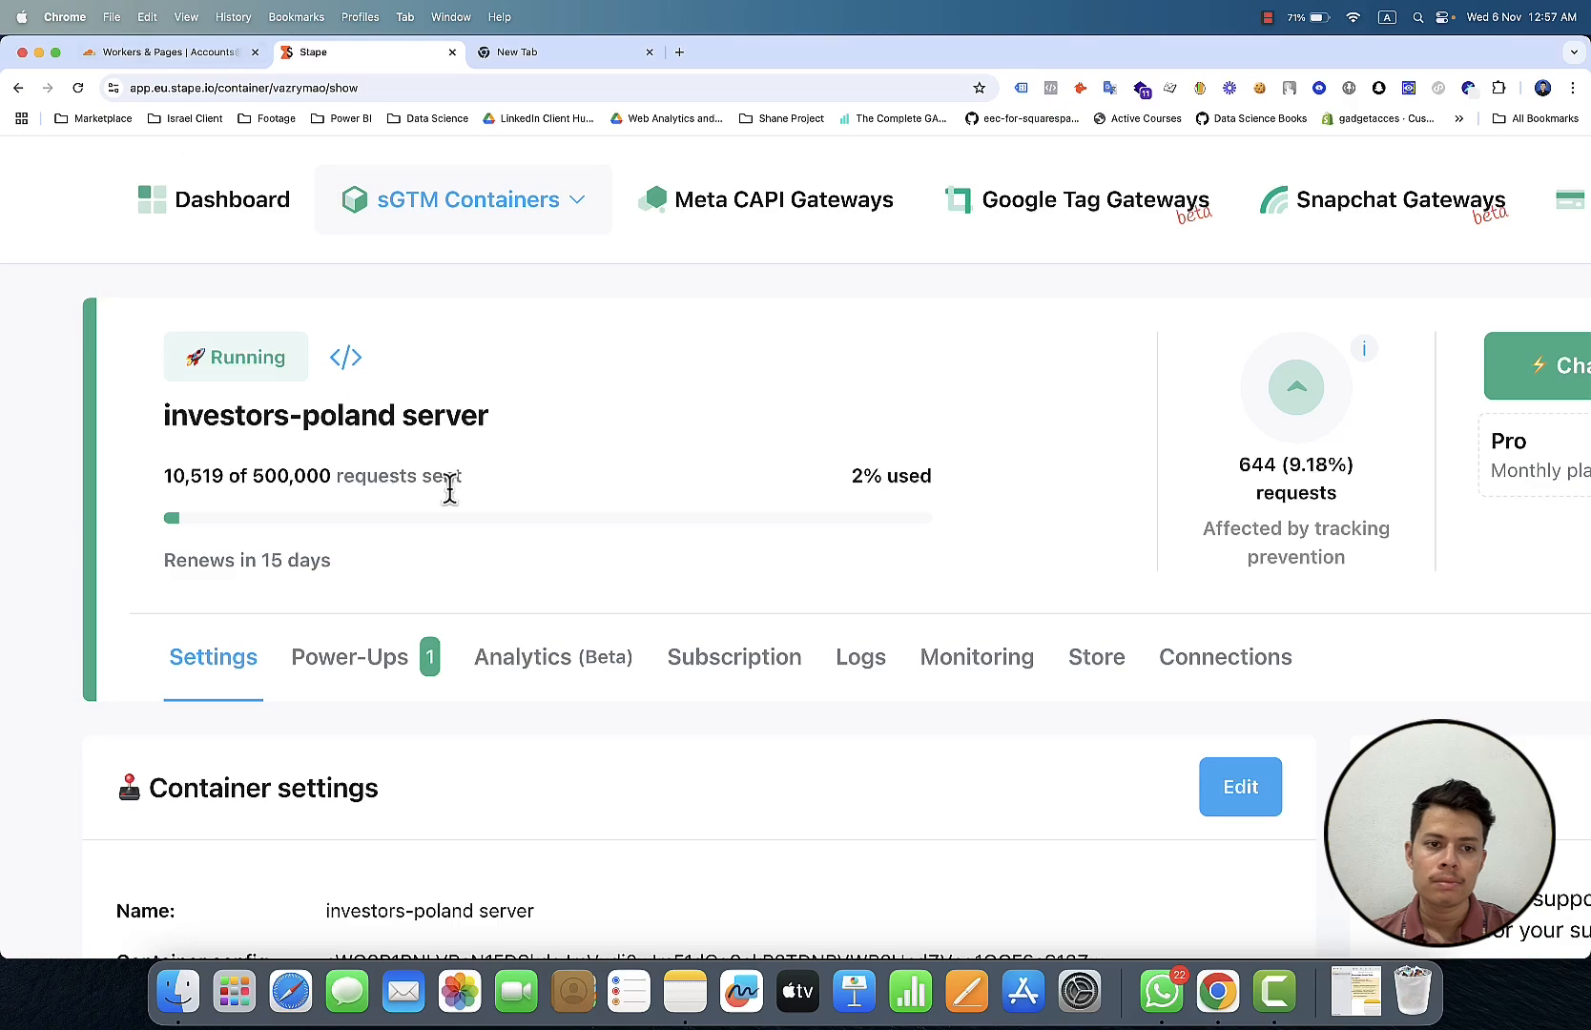
scroll(426, 464, down, 5)
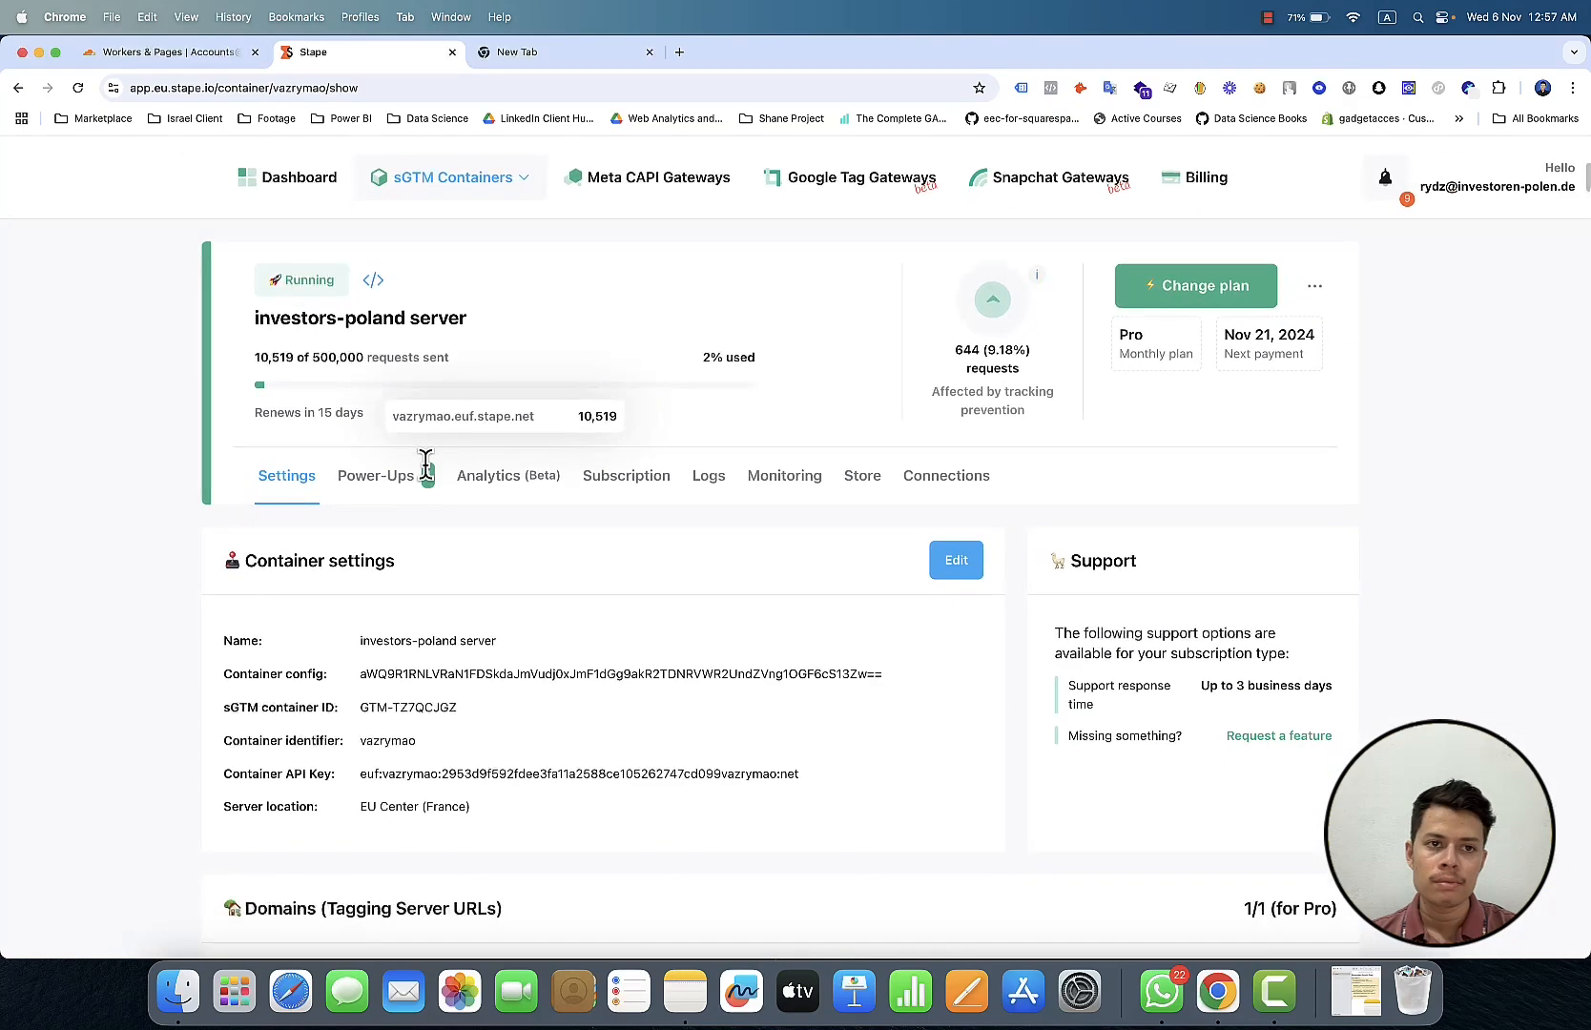
click(196, 63)
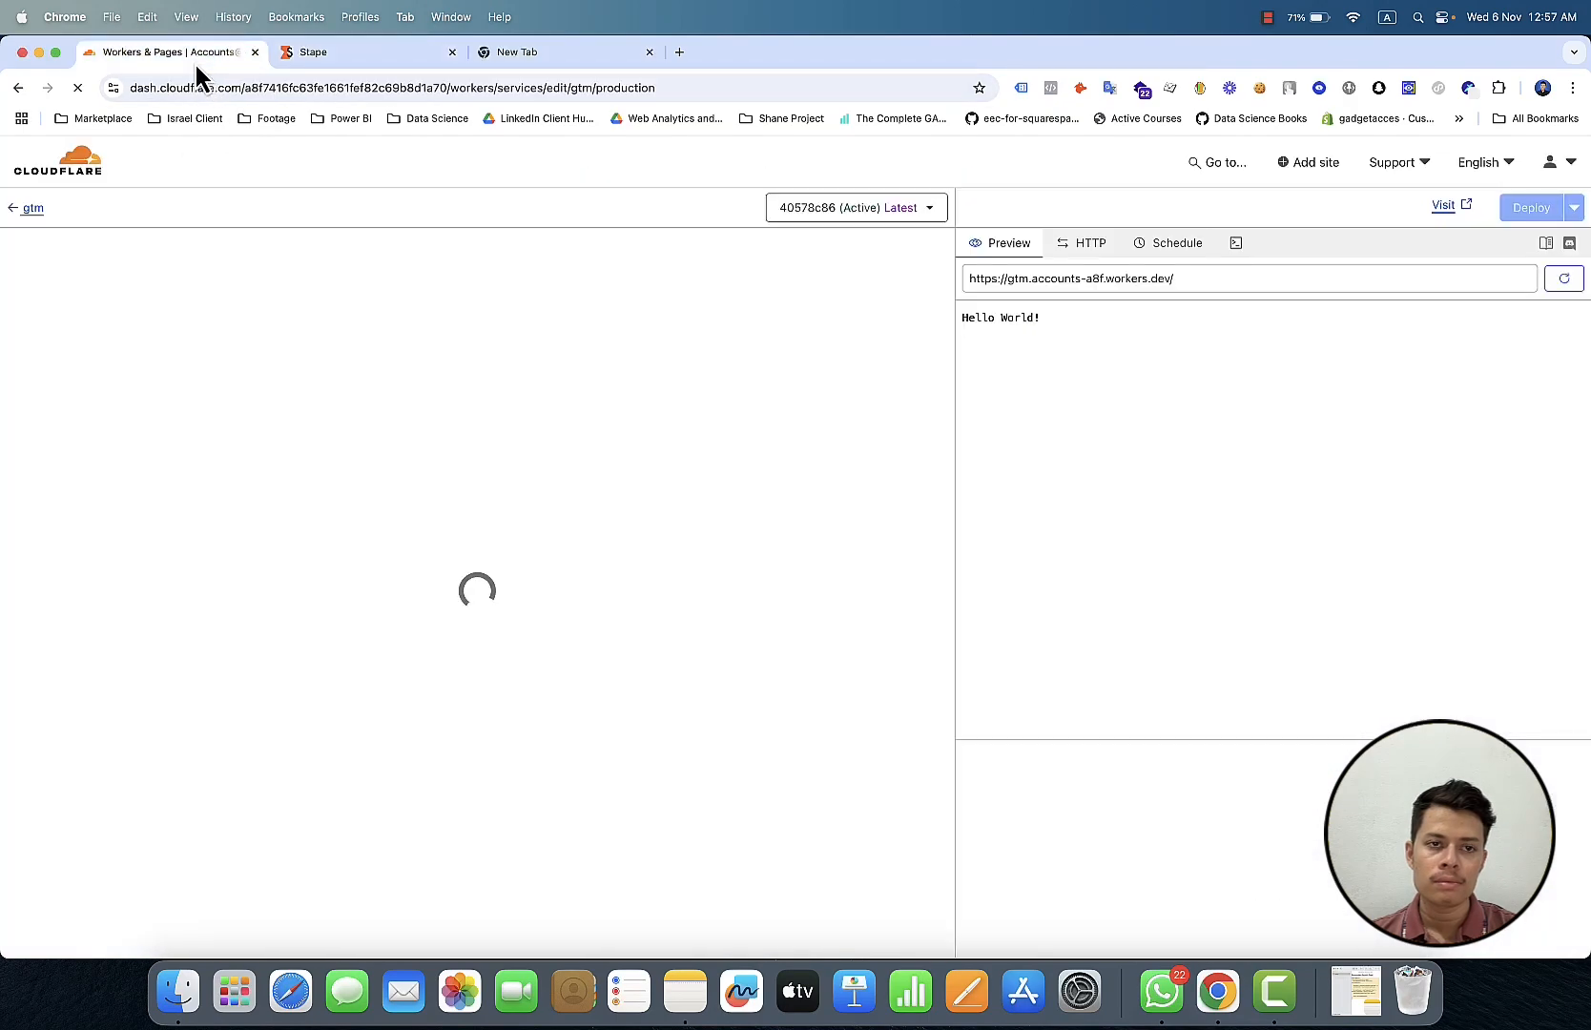
Step: Browse the power-ups of the investors-poland server container in Stape and return to the Cloudflare editor
click(300, 58)
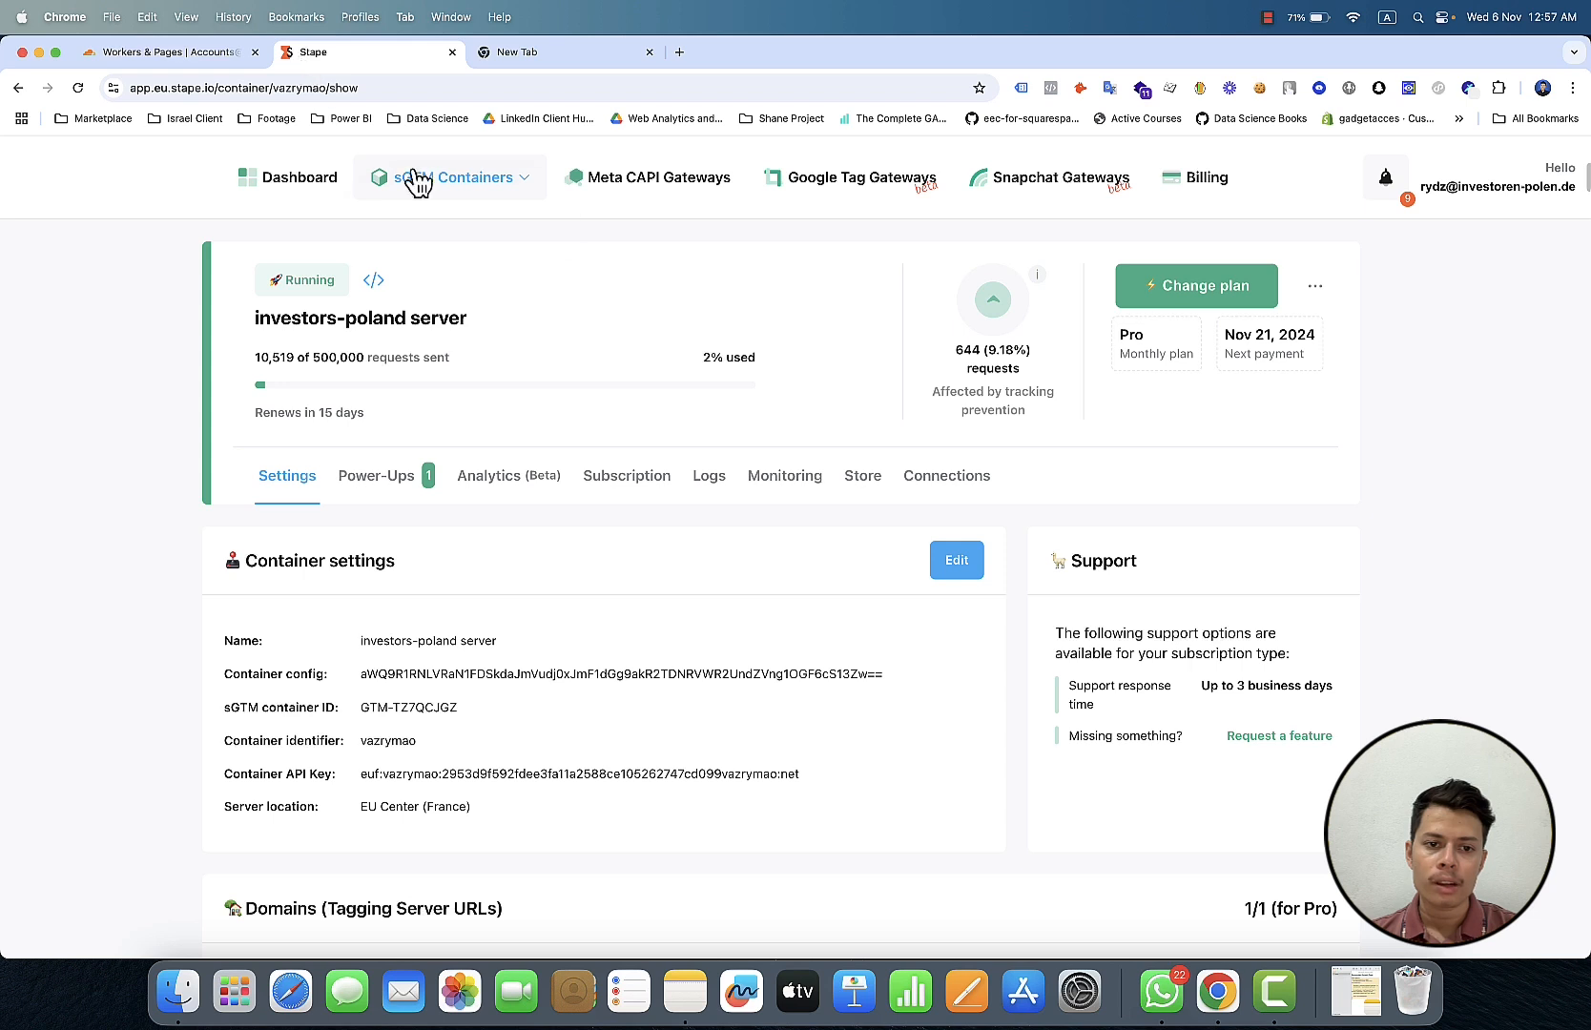
click(392, 501)
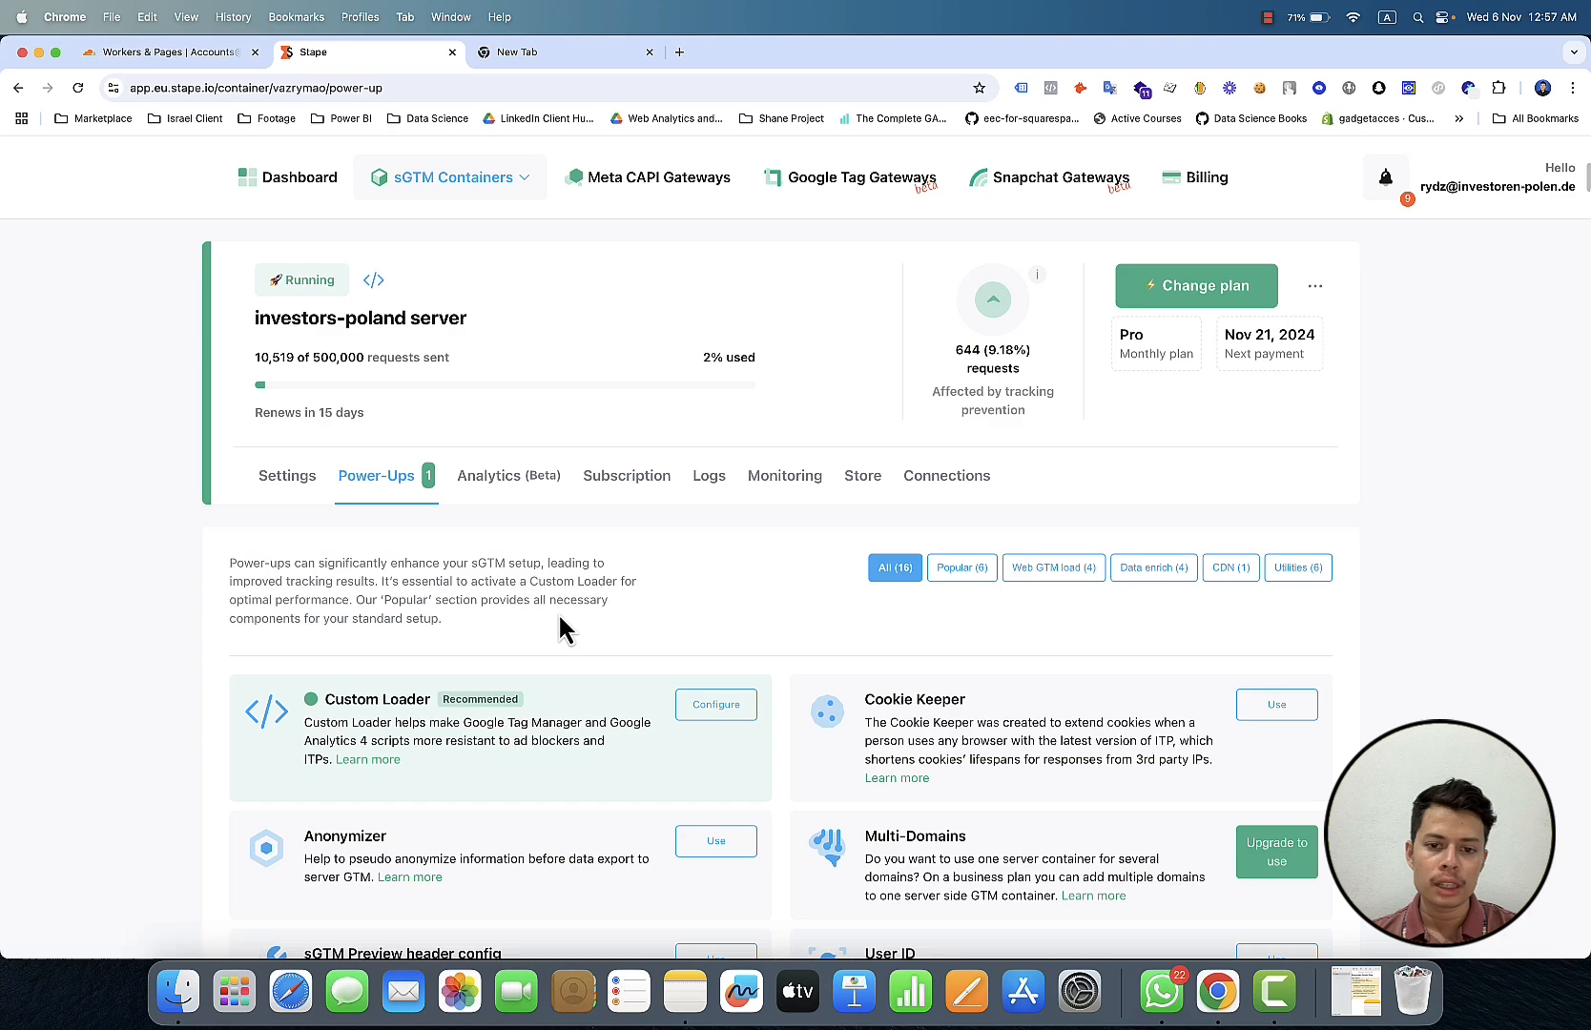
scroll(692, 760, down, 3)
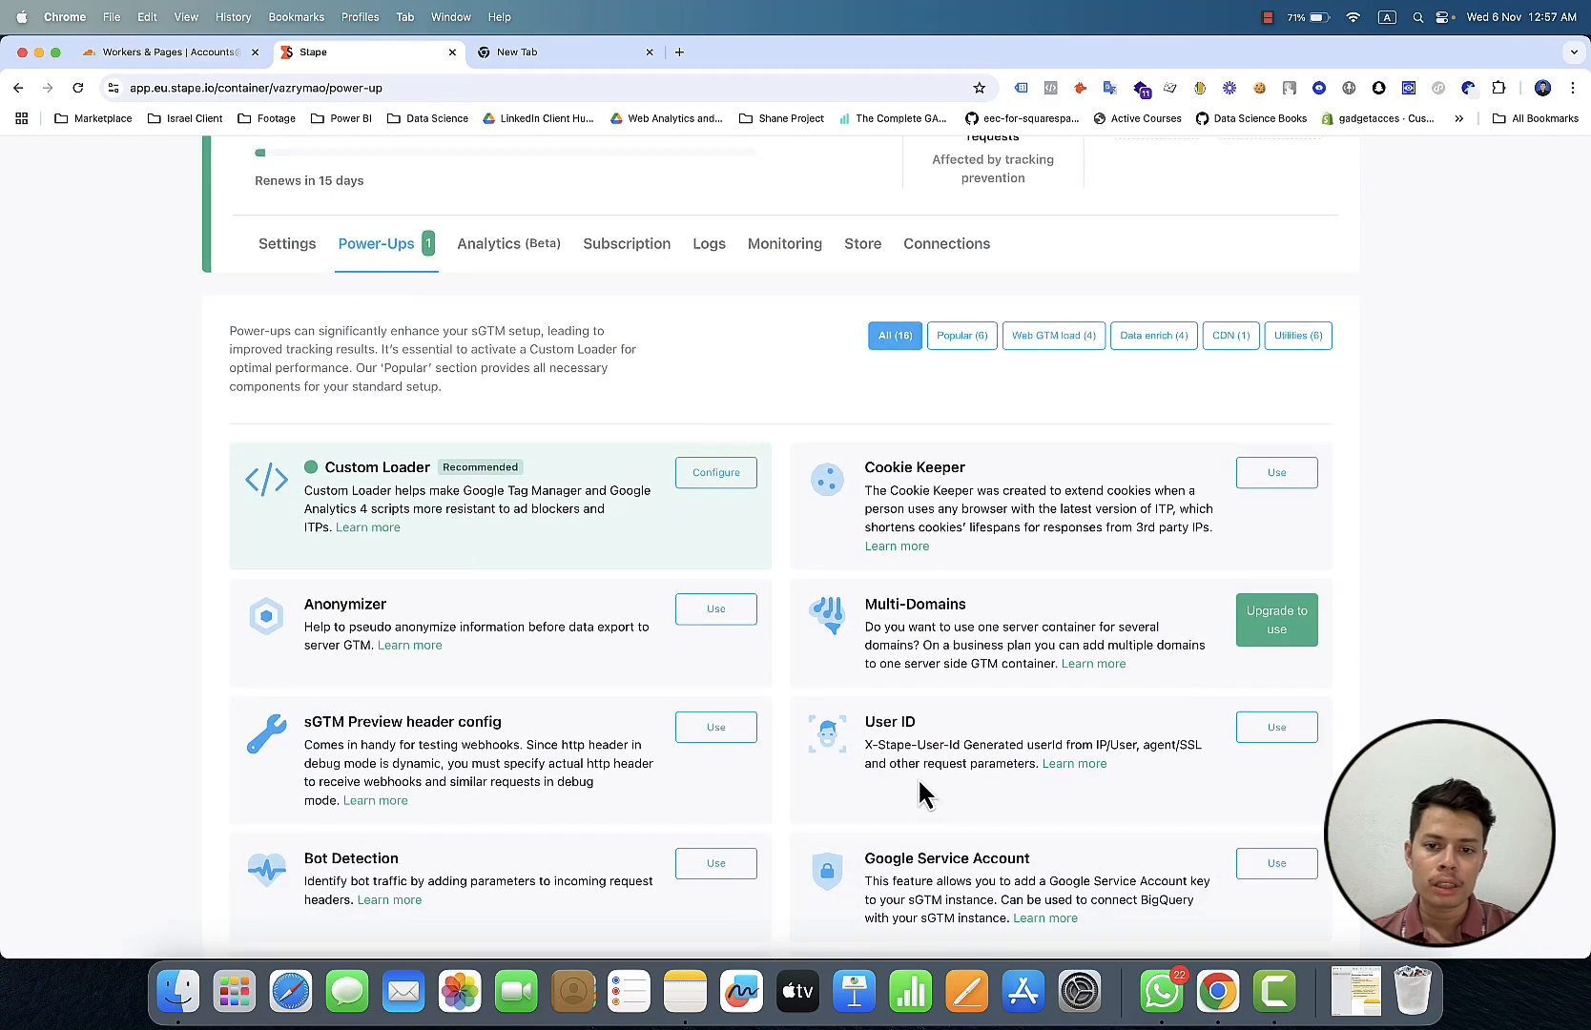
scroll(922, 789, down, 6)
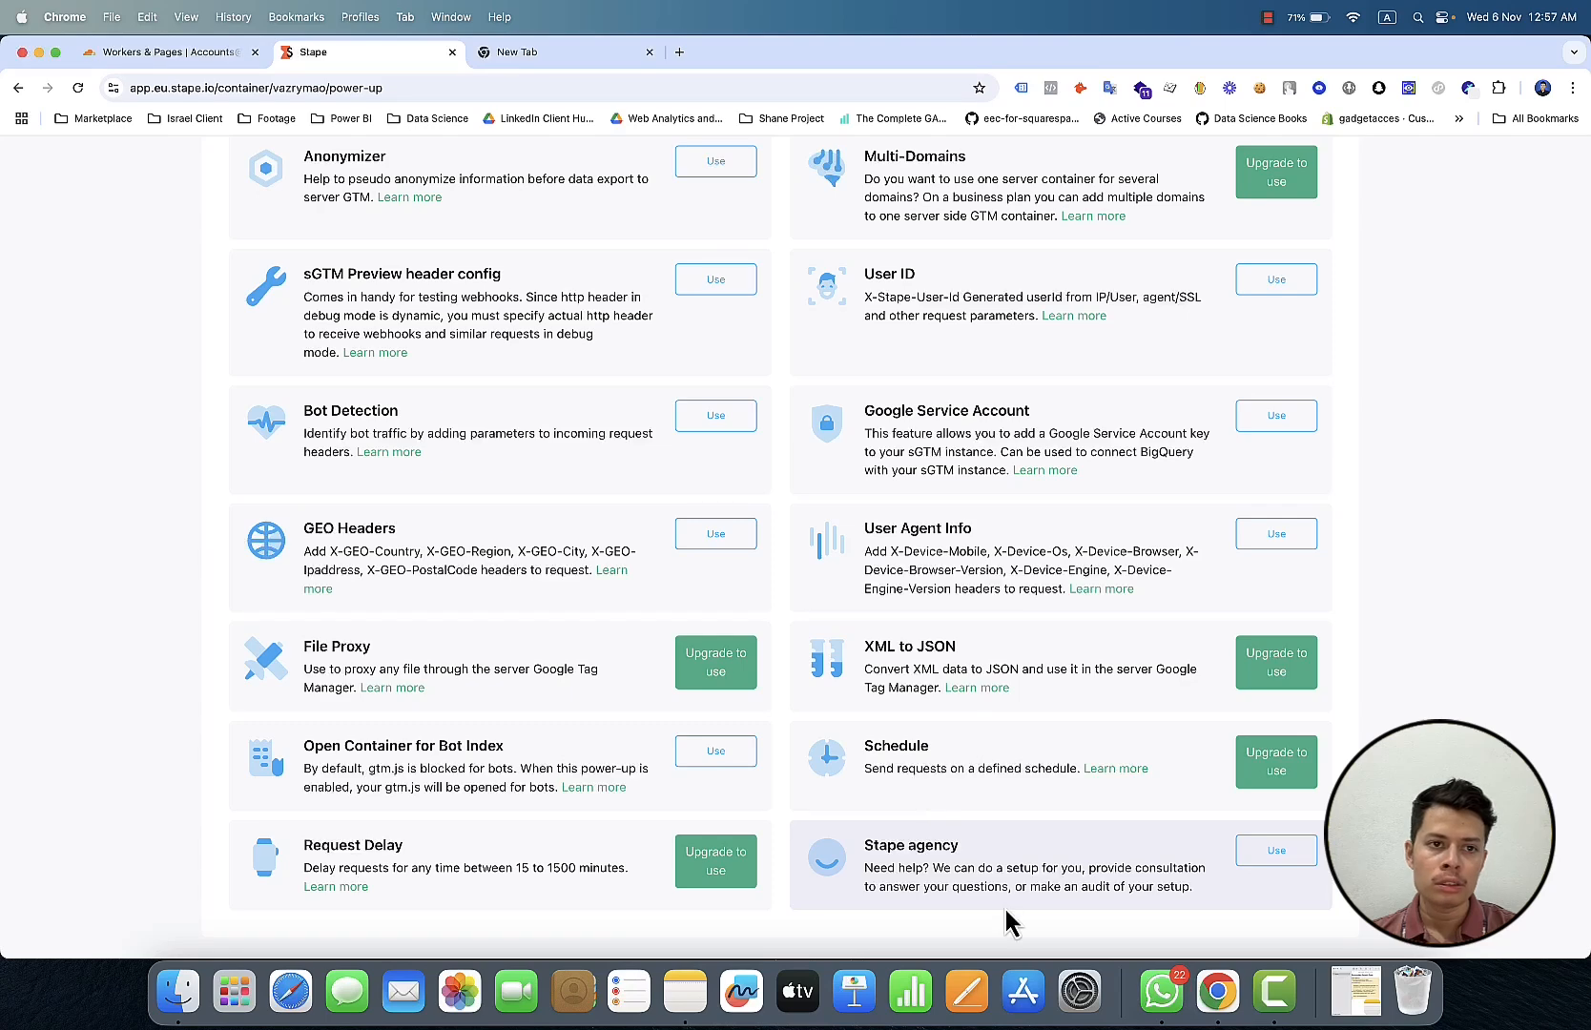
scroll(1004, 915, up, 9)
click(180, 61)
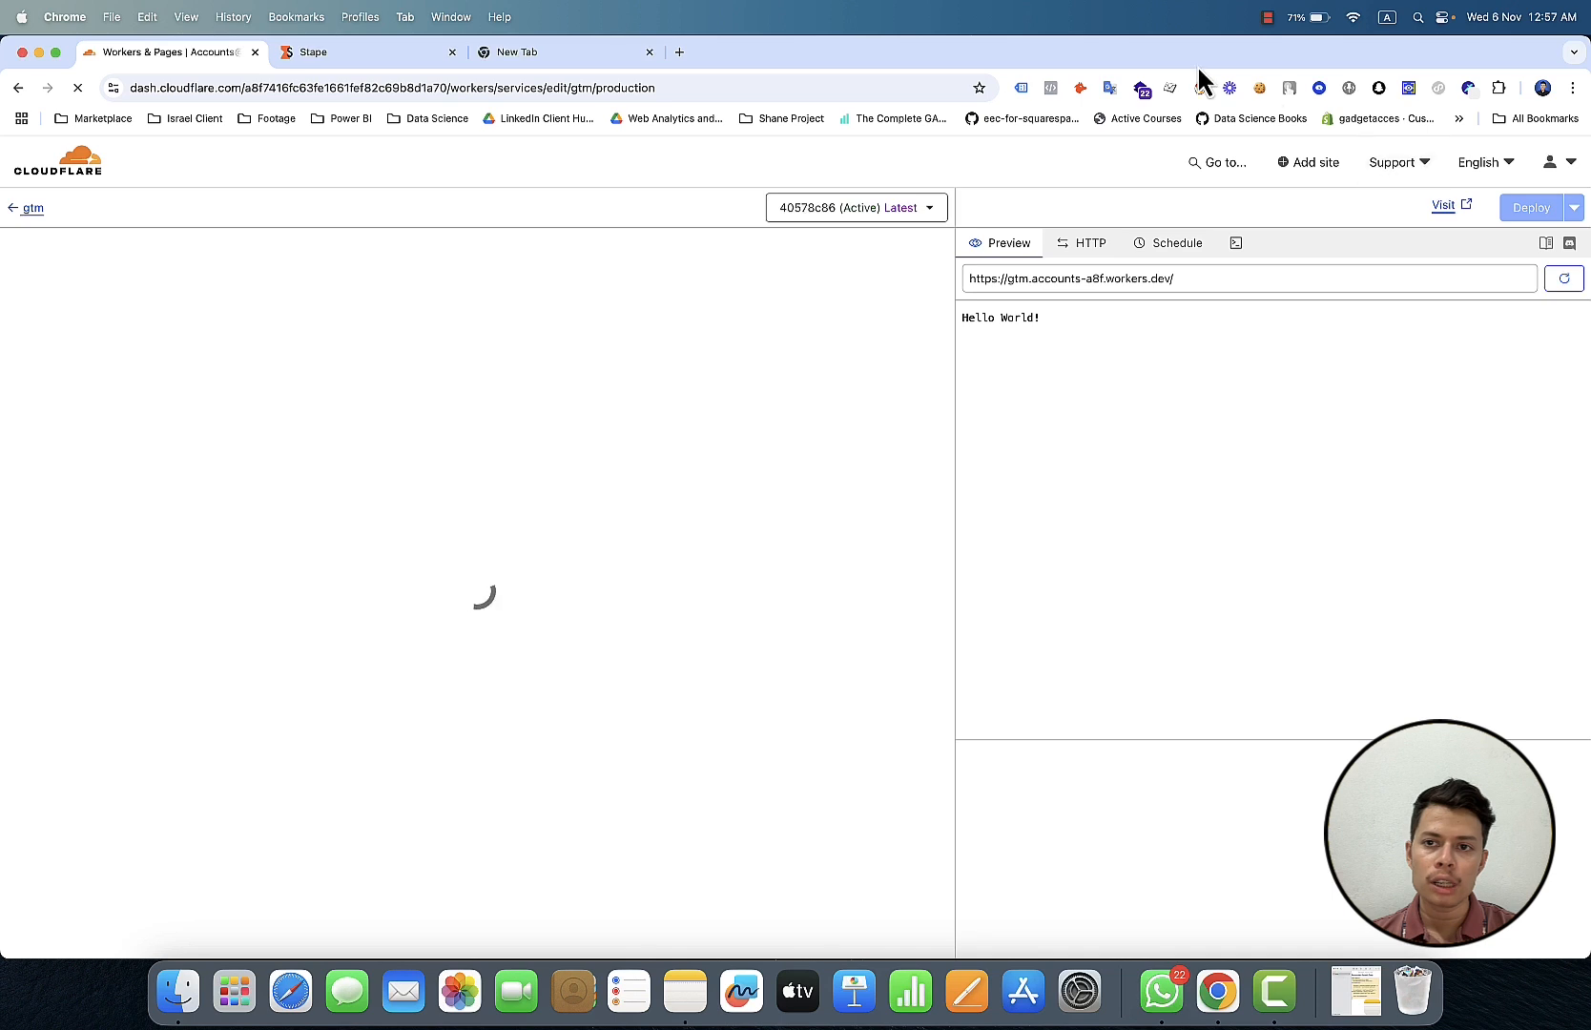
click(1268, 24)
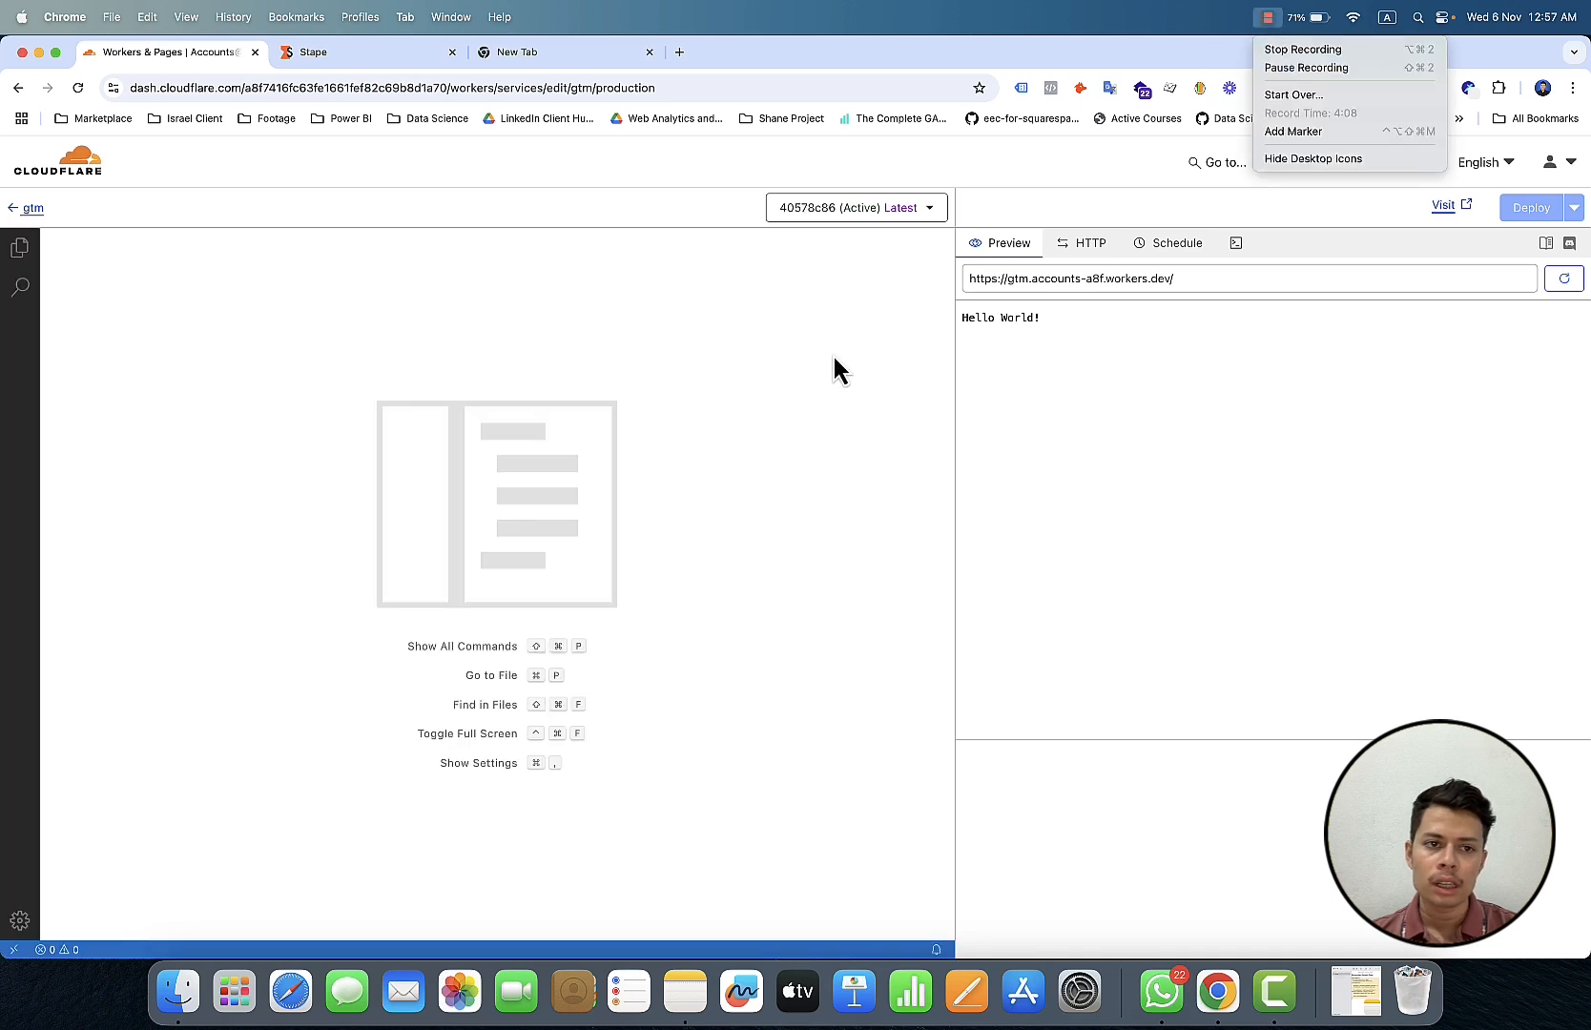
Step: Replace the default Hello World code in worker.js with the copied script that proxies /tracking/ to ss.investoren-polen.de
click(471, 257)
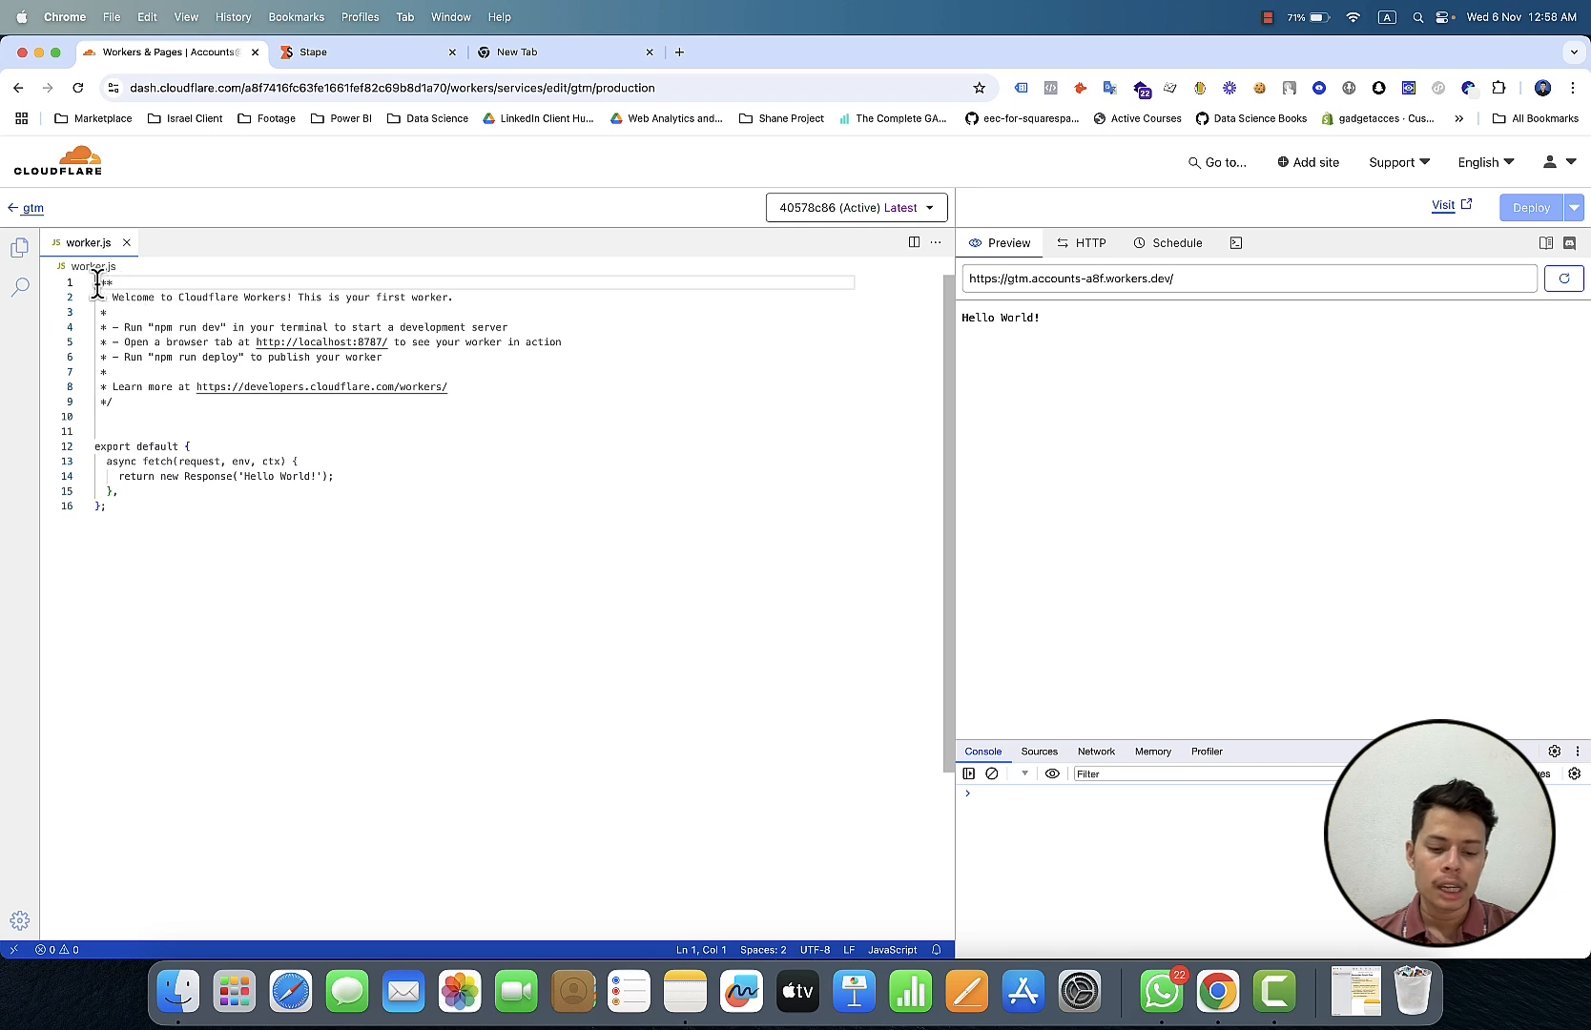
drag(97, 283, 321, 575)
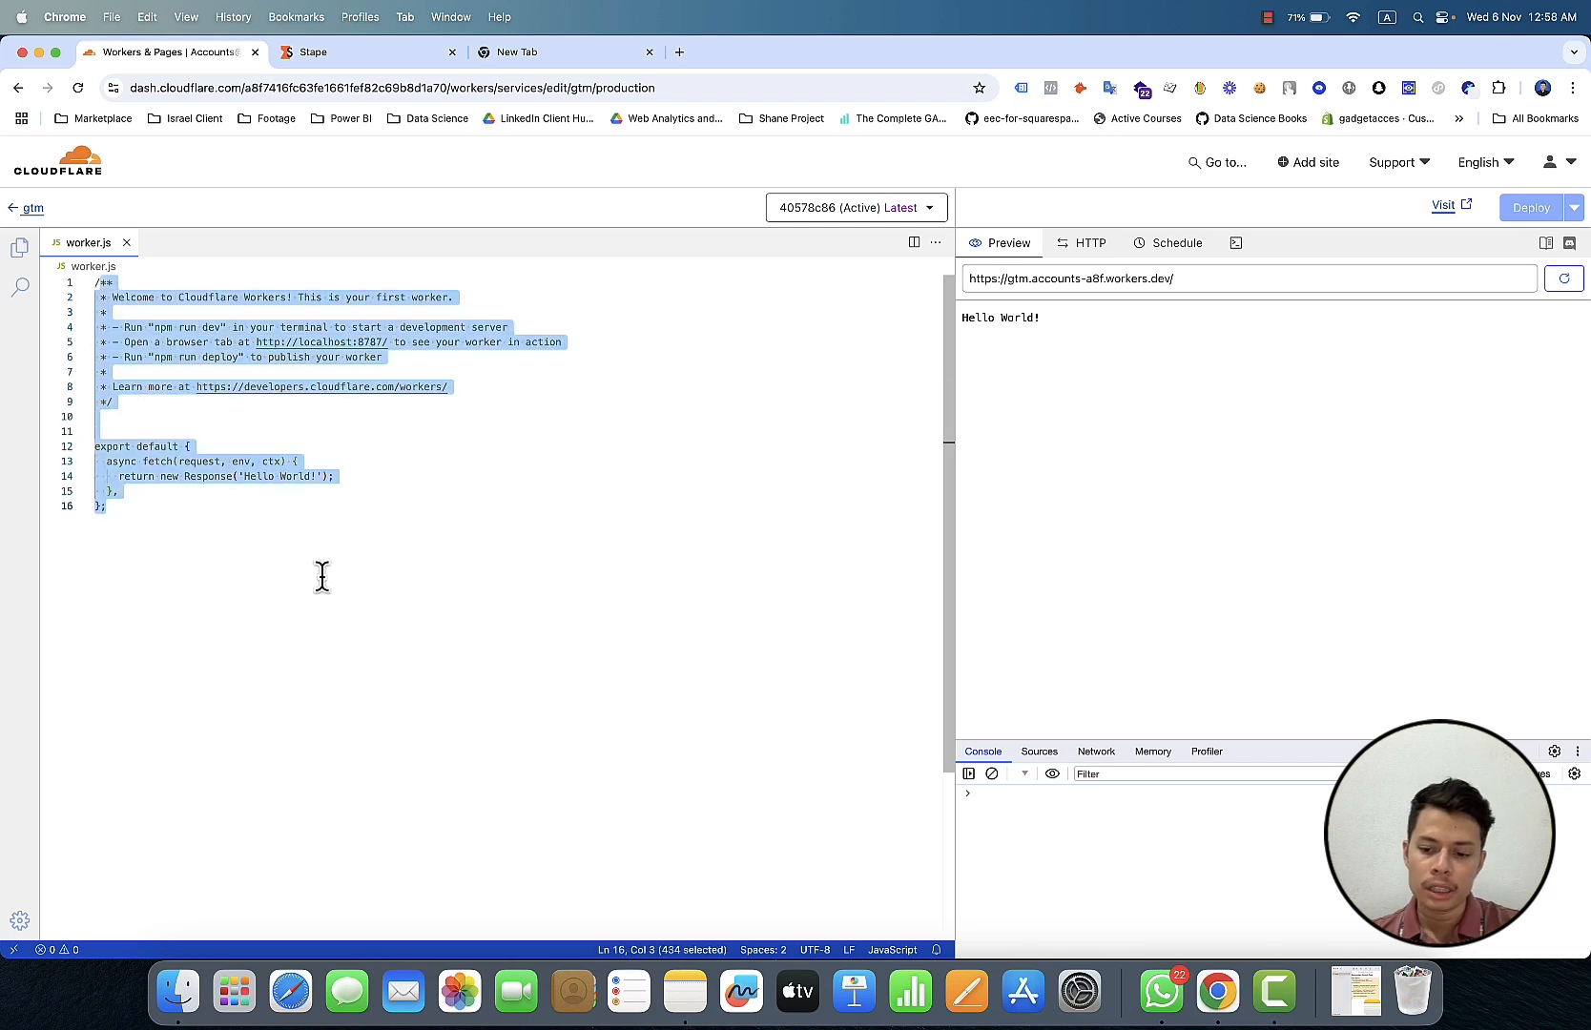
key(BackSpace)
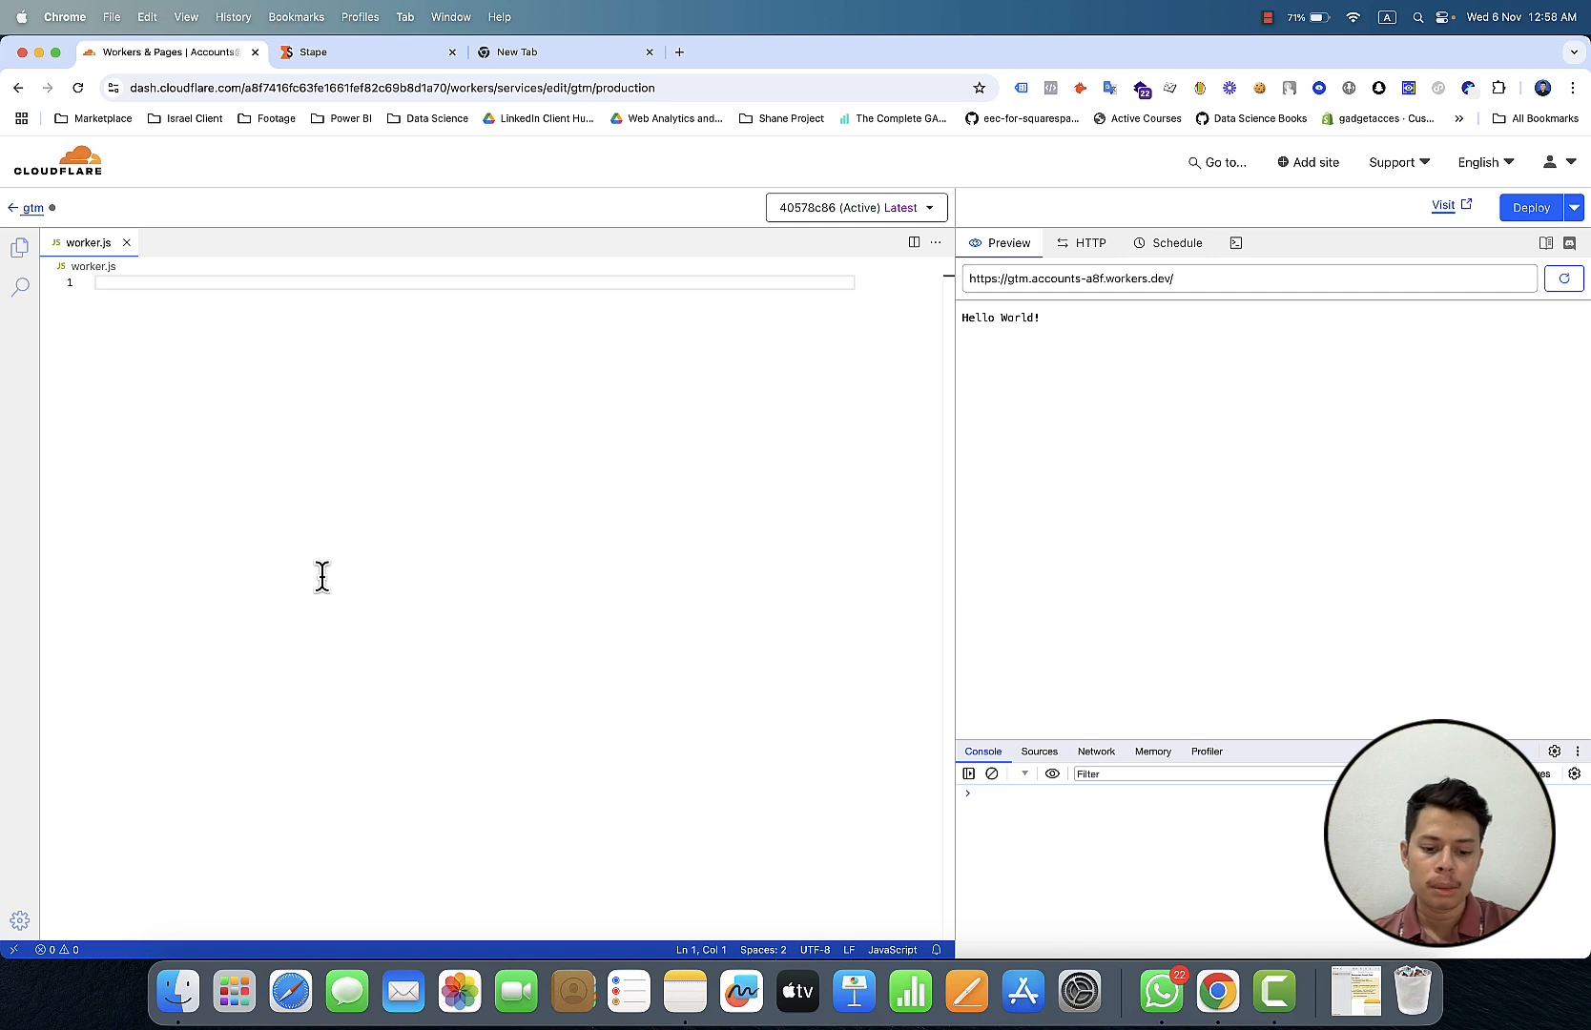
right_click(322, 577)
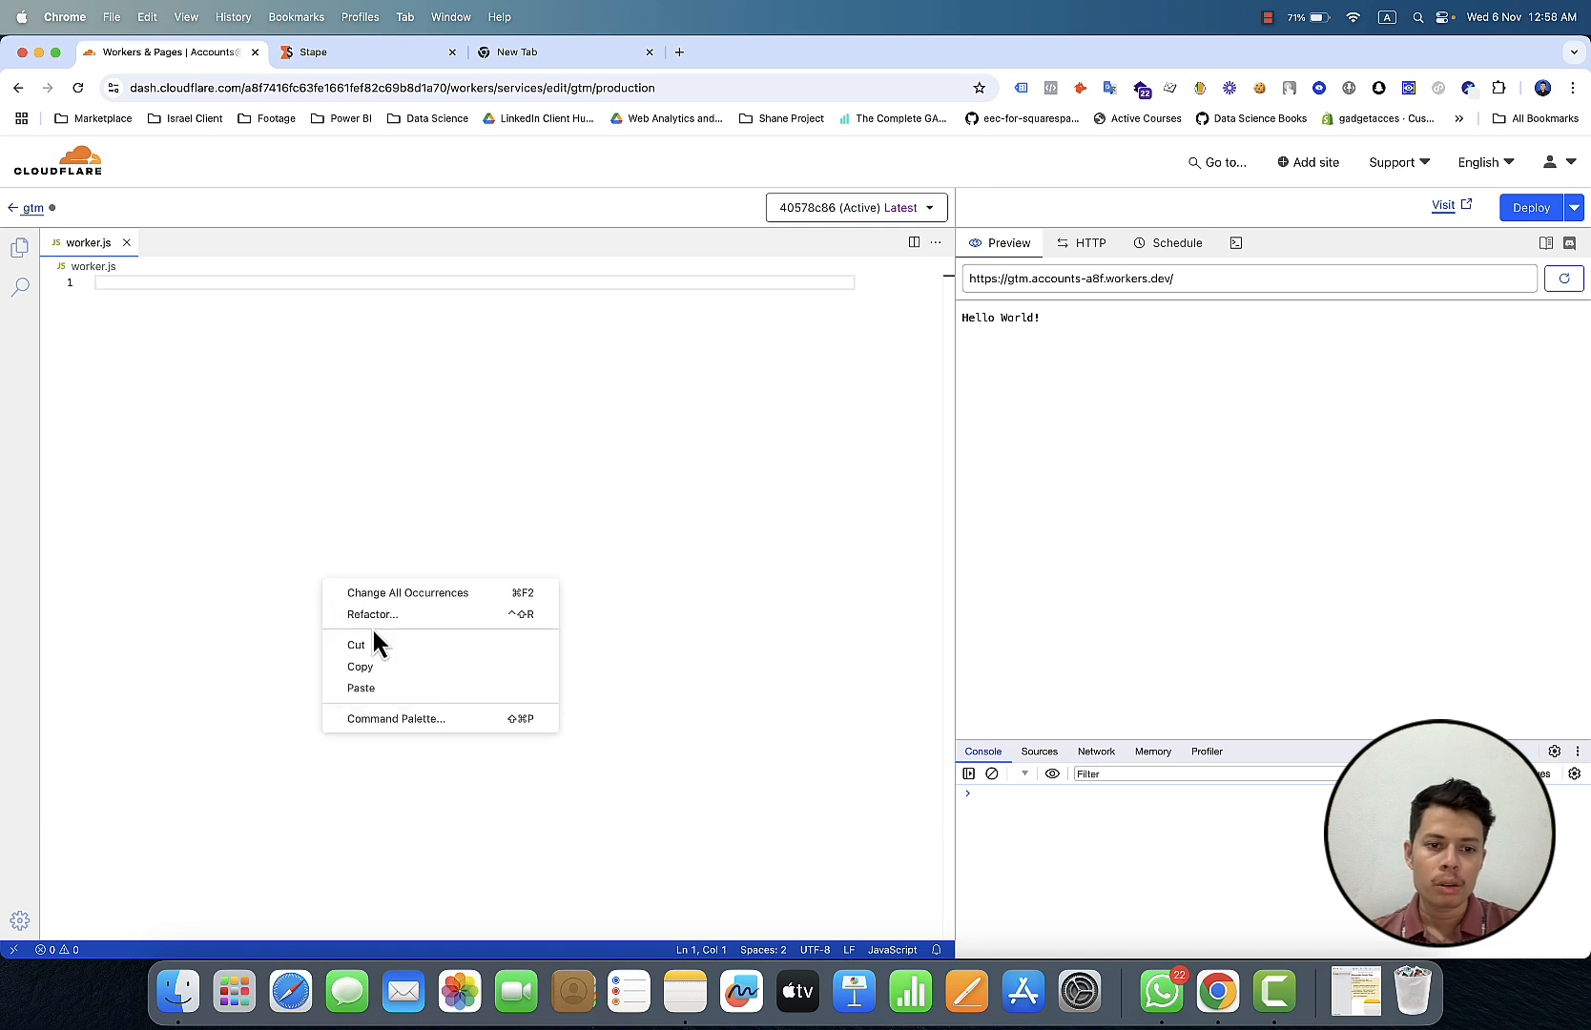
click(402, 688)
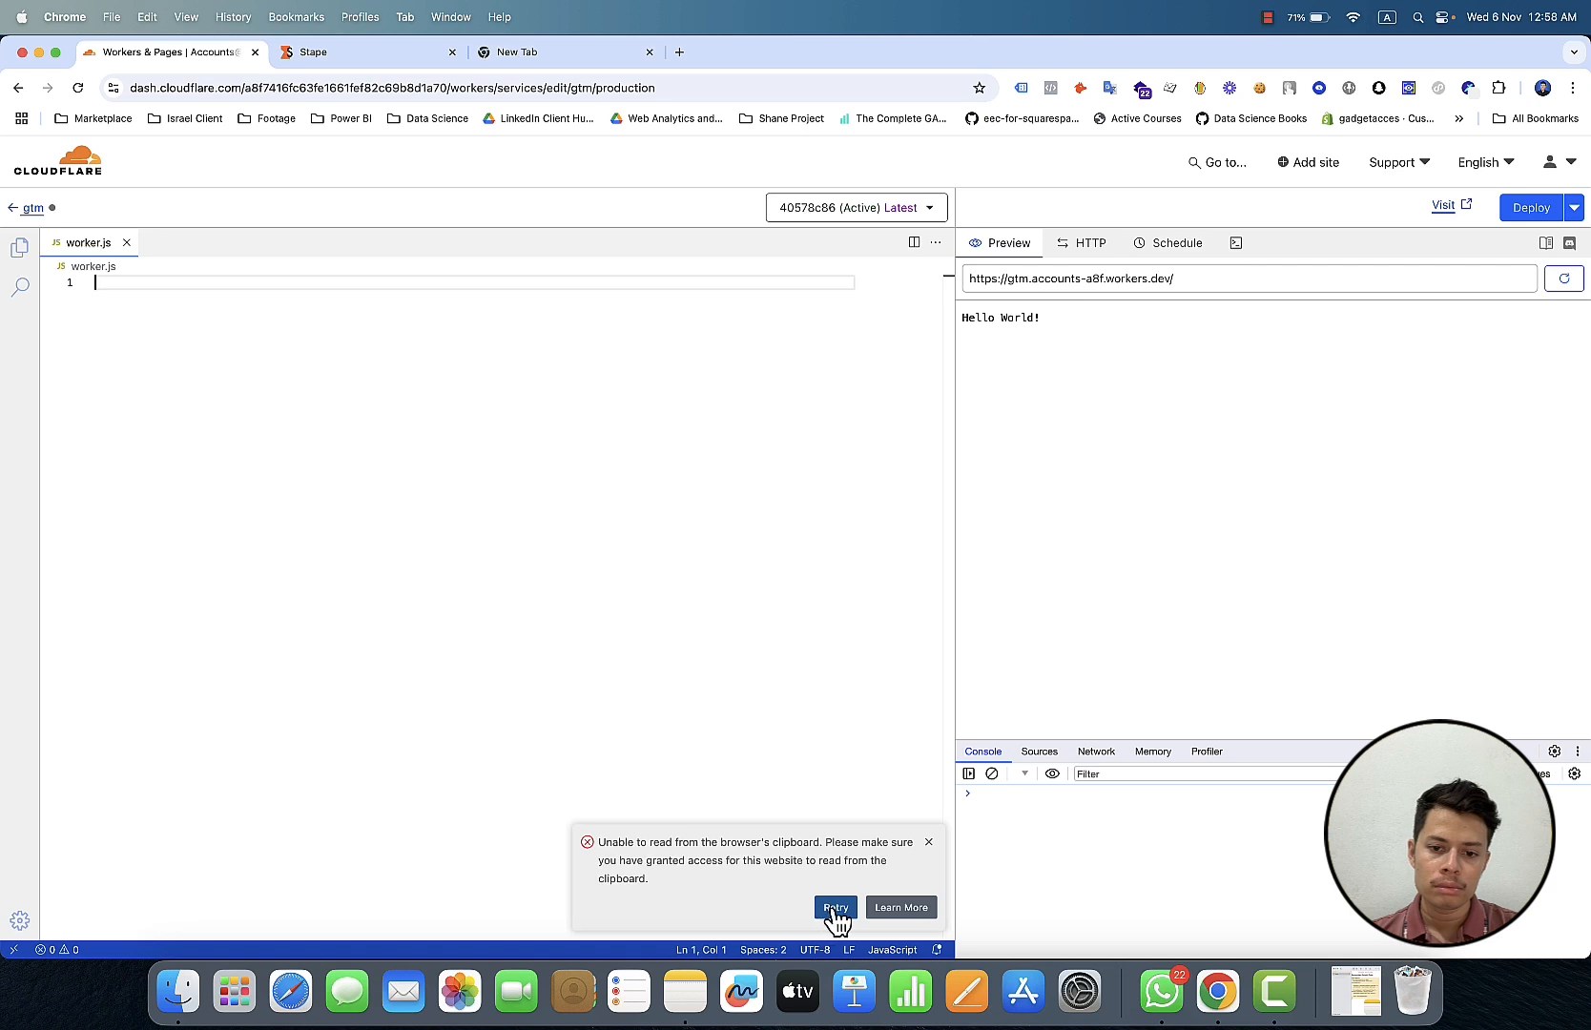
click(835, 911)
click(834, 910)
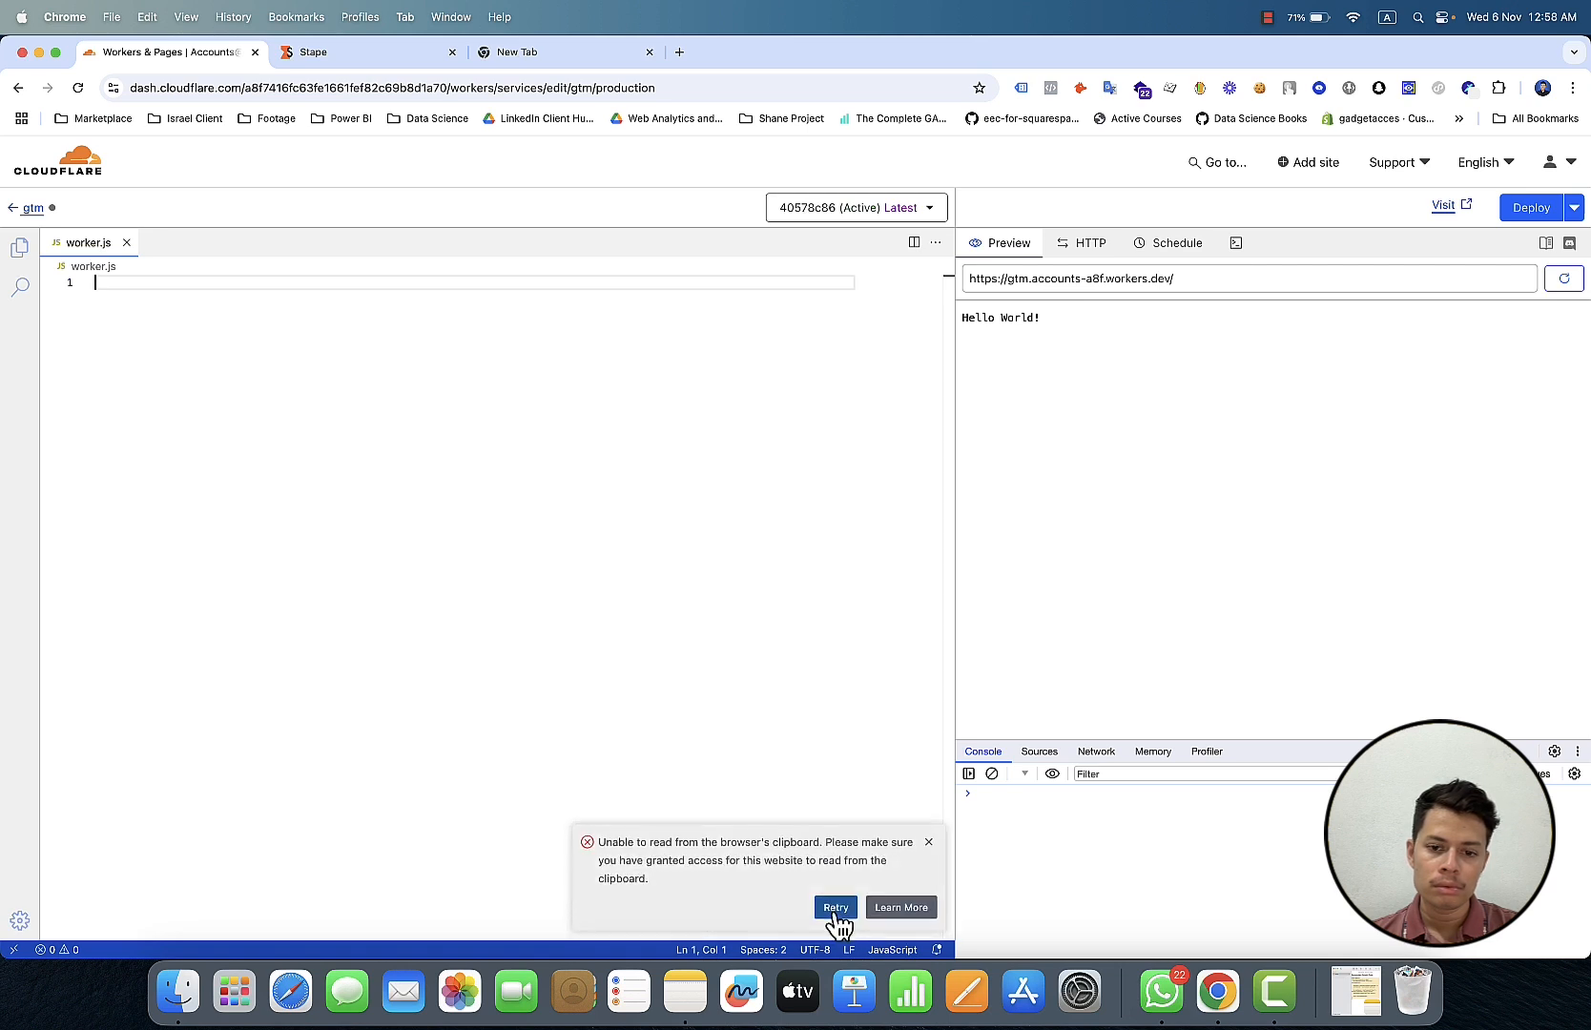
click(929, 844)
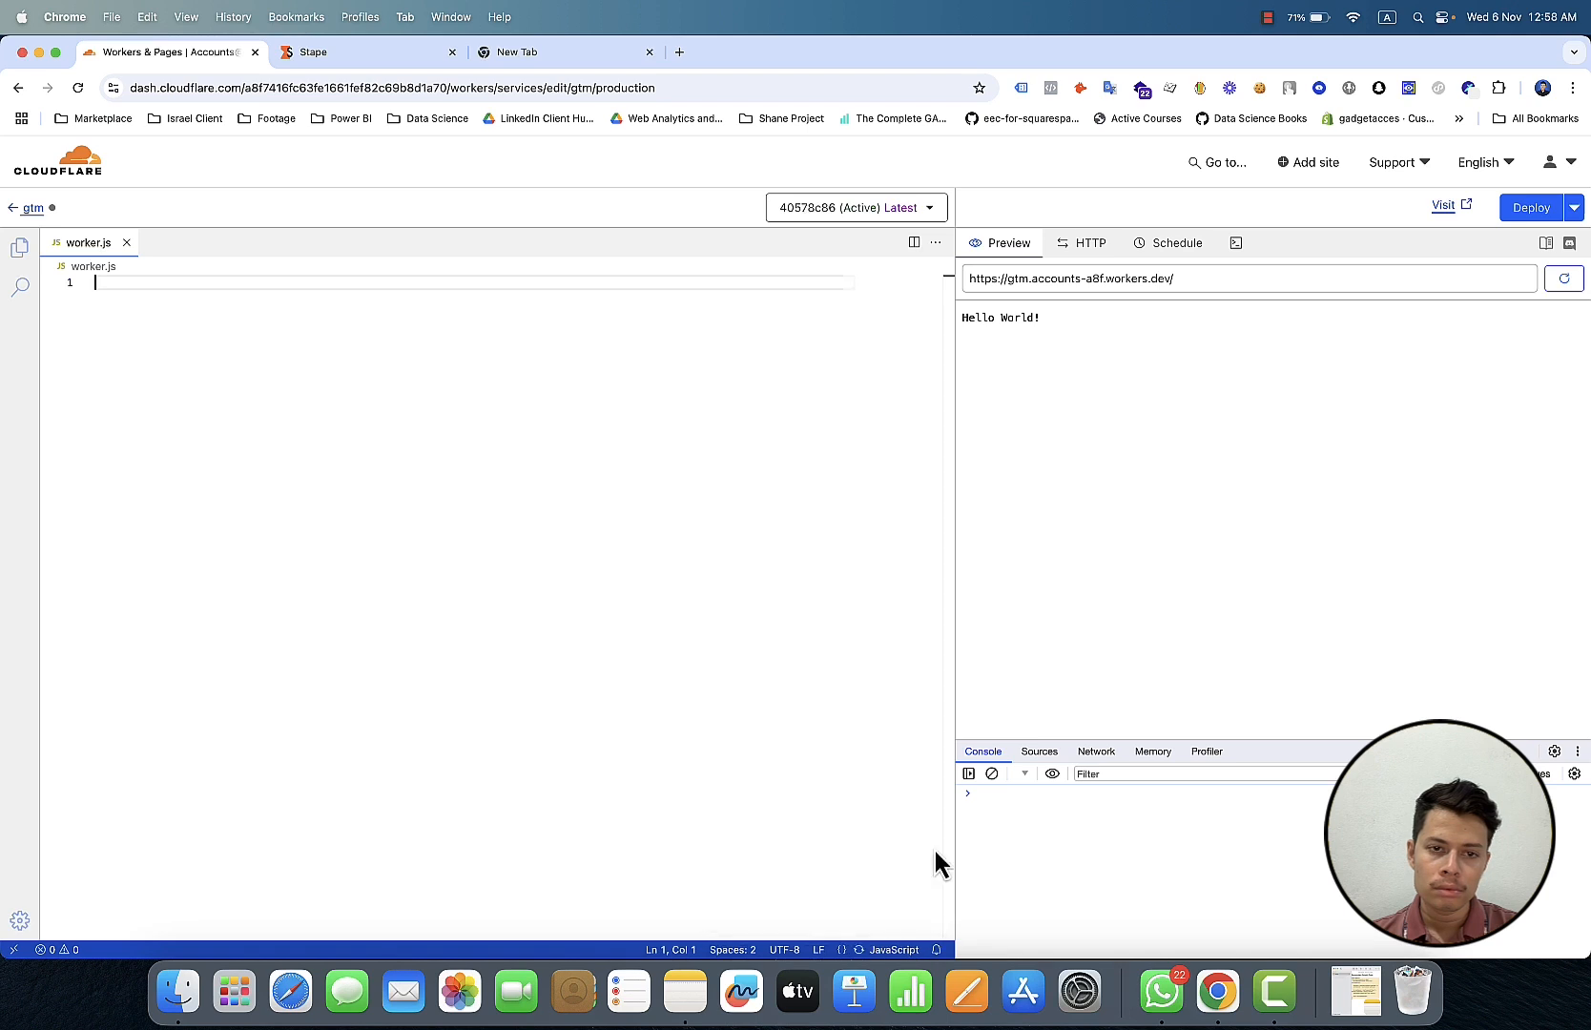
right_click(120, 287)
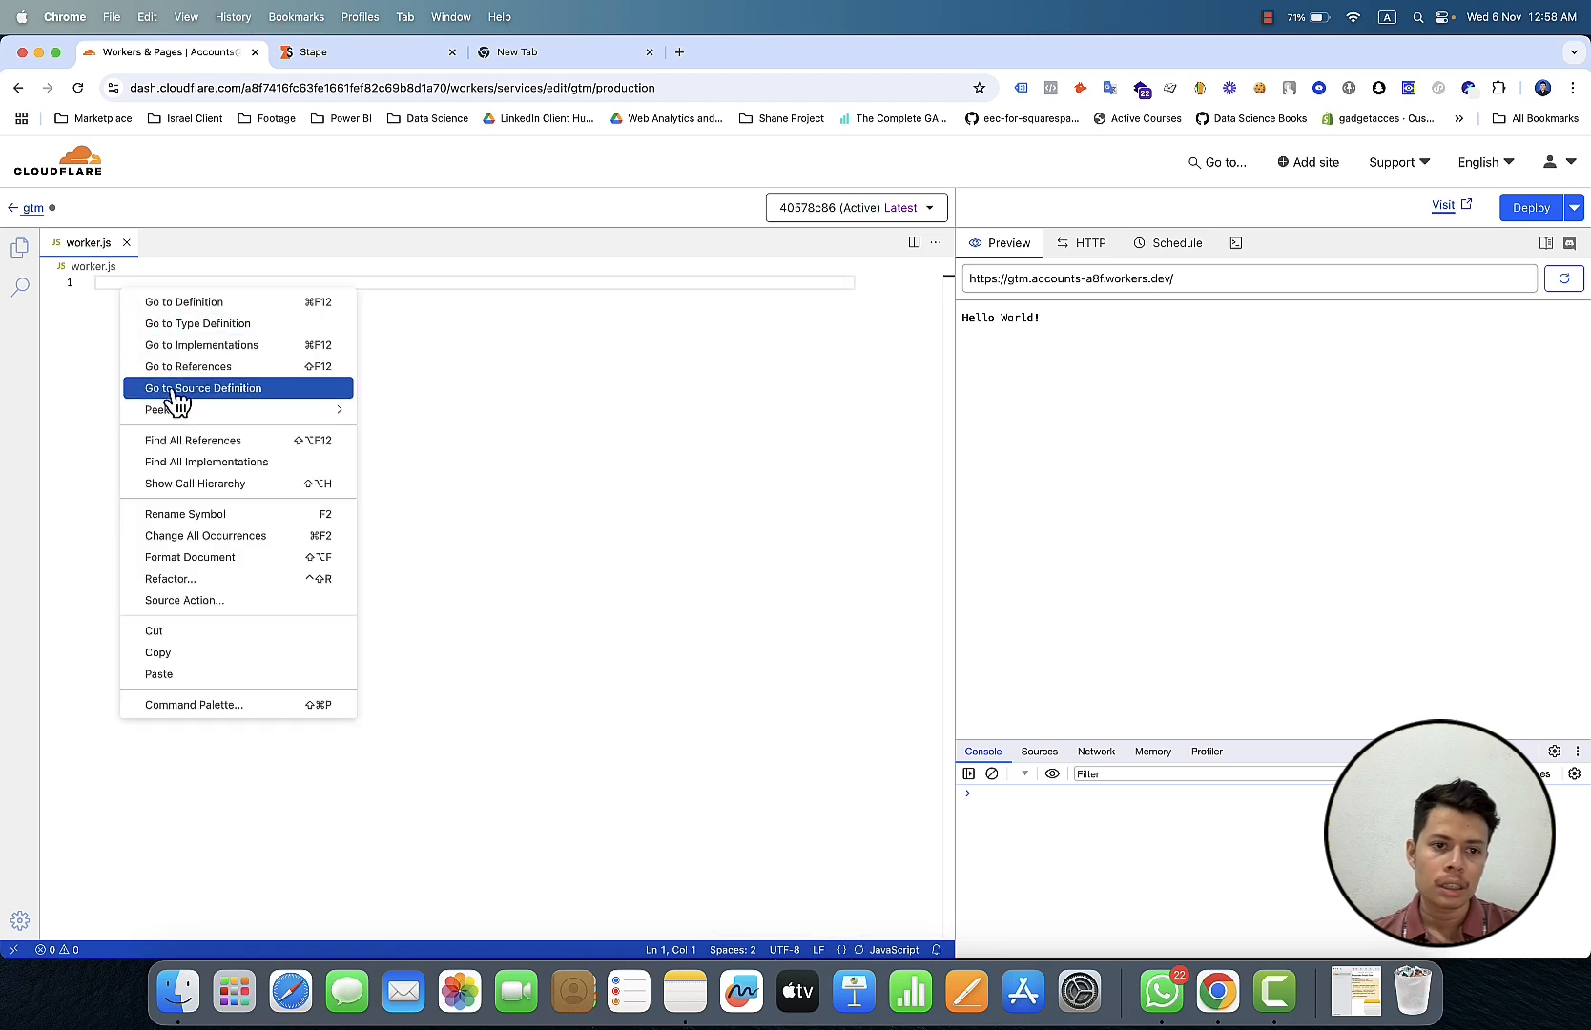
mouse_move(184, 417)
click(106, 285)
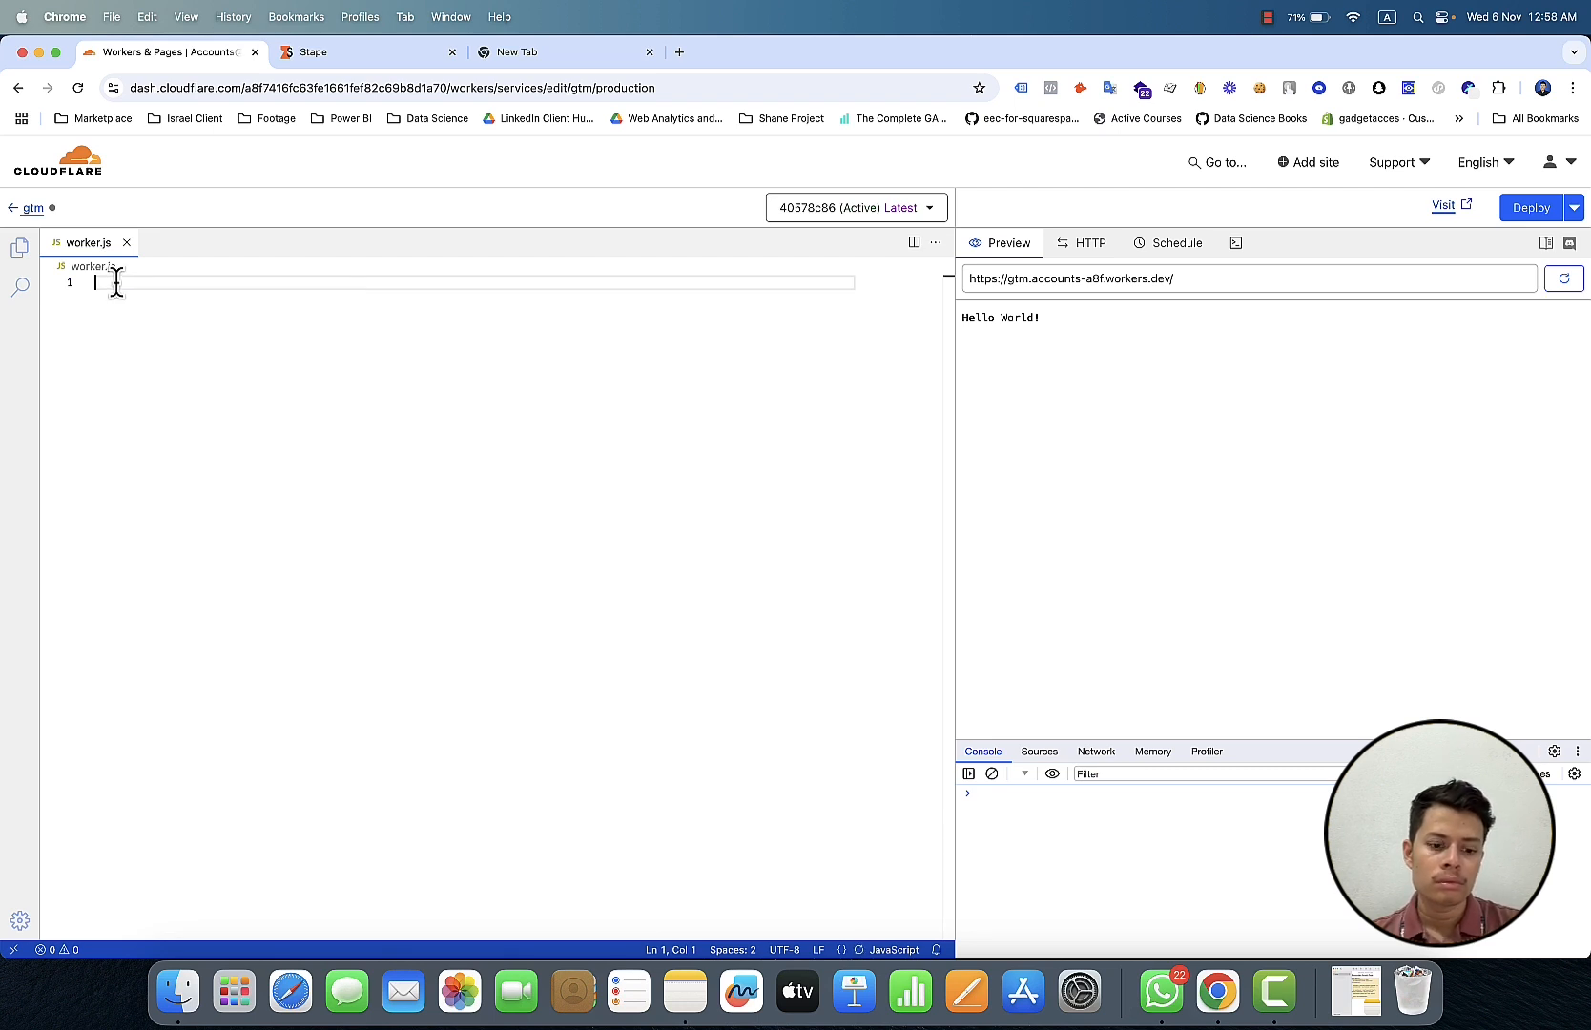
text(export default {   async fetch(request, env, ctx) {     let {pathname, search, host} = new URL(request.url);      pathname = pathname.replace('/tracking/', '/');     const domain = 'ss.investoren-polen.de';      let newRequest = new Request((`https://` + domain + pathname + search), request);     newRequest.headers.set('Host', domain);      return fetch(newRequest);   }, };)
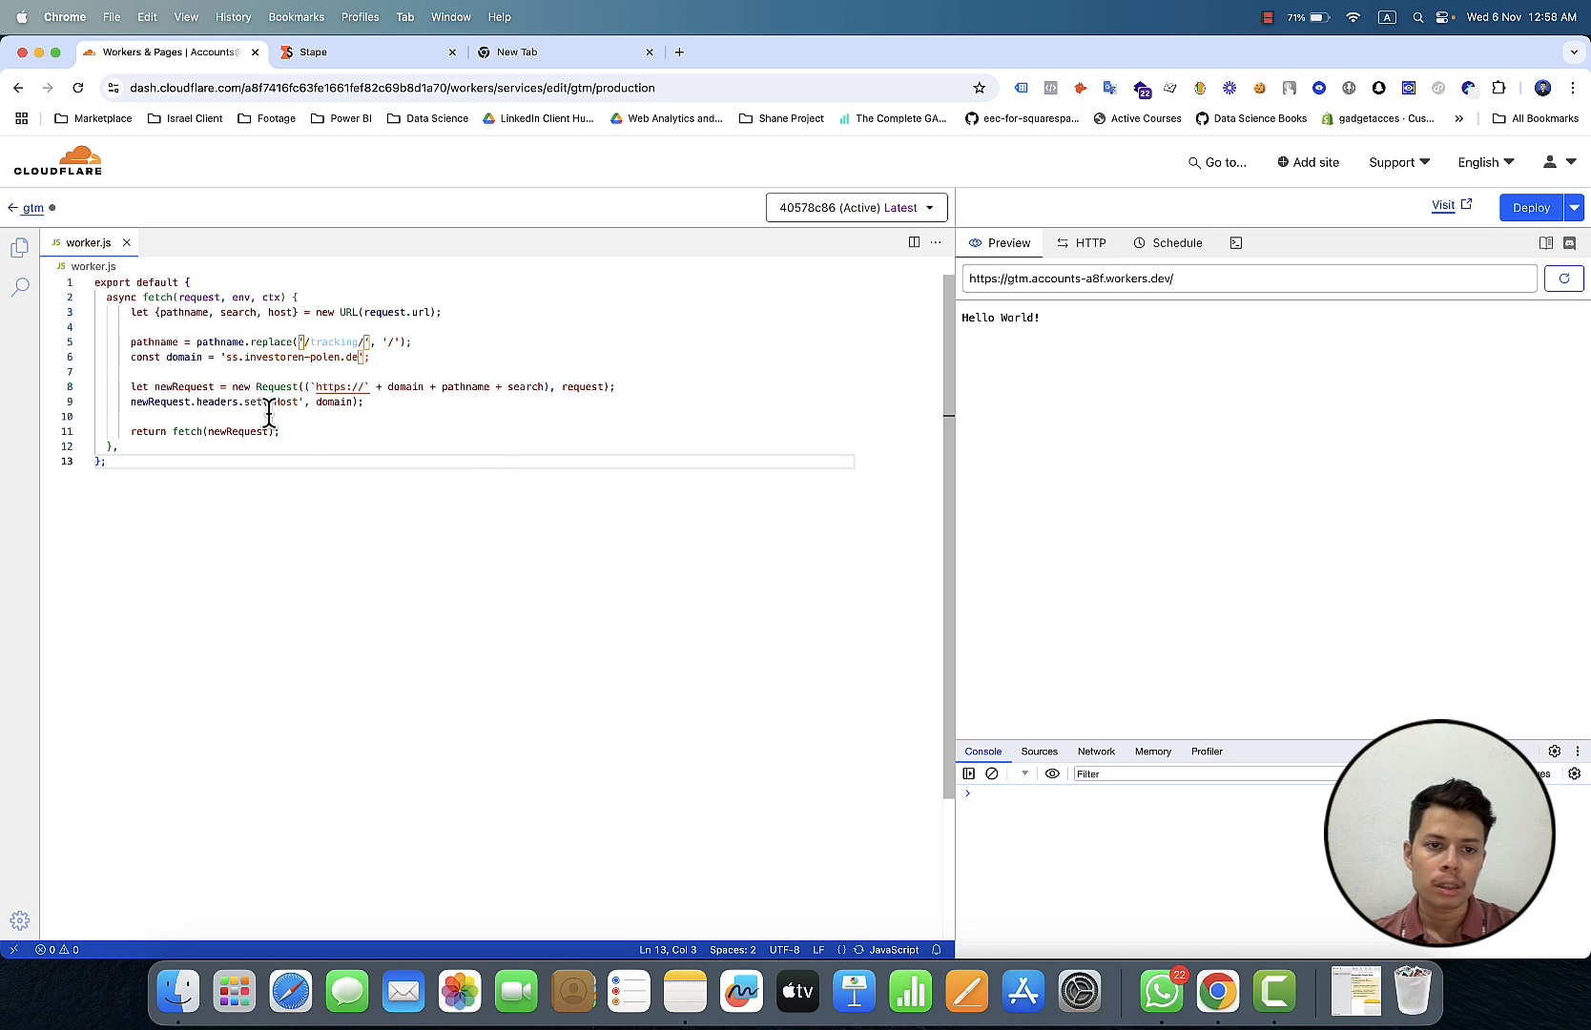
Step: Review the script in worker.js, checking the /tracking/ path replacement and the domain constant
drag(267, 401, 919, 725)
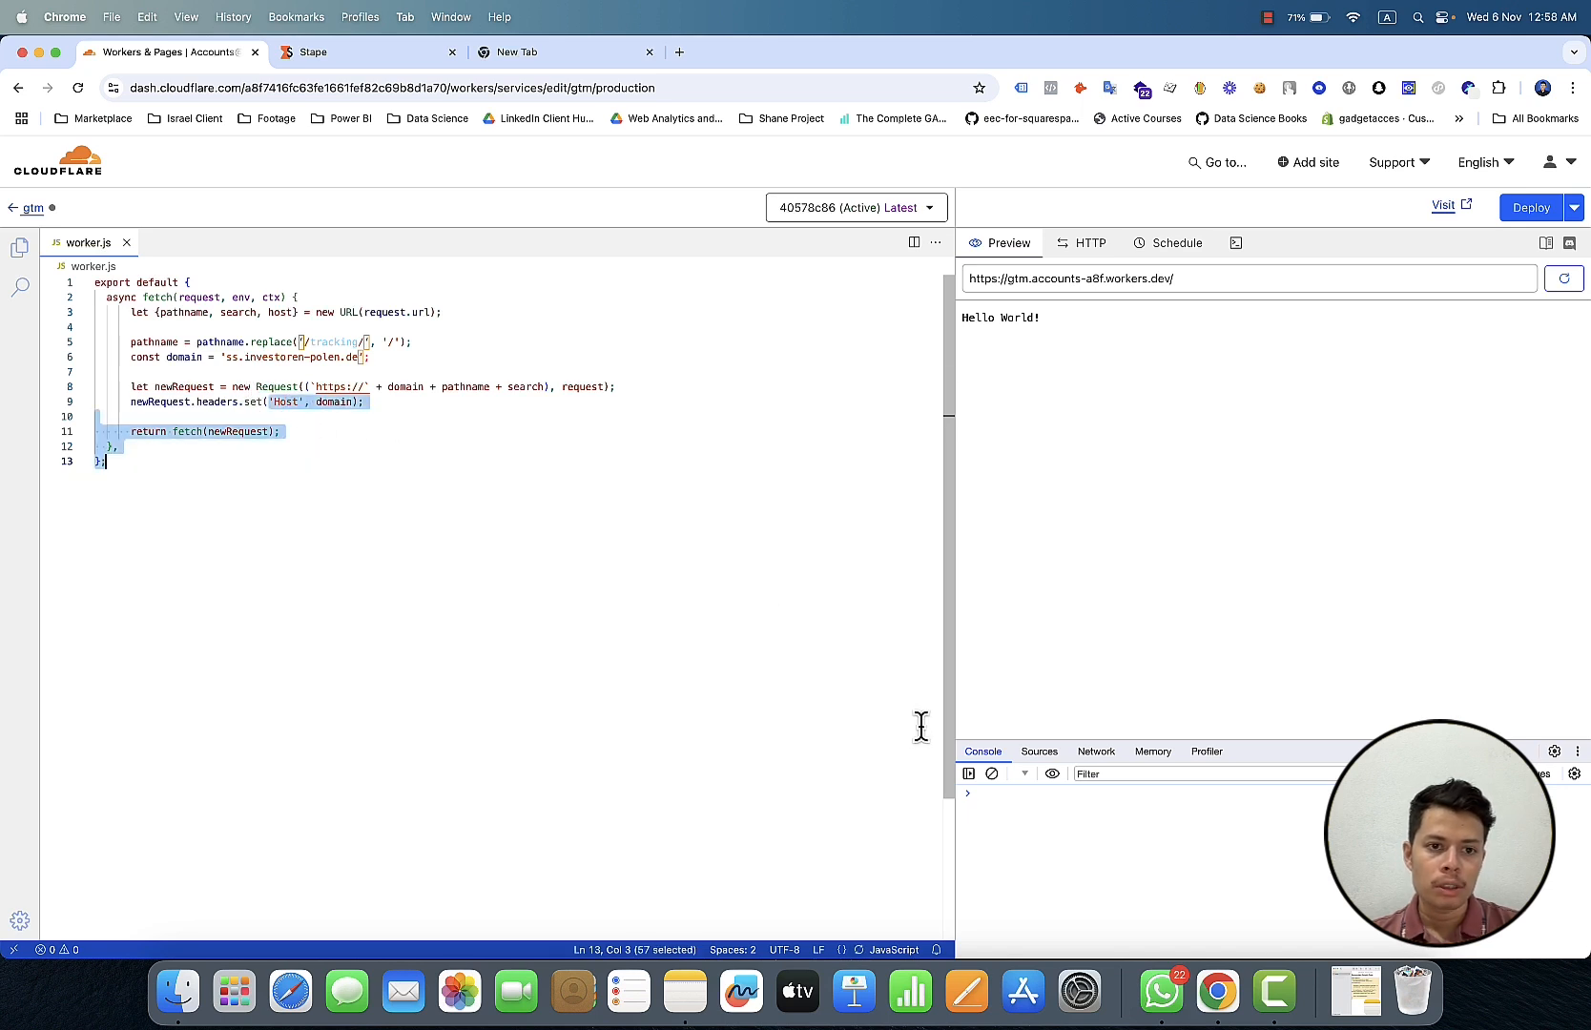
click(443, 476)
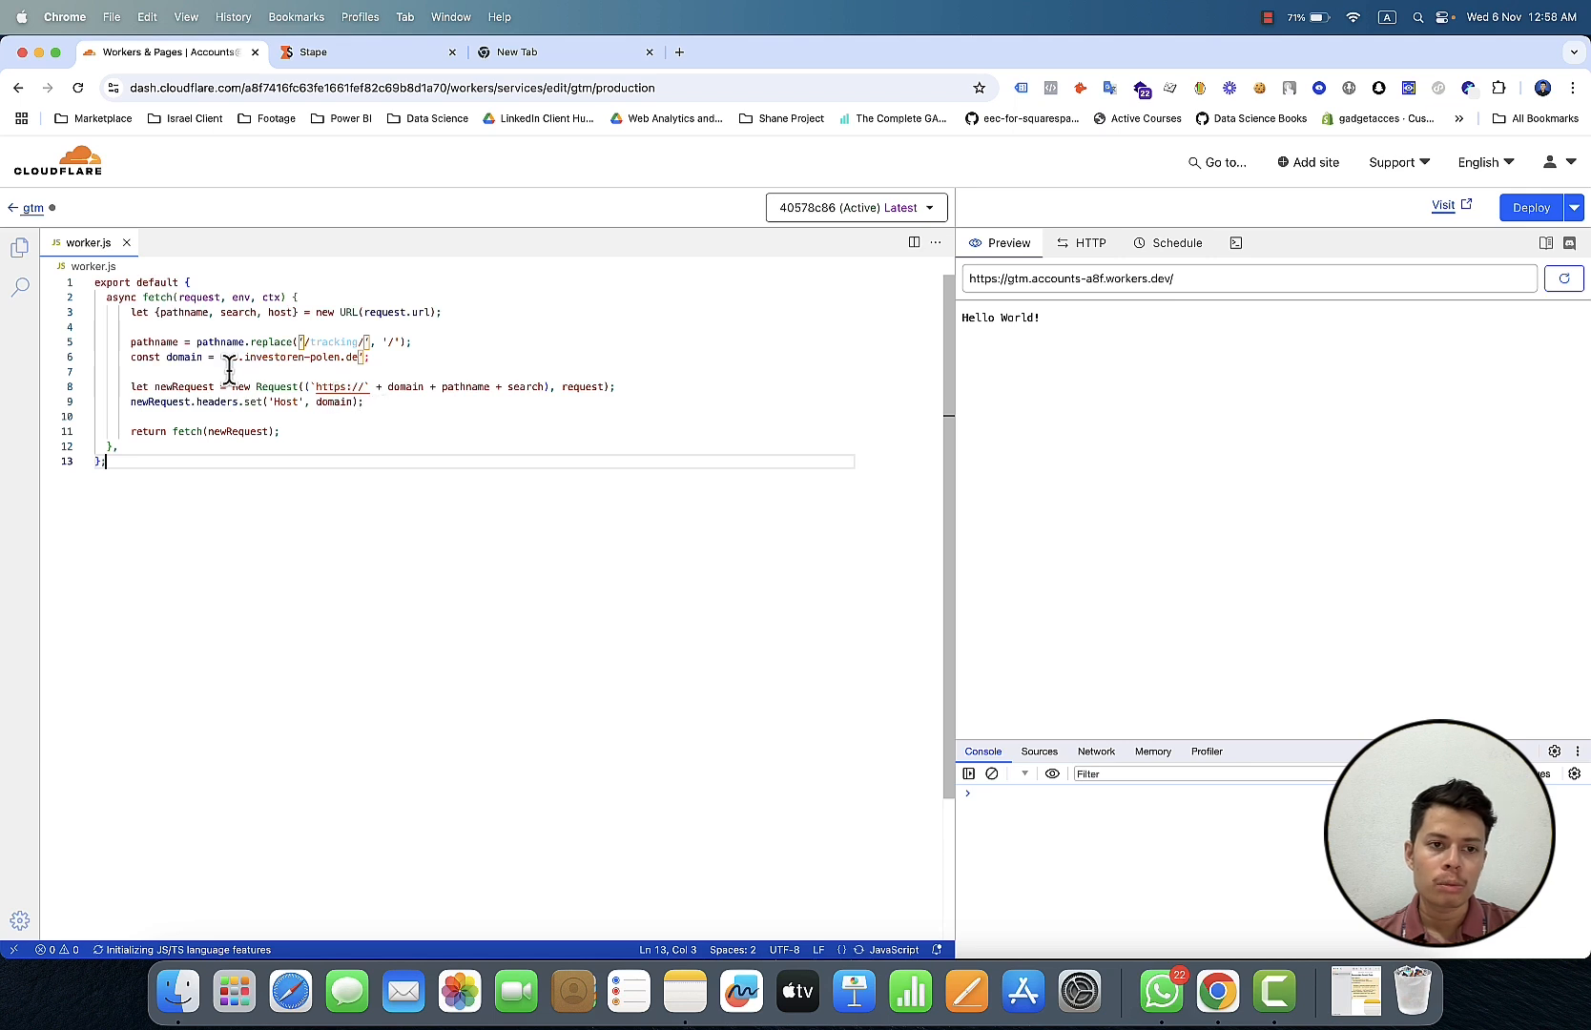
click(329, 342)
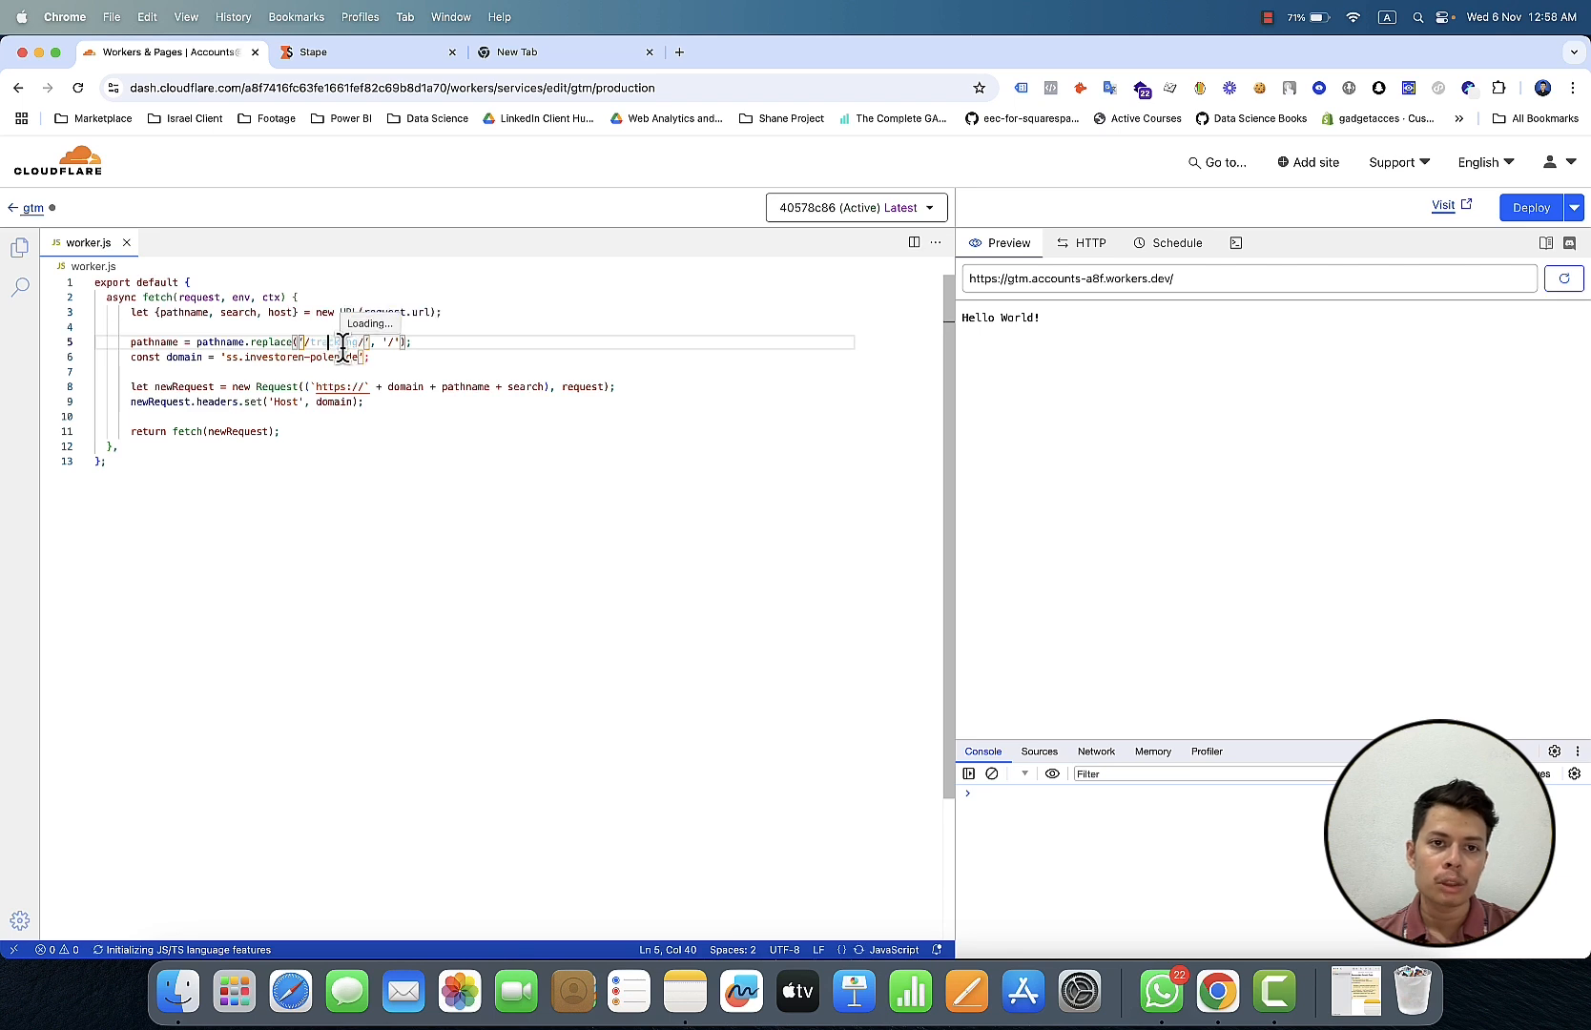
click(321, 429)
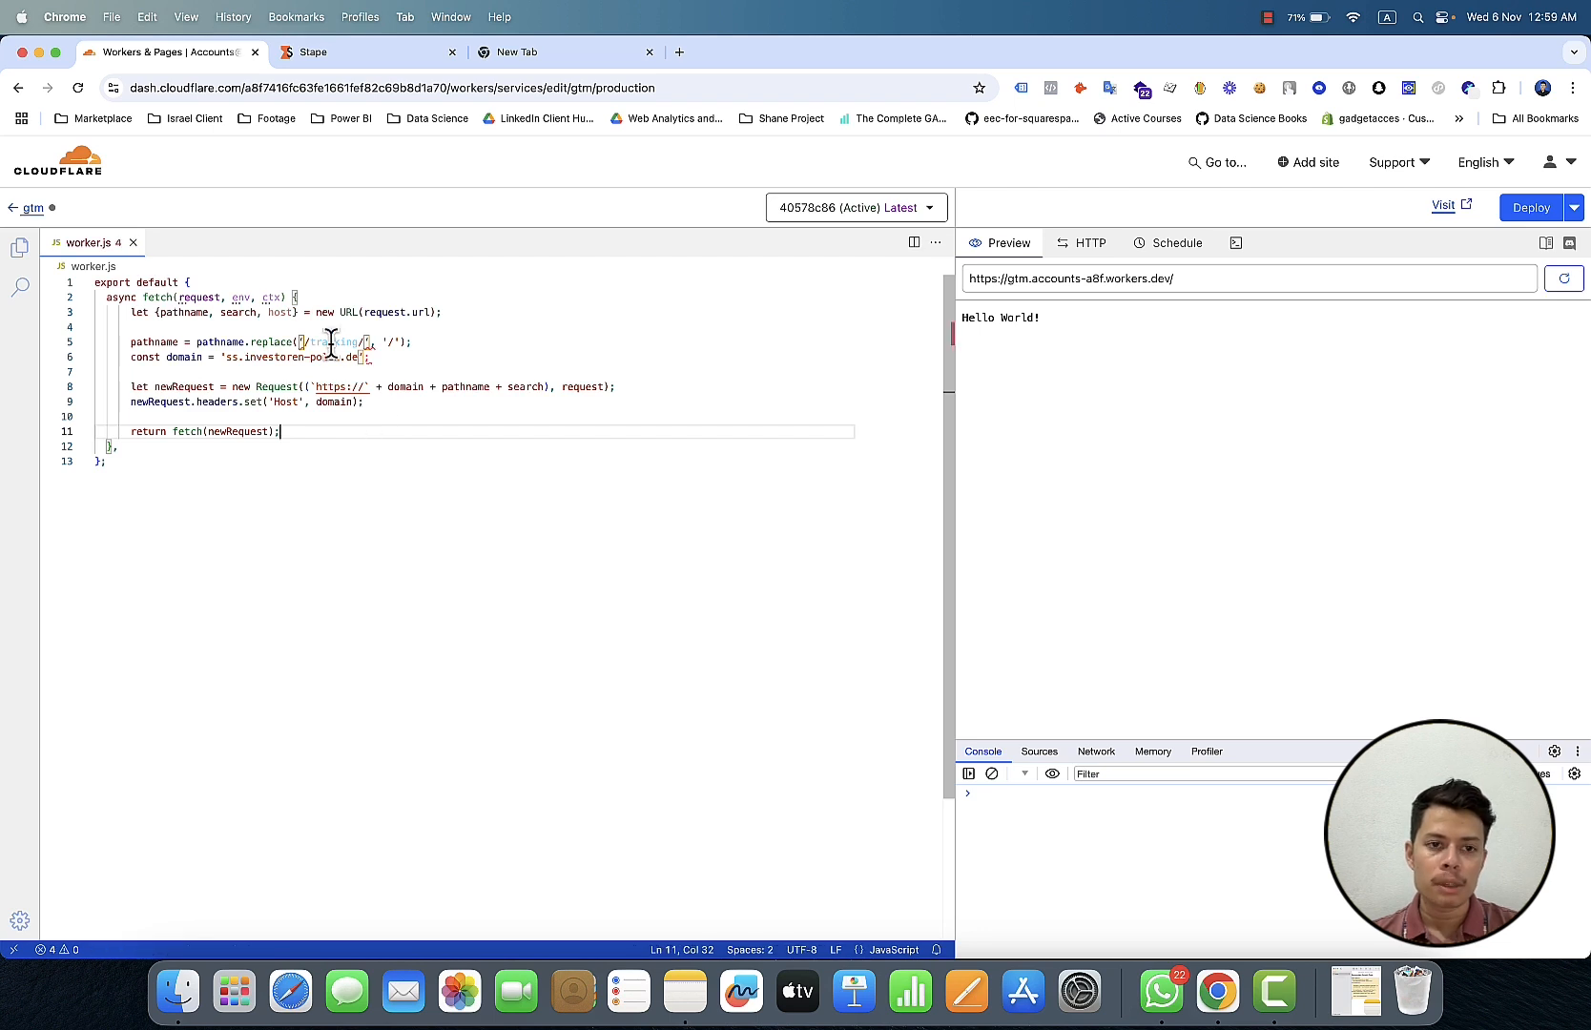
scroll(331, 345, down, 2)
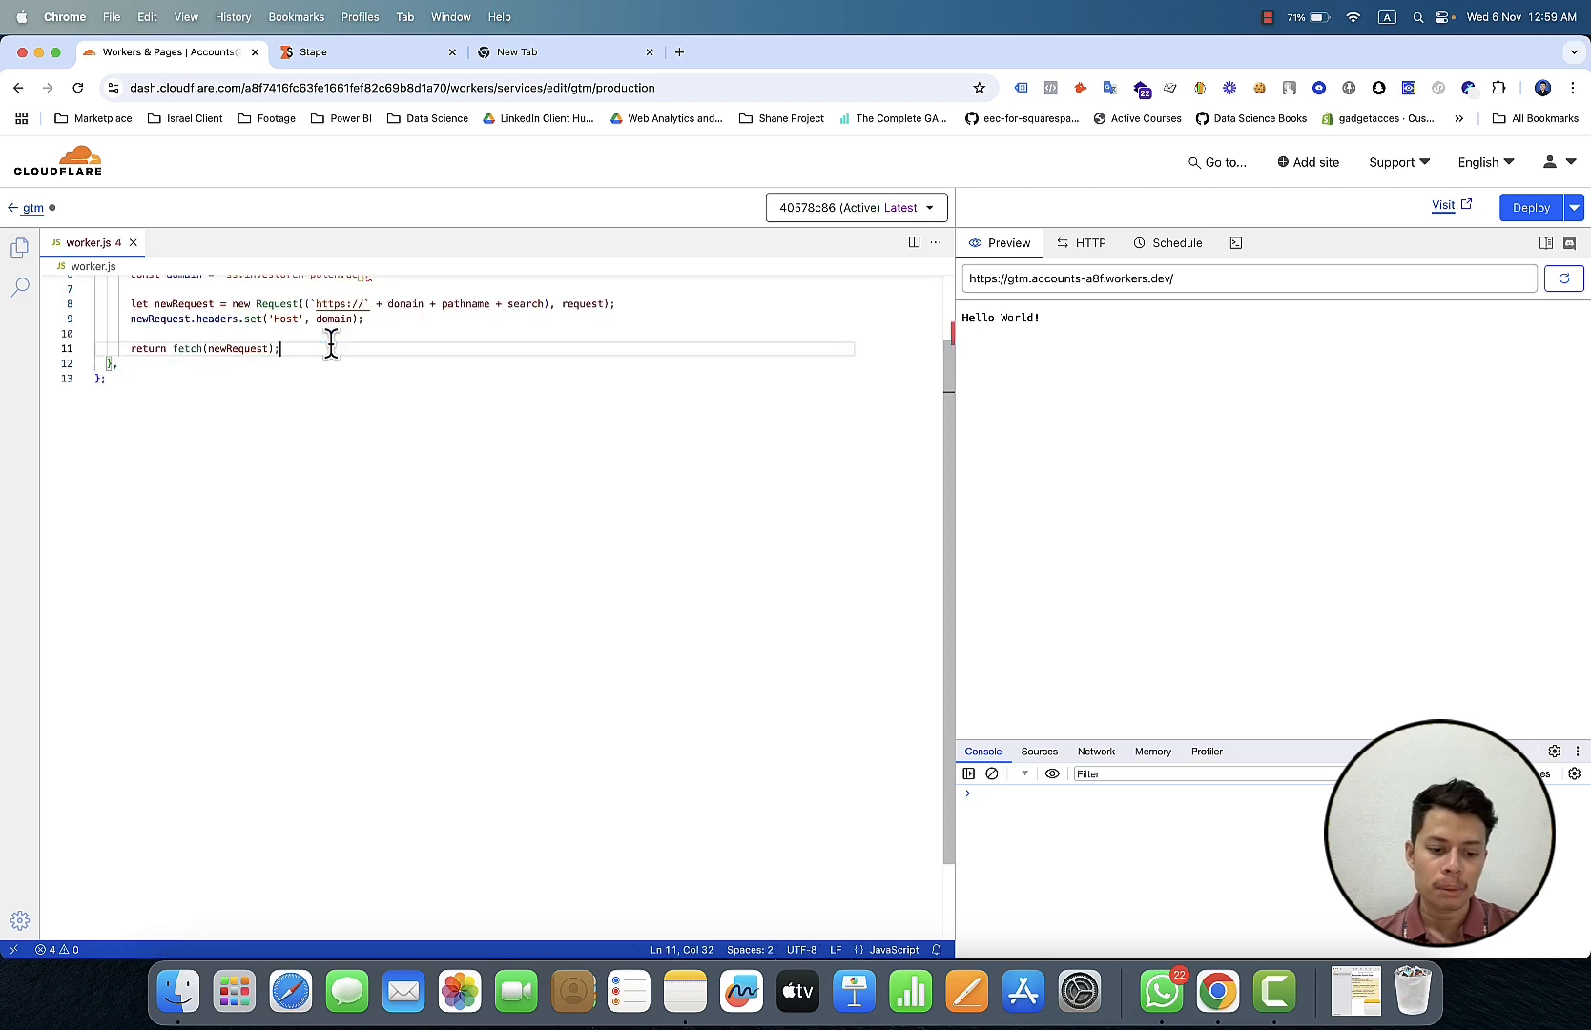
scroll(331, 345, up, 2)
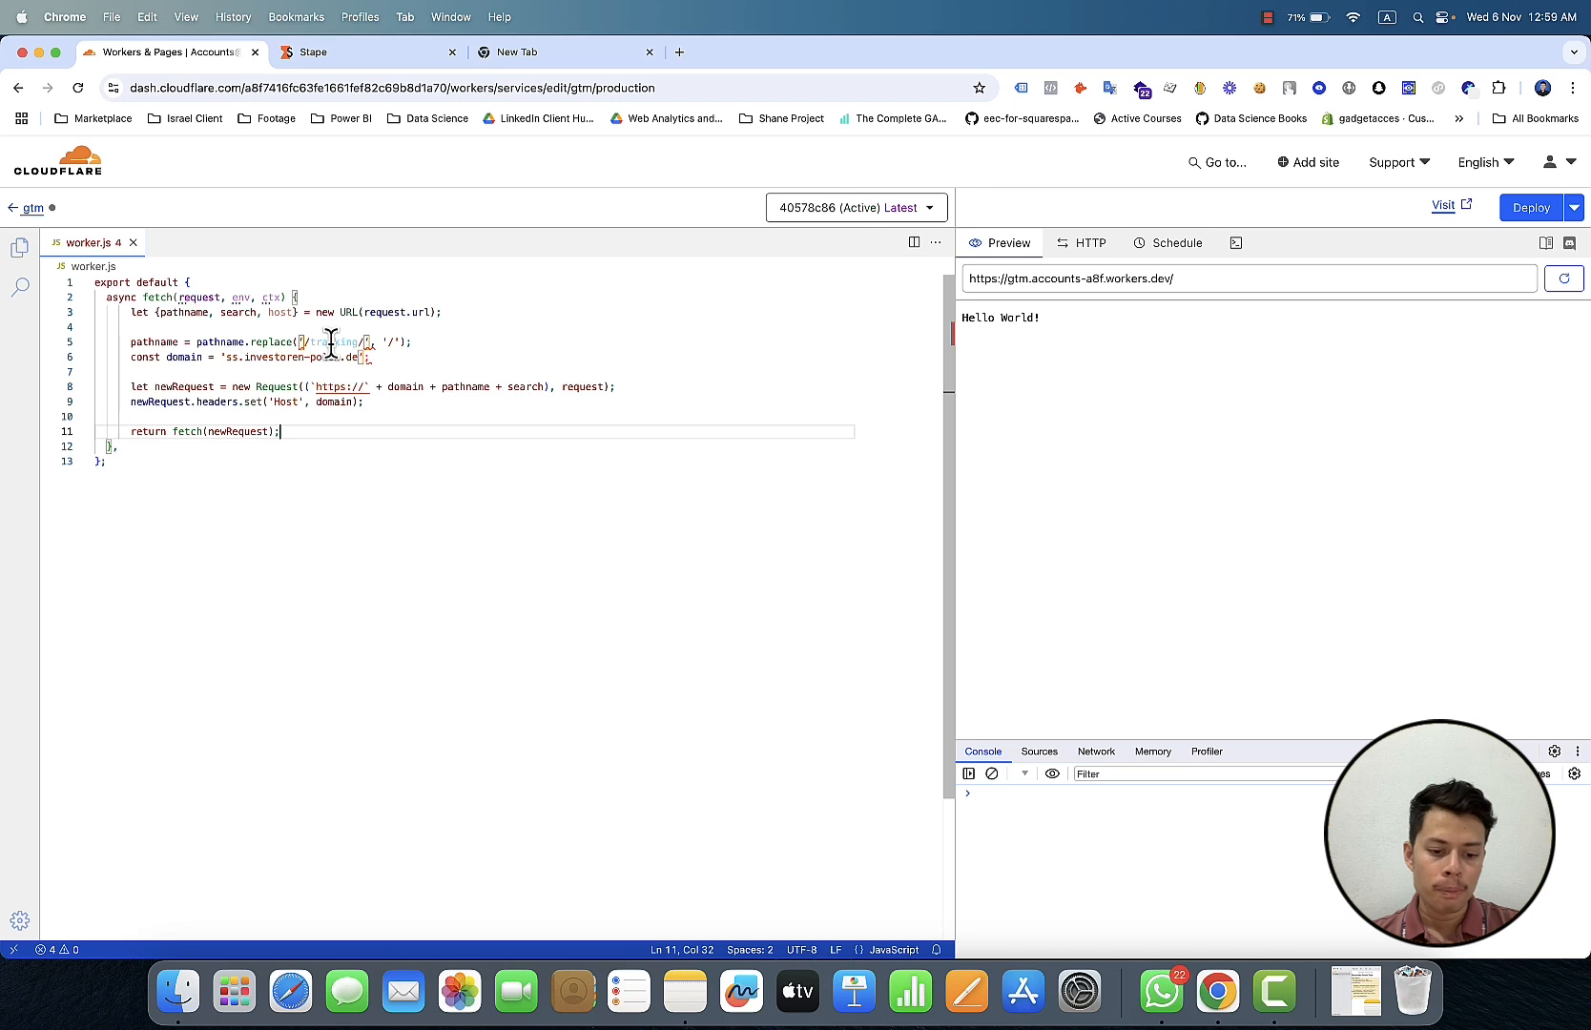
Step: Clear worker.js, paste the copied same-origin script again and deploy the gtm Worker
key(super+a)
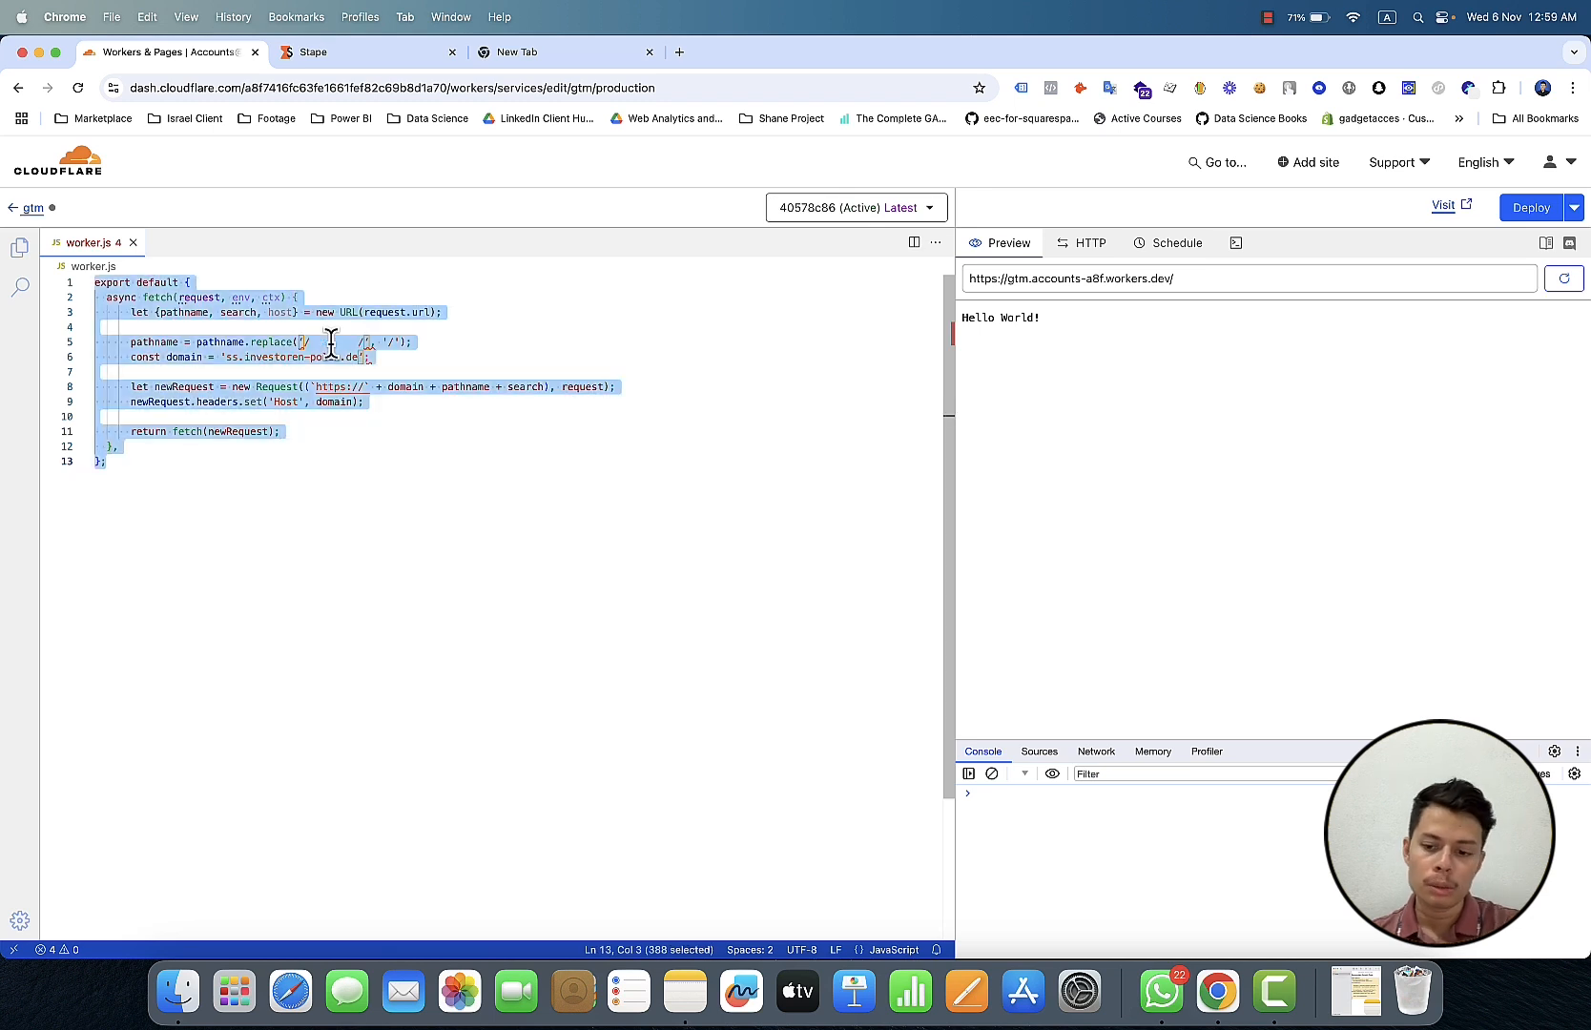
key(BackSpace)
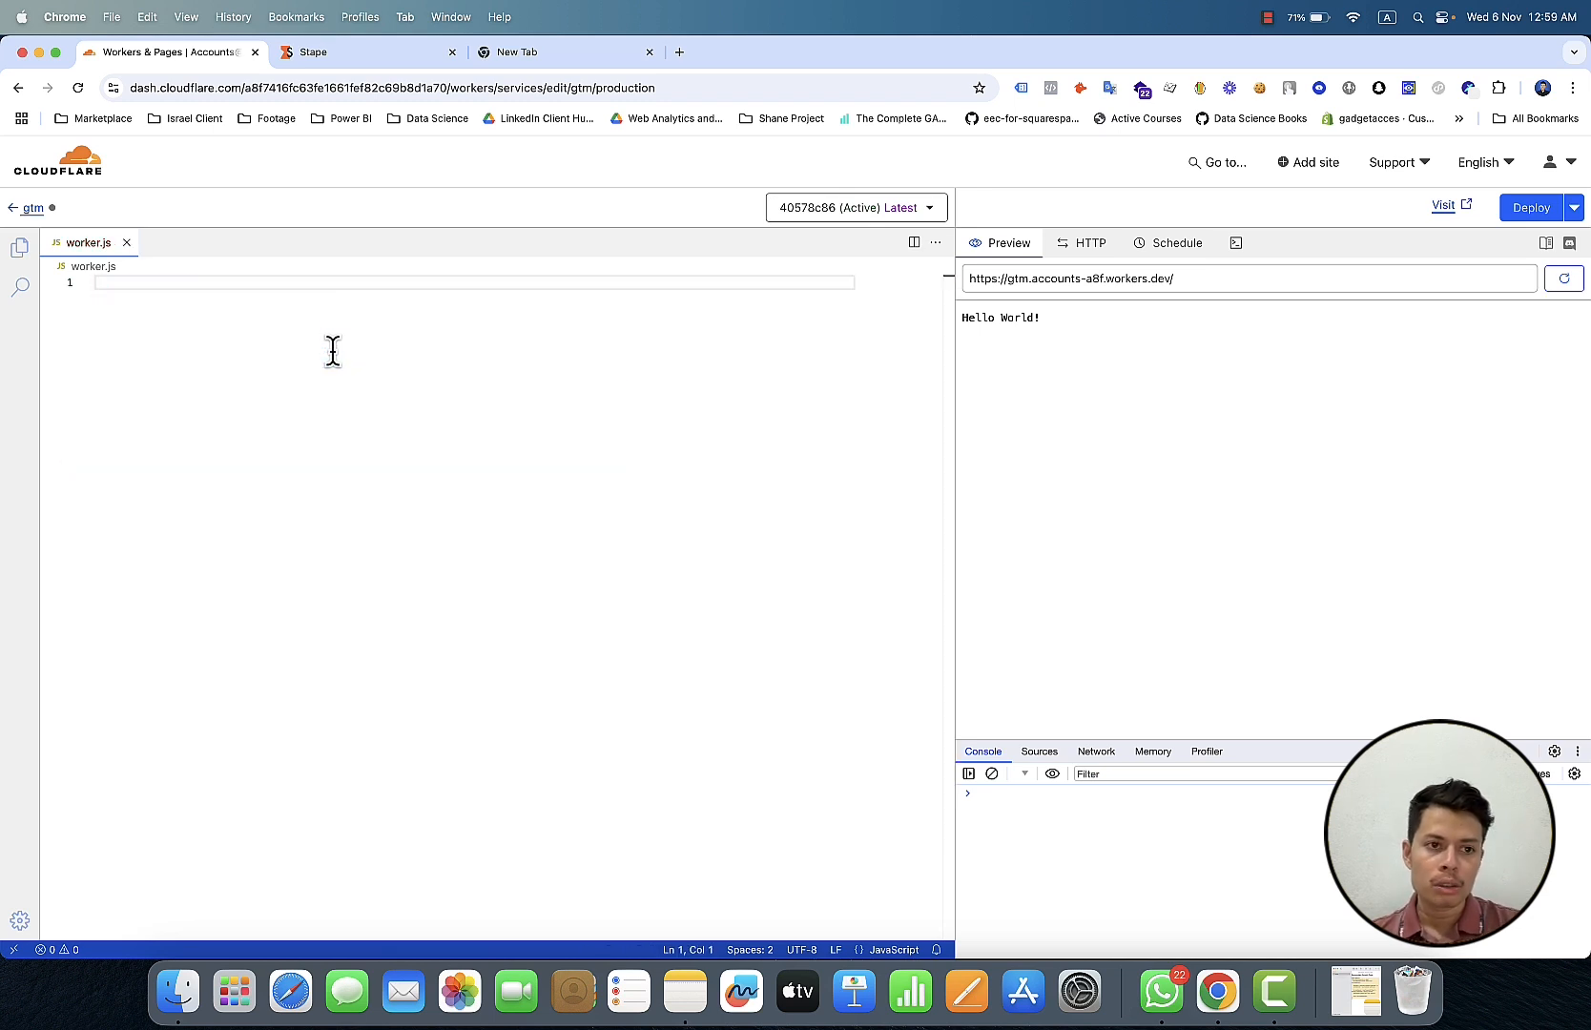
text(export default {   async fetch(request, env, ctx) {     let {pathname, search, host} = new URL(request.url);      pathname = pathname.replace('/tracking/', '/');     const domain = 'ss.investoren-polen.de';      let newRequest = new Request((`https://` + domain + pathname + search), request);     newRequest.headers.set('Host', domain);      return fetch(newRequest);   }, };)
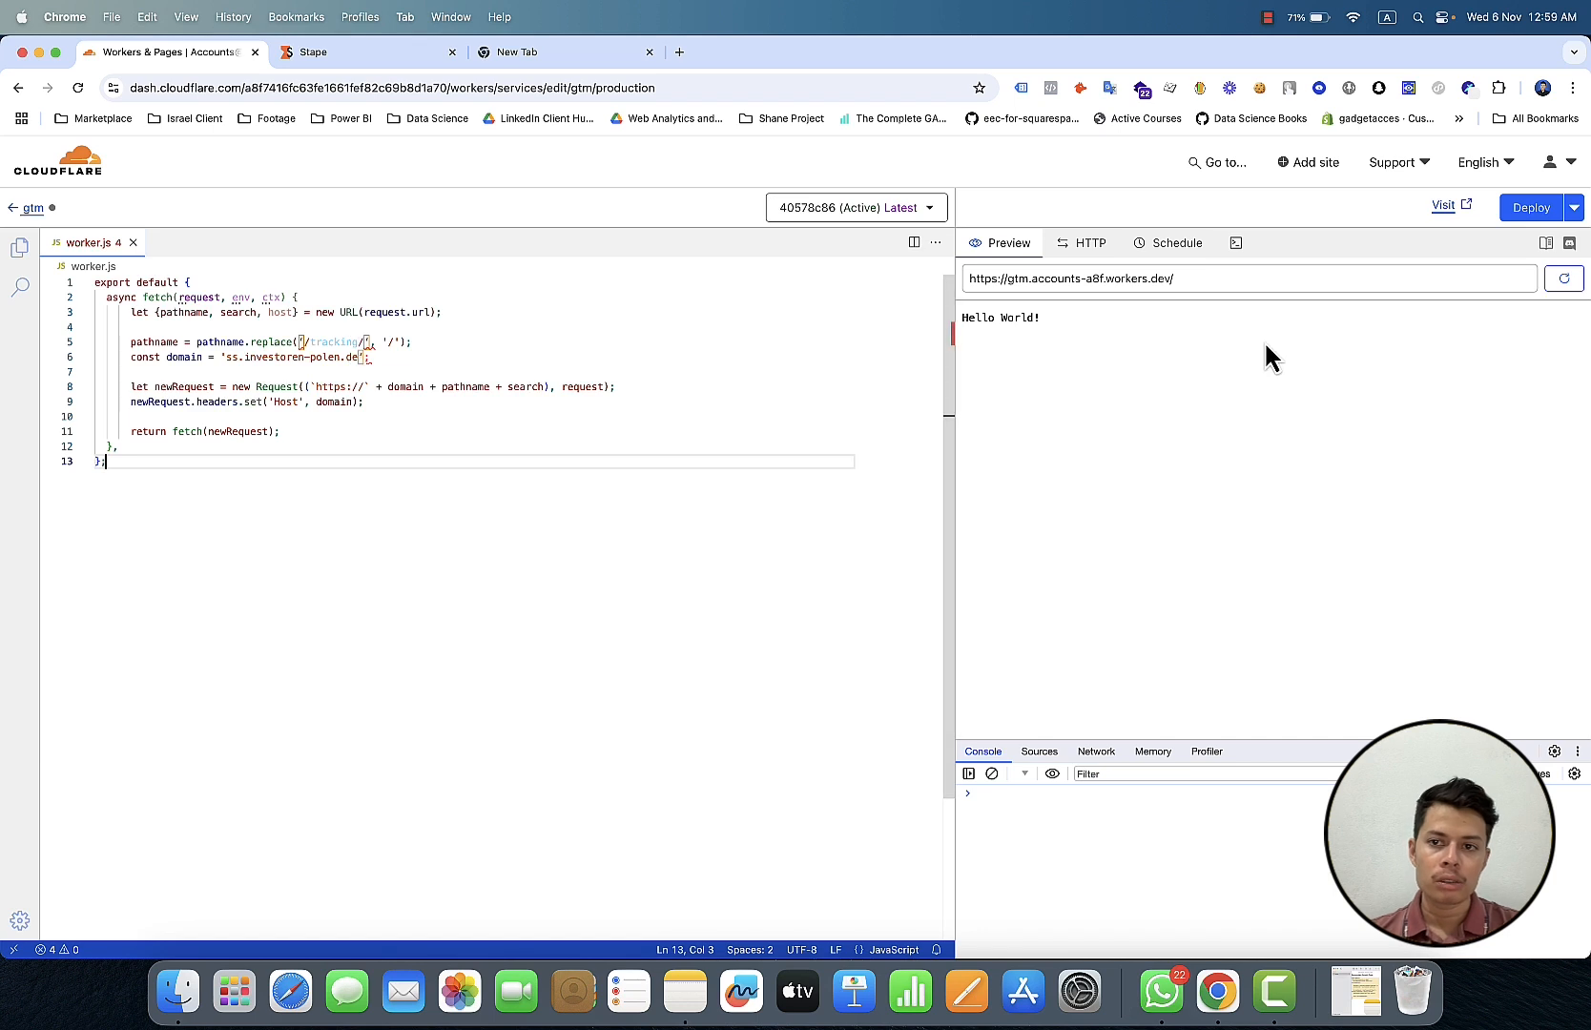
click(1514, 217)
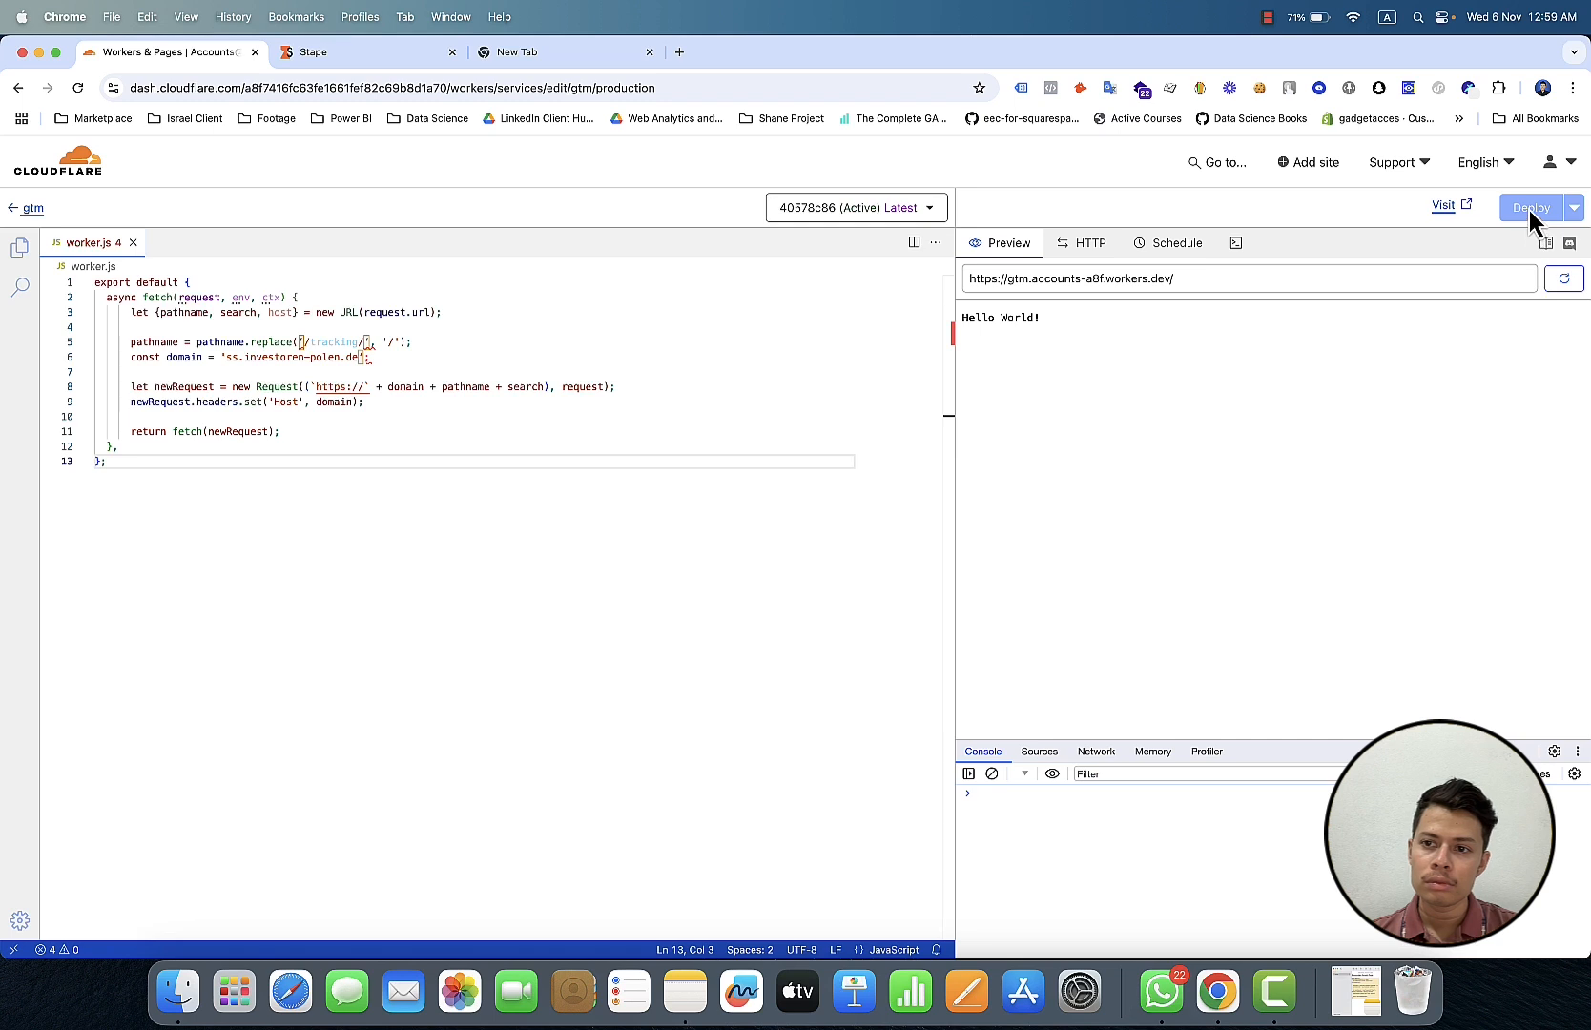
Step: Reload the gtm editor, replace all default code in worker.js with the copied same-origin script and try to deploy the Worker
click(79, 101)
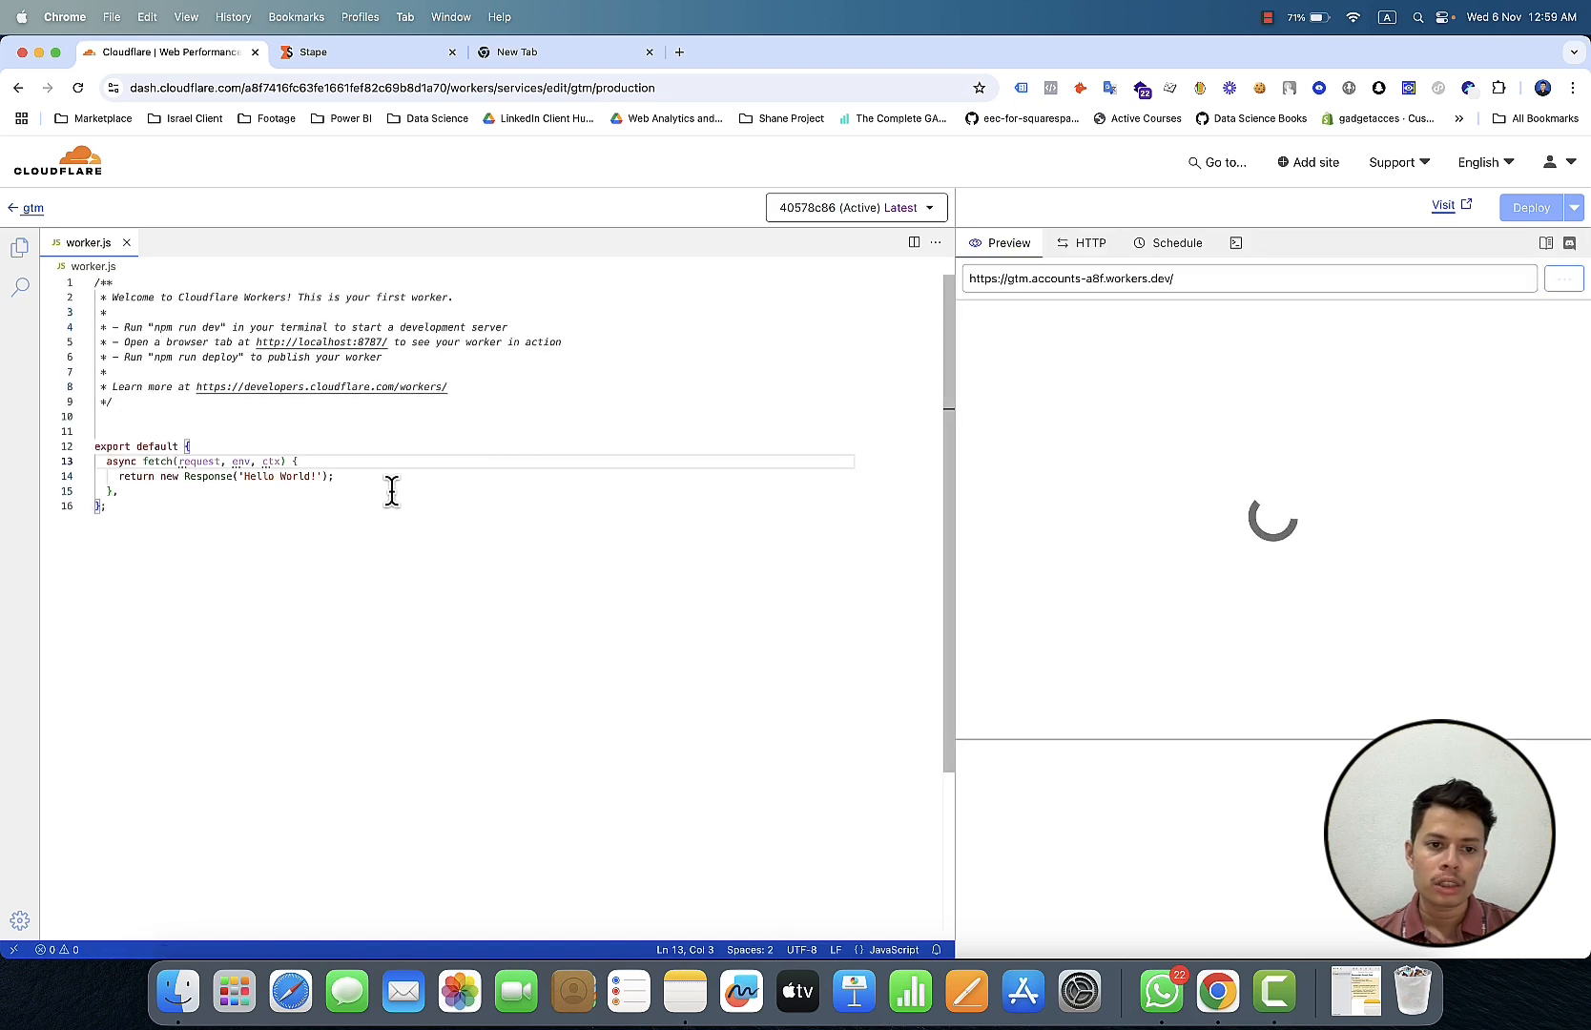
click(173, 512)
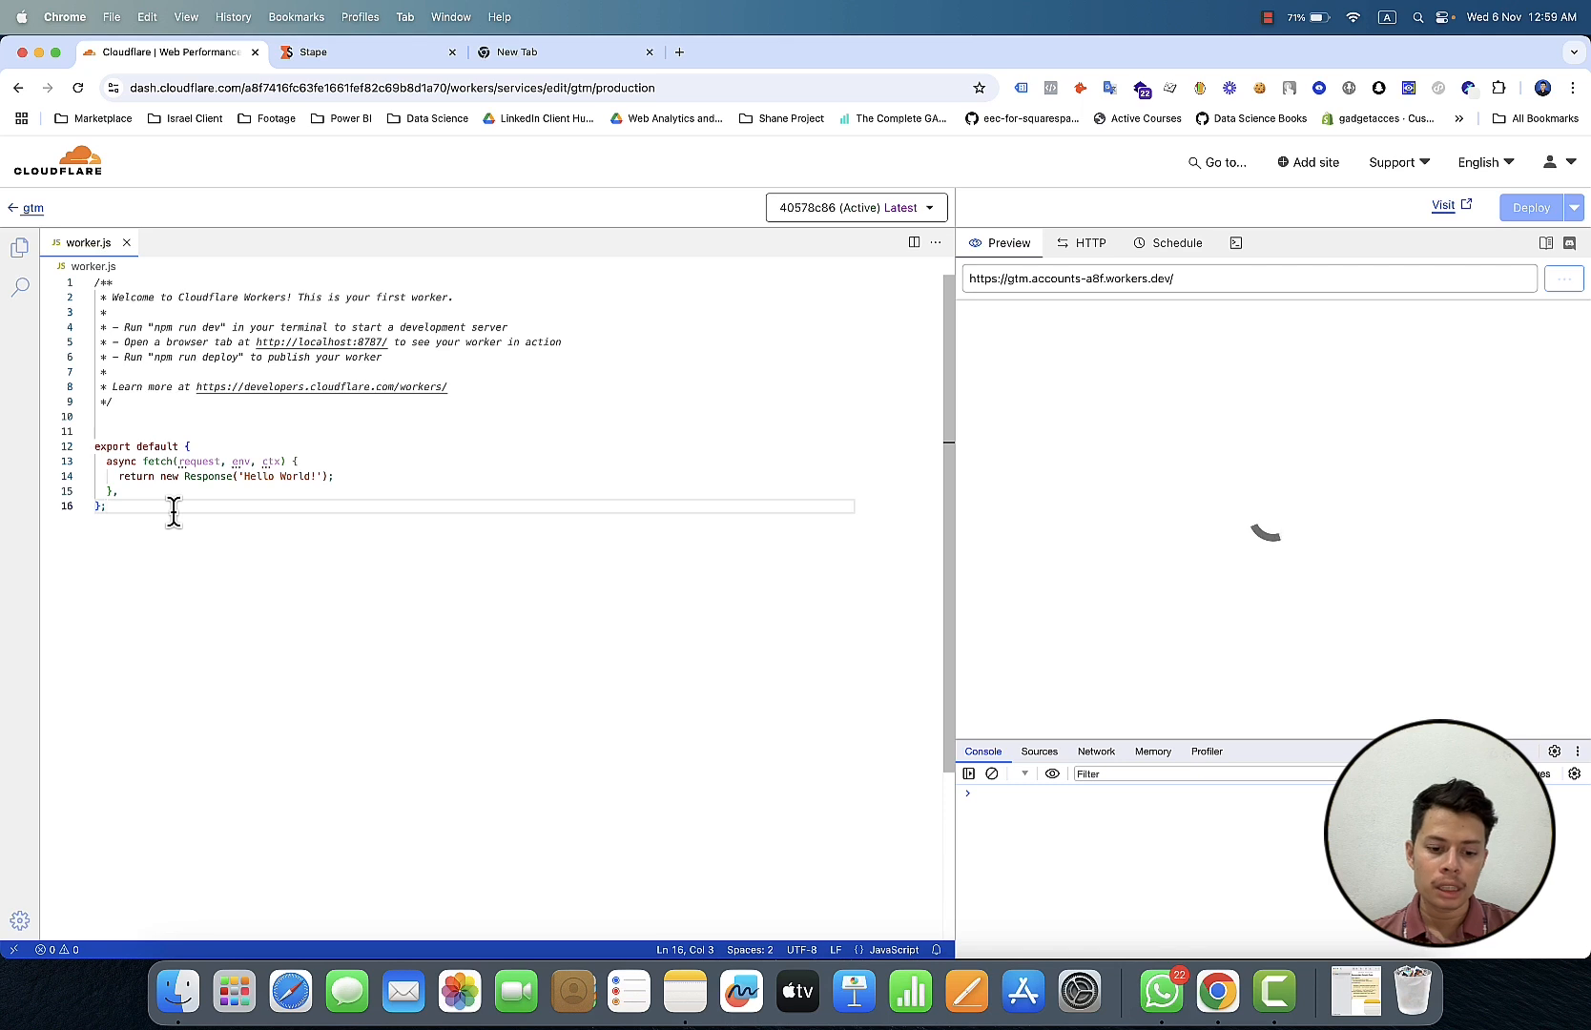
key(super+a)
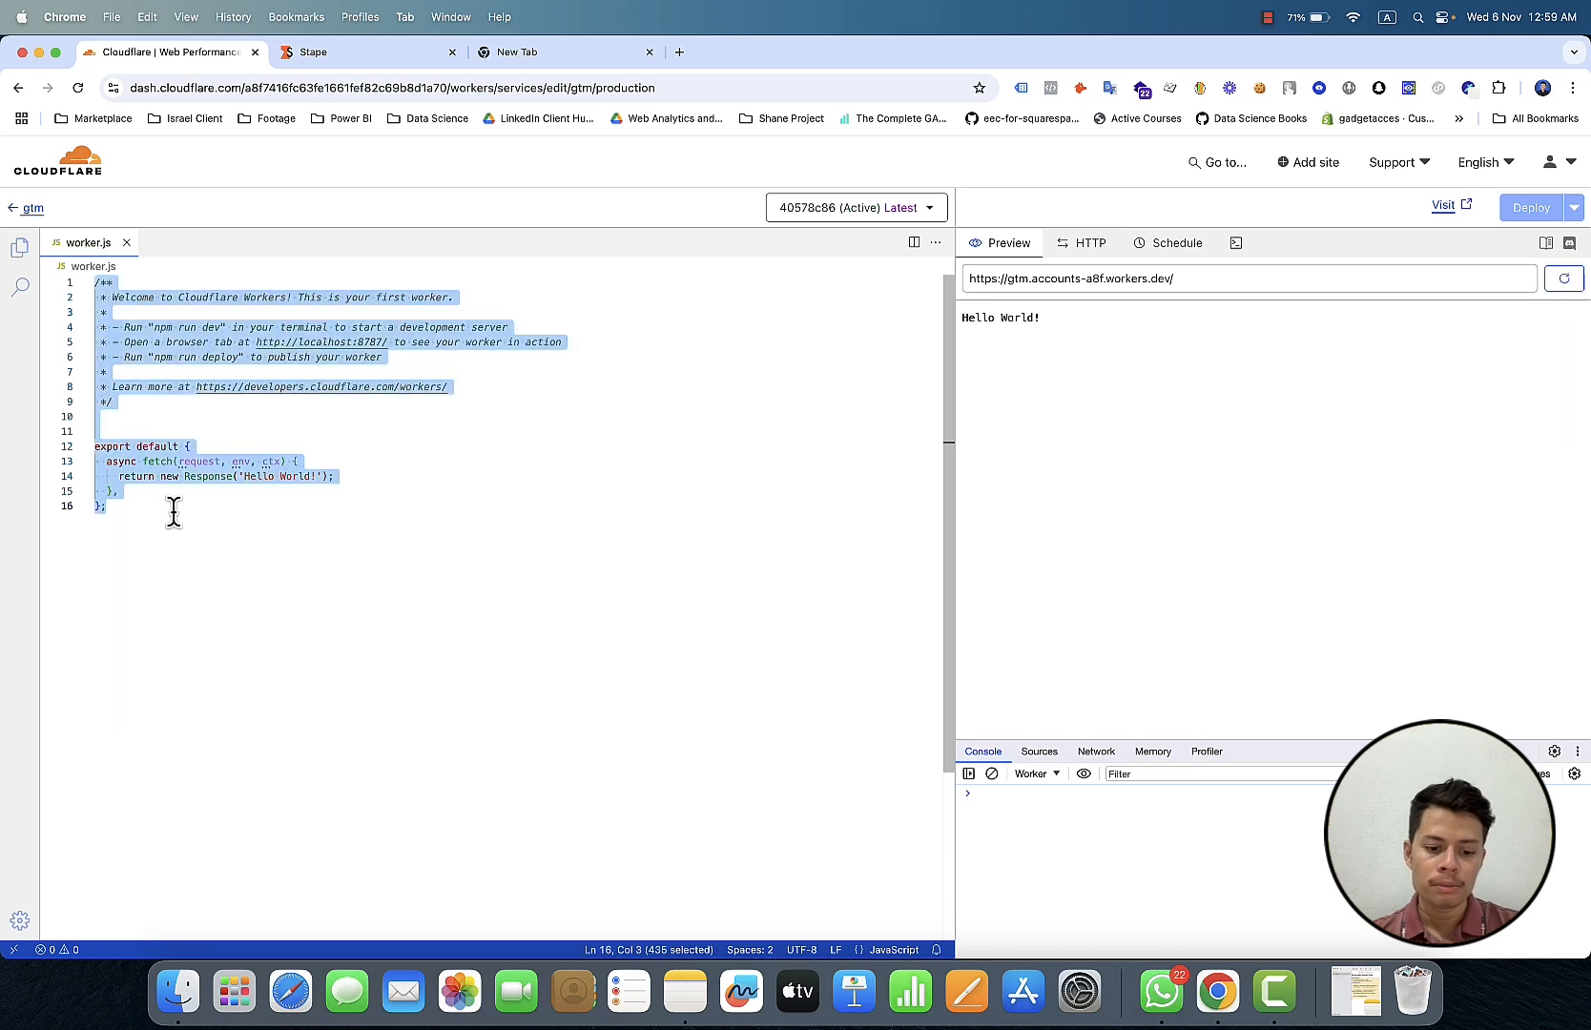
text(export default {   async fetch(request, env, ctx) {       let {pathname, search, host} = new URL(request.url);        pathname = pathname.replace('/tracking/', '/');       const domain = 'ss.investoren-polen.de';        let newRequest = new Request((`https://` + domain + pathname + search), request);       newRequest.headers.set('Host', domain);        return fetch(newRequest);   }, };)
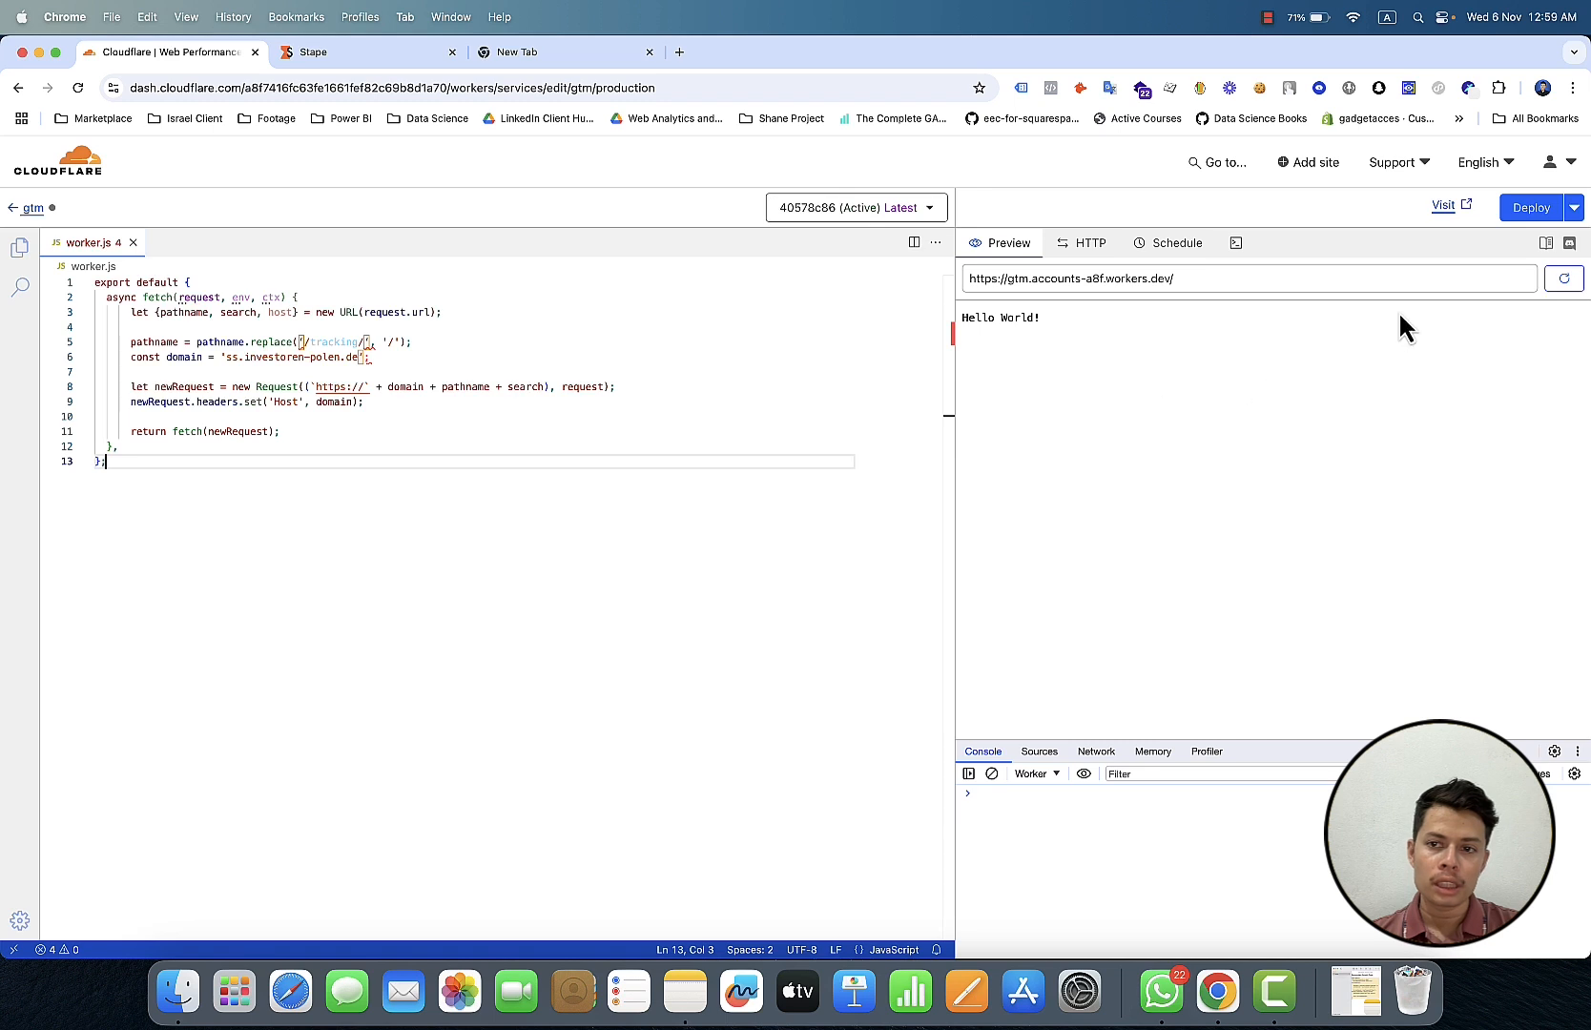
click(1545, 216)
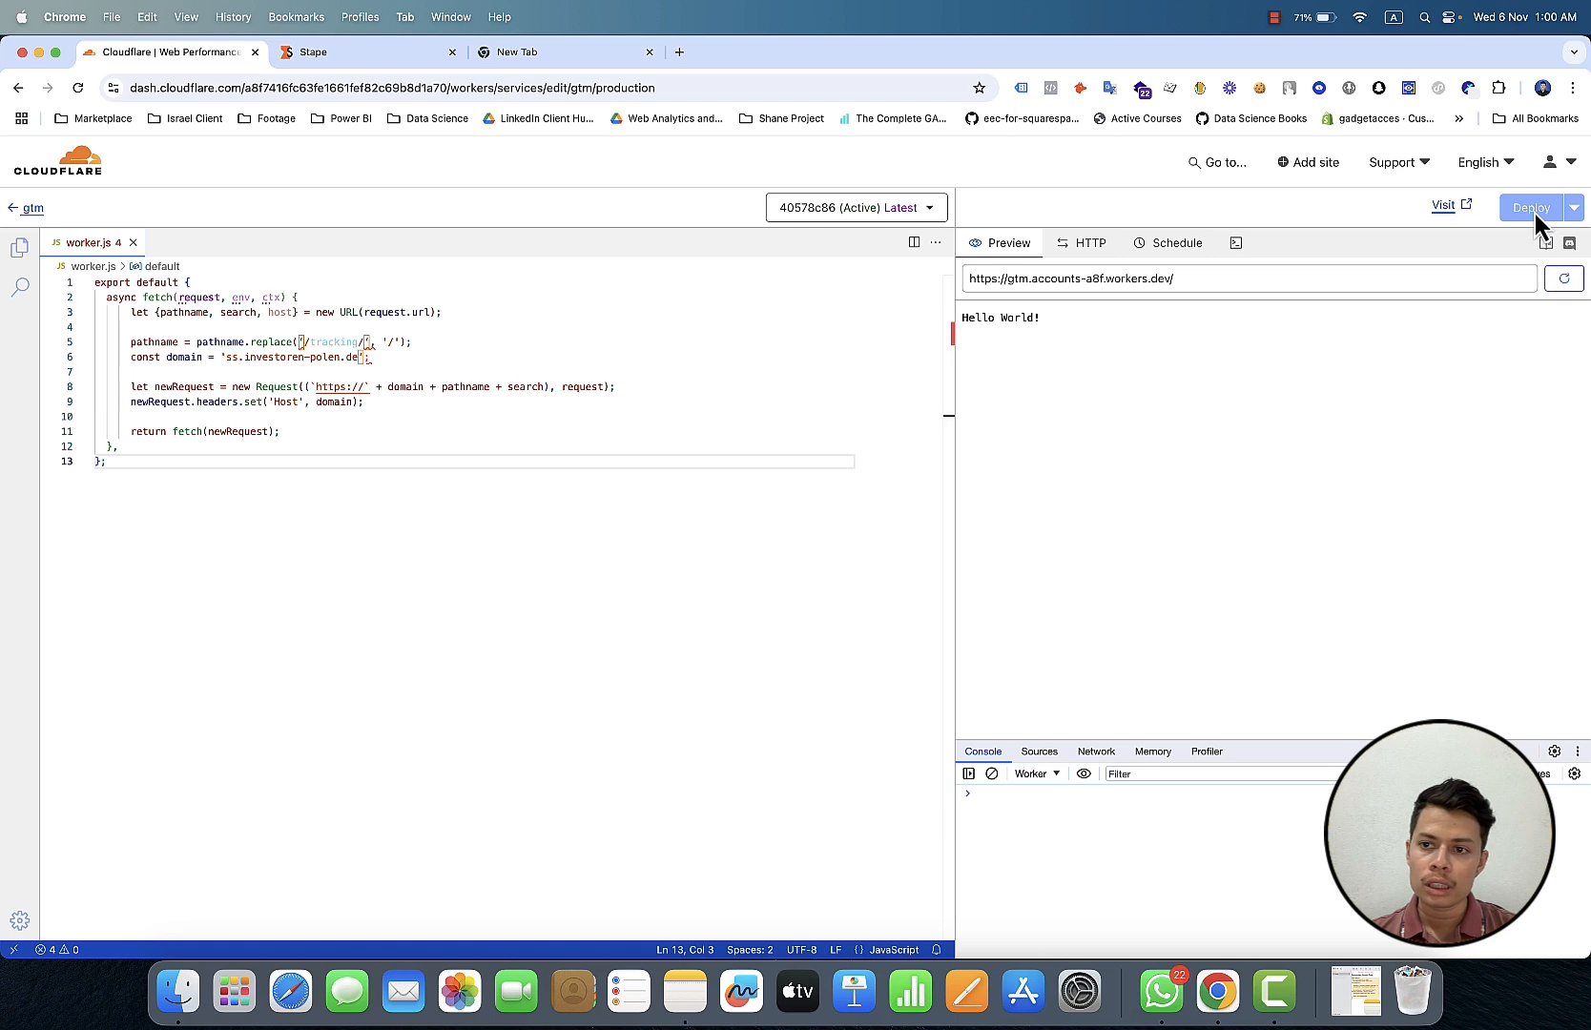
click(1282, 19)
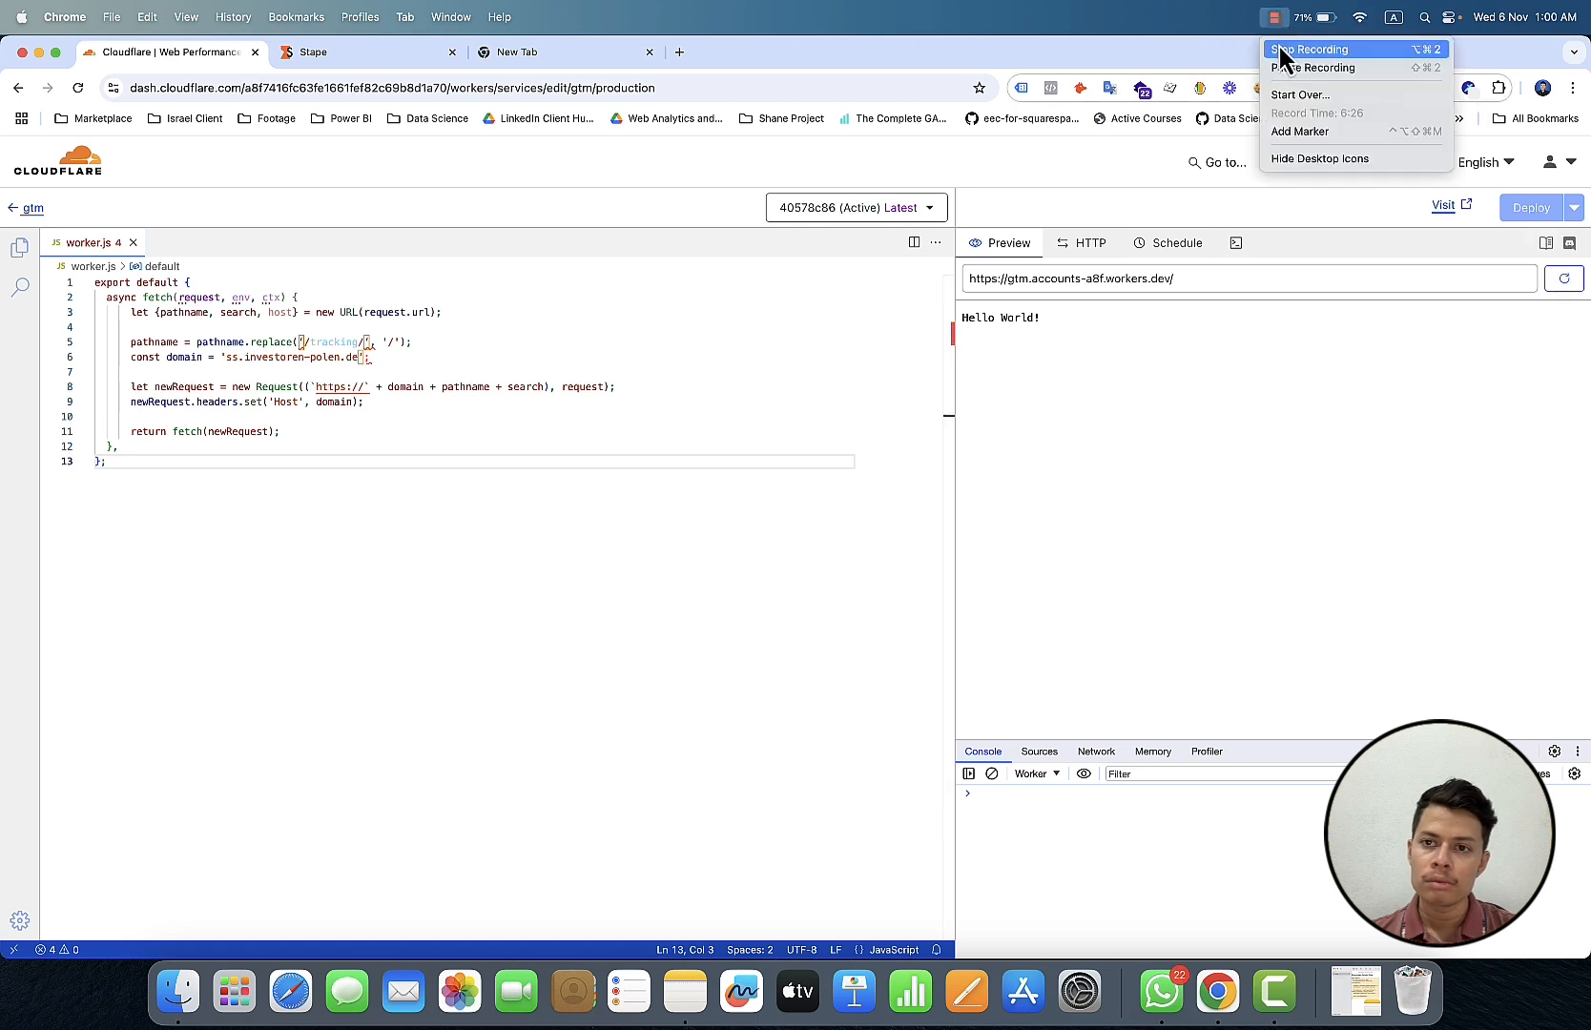
click(1284, 66)
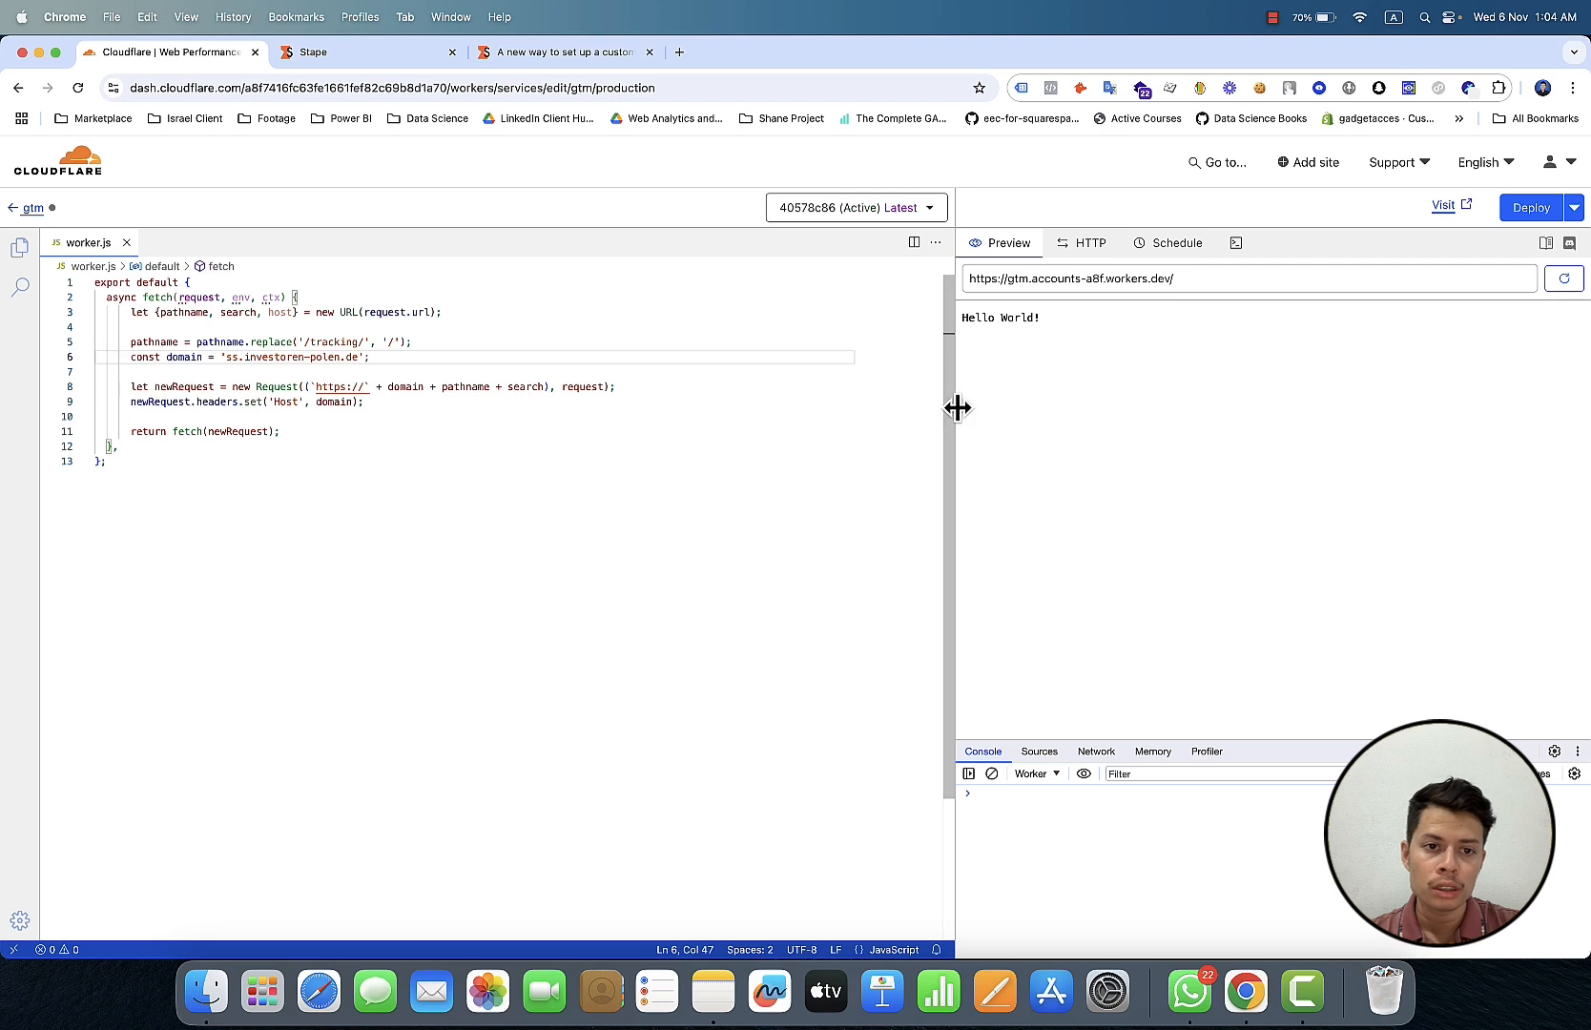
Step: Deploy the gtm Worker, replace the whole worker.js code with the straight-quoted proxy script again and redeploy it
click(1529, 208)
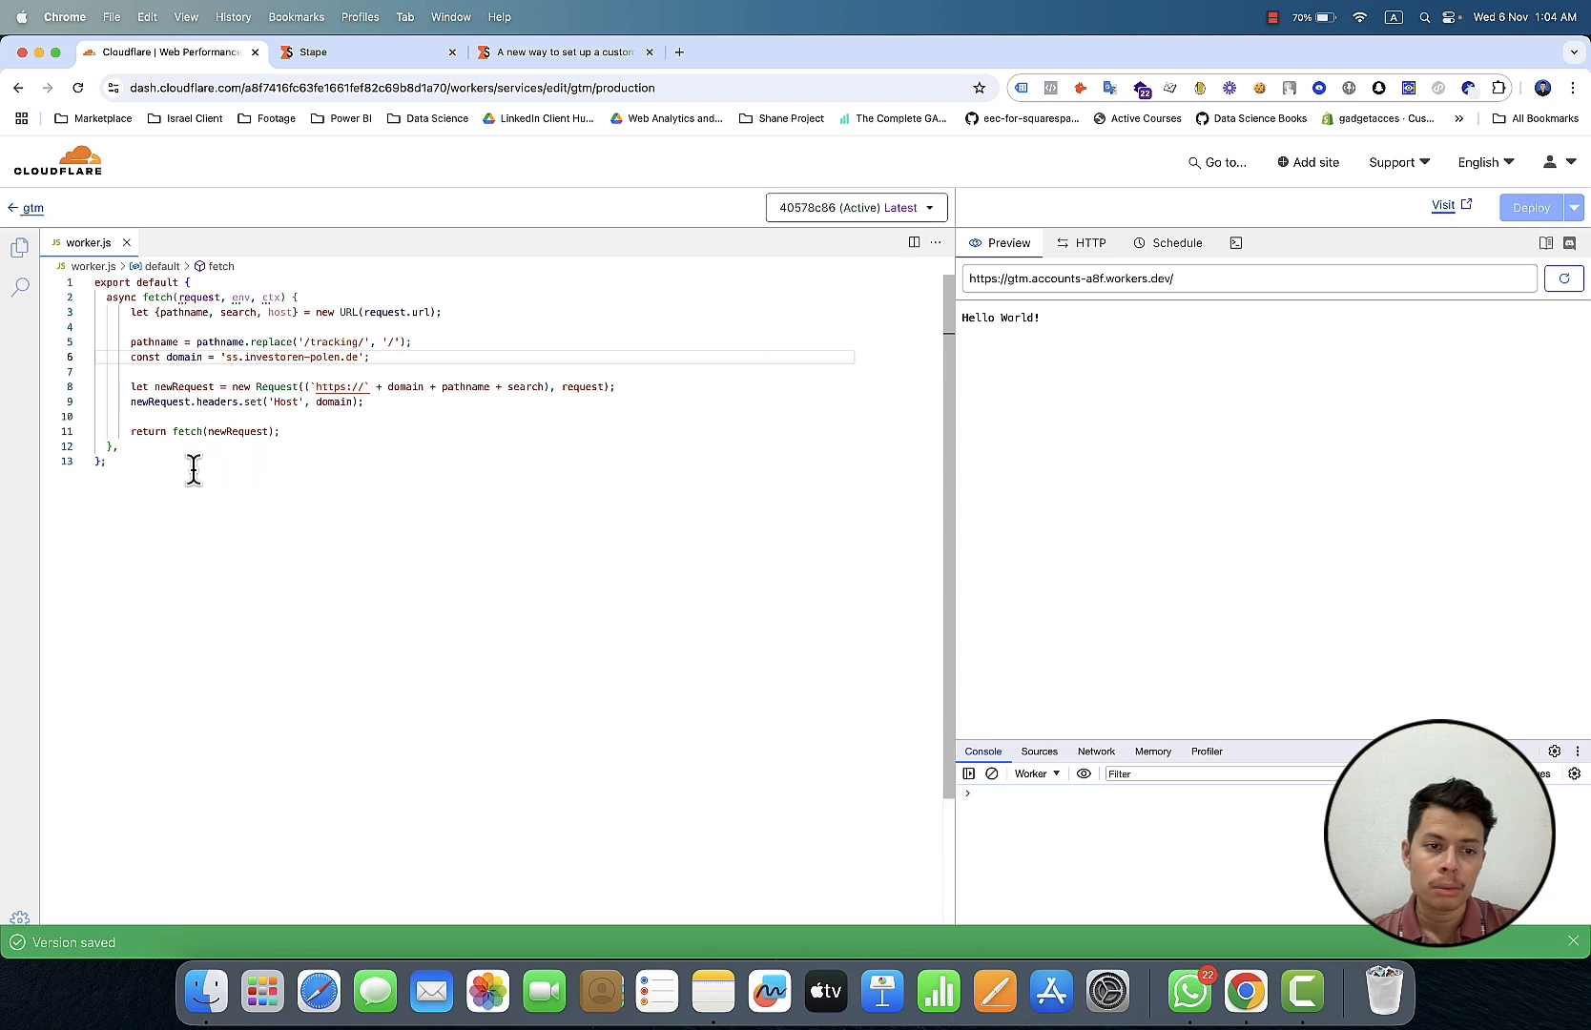
drag(194, 467, 84, 286)
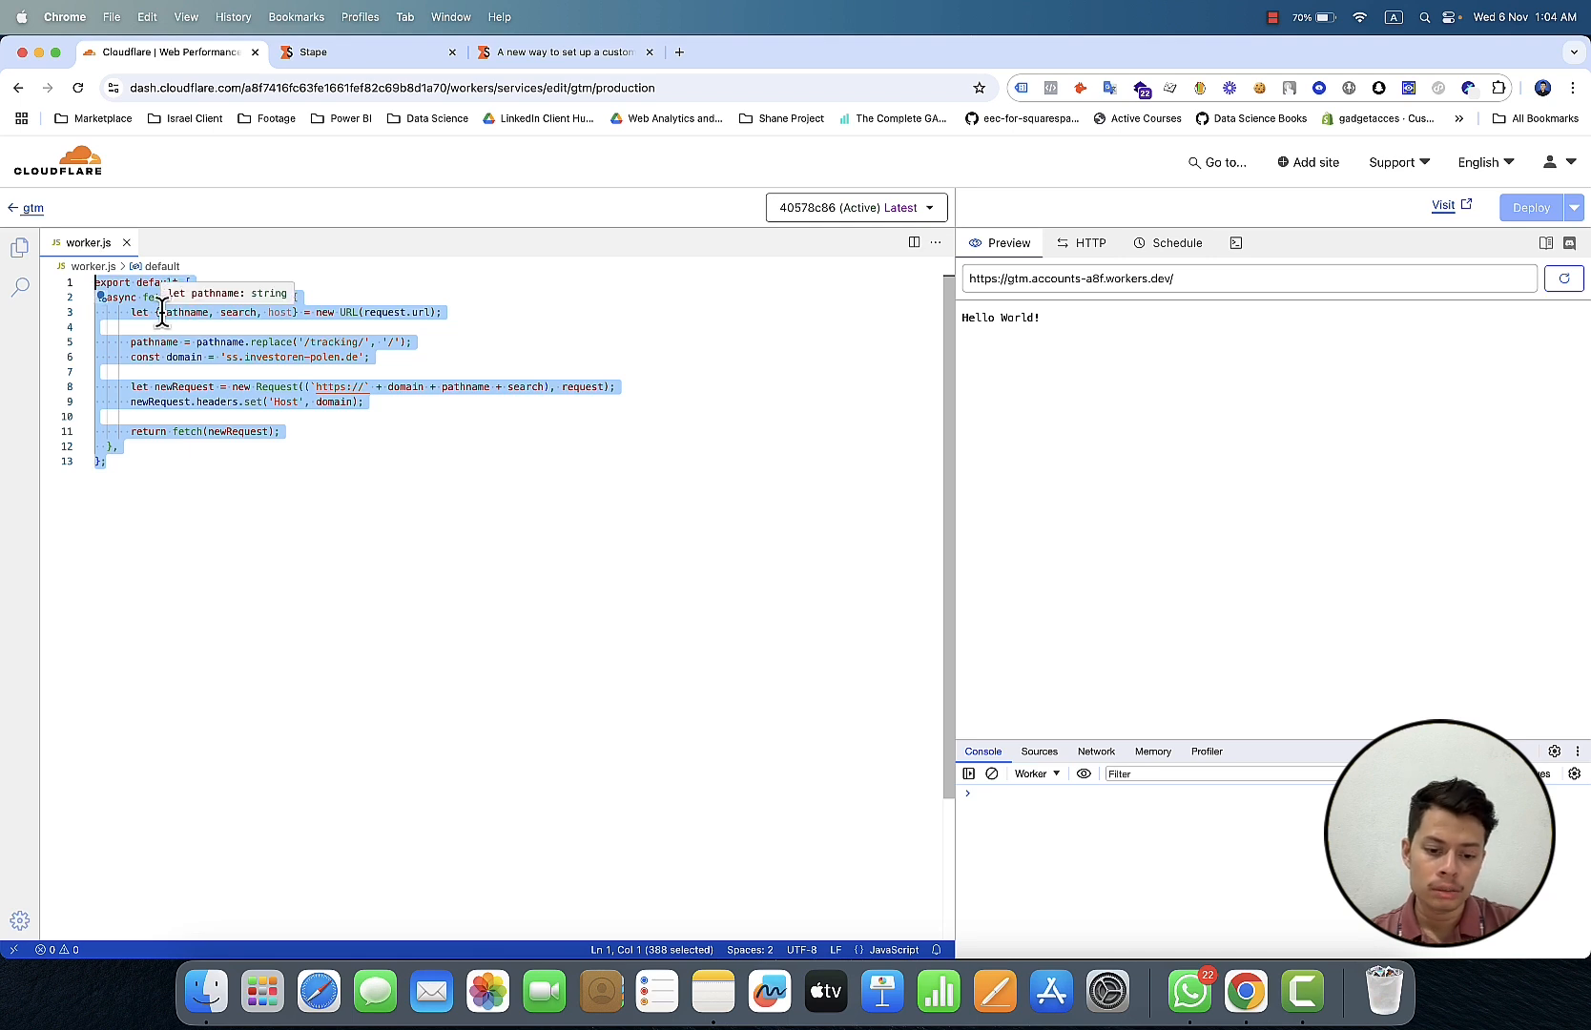
text(export default {   async fetch(request, env, ctx) {     let {pathname, search, host} = new URL(request.url);          pathname = pathname.replace('/tracking/', '/');     const domain = 'ss.investoren-polen.de';          let newRequest = new Request((`https://` + domain + pathname + search), request);     newRequest.headers.set('Host', domain);          return fetch(newRequest);   }, };)
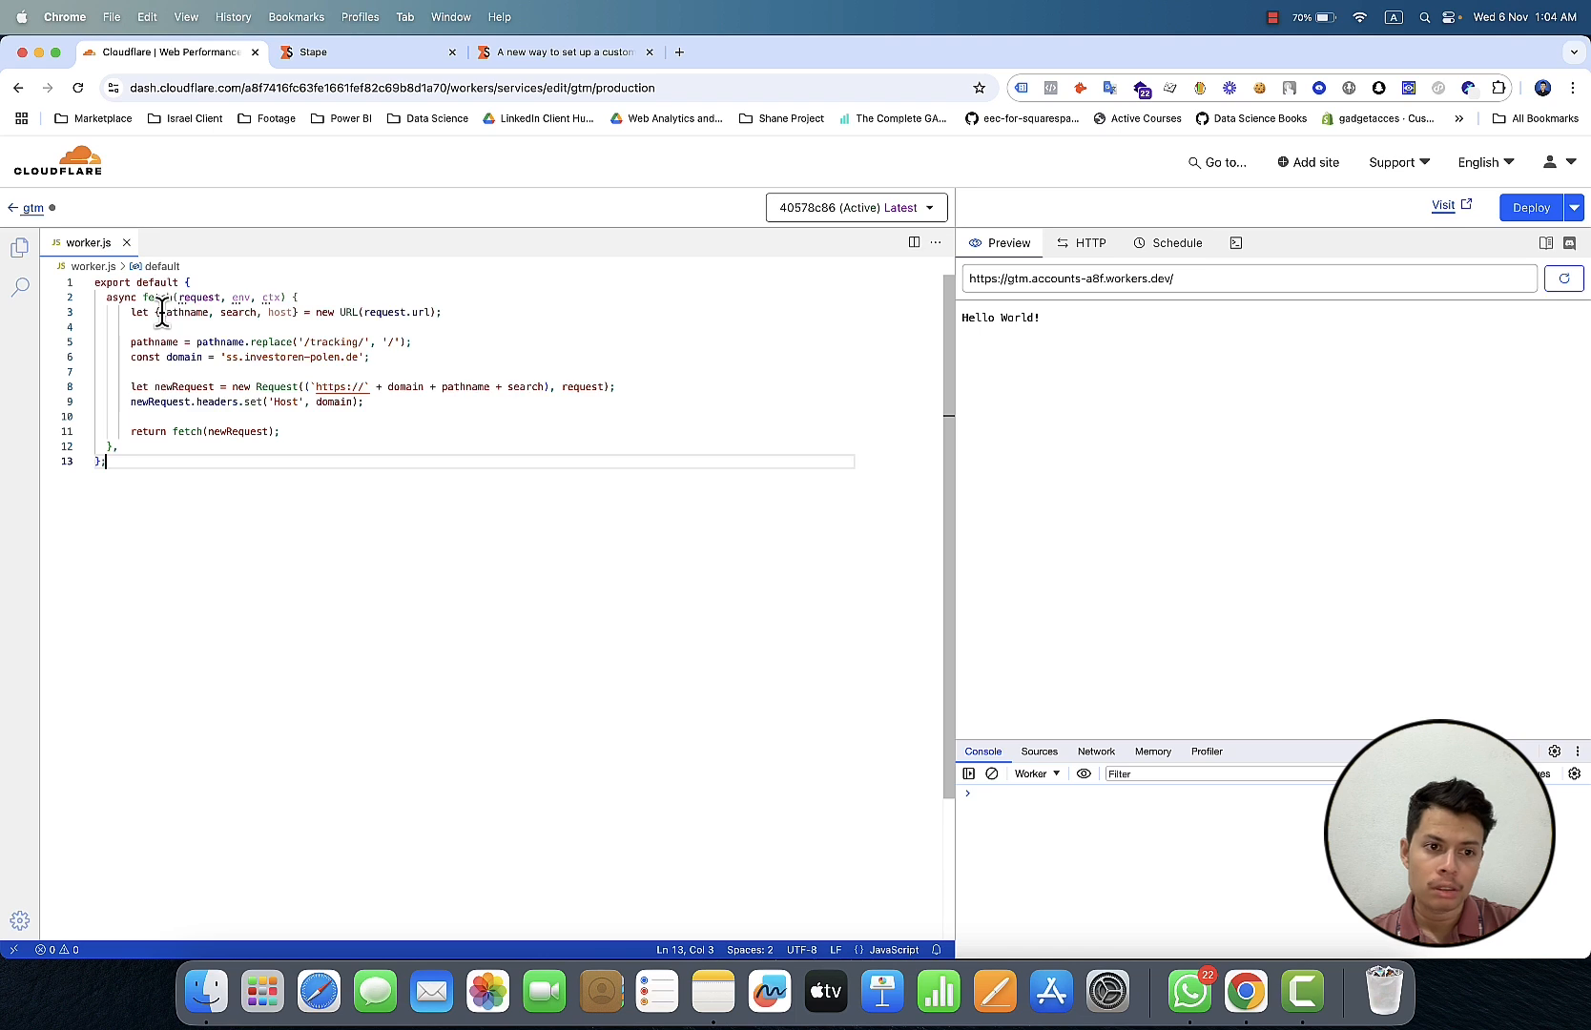
key(super+a)
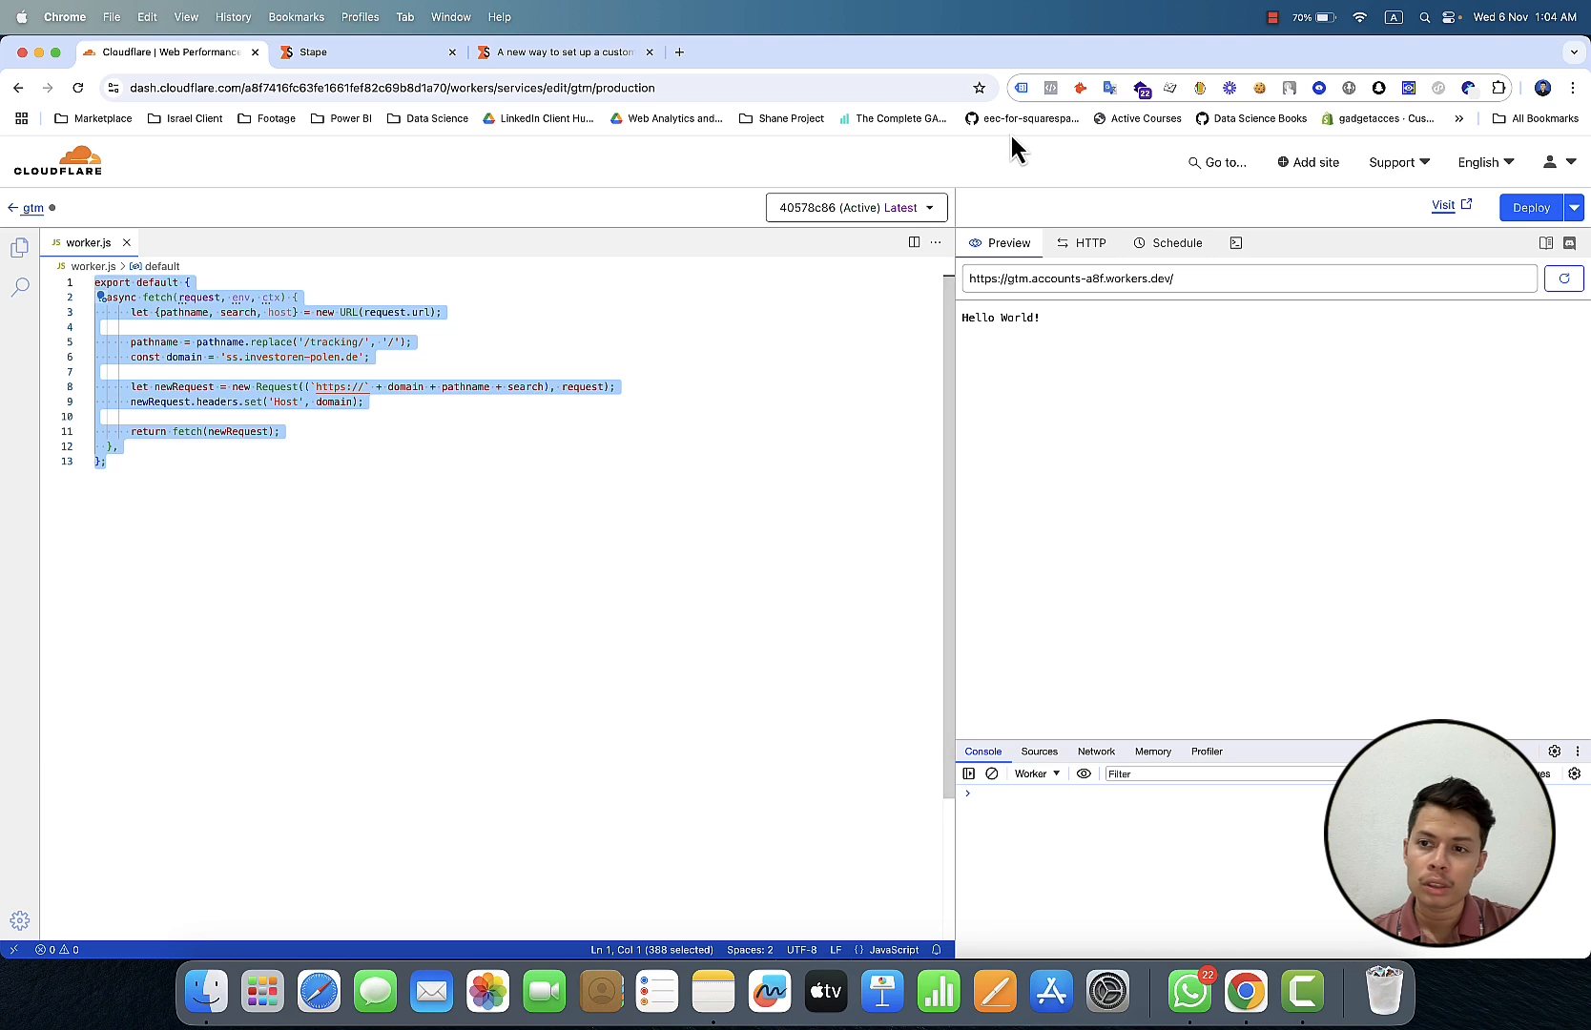
click(1523, 208)
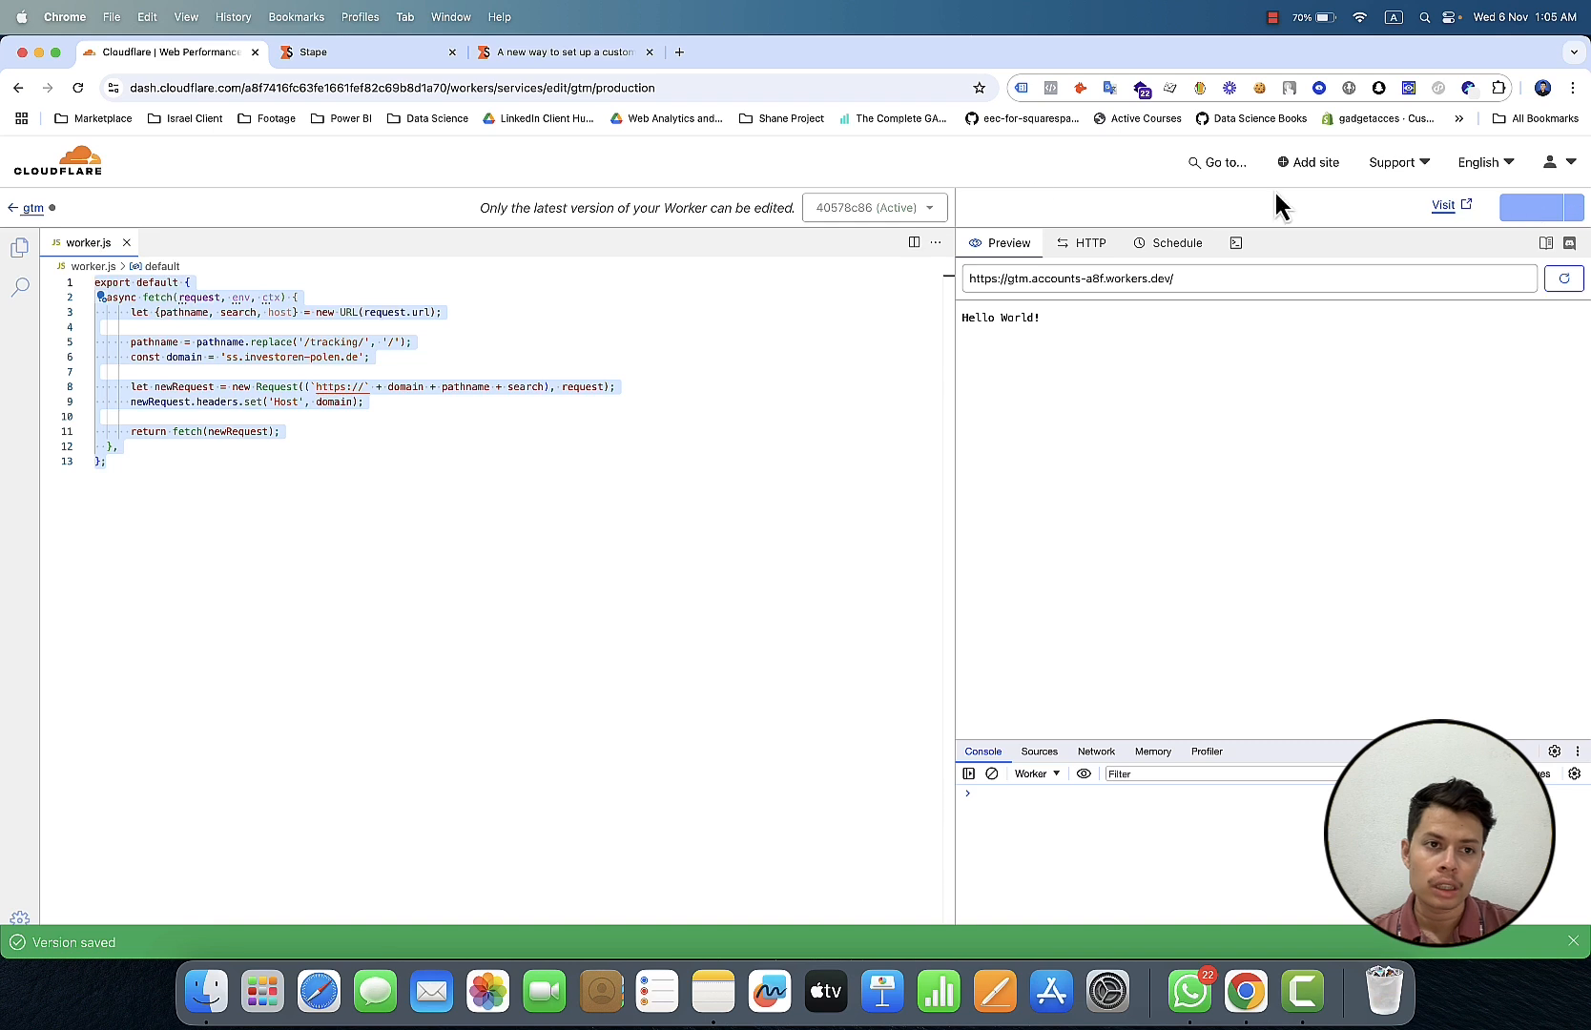
Step: Return to the Cloudflare account home, find the Workers Routes page by searching for "ro", open it and reload it
click(77, 170)
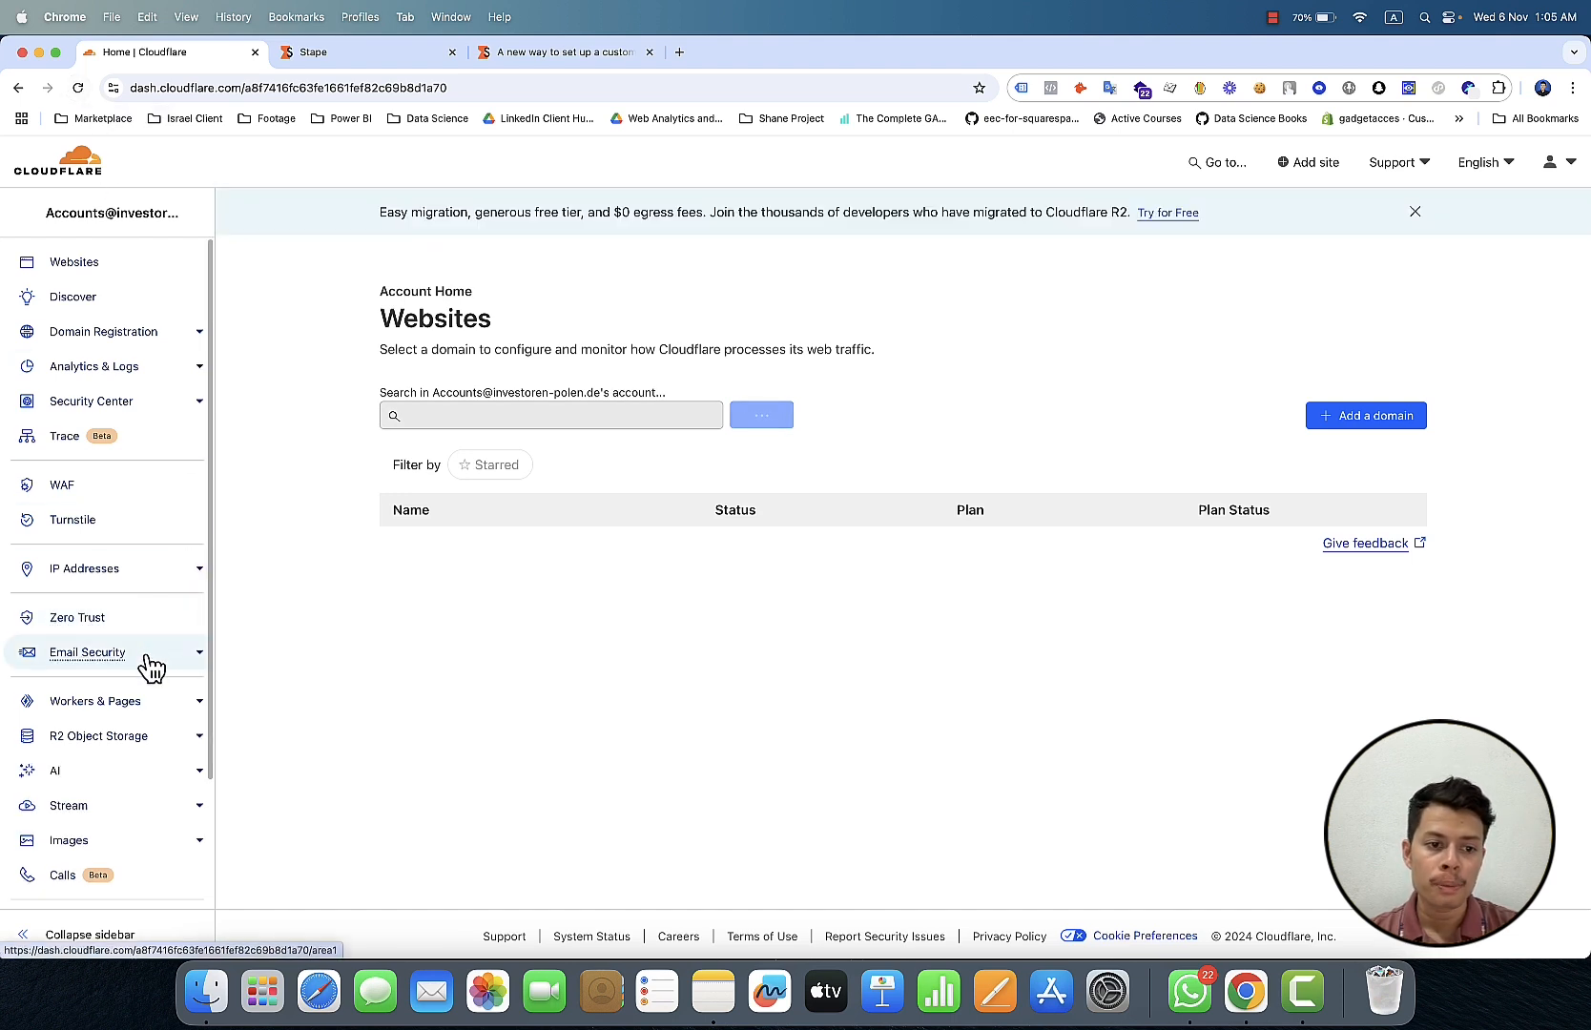
scroll(152, 668, down, 4)
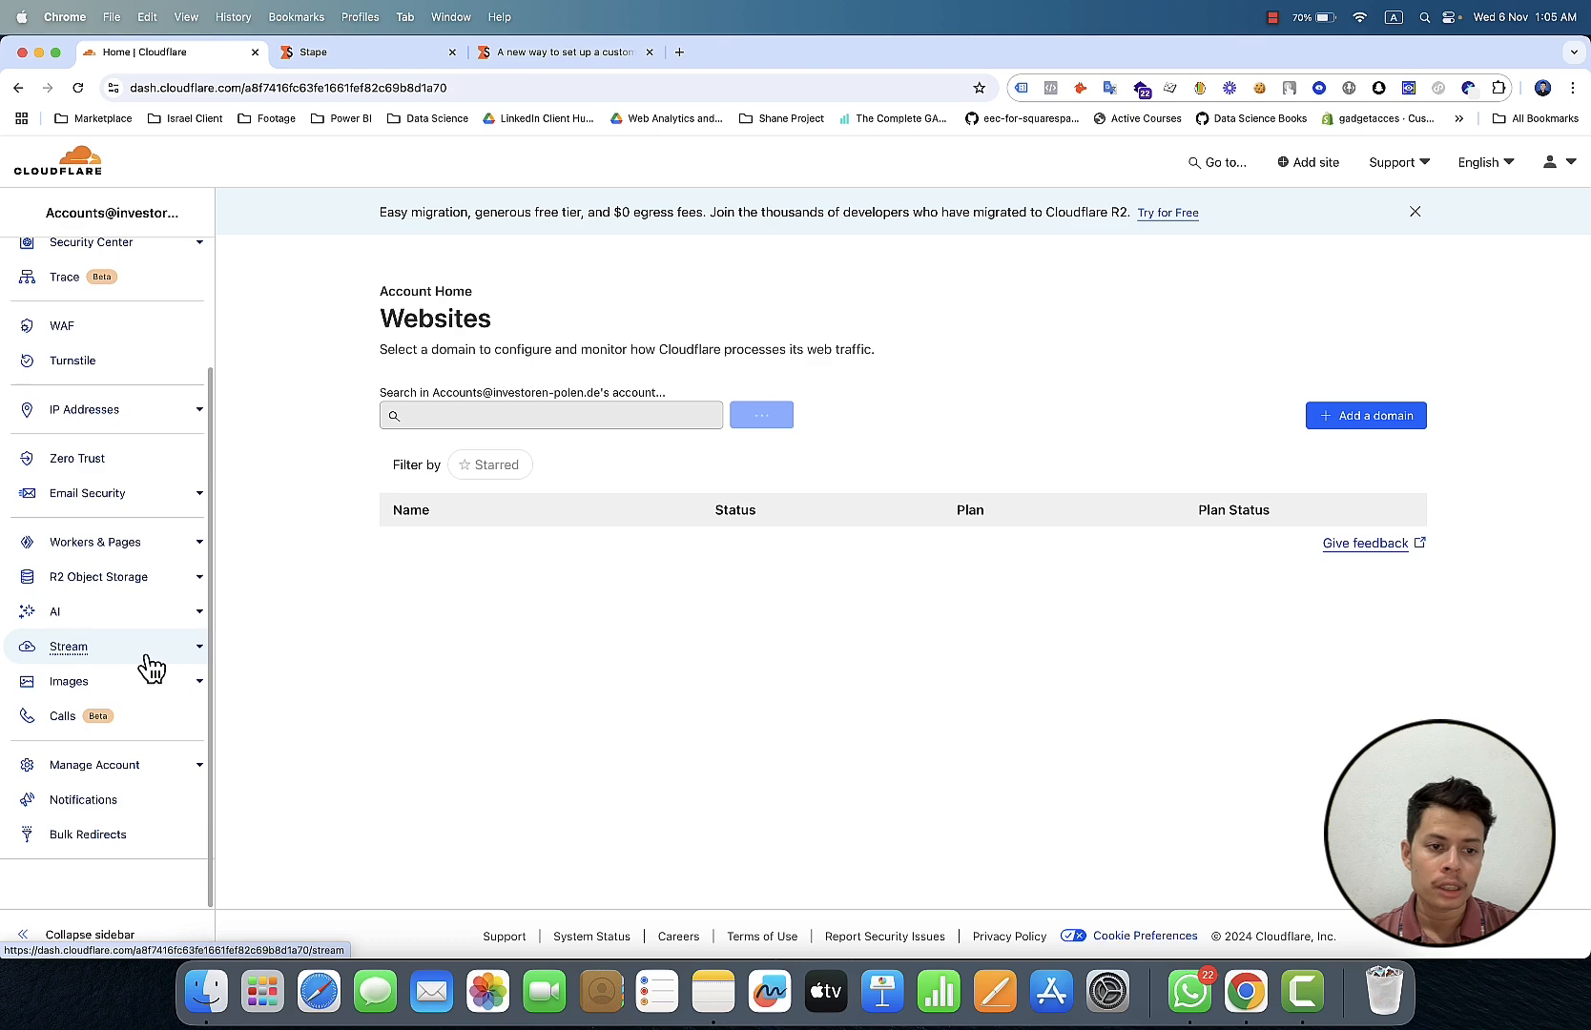
scroll(153, 668, up, 4)
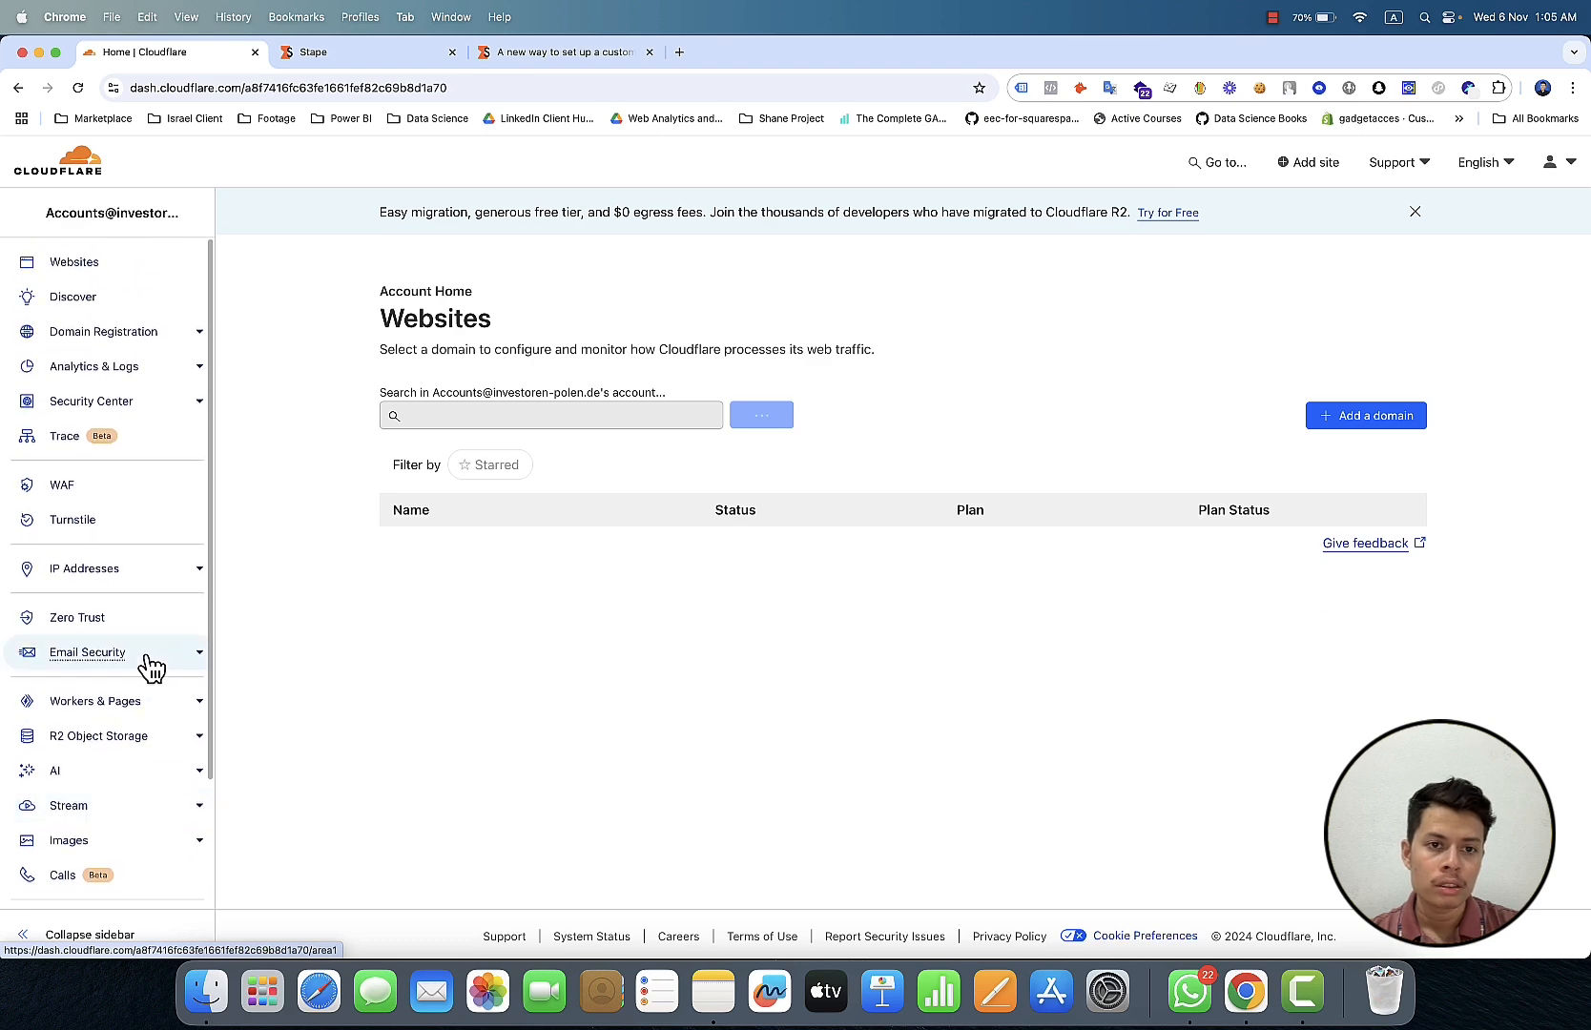
click(1194, 159)
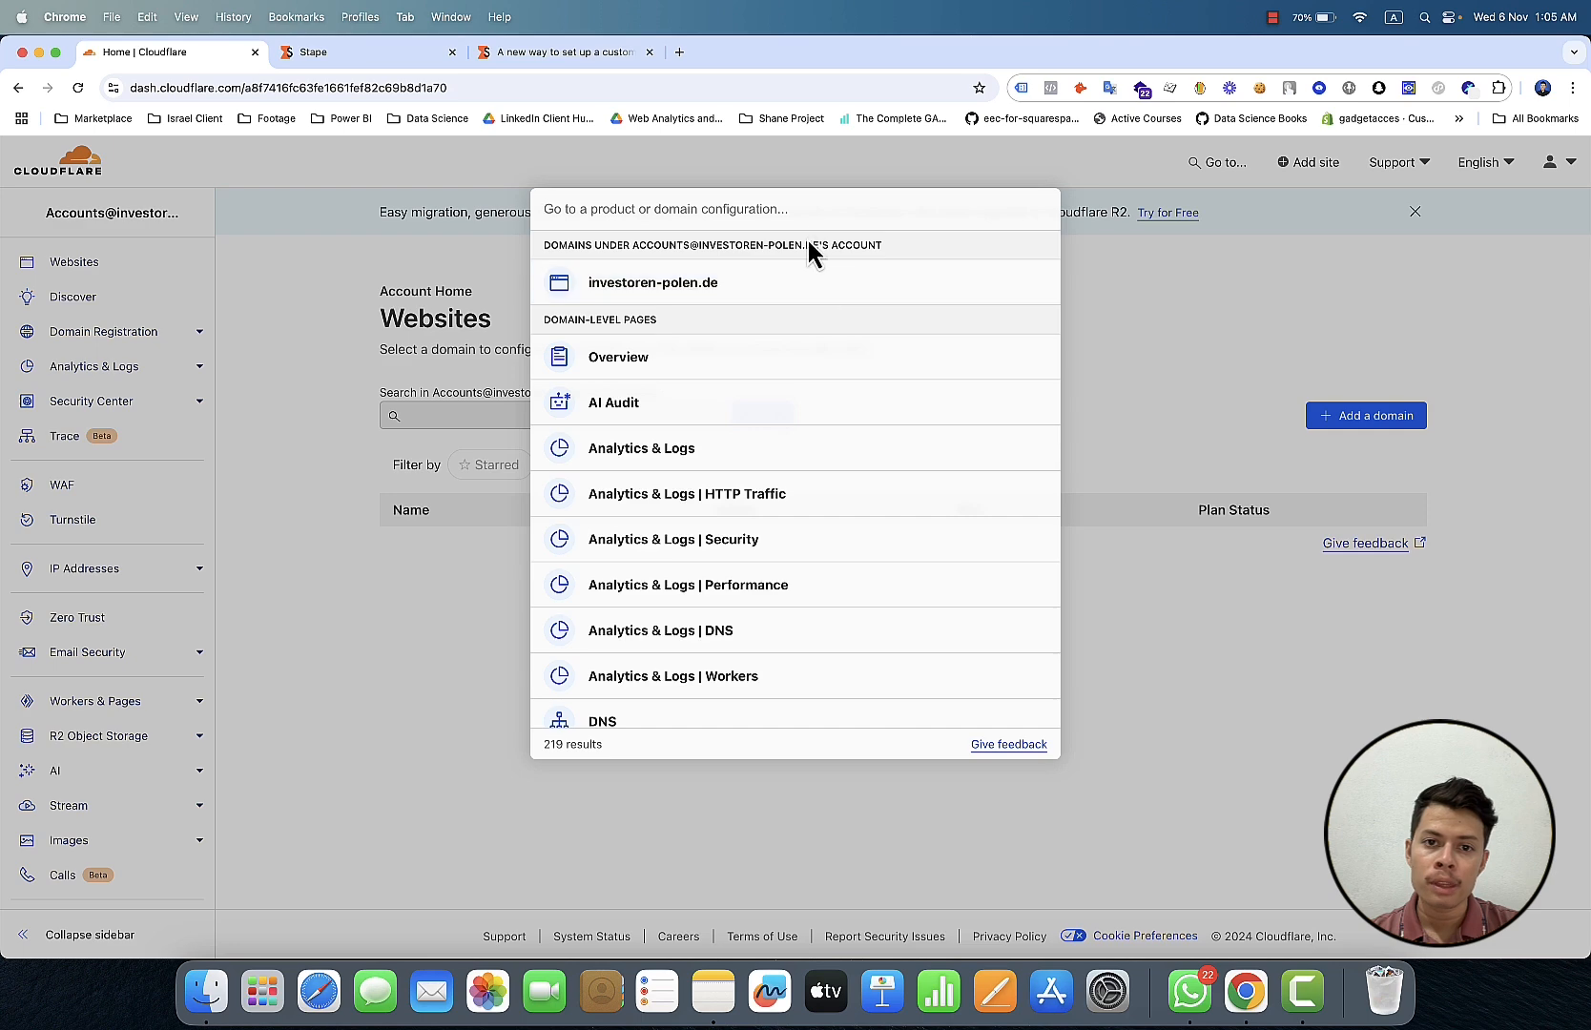
text(ro)
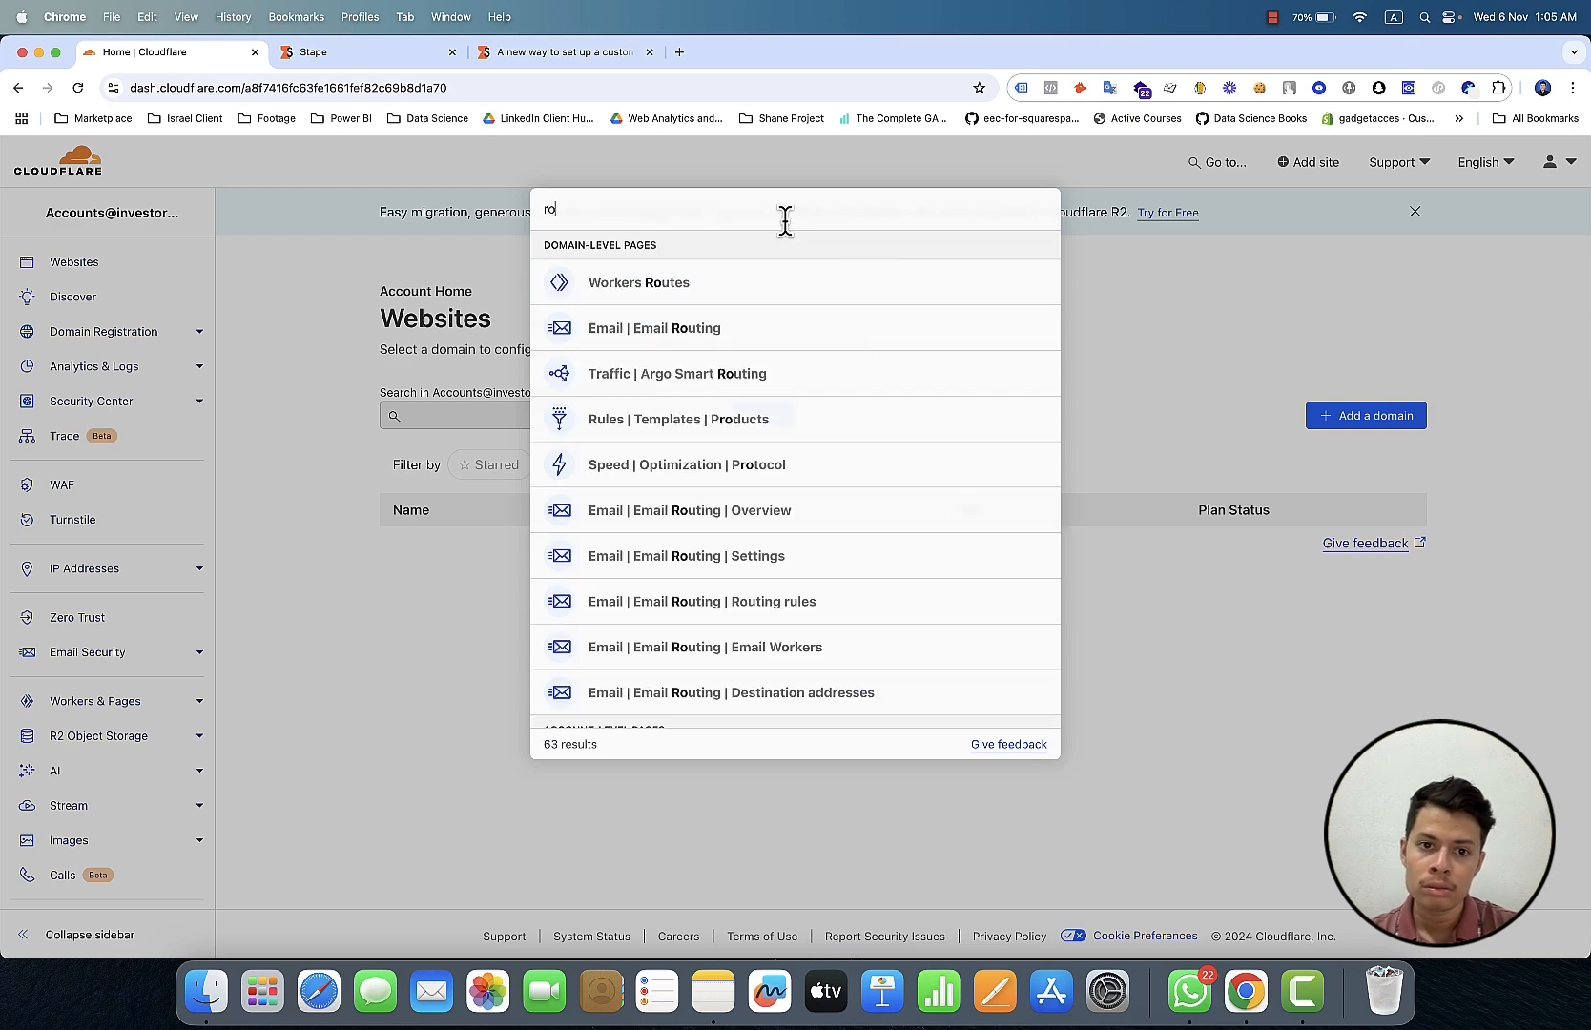
click(806, 292)
click(804, 287)
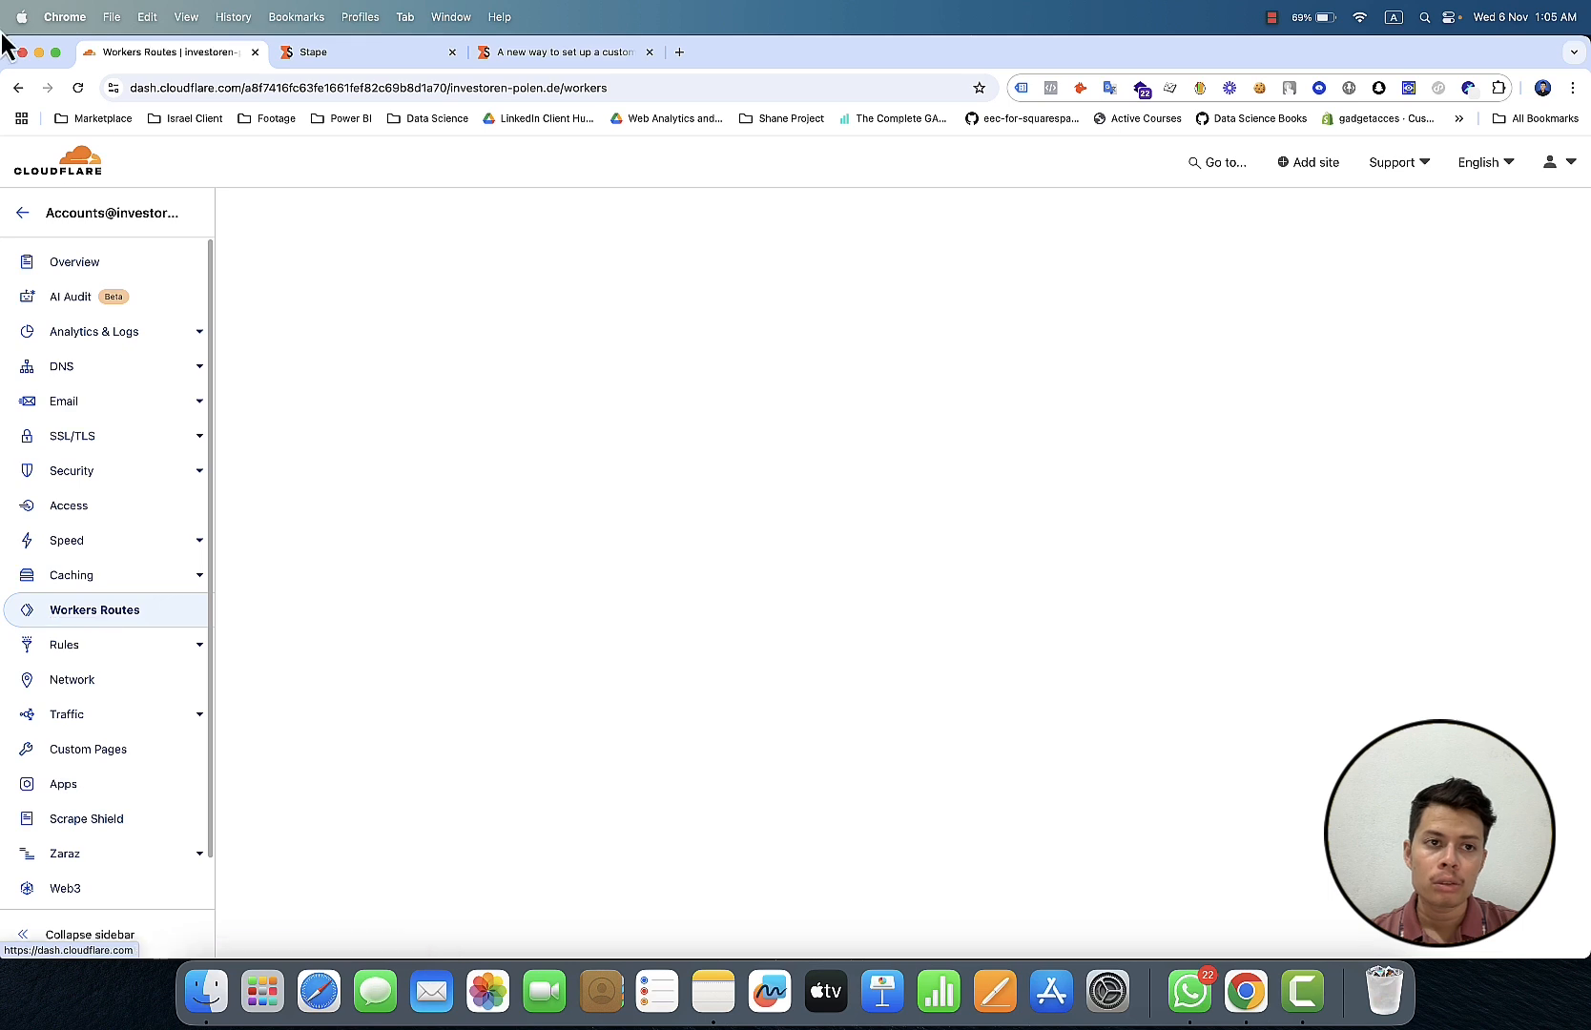
click(76, 91)
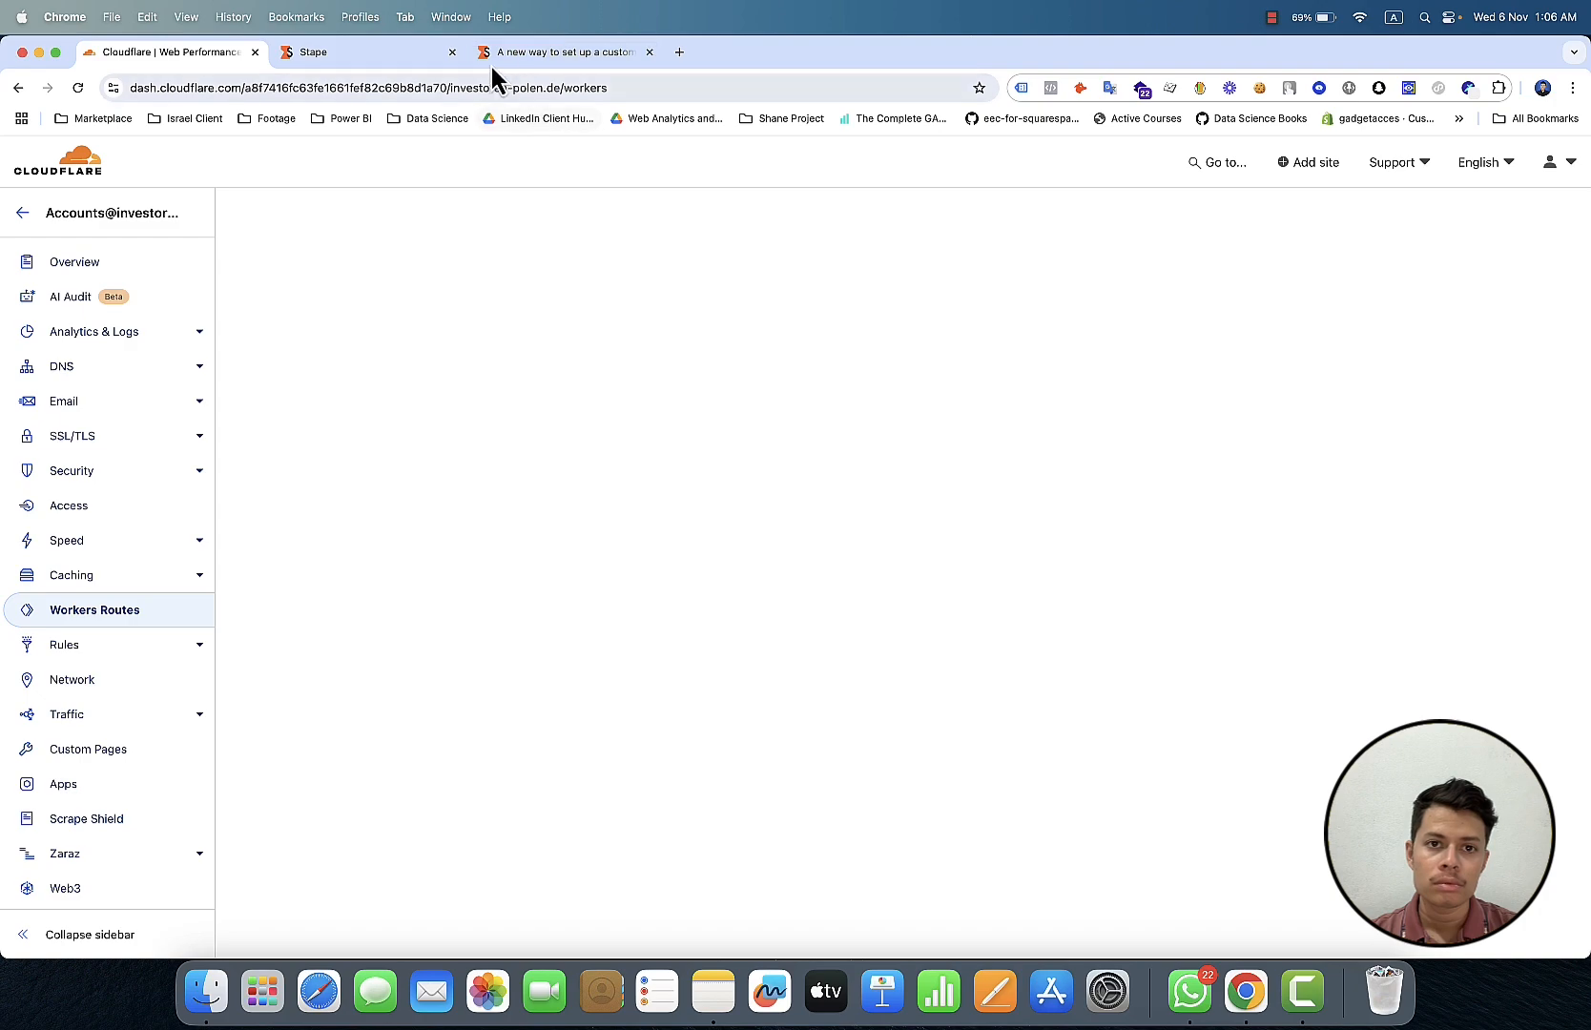
click(413, 62)
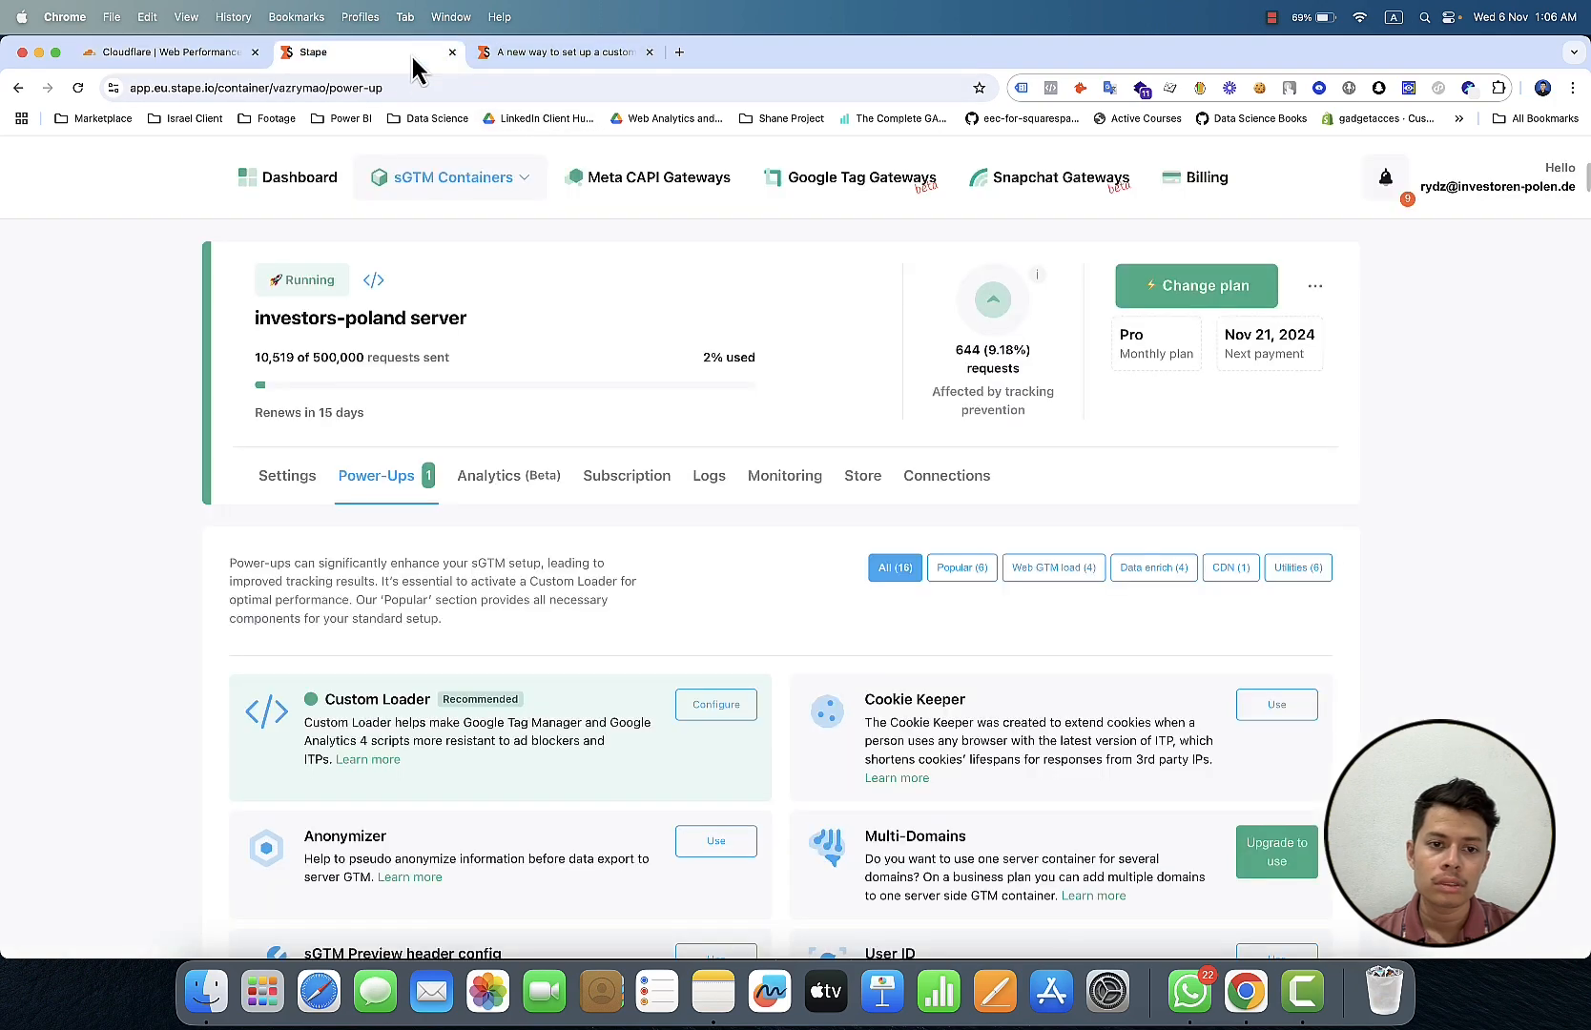
scroll(822, 798, down, 2)
scroll(822, 799, up, 2)
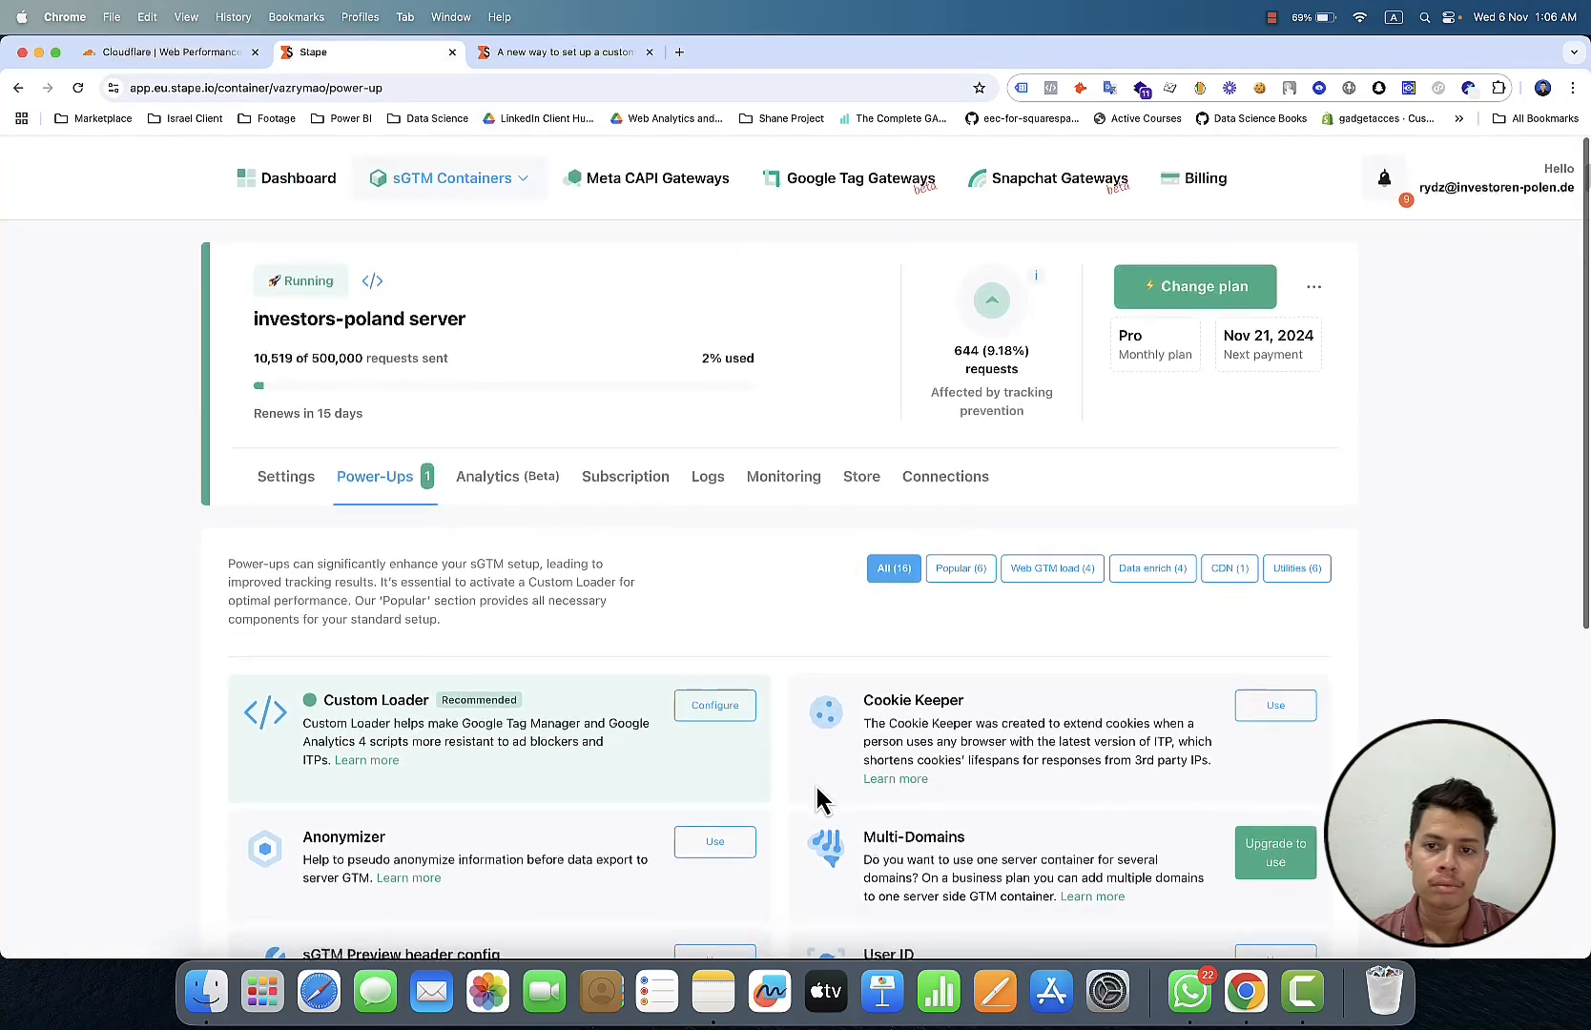
scroll(818, 799, down, 7)
scroll(818, 799, up, 7)
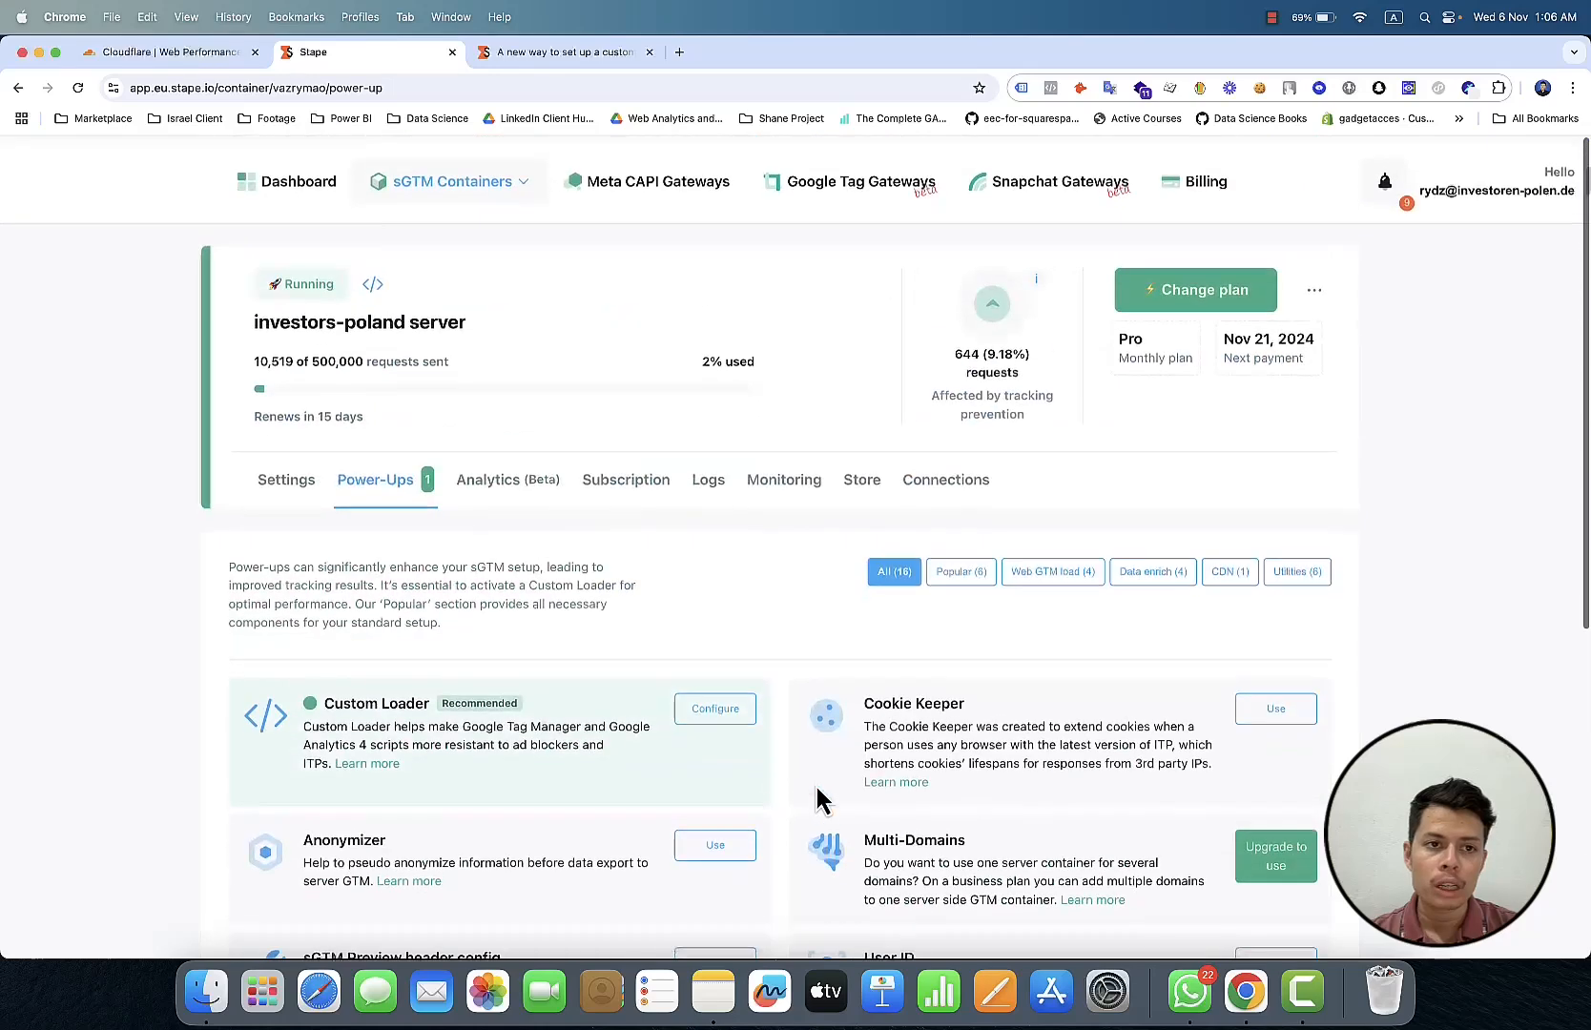
click(165, 61)
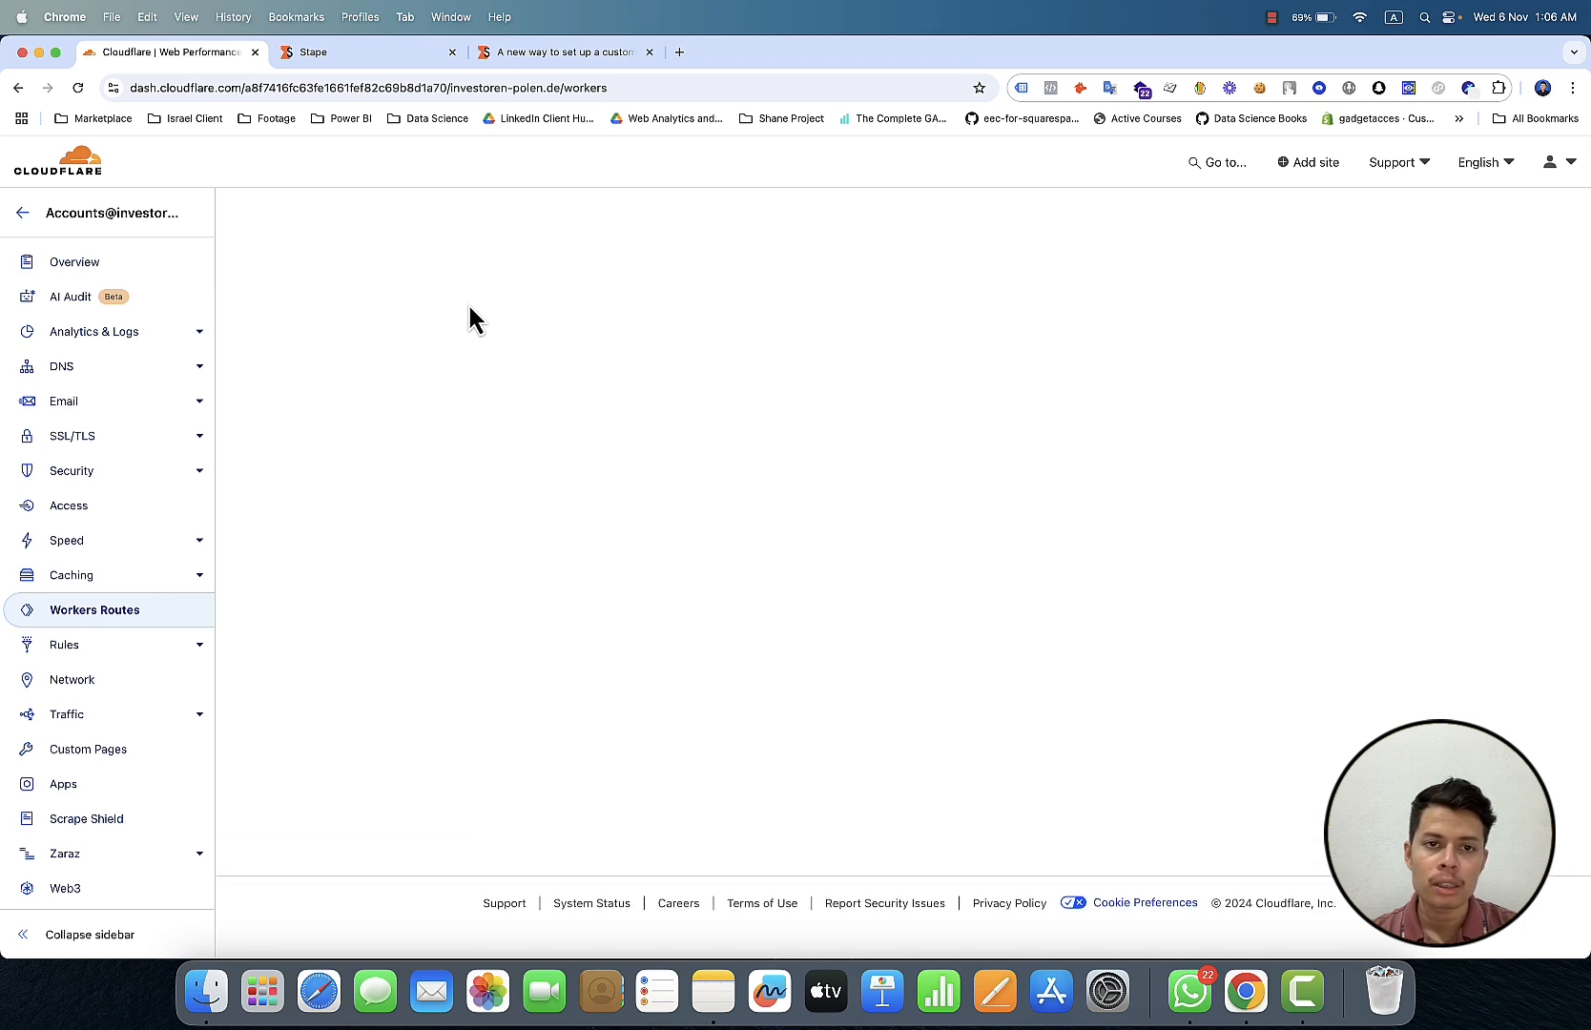
click(1273, 17)
click(1284, 69)
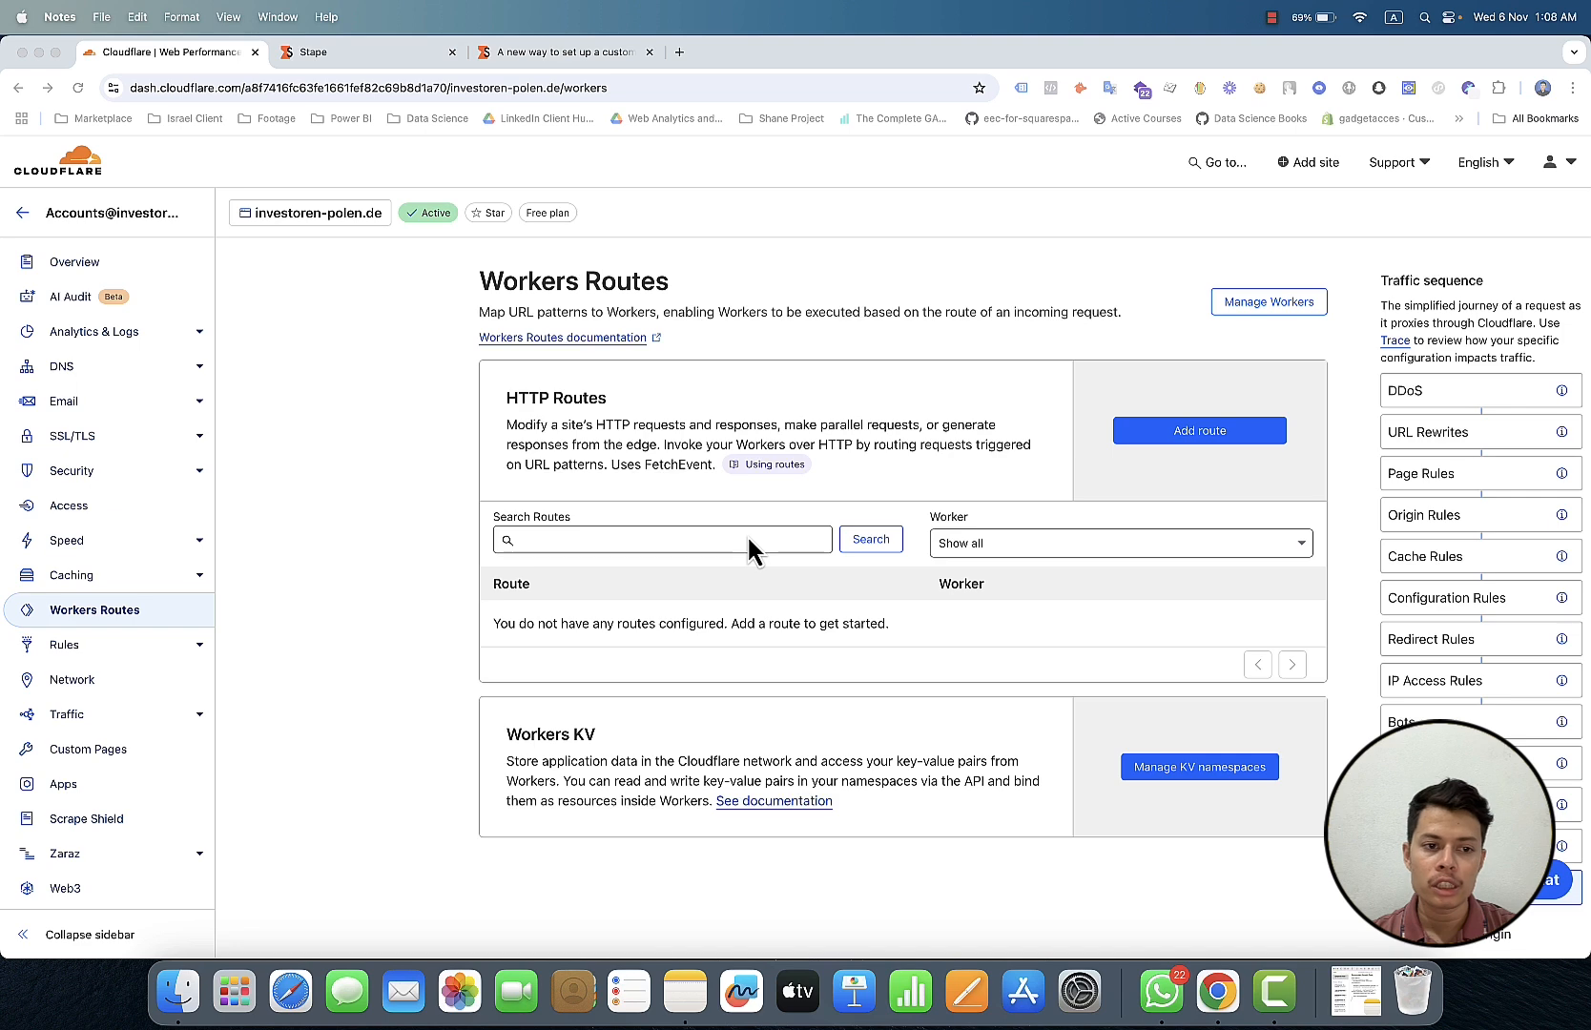
Step: Start adding an HTTP route for investoren-polen.de and check which Workers can be assigned to it
click(1135, 437)
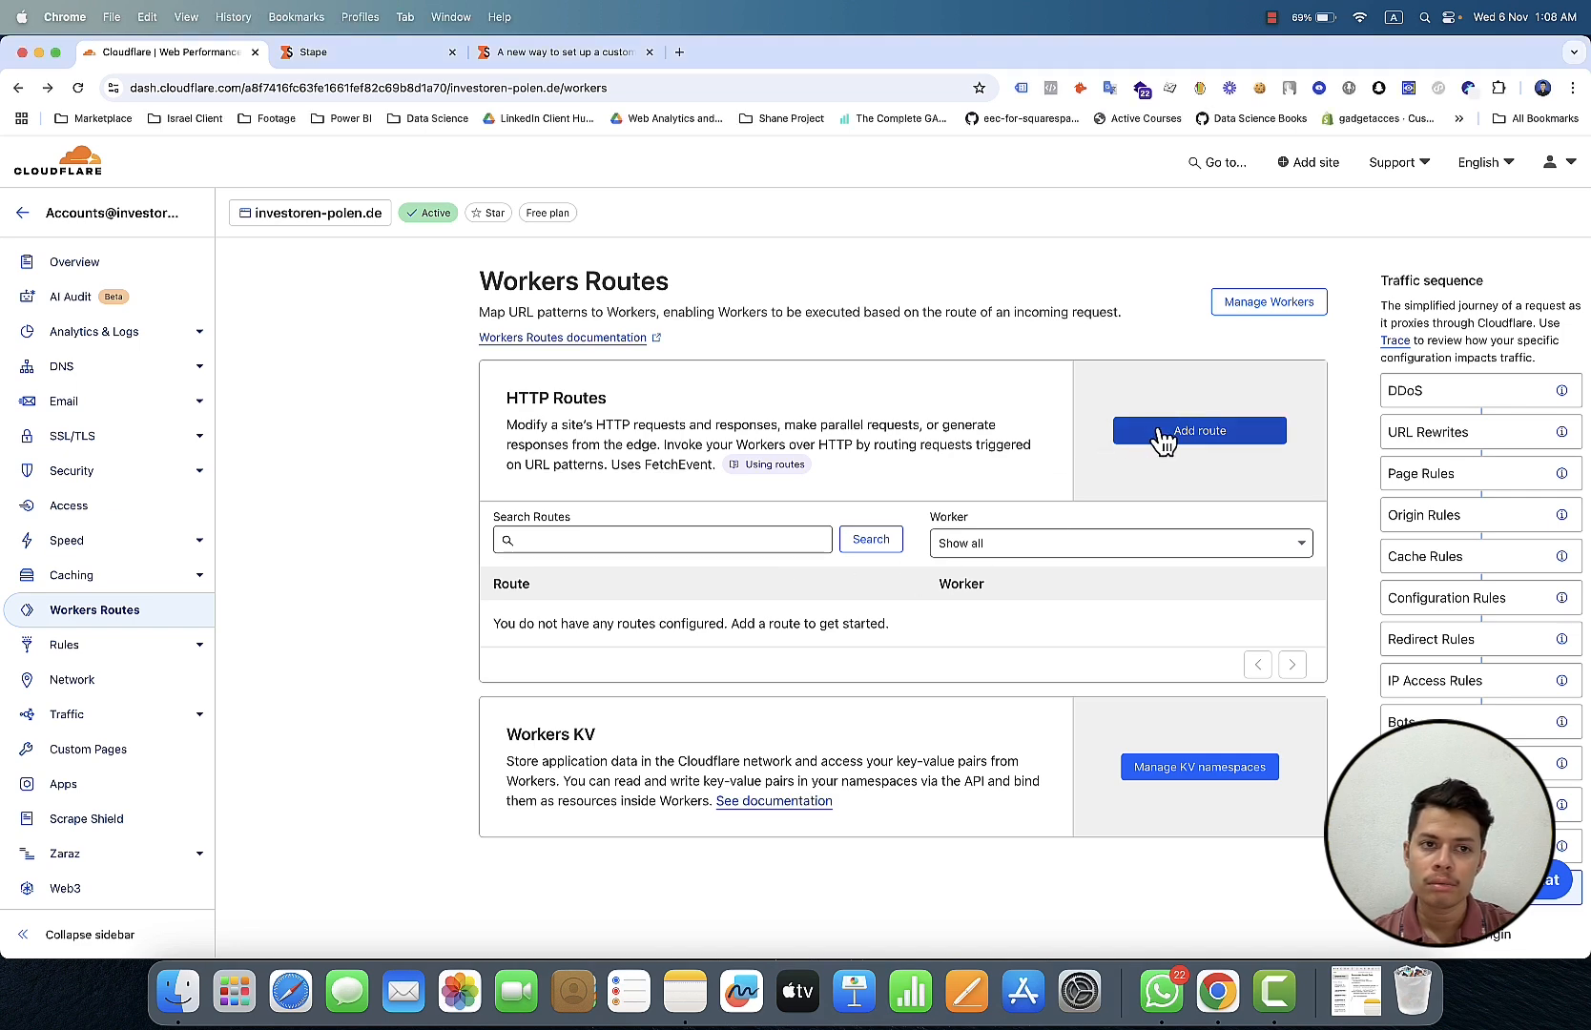
click(1164, 437)
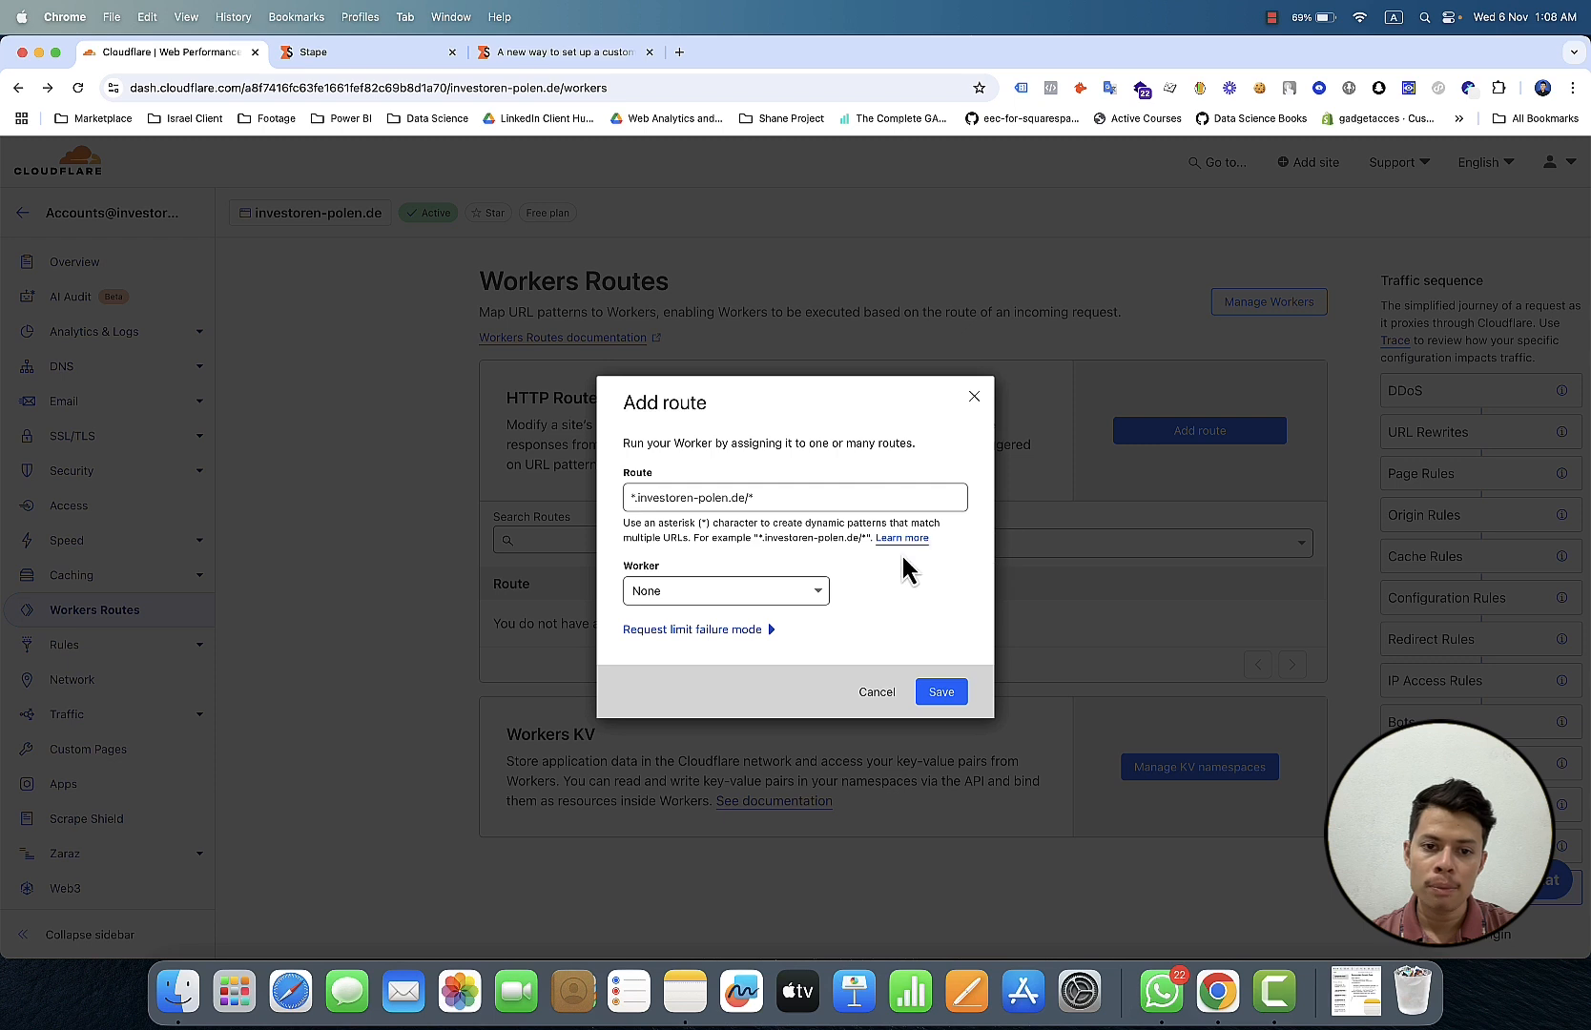
click(799, 599)
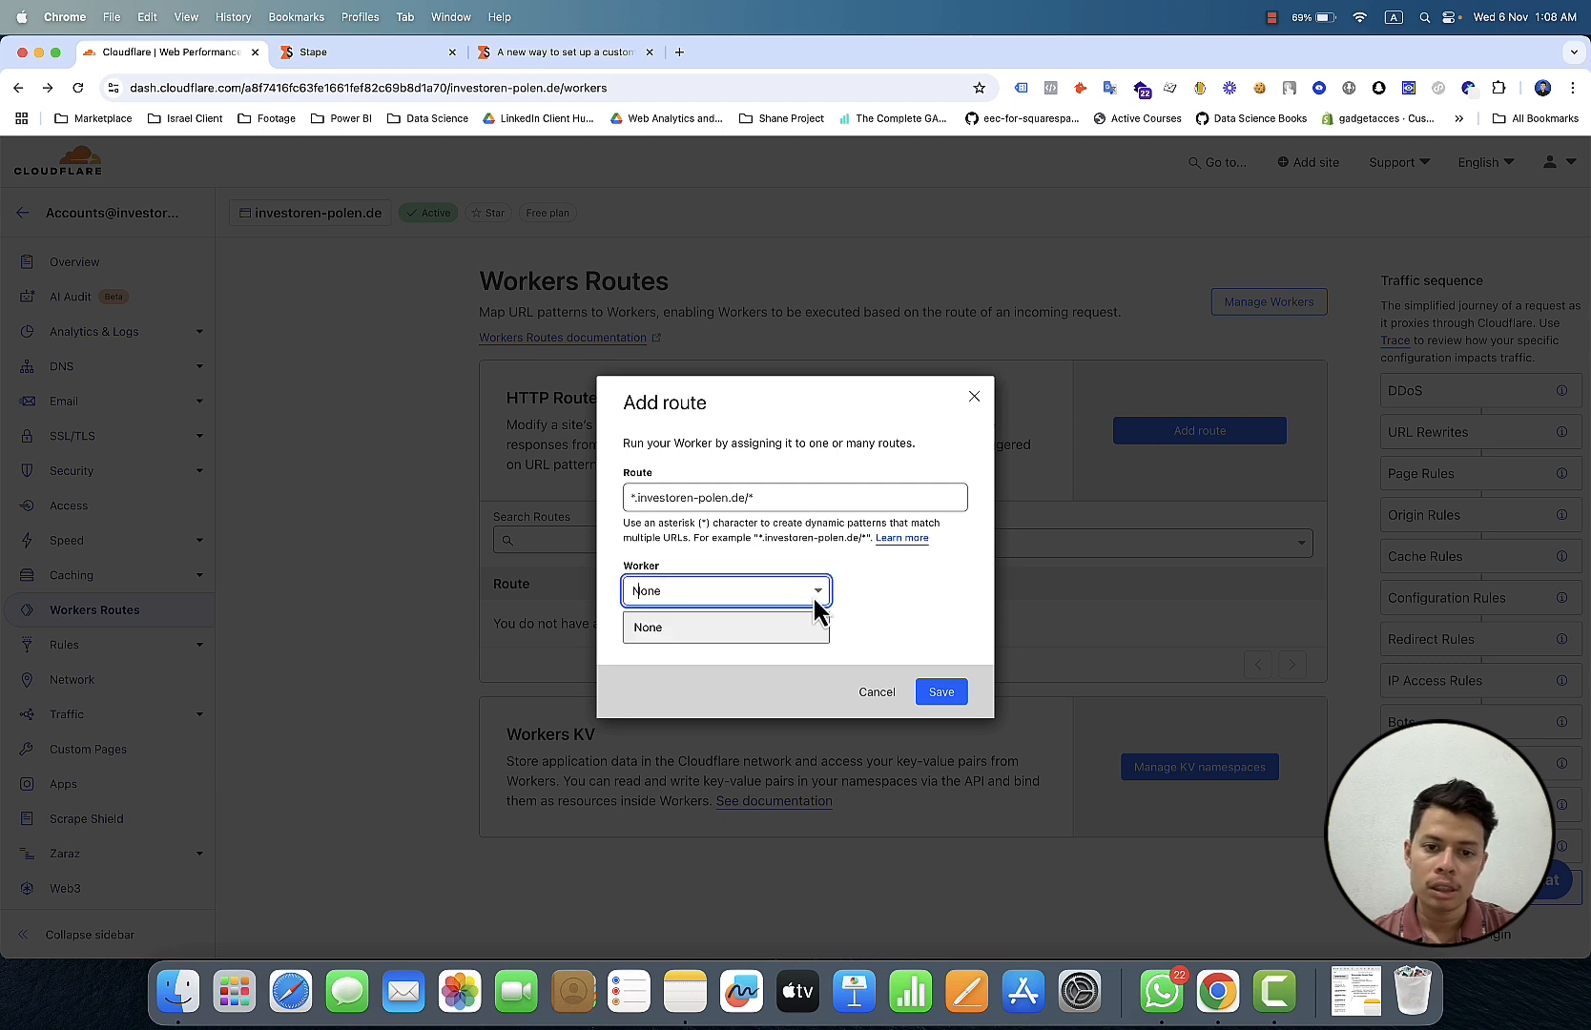
click(814, 599)
click(815, 601)
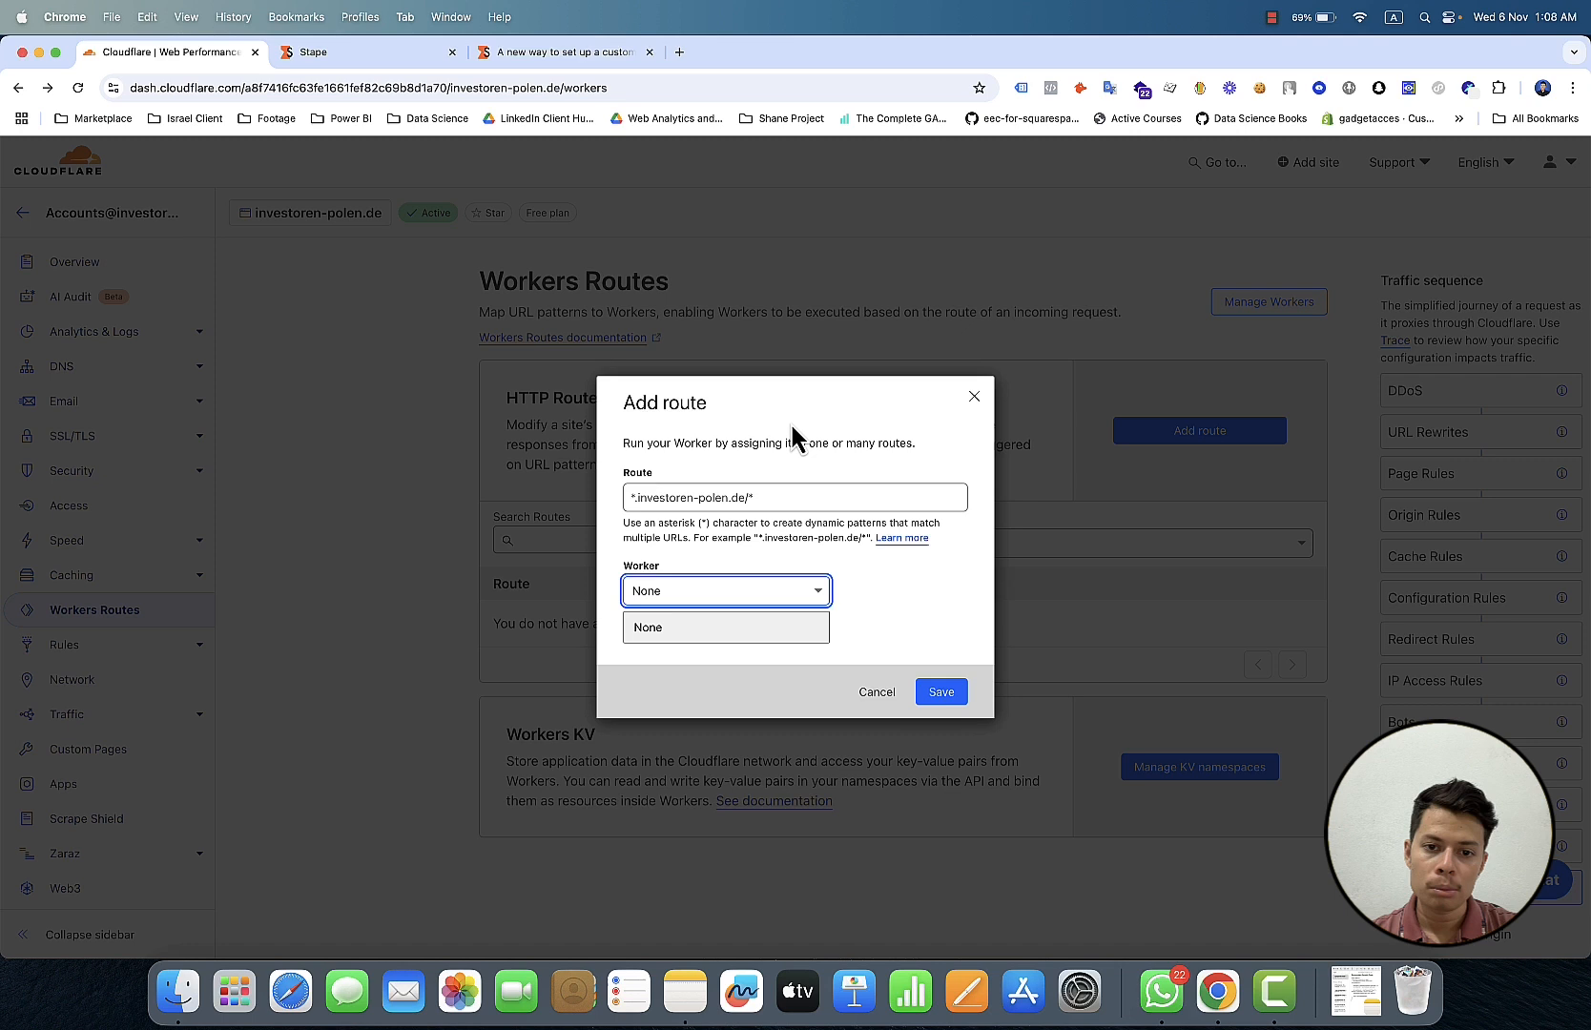
click(797, 489)
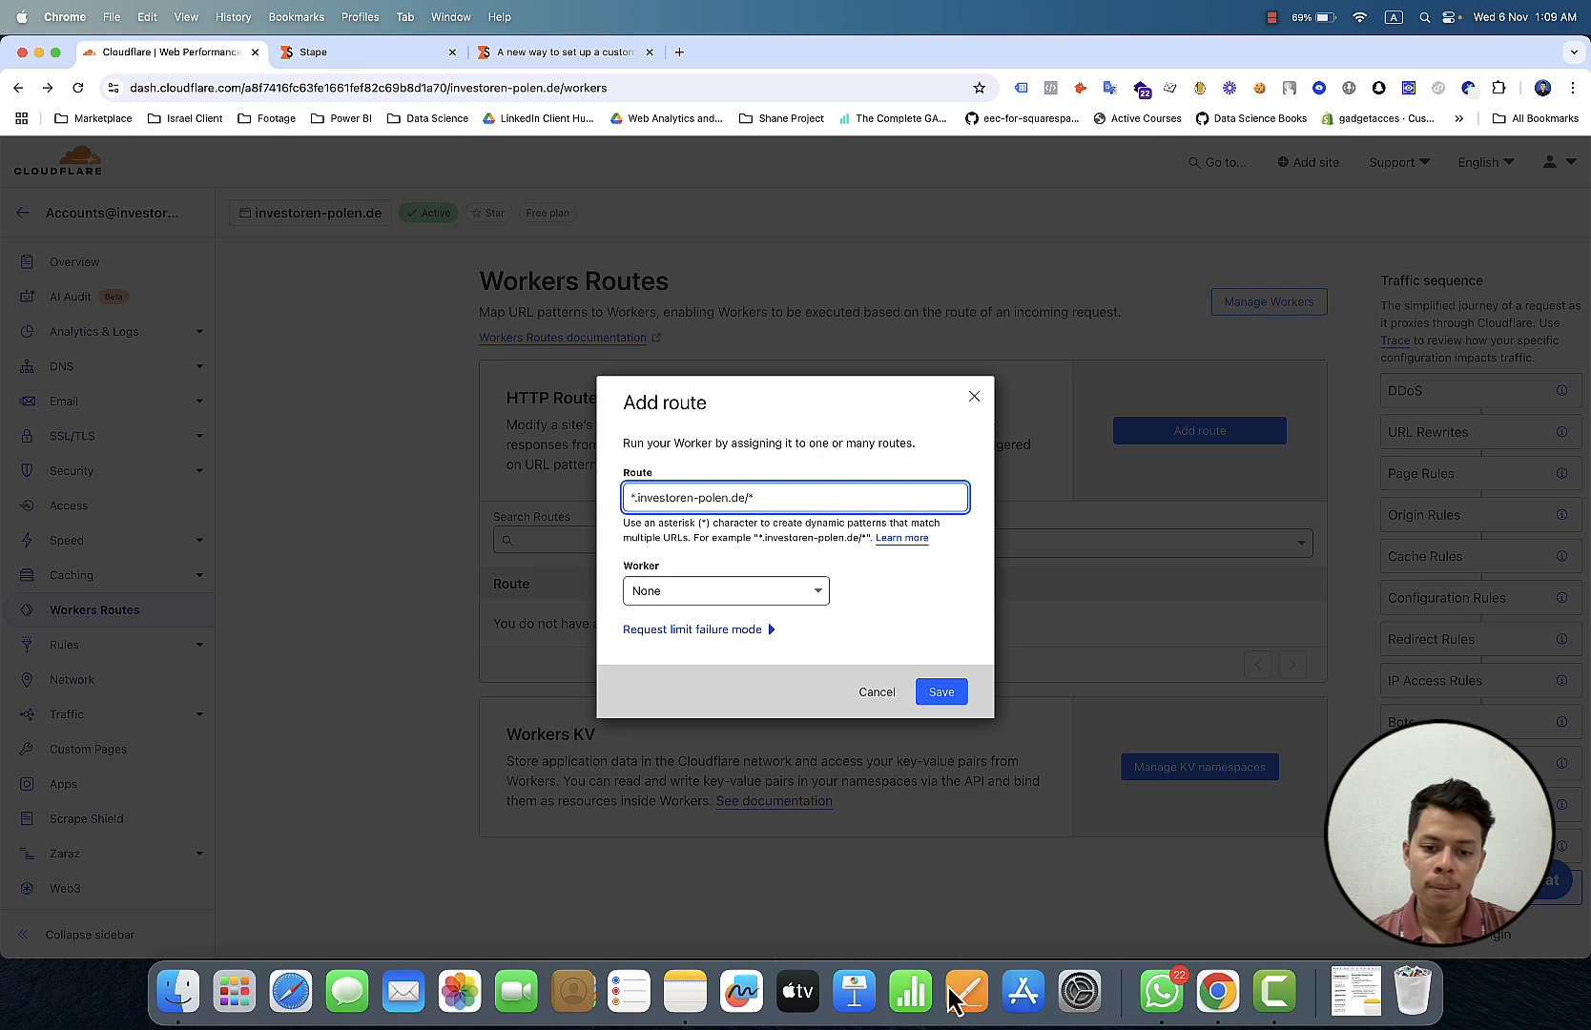
Step: Copy the domain investoren-polen.de from the Same origin Domain Code note and replace the default route with it, followed by a slash
click(700, 1014)
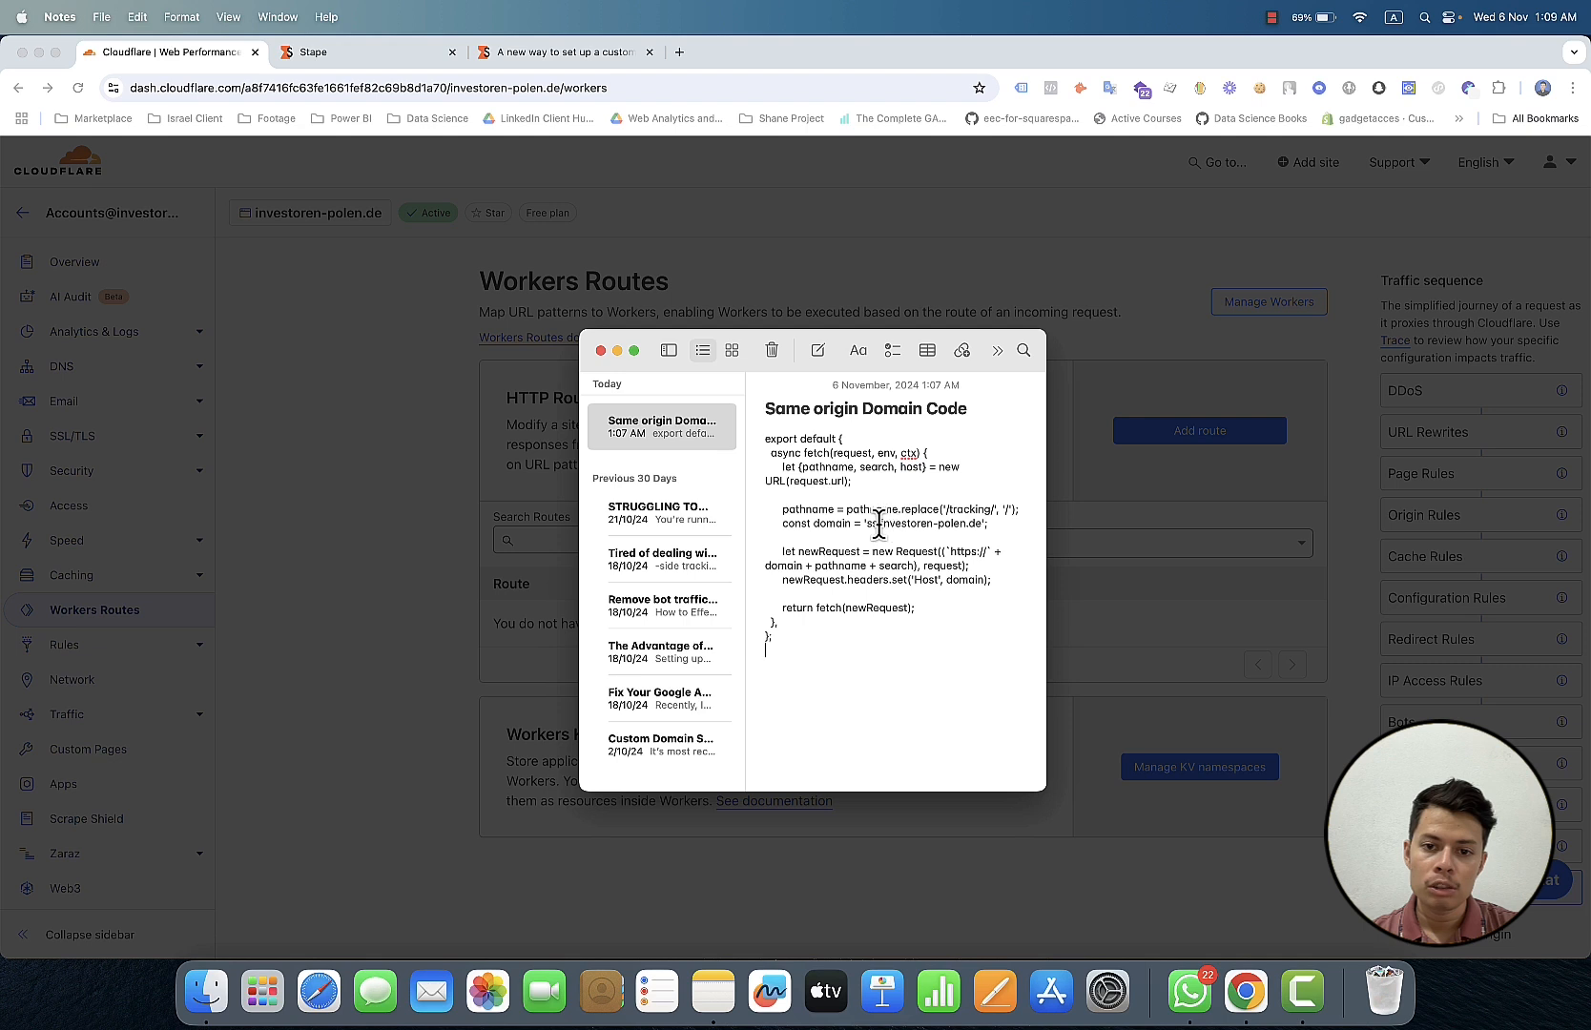
drag(882, 523, 981, 525)
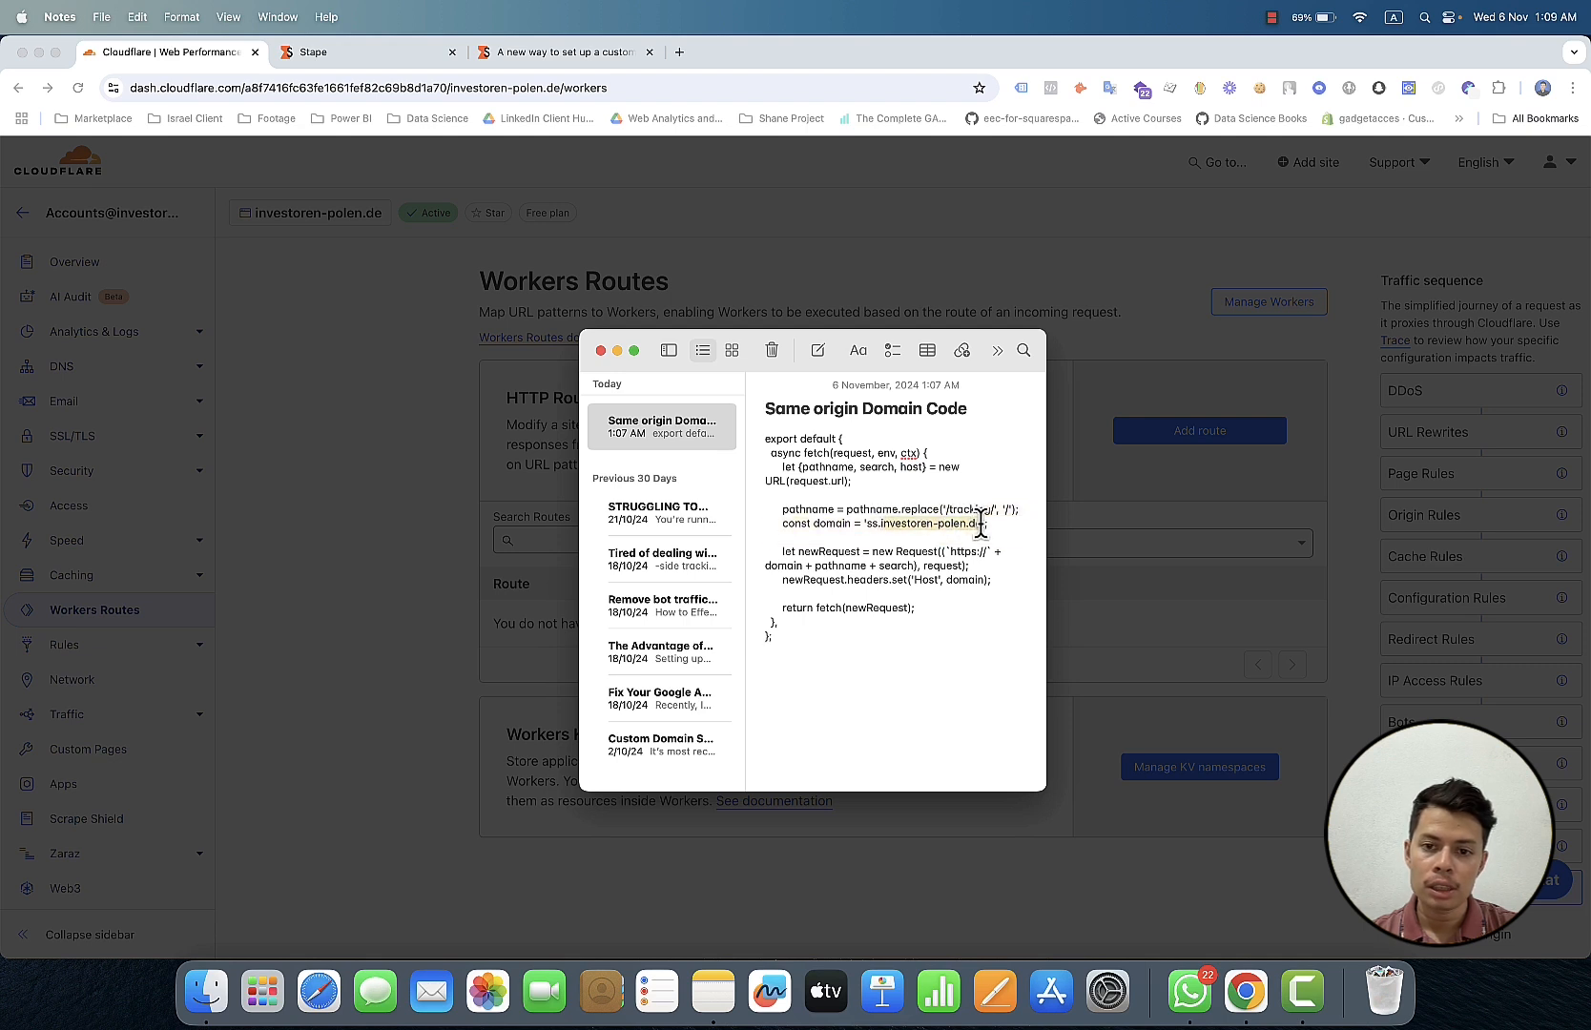
right_click(961, 526)
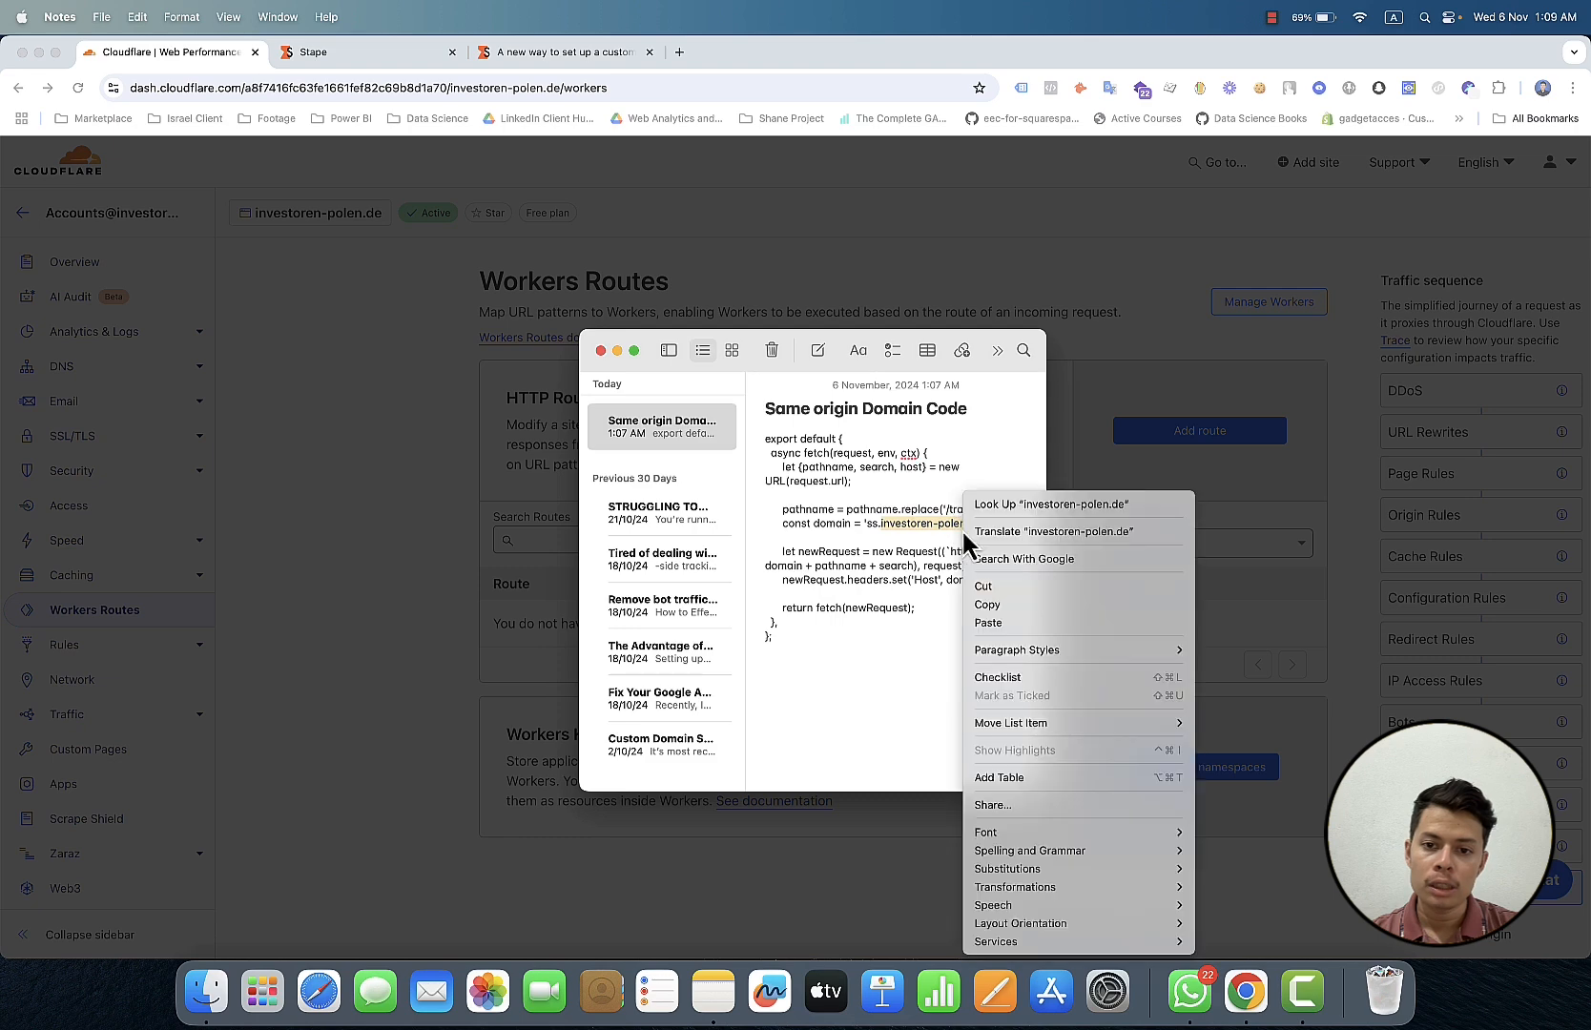
click(991, 604)
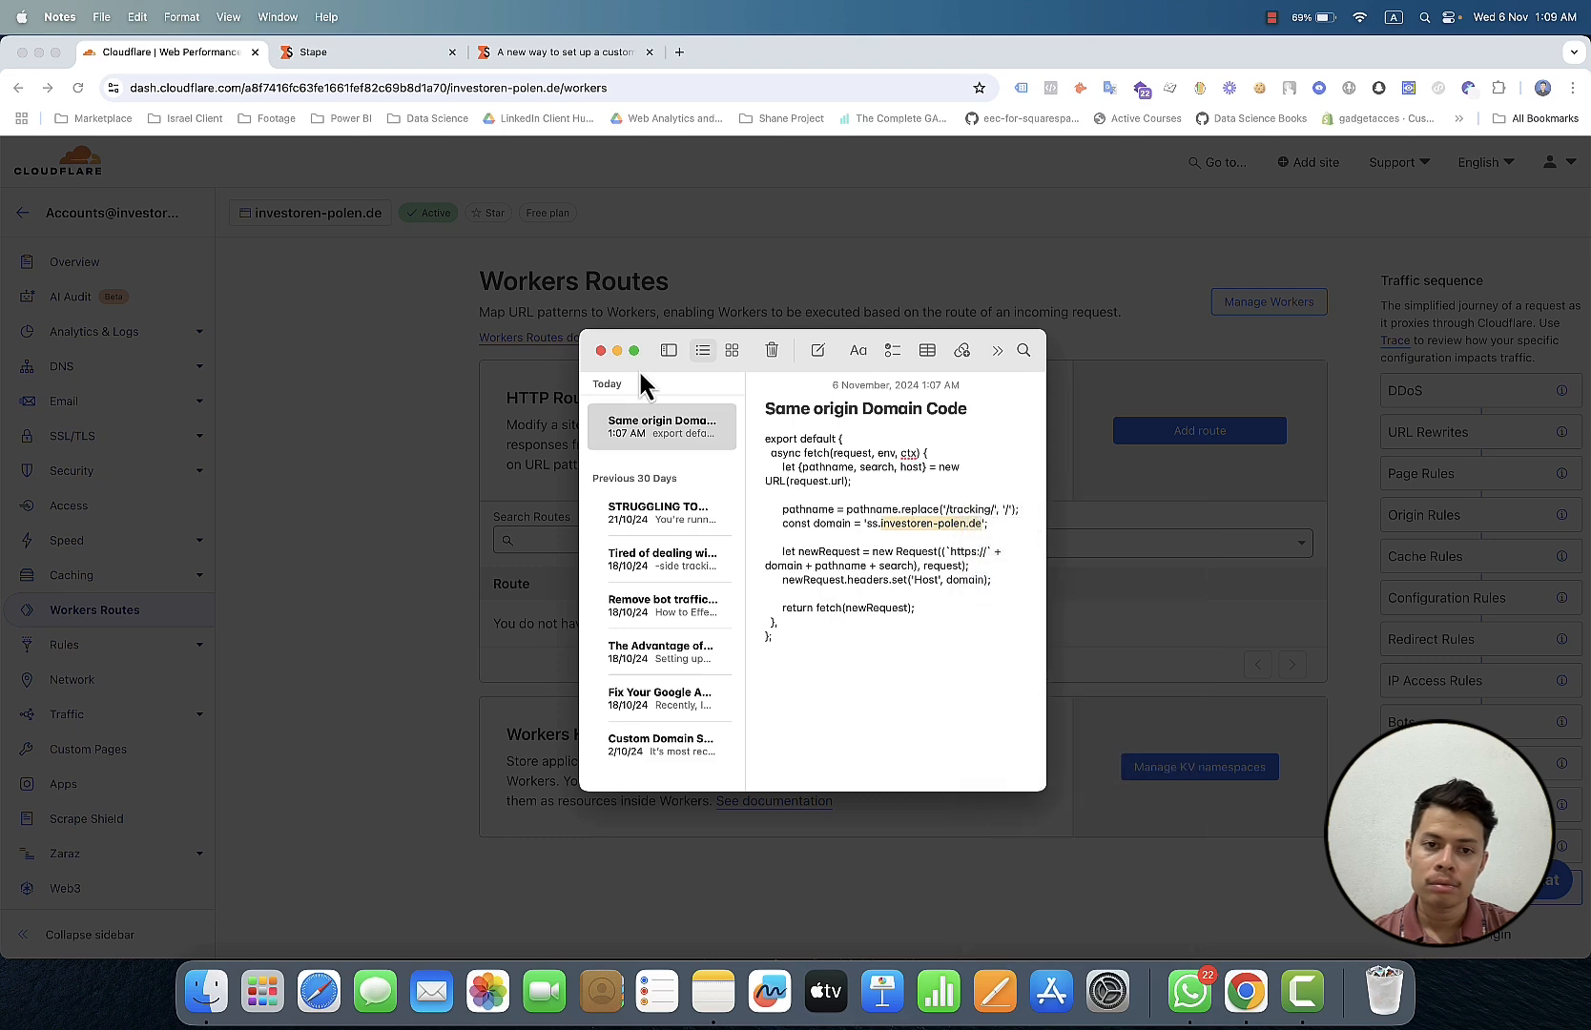
click(616, 351)
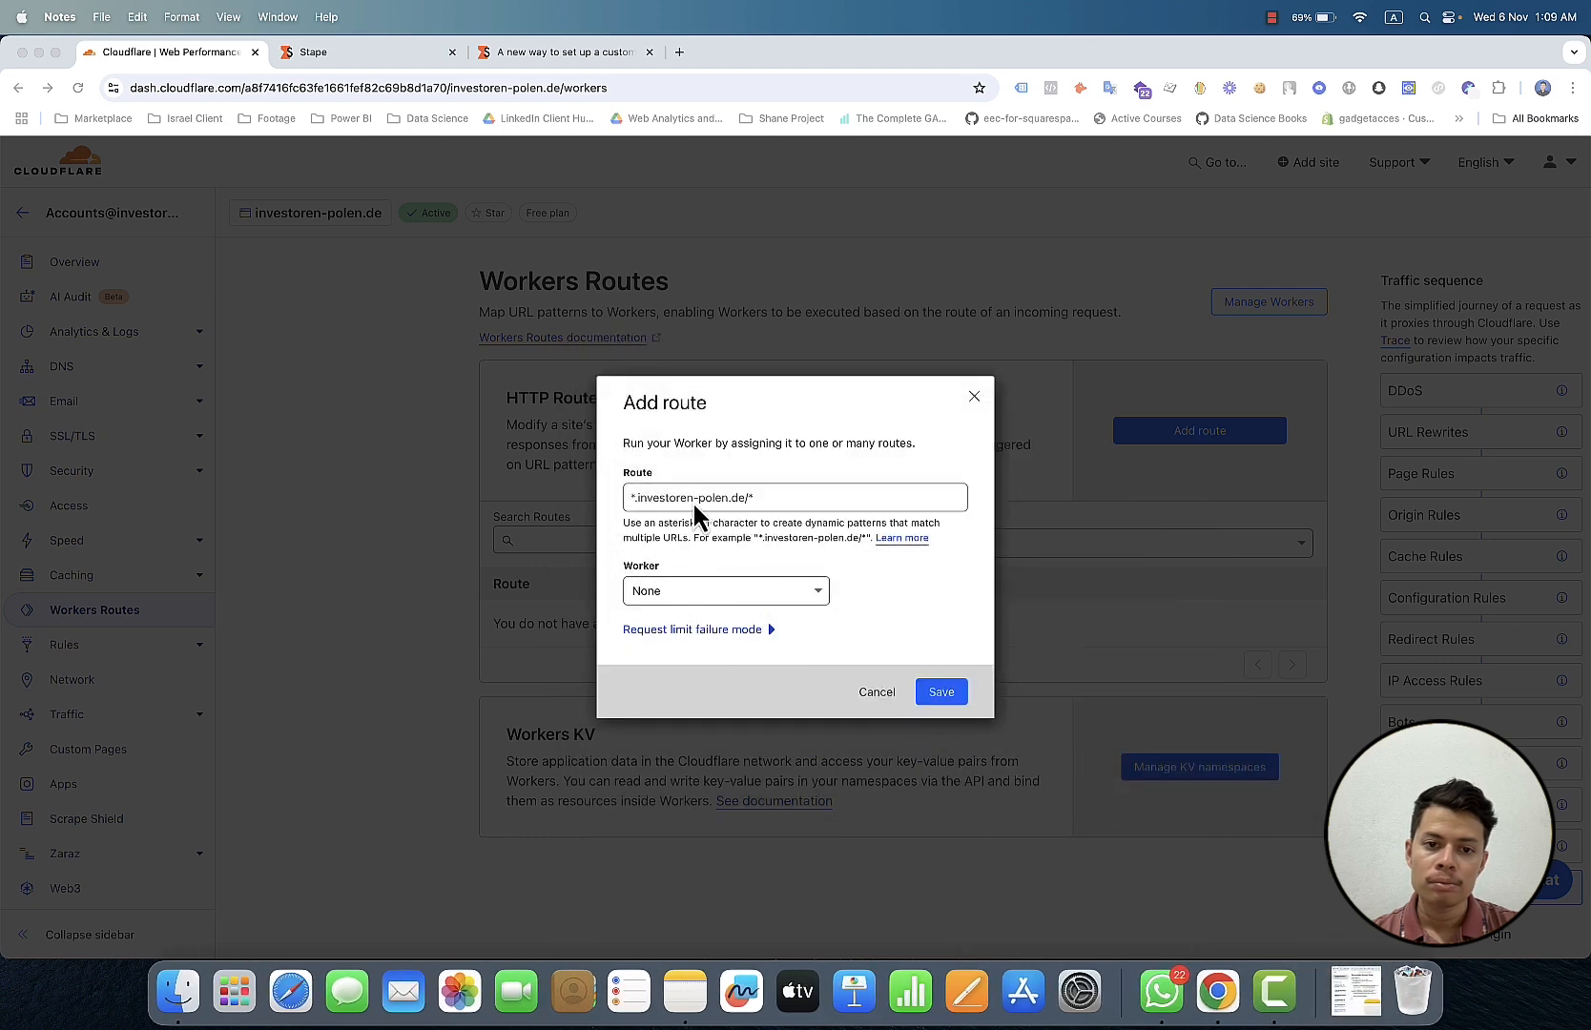
click(694, 504)
right_click(695, 501)
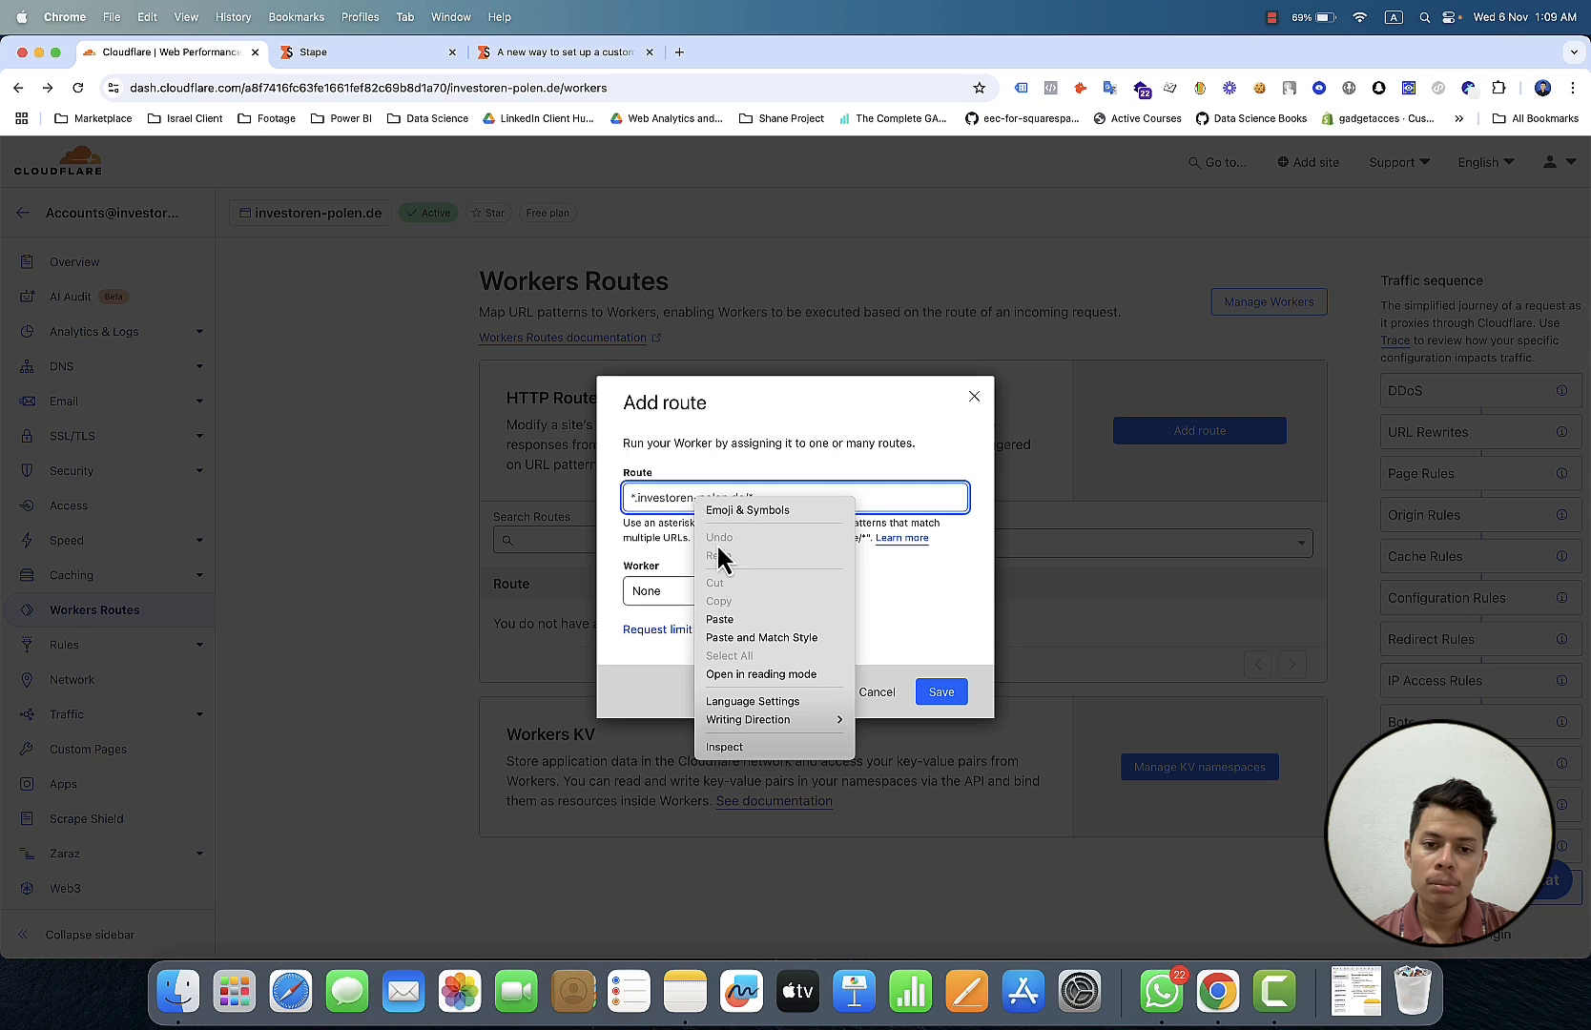
click(743, 621)
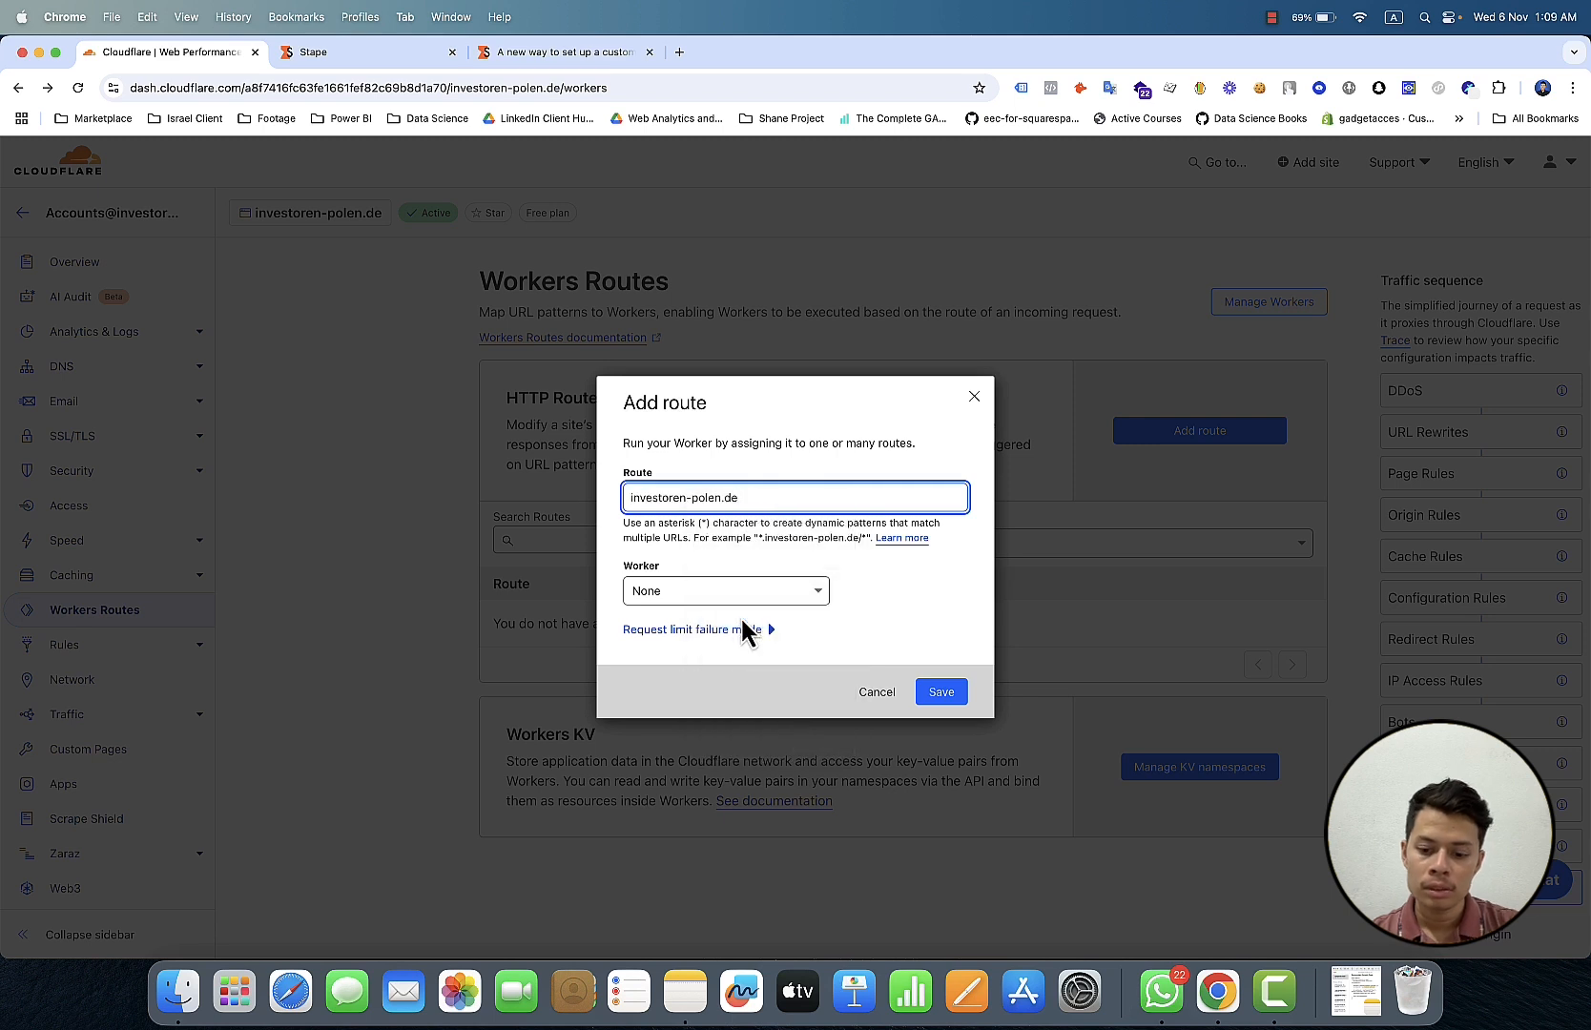
text(/)
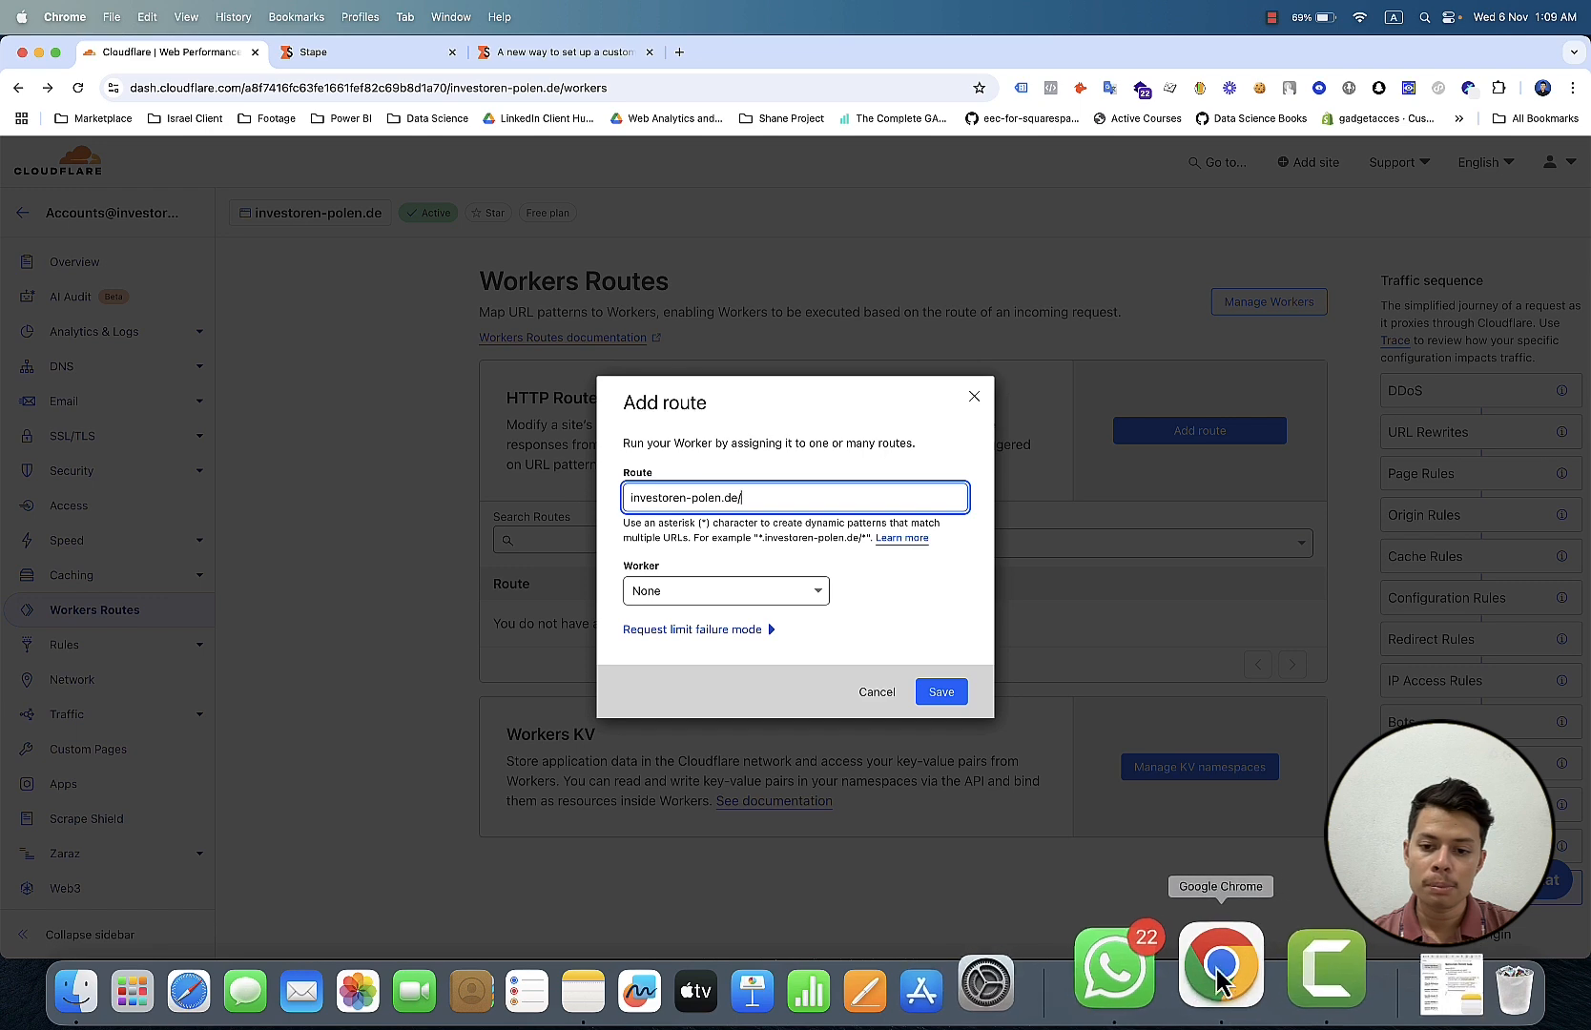
Step: Copy the word tracking from the note's pathname line and add it to the route after the domain, ending with an asterisk
click(679, 962)
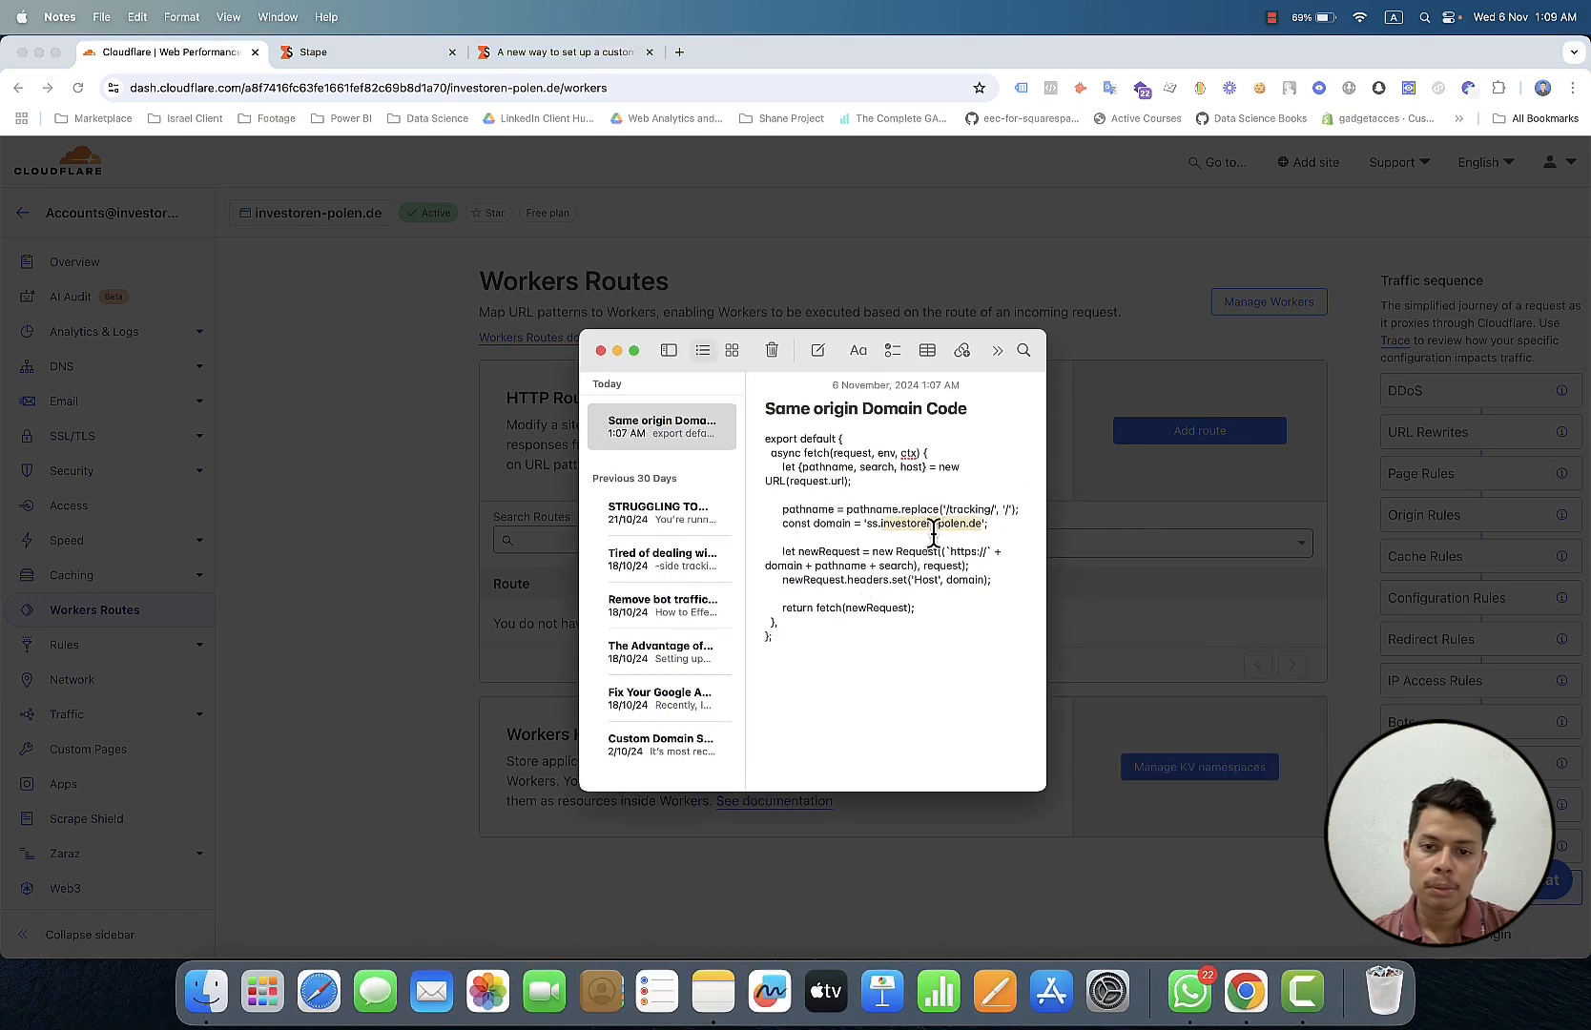
right_click(968, 510)
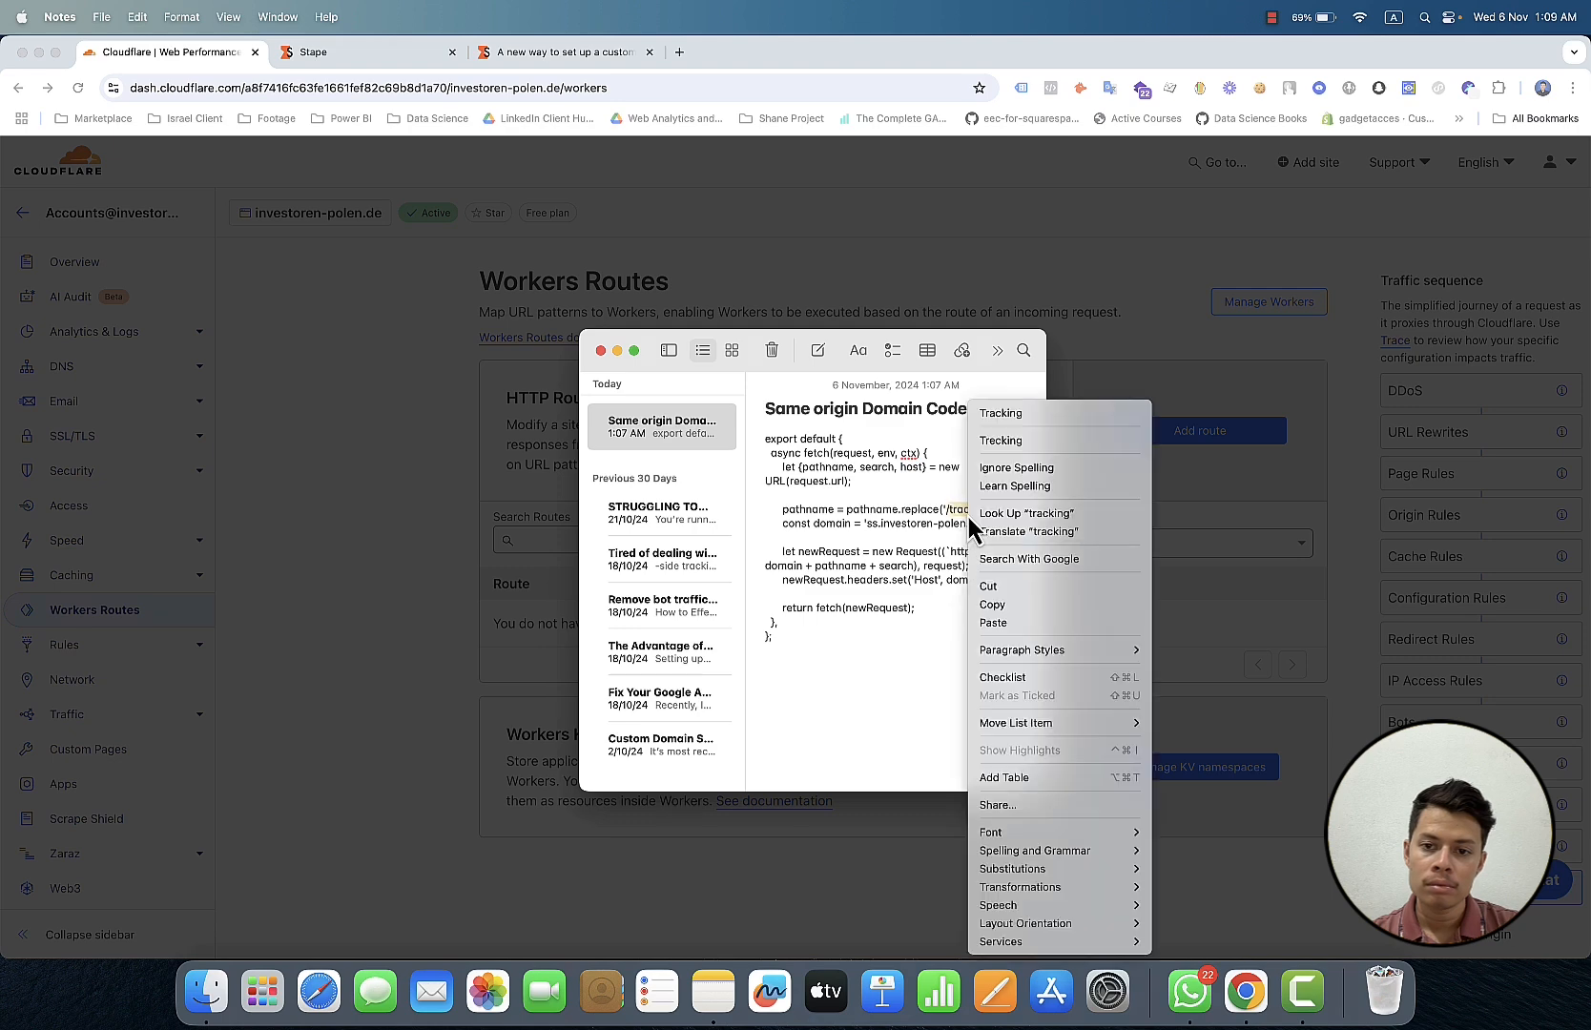
click(1013, 609)
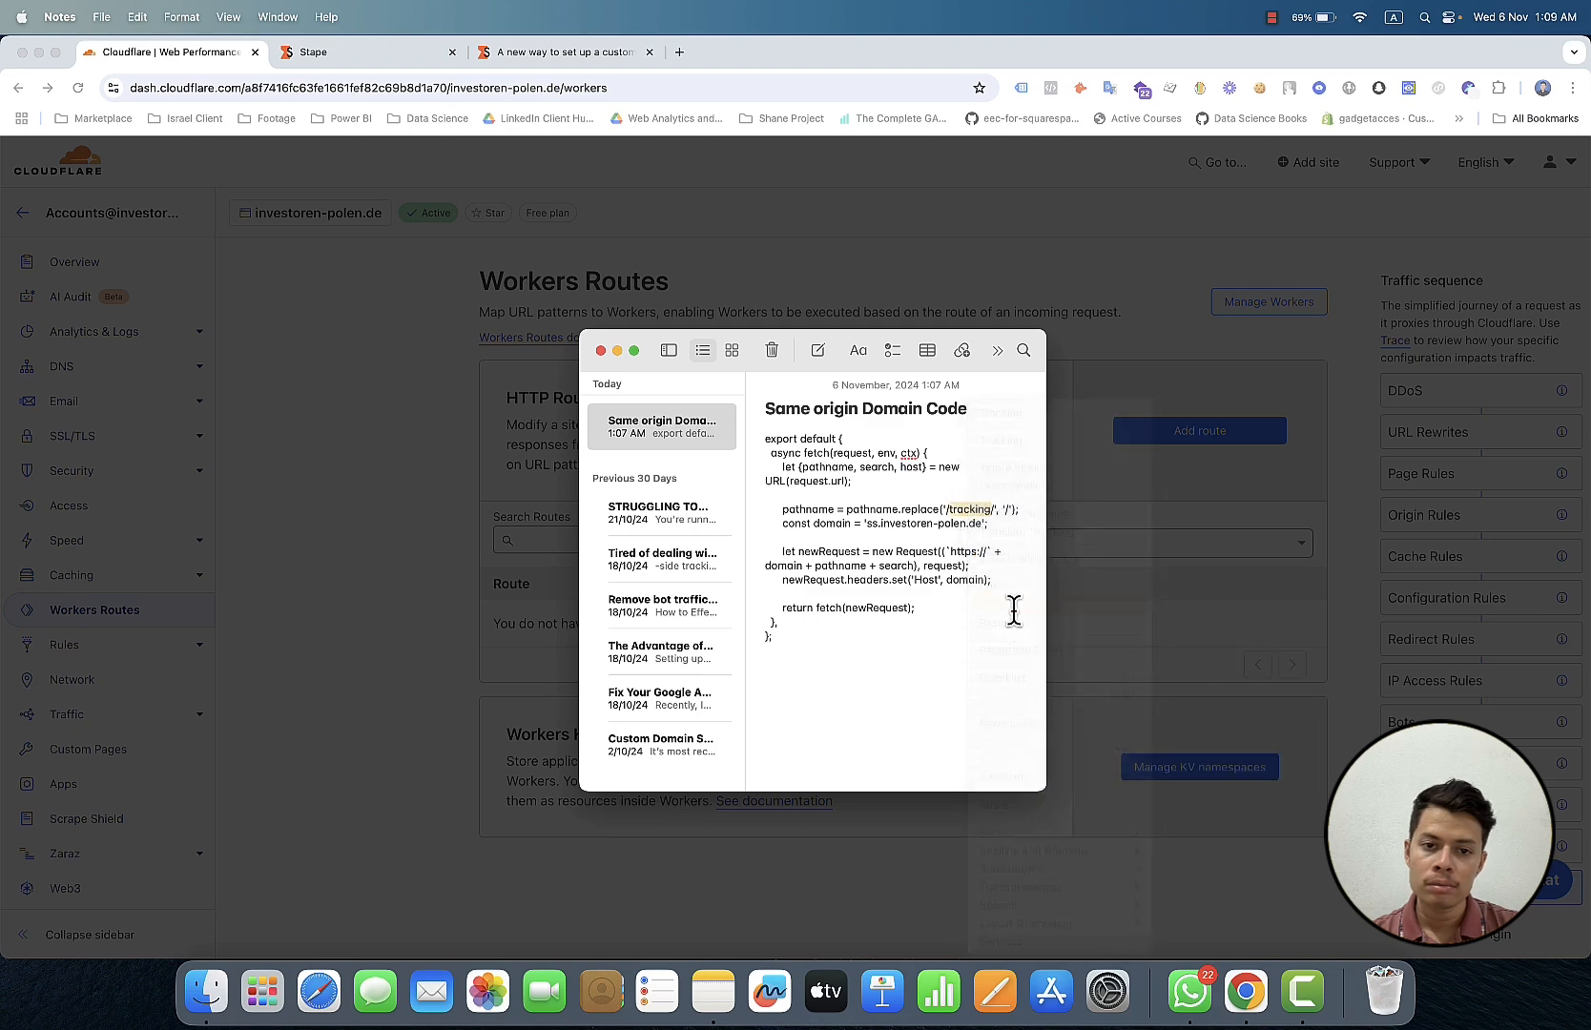
click(617, 351)
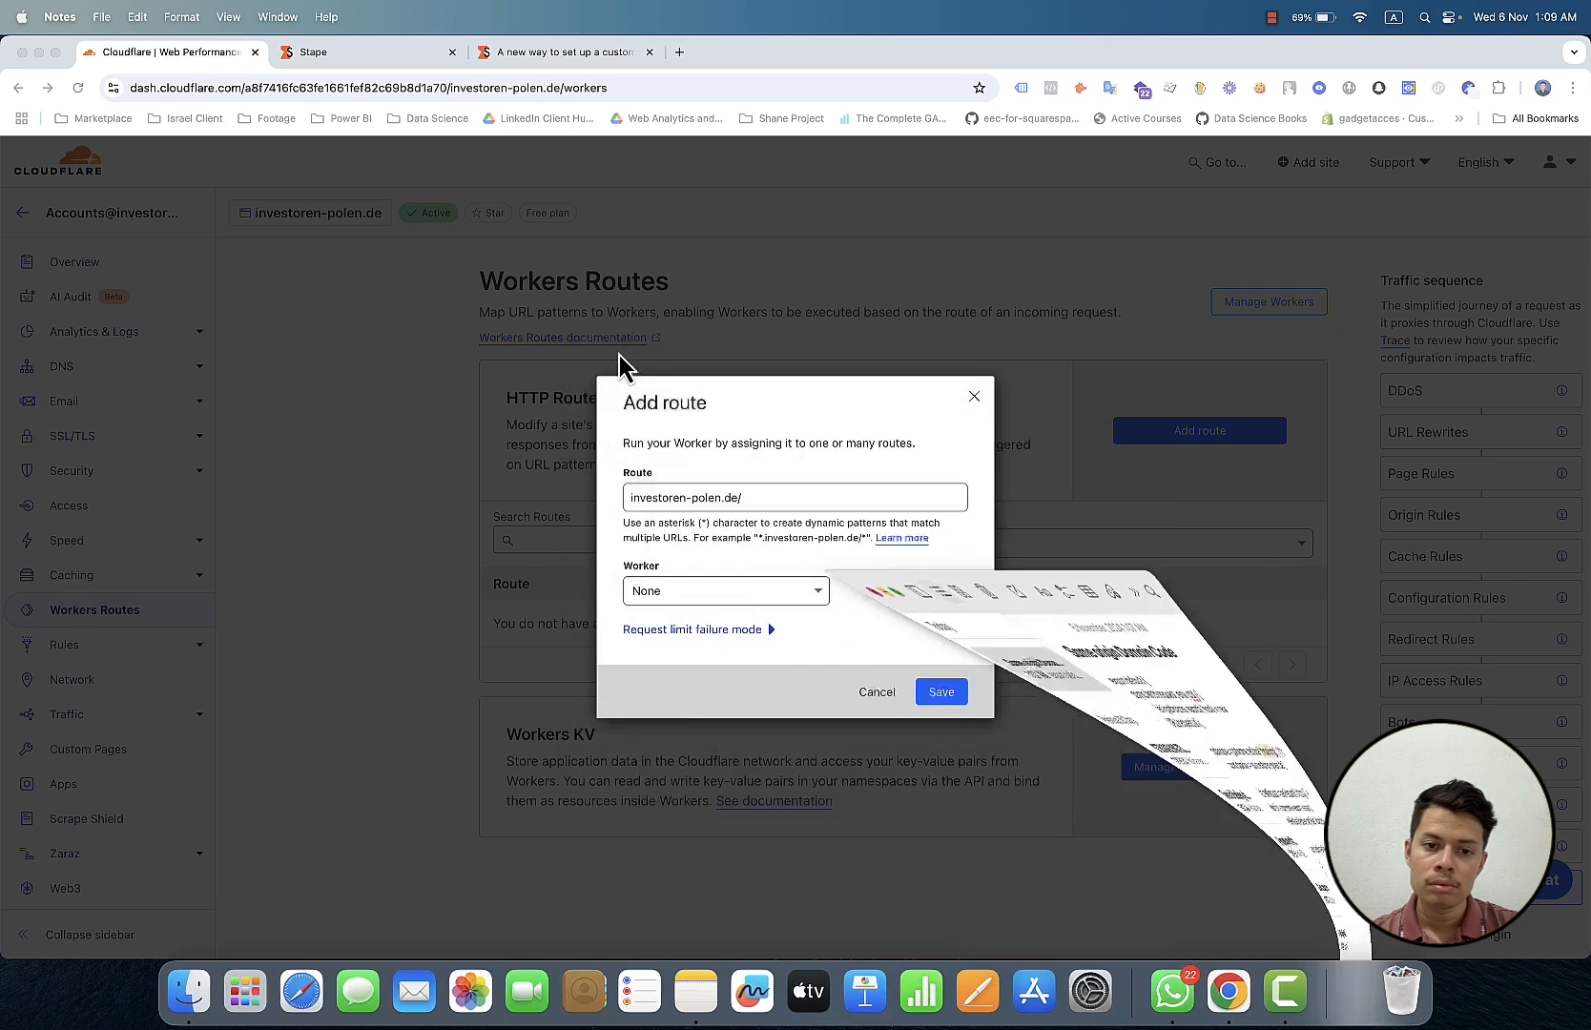
click(757, 501)
right_click(758, 504)
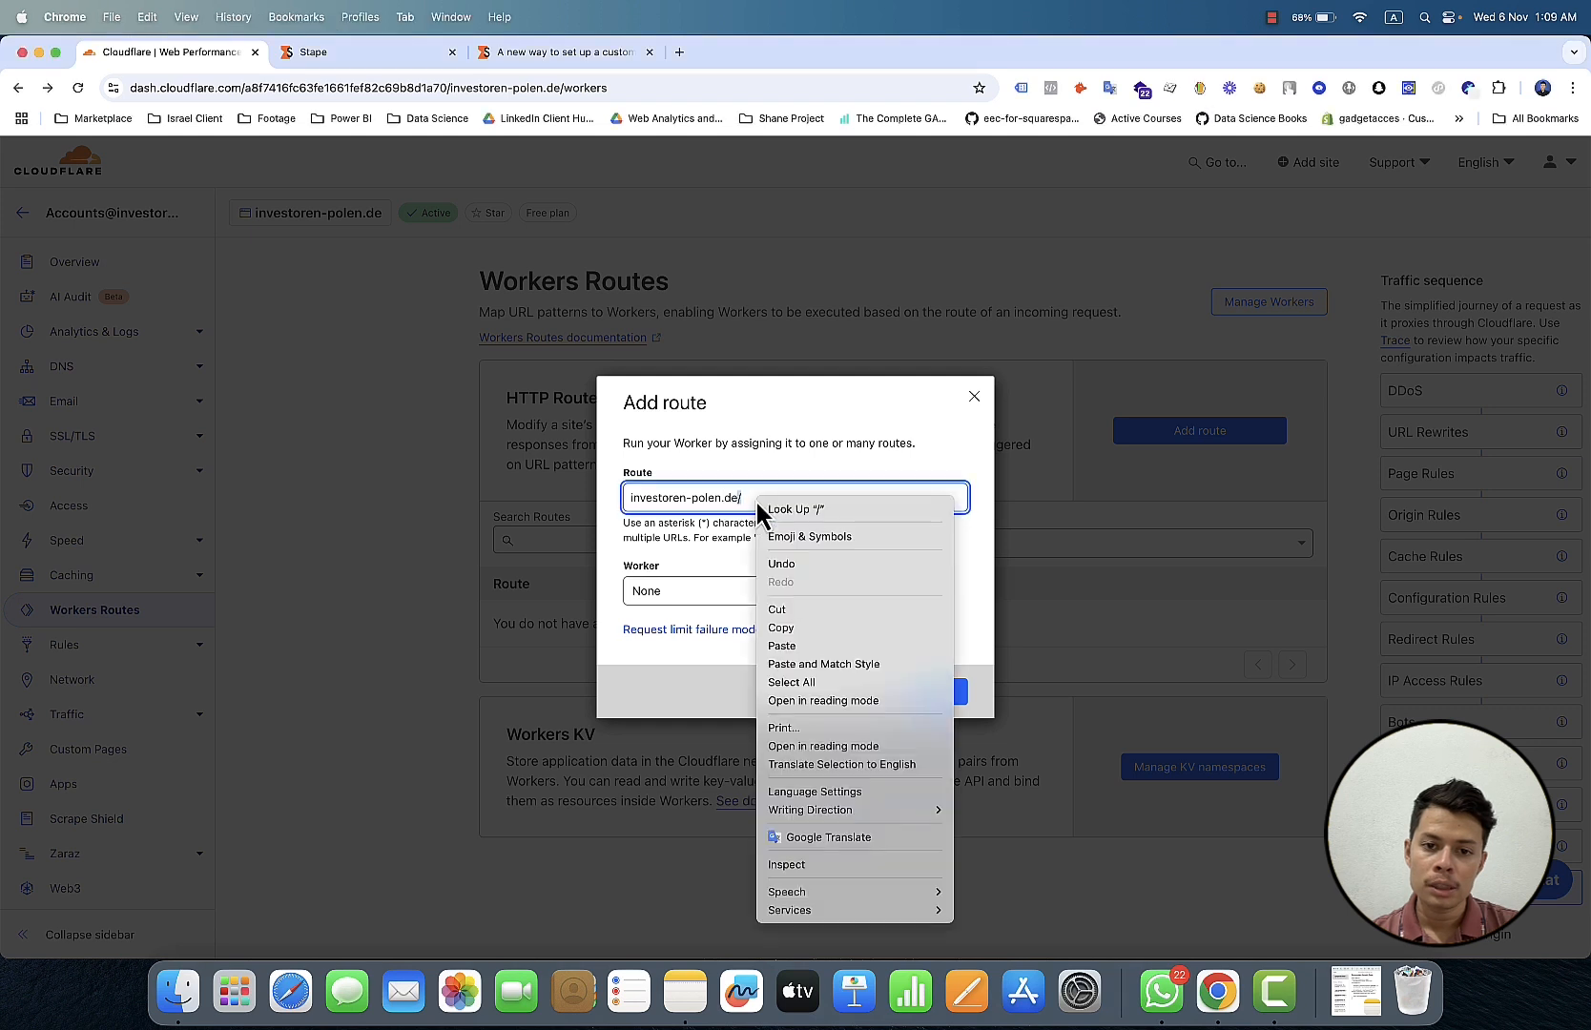
click(795, 648)
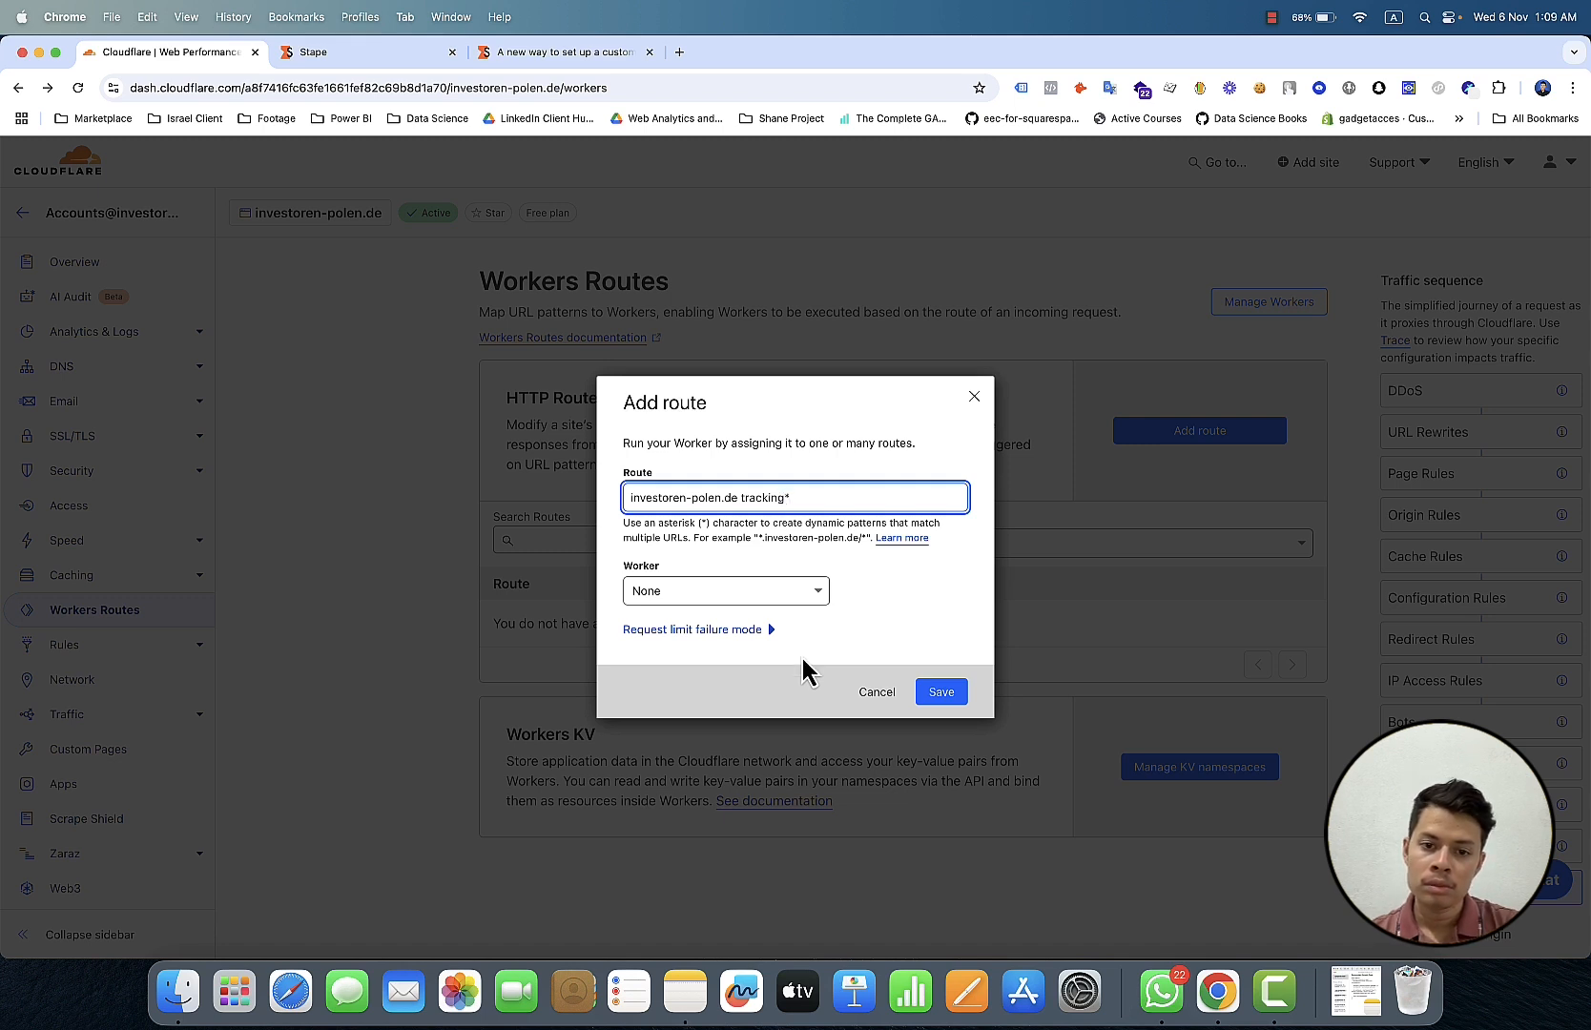
Step: Assign the gtm Worker to the route and correct the route pattern to investoren-polen.de/tracking*
click(764, 589)
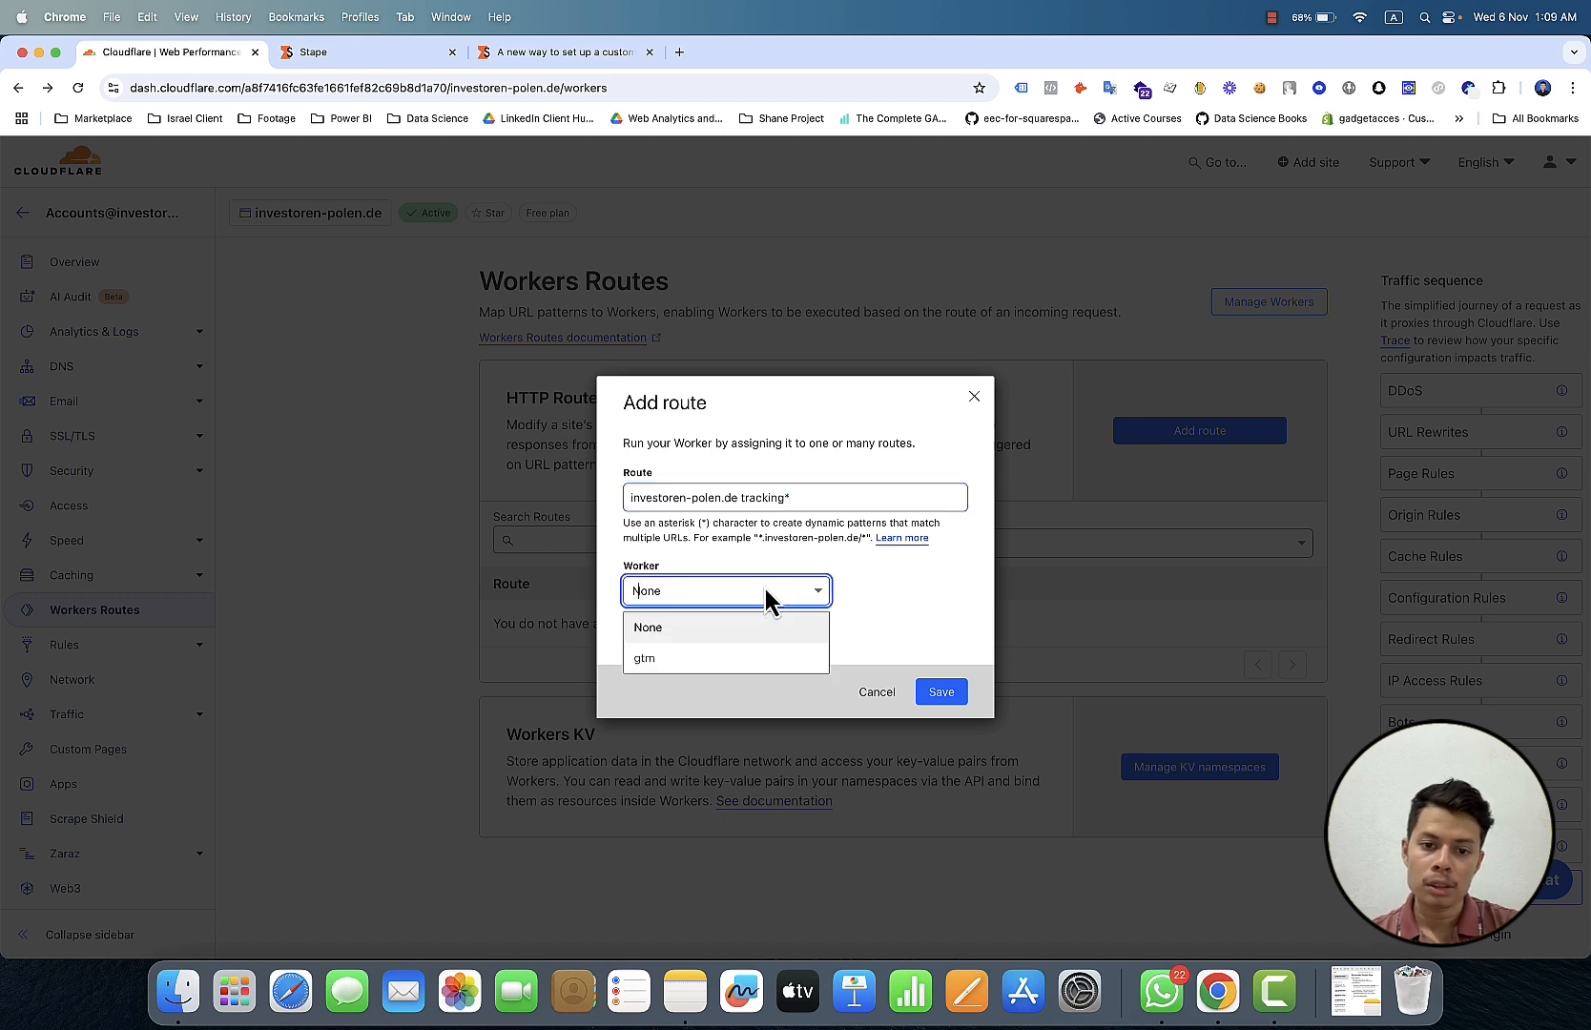
click(755, 660)
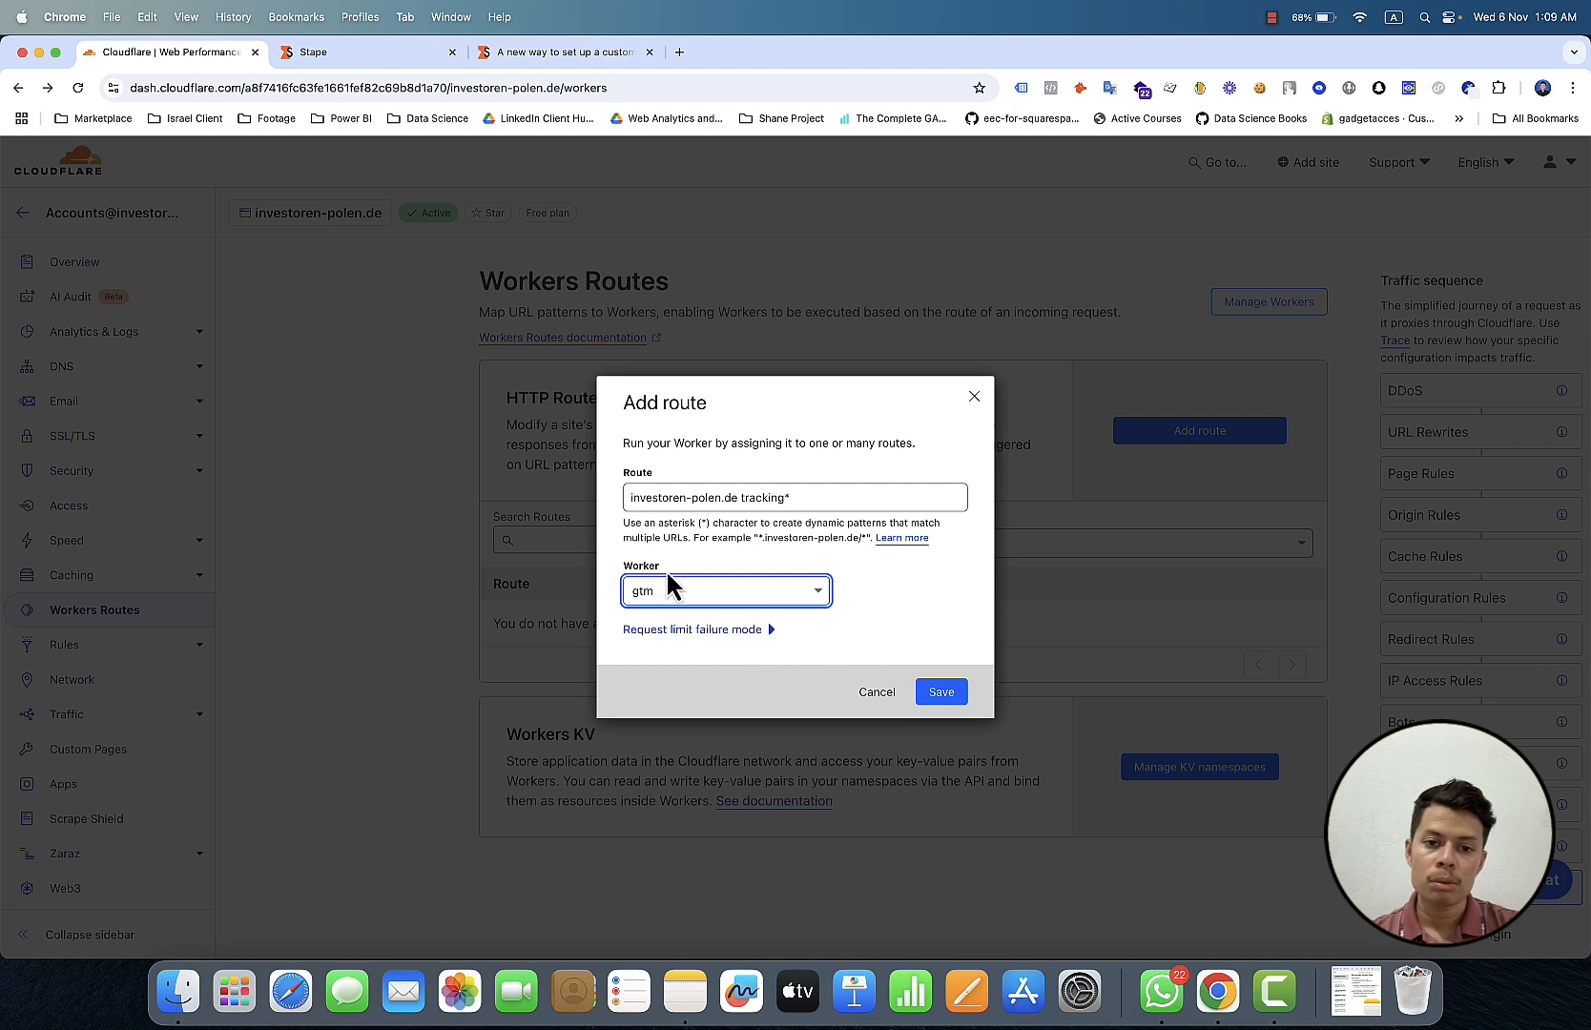
click(744, 500)
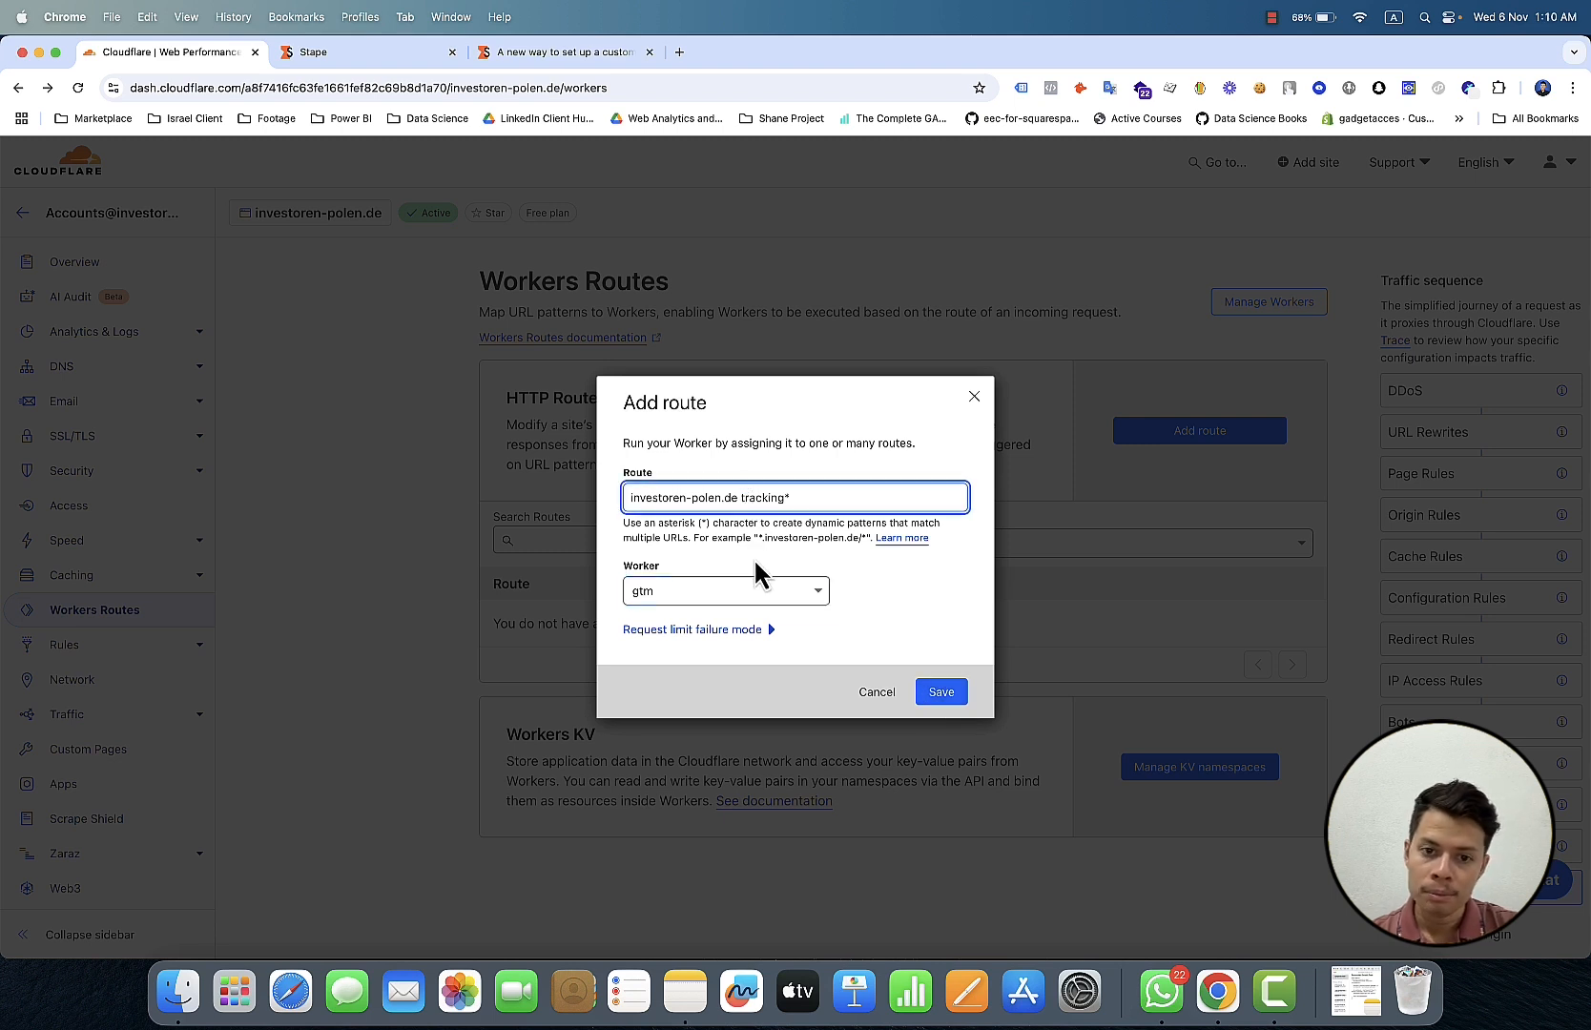
key(BackSpace)
text(/)
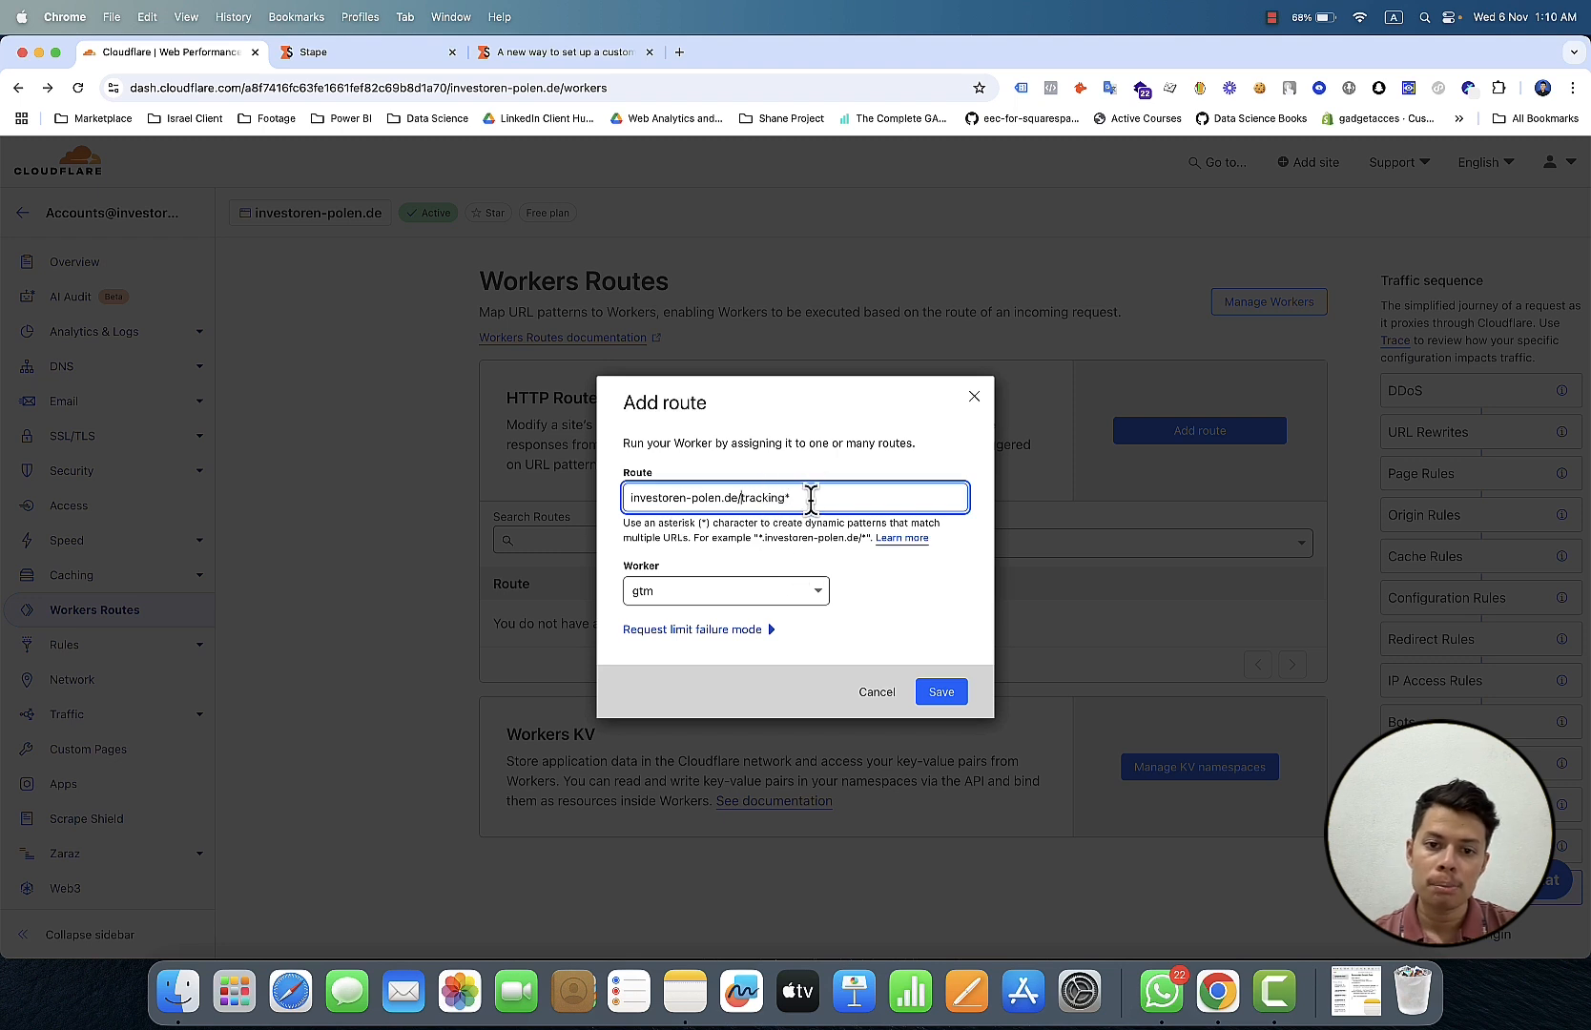
Step: Check the tracking path against the code in the note and save the new route
click(692, 983)
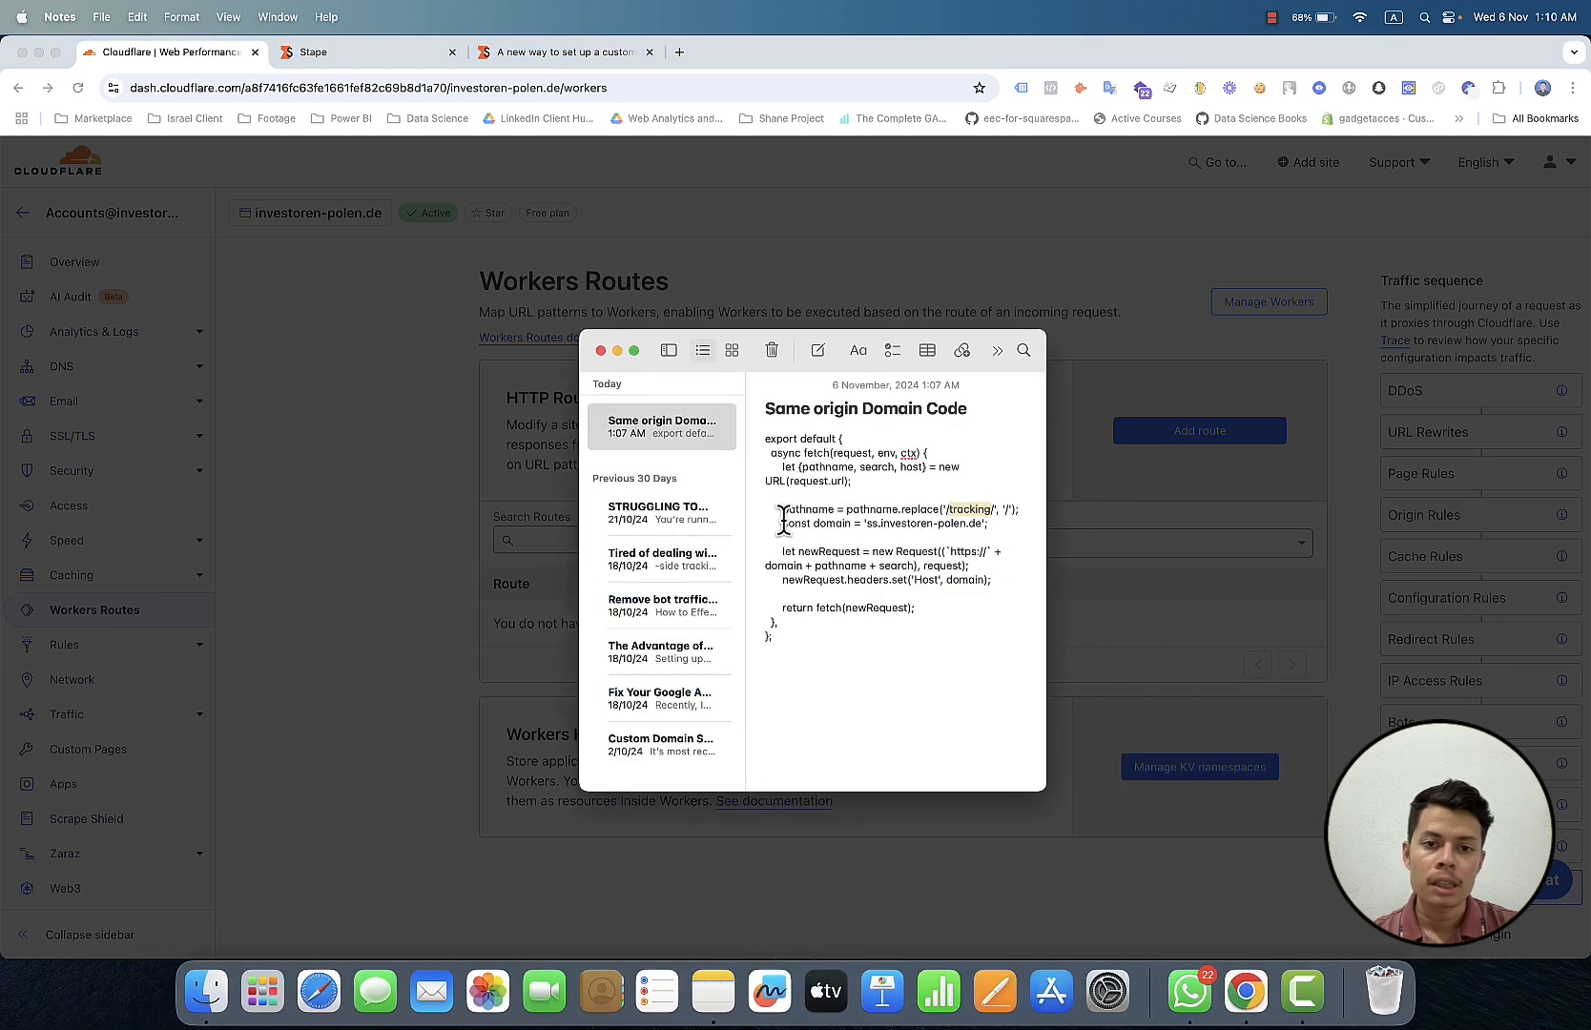
click(617, 351)
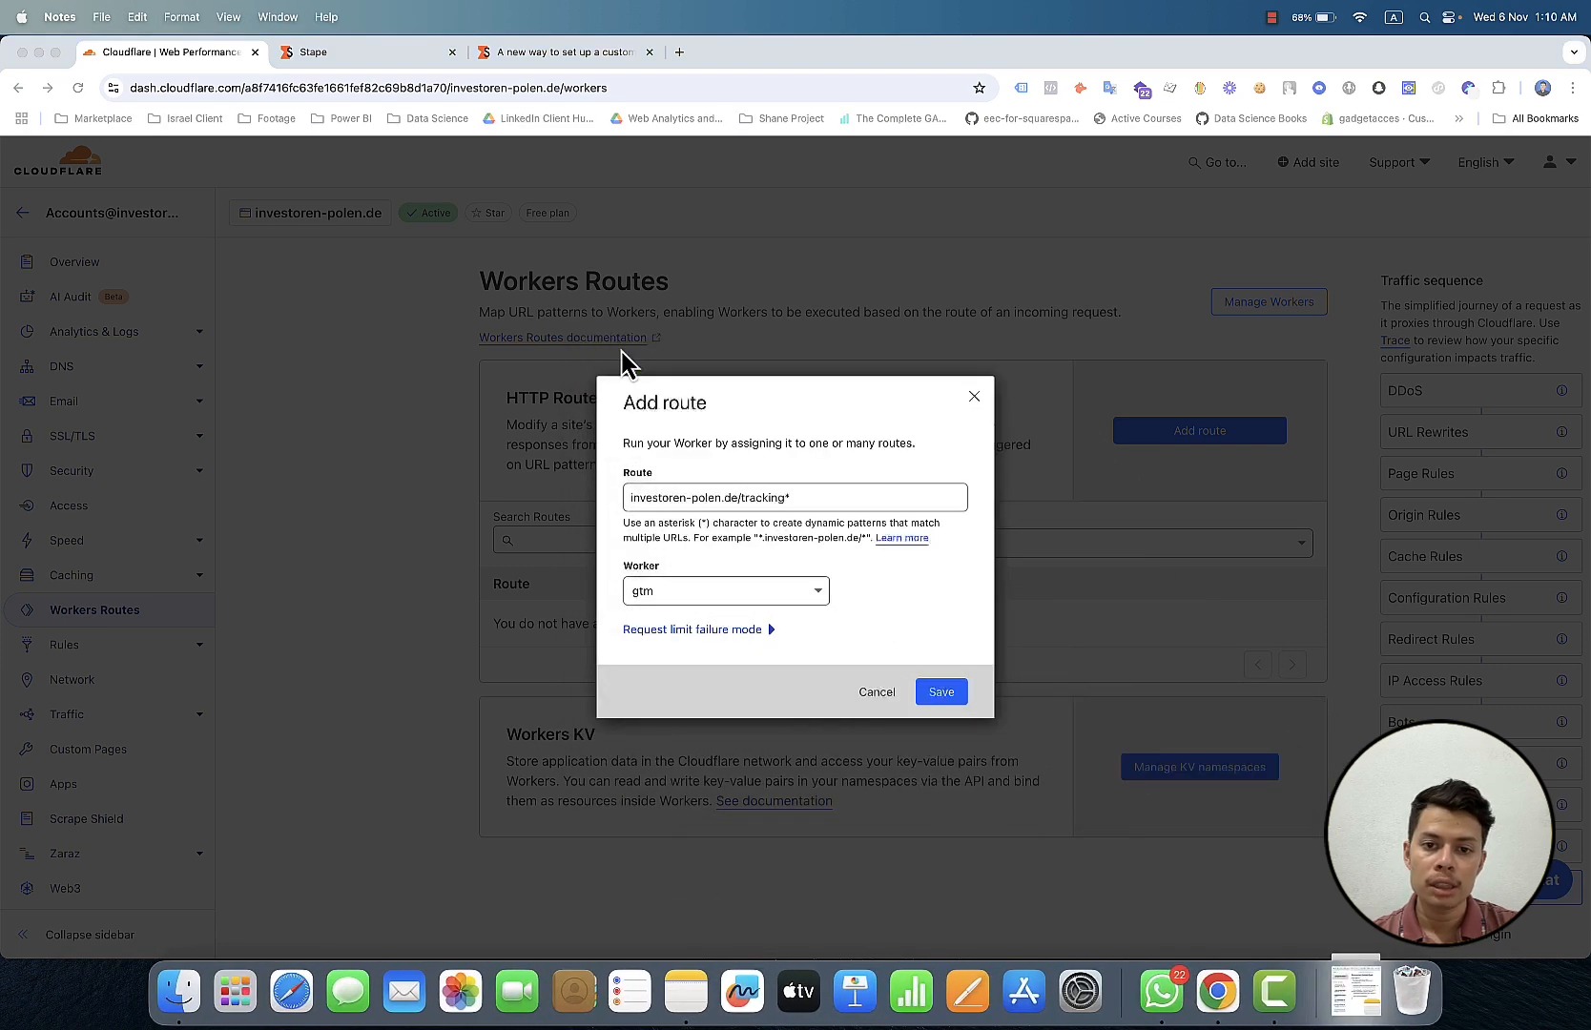
click(817, 499)
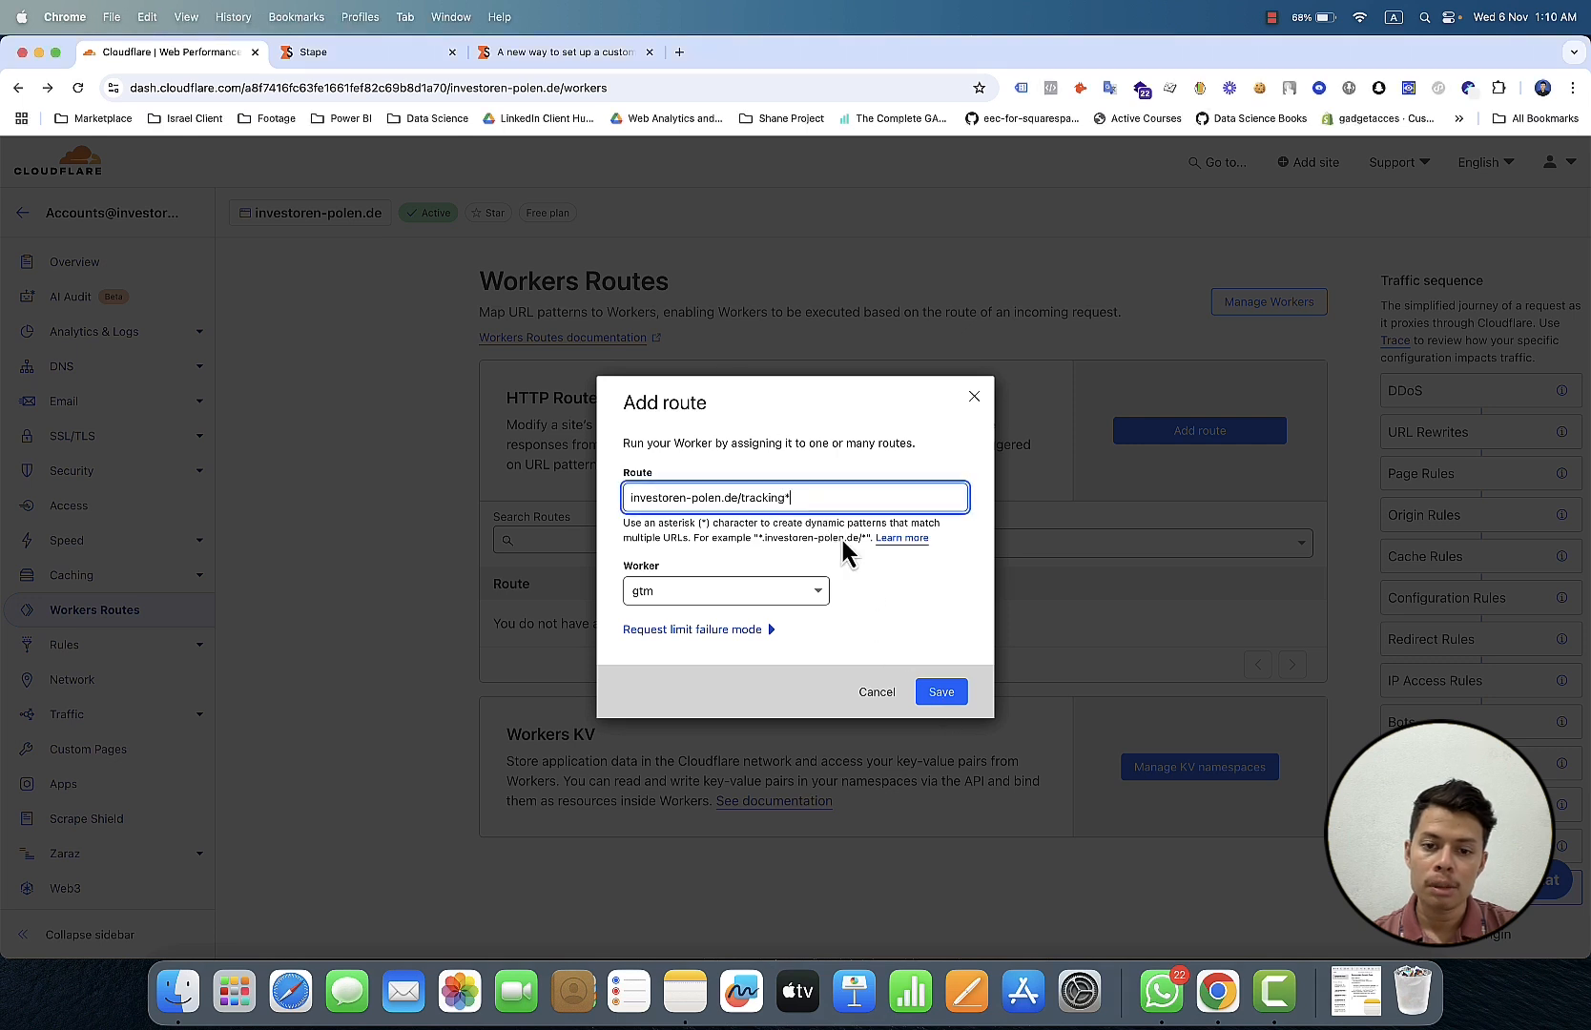
click(939, 695)
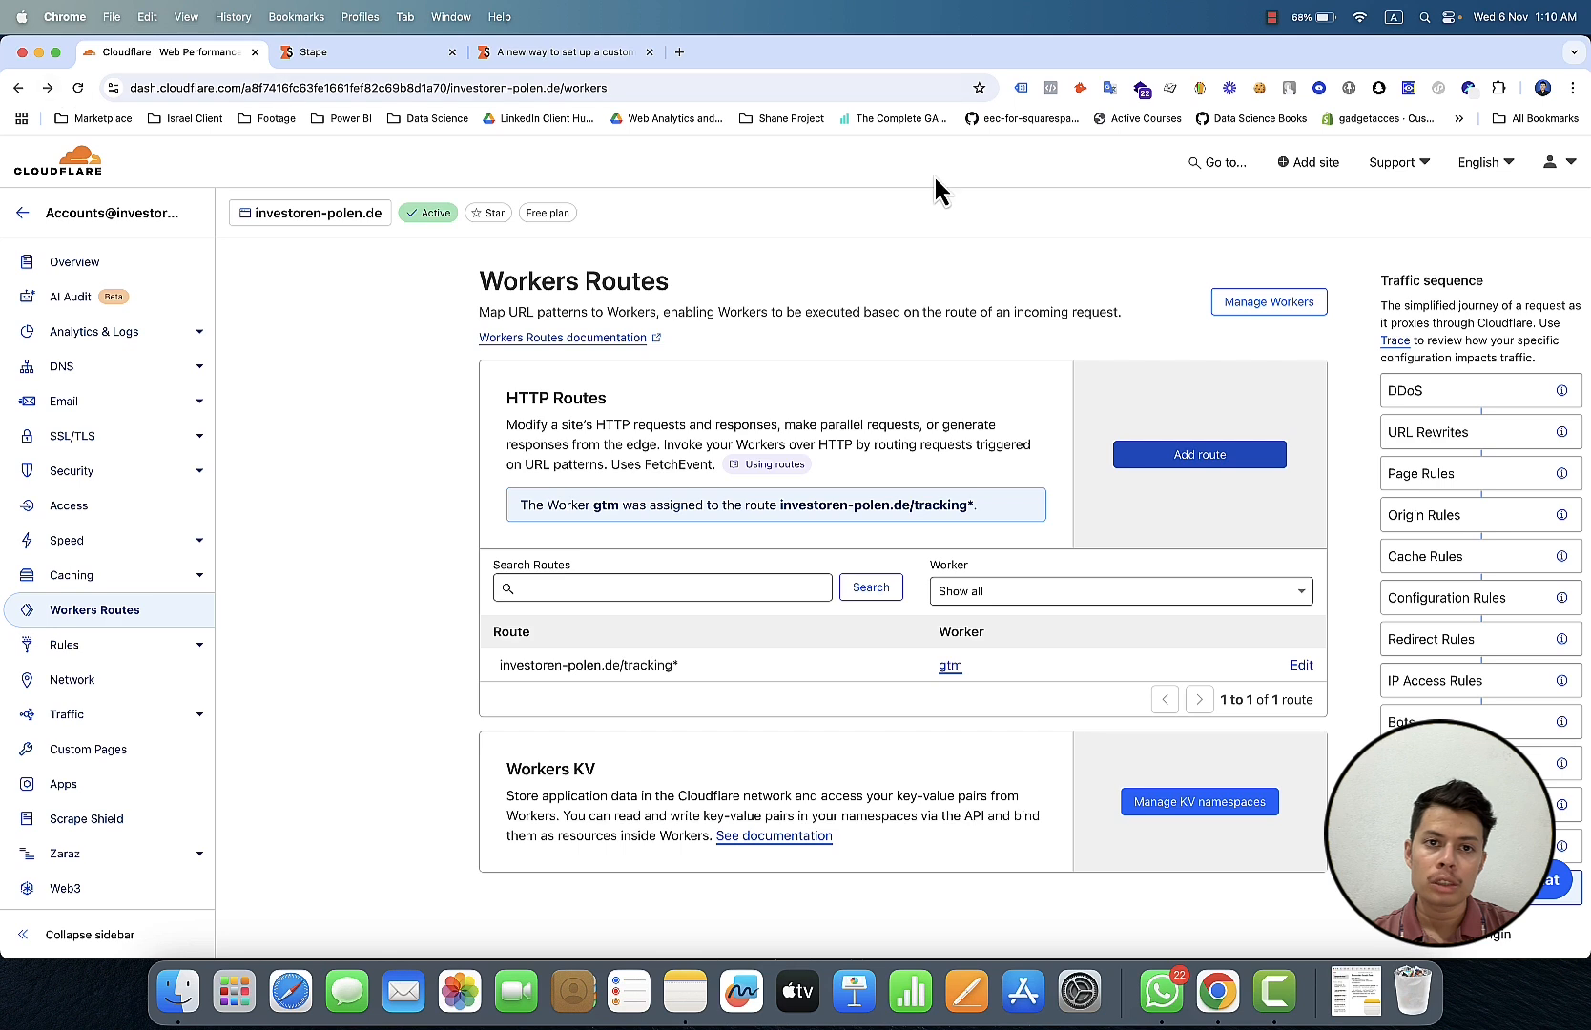
Step: Copy the domain from the note and enter it as nvestoren-polen.de/ in the address bar of a new browser tab
click(680, 53)
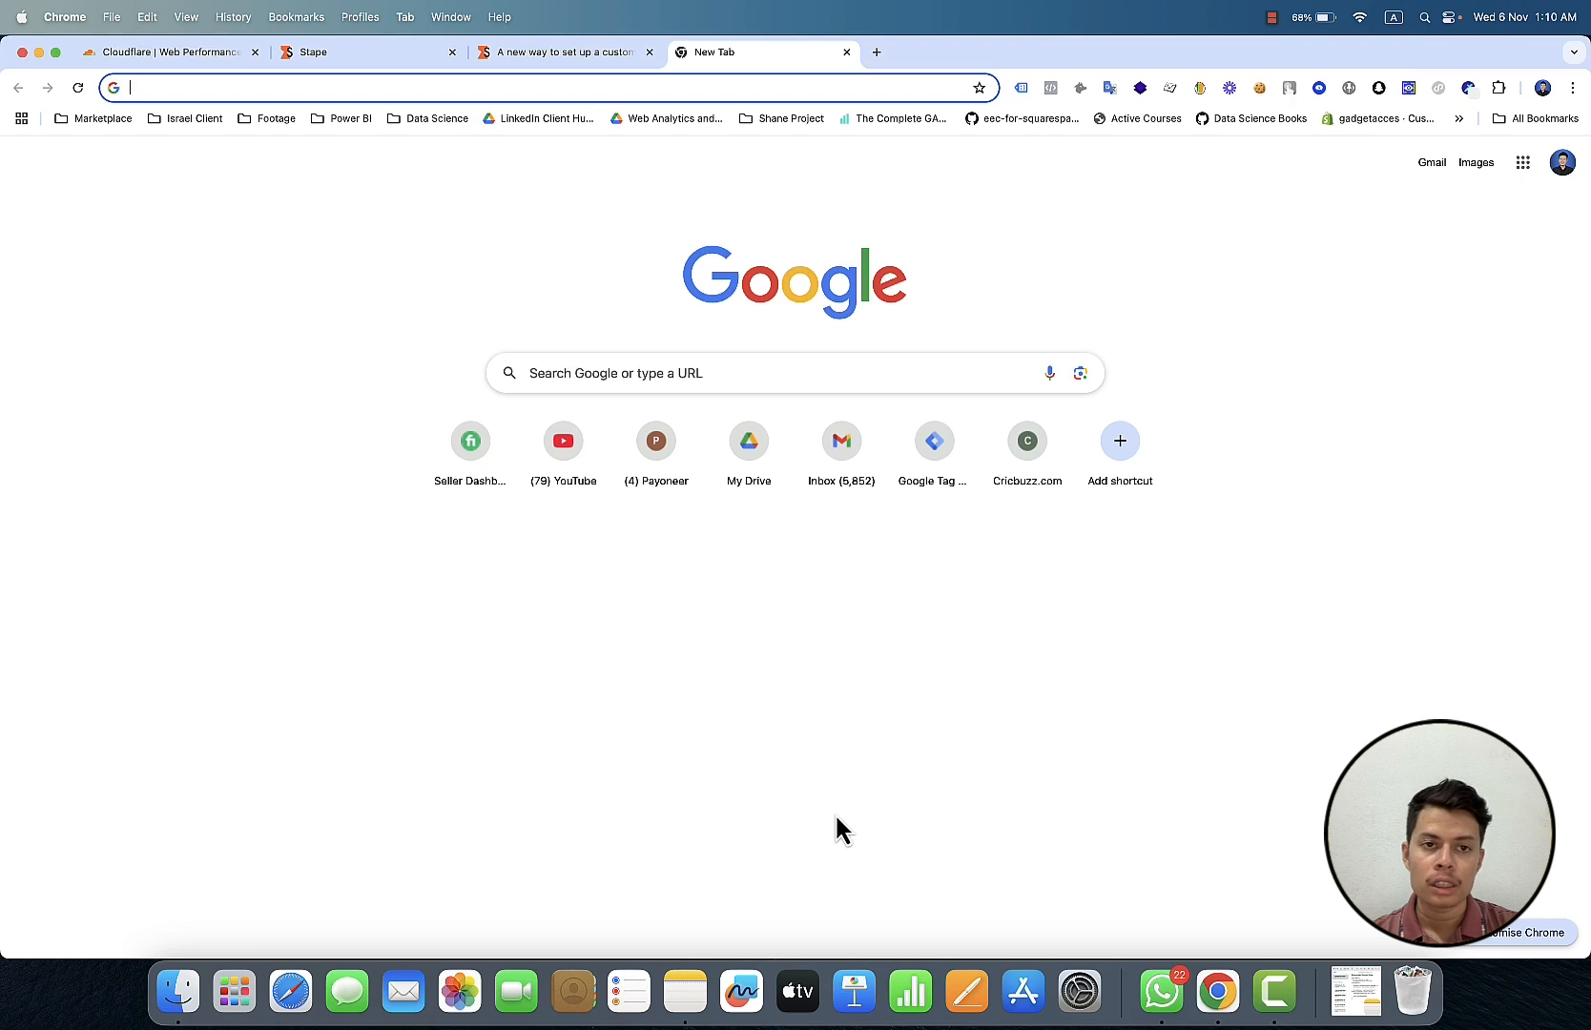
click(690, 949)
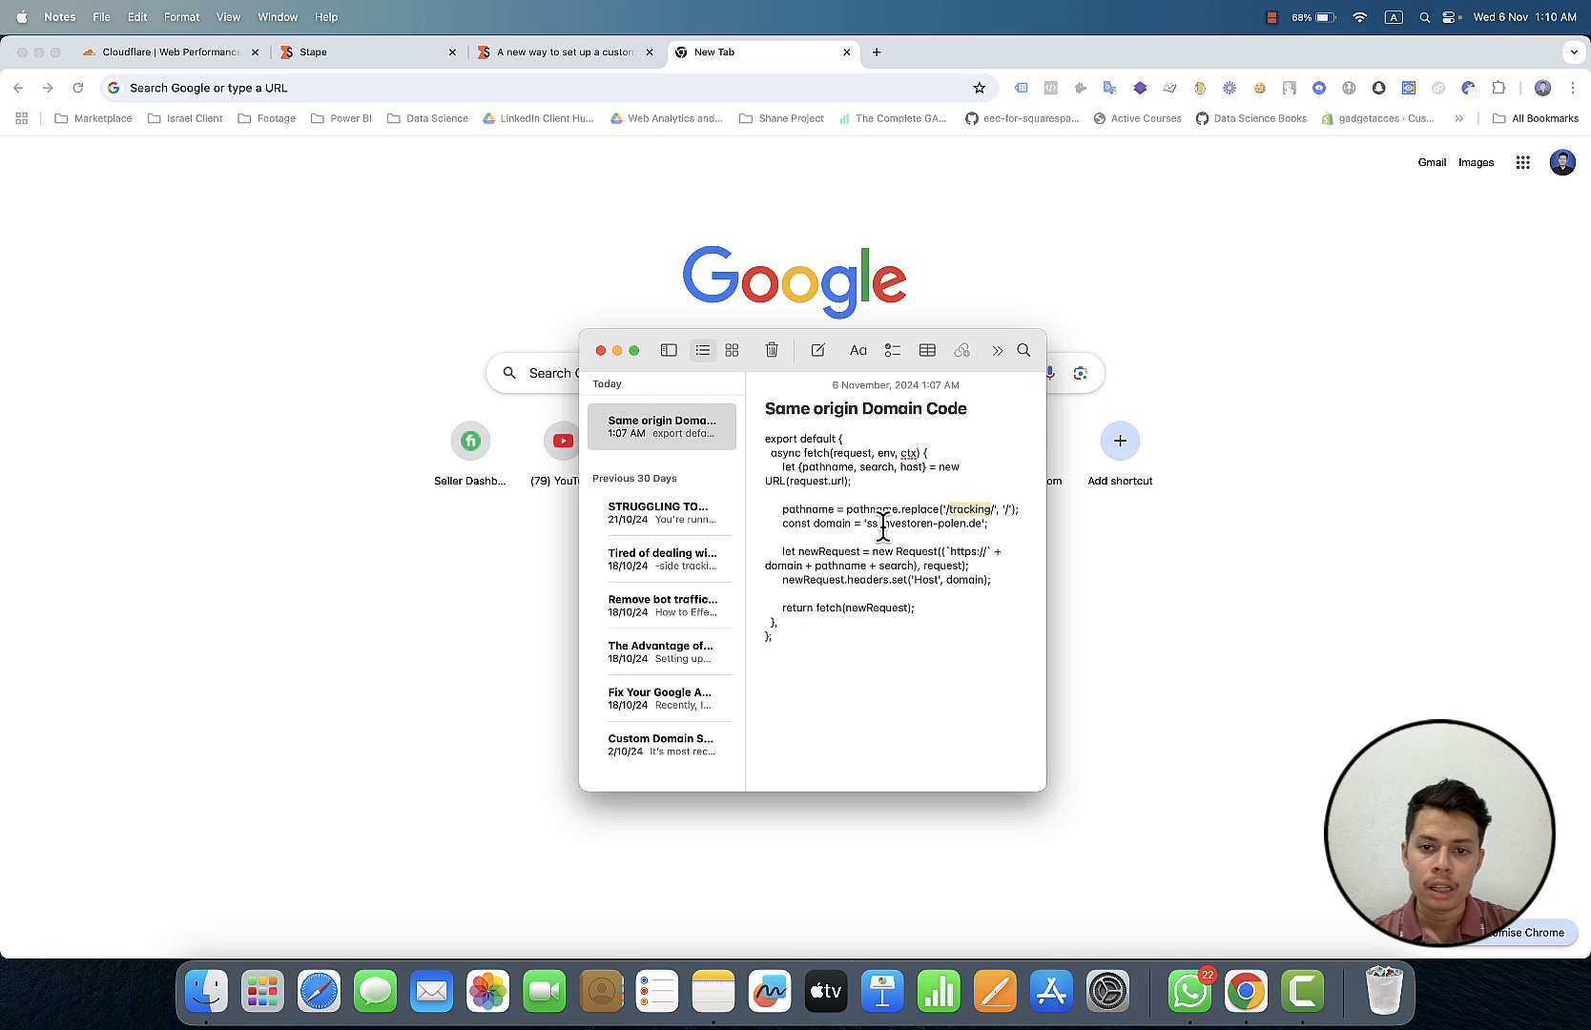
drag(883, 527, 980, 525)
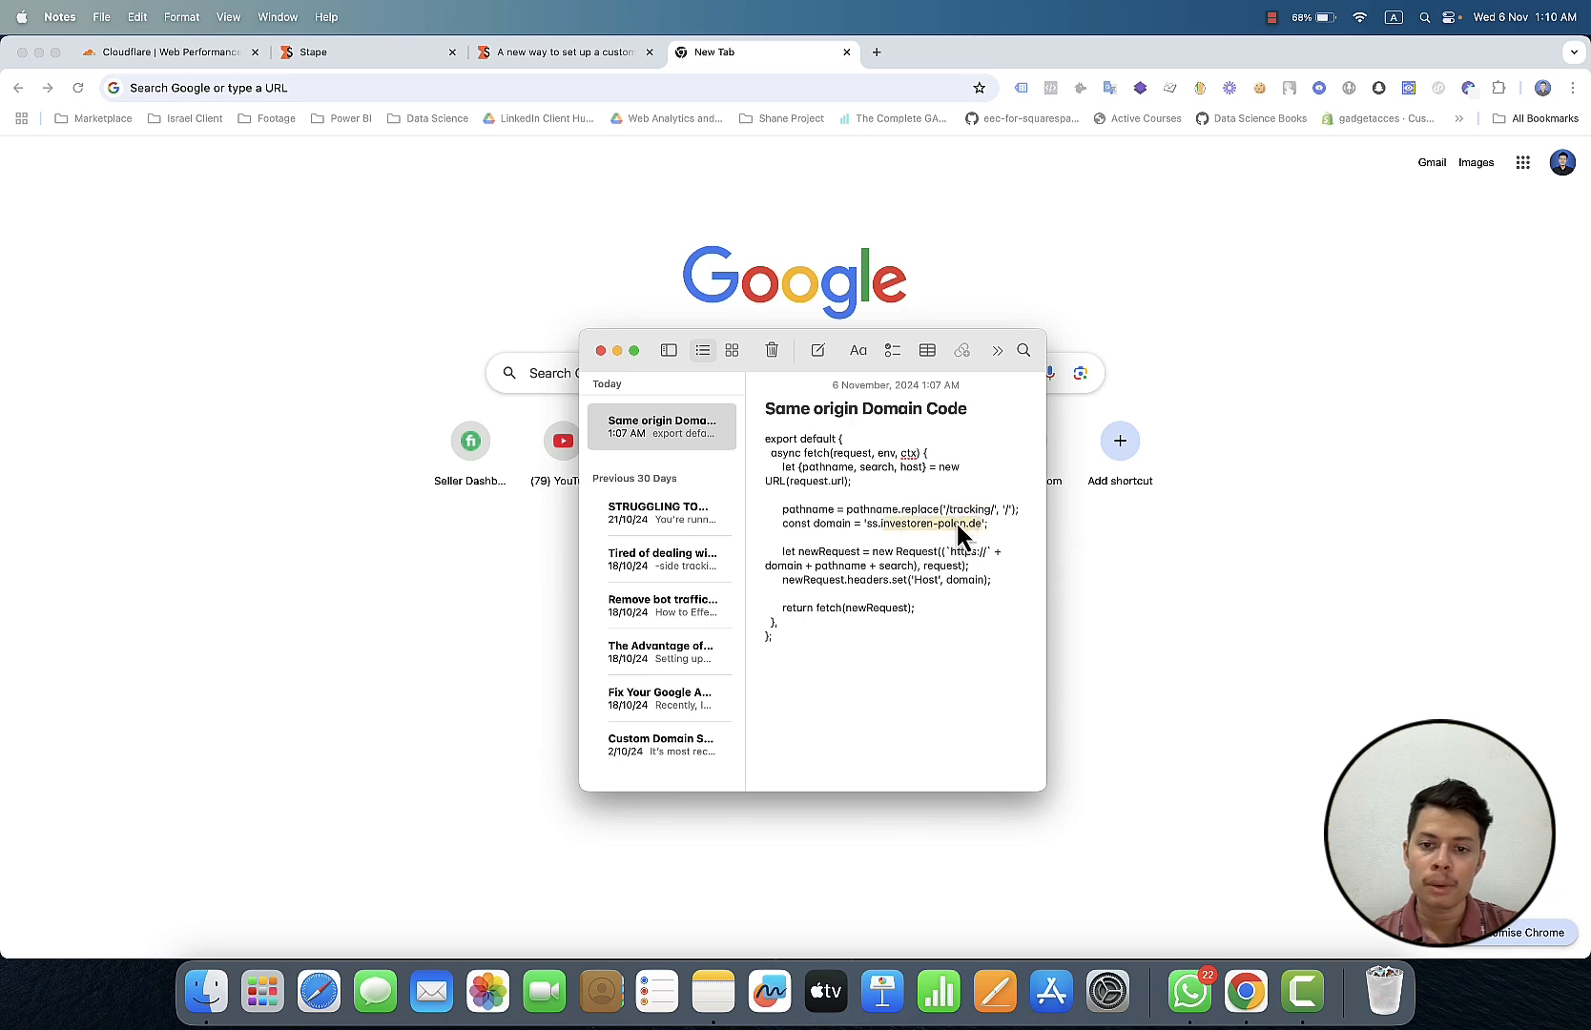
right_click(957, 524)
click(975, 604)
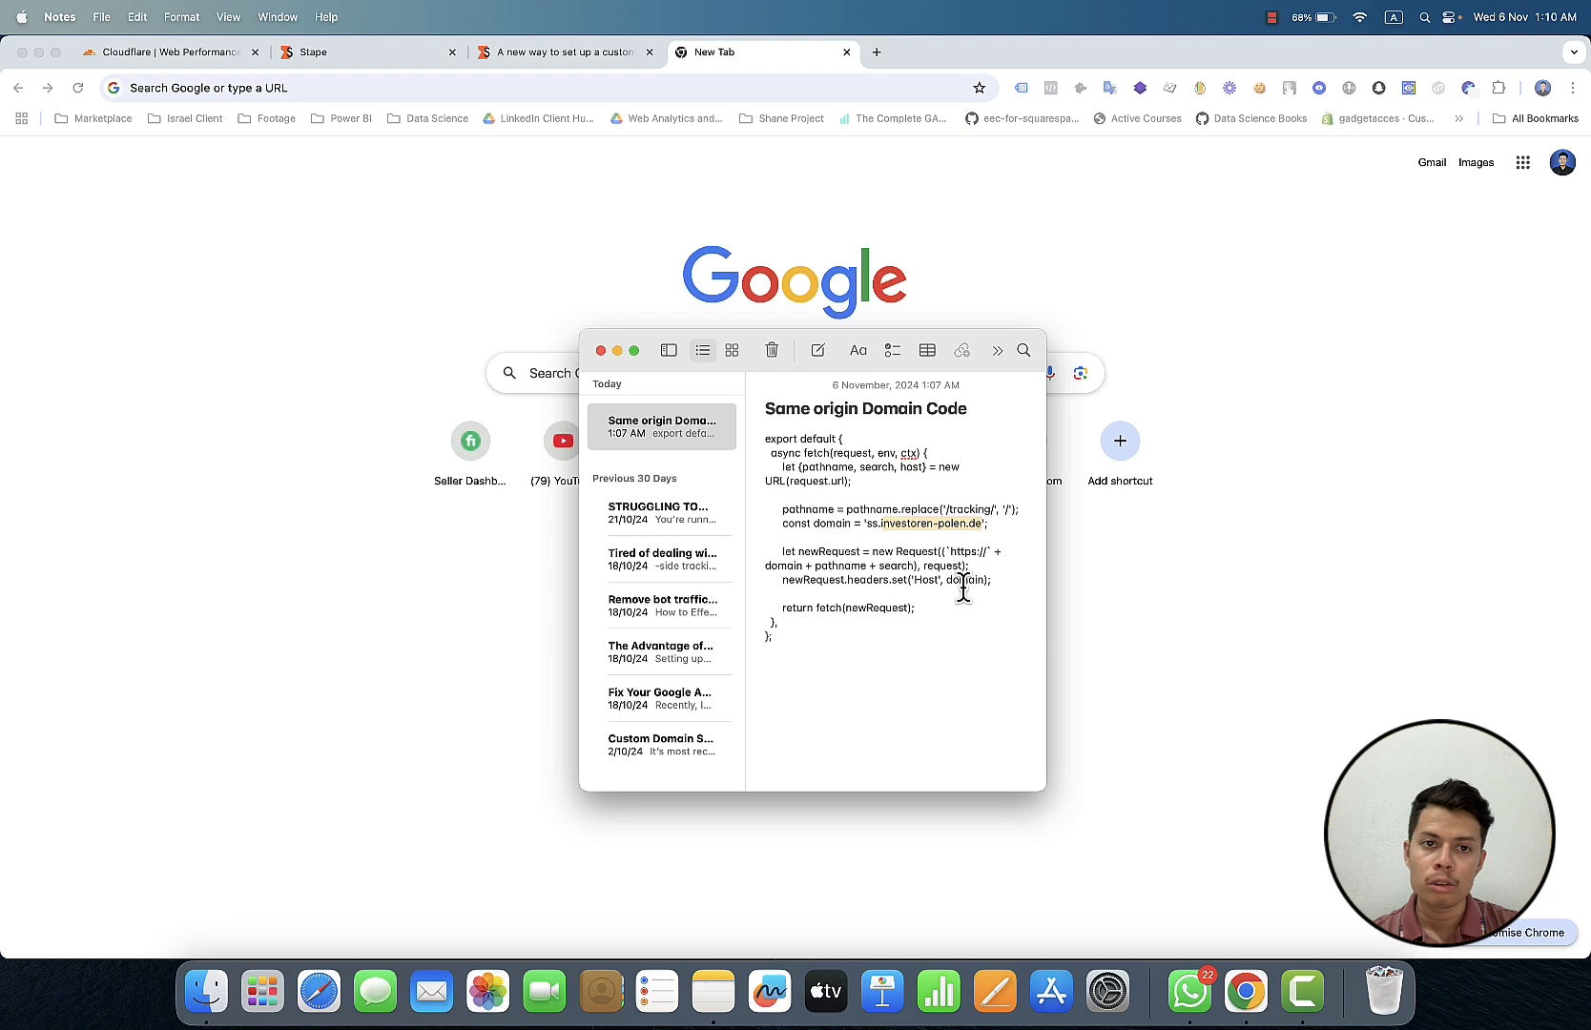
click(412, 88)
right_click(413, 88)
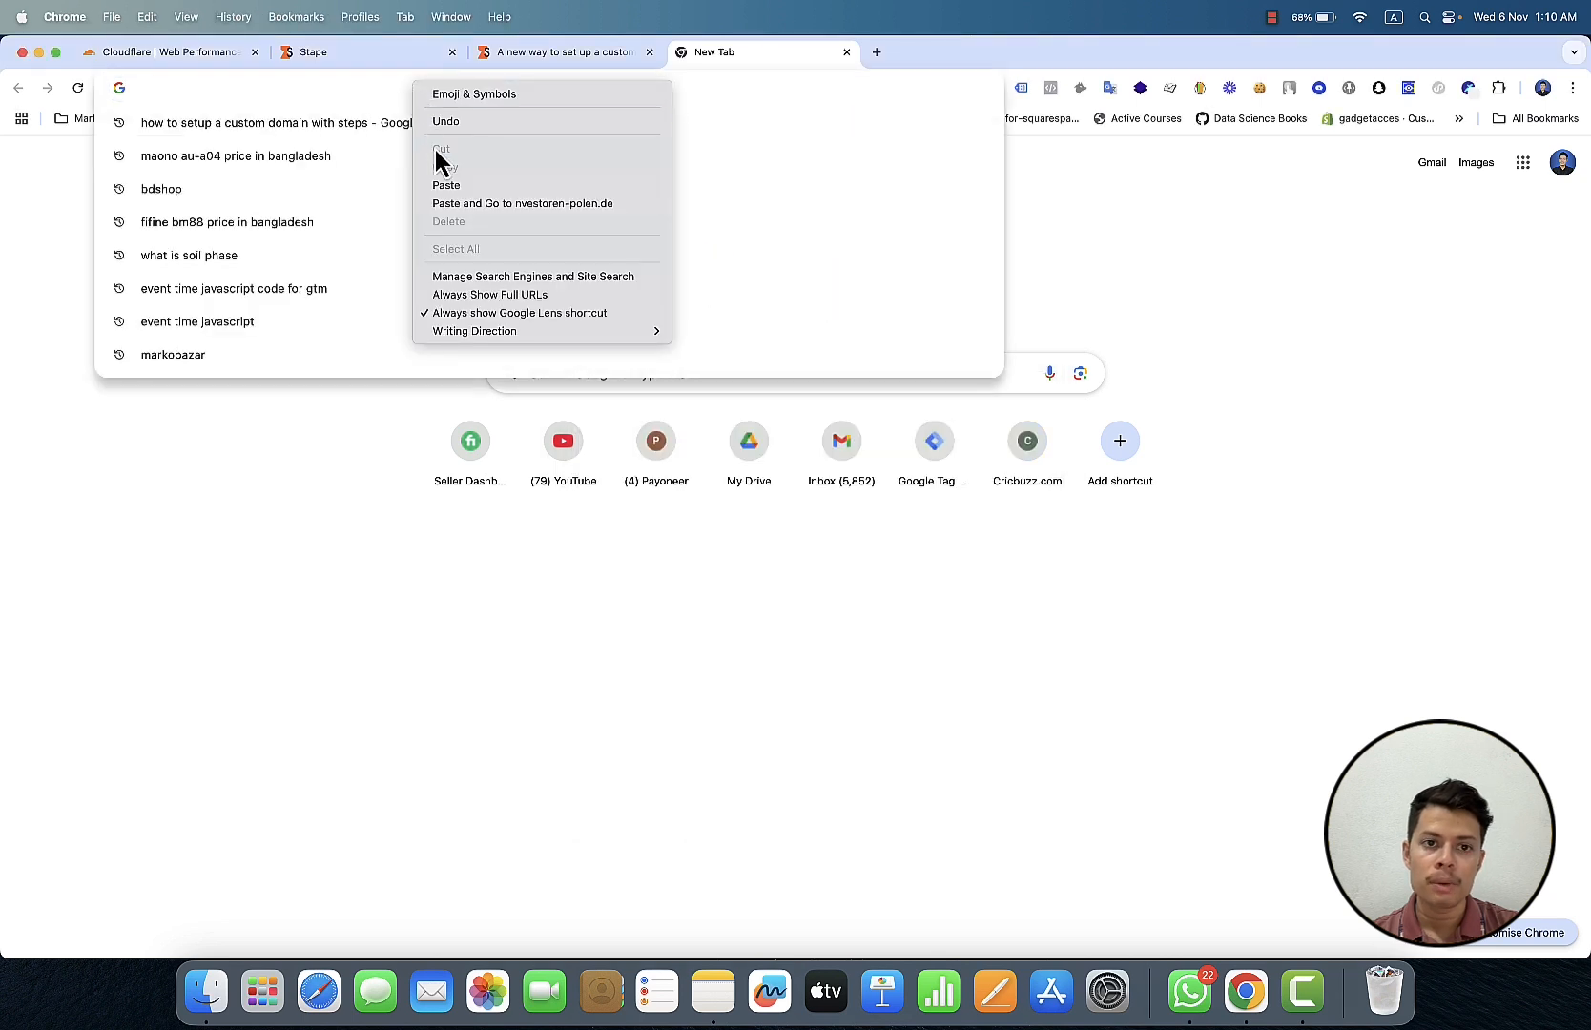
click(444, 184)
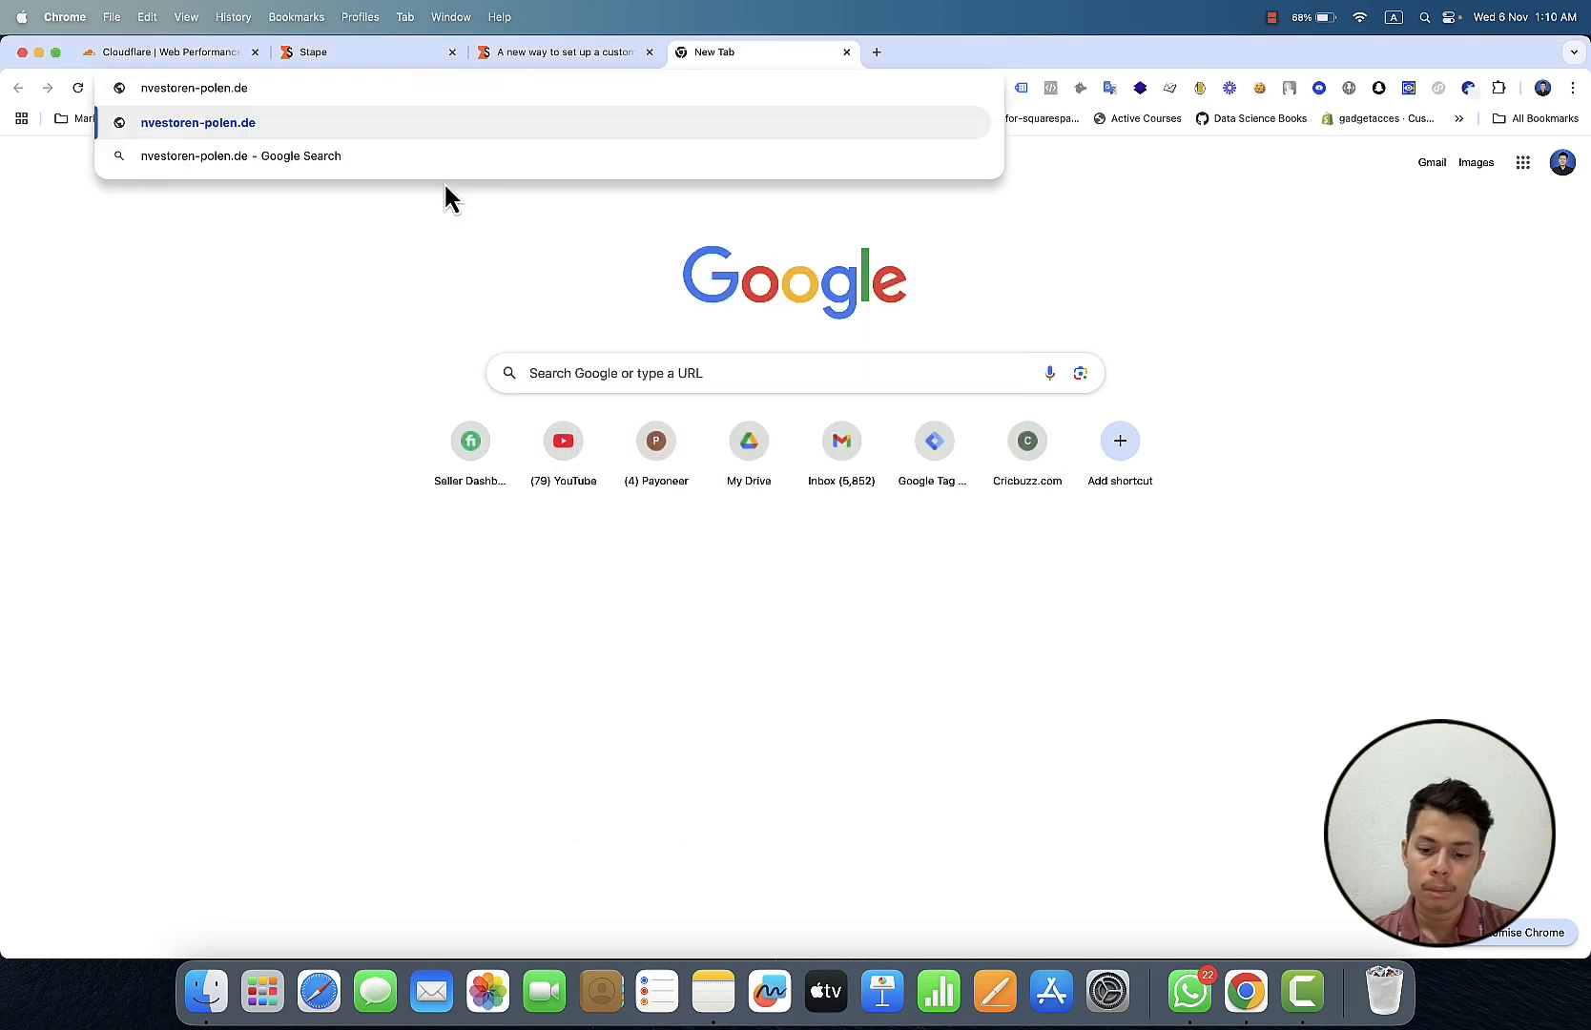
text(/)
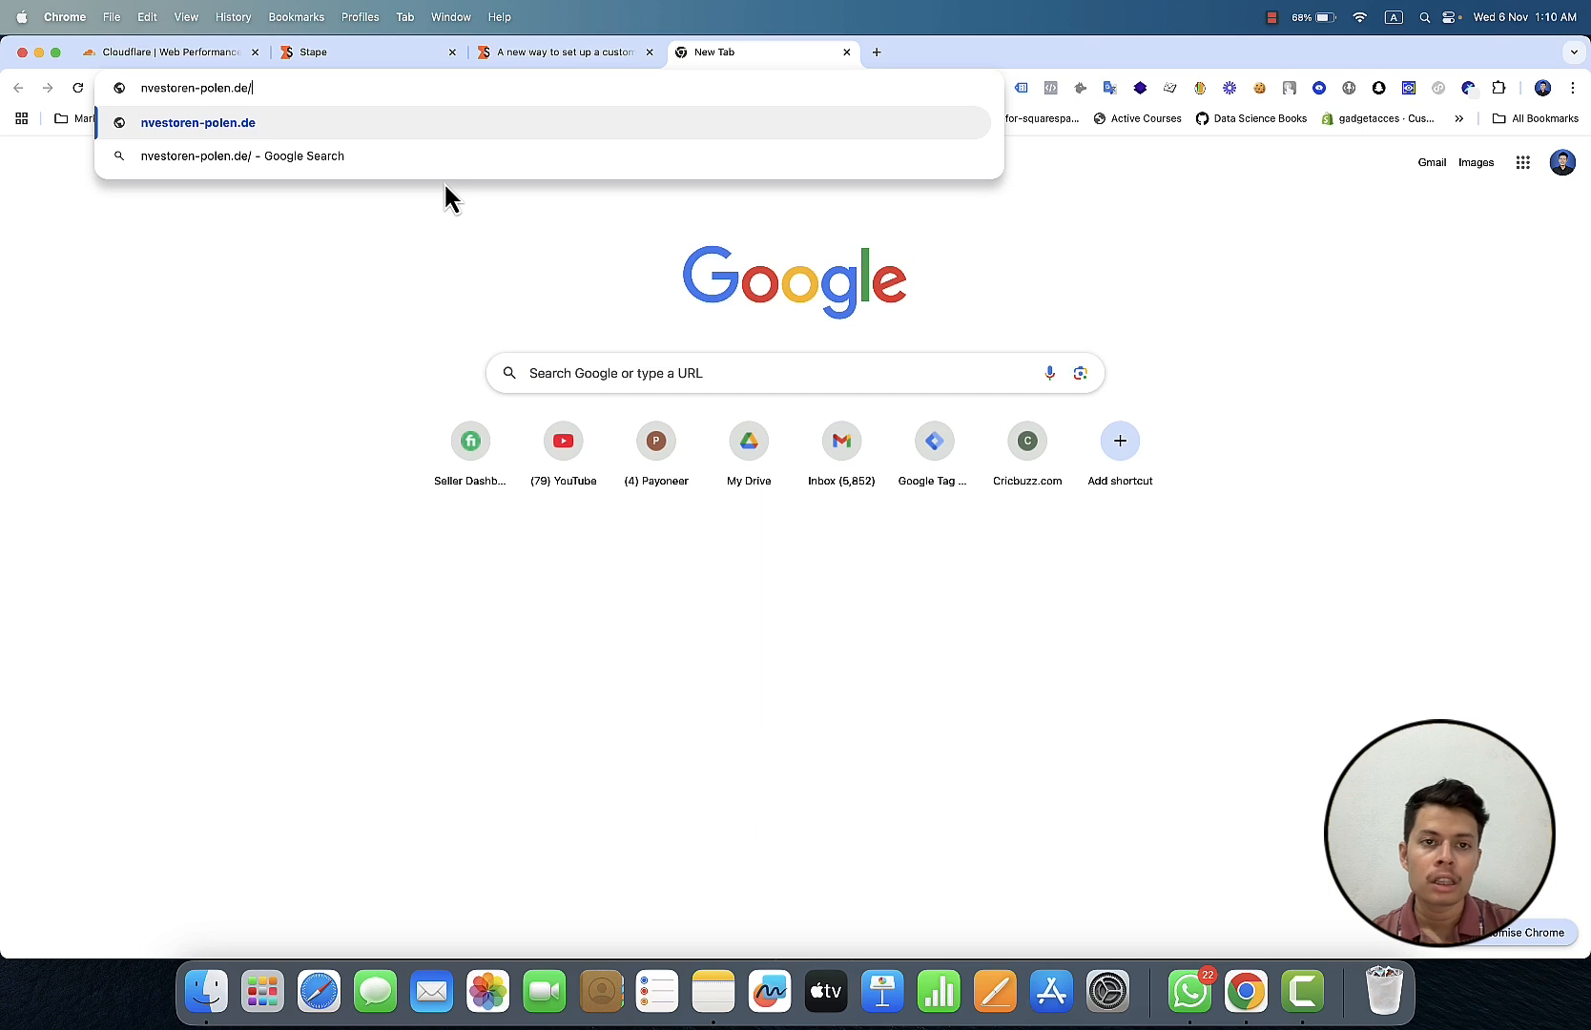
Step: Copy the word tracking from the note's pathname line and append it with a slash to the domain in the new tab's address
click(400, 55)
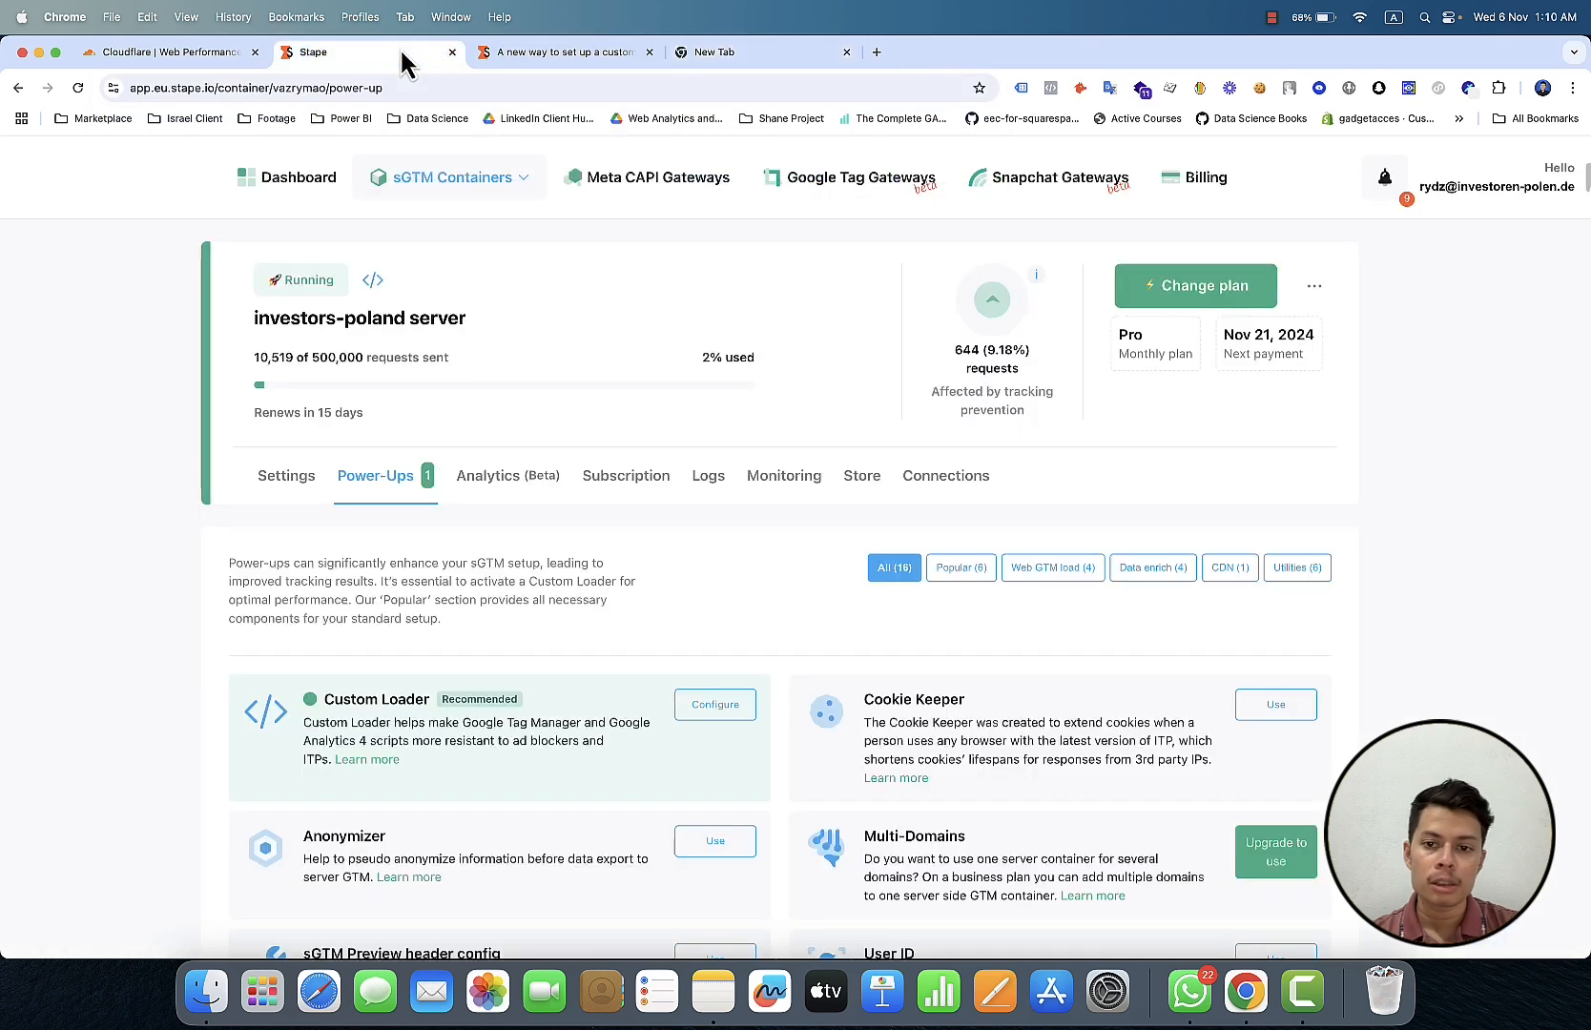
click(714, 991)
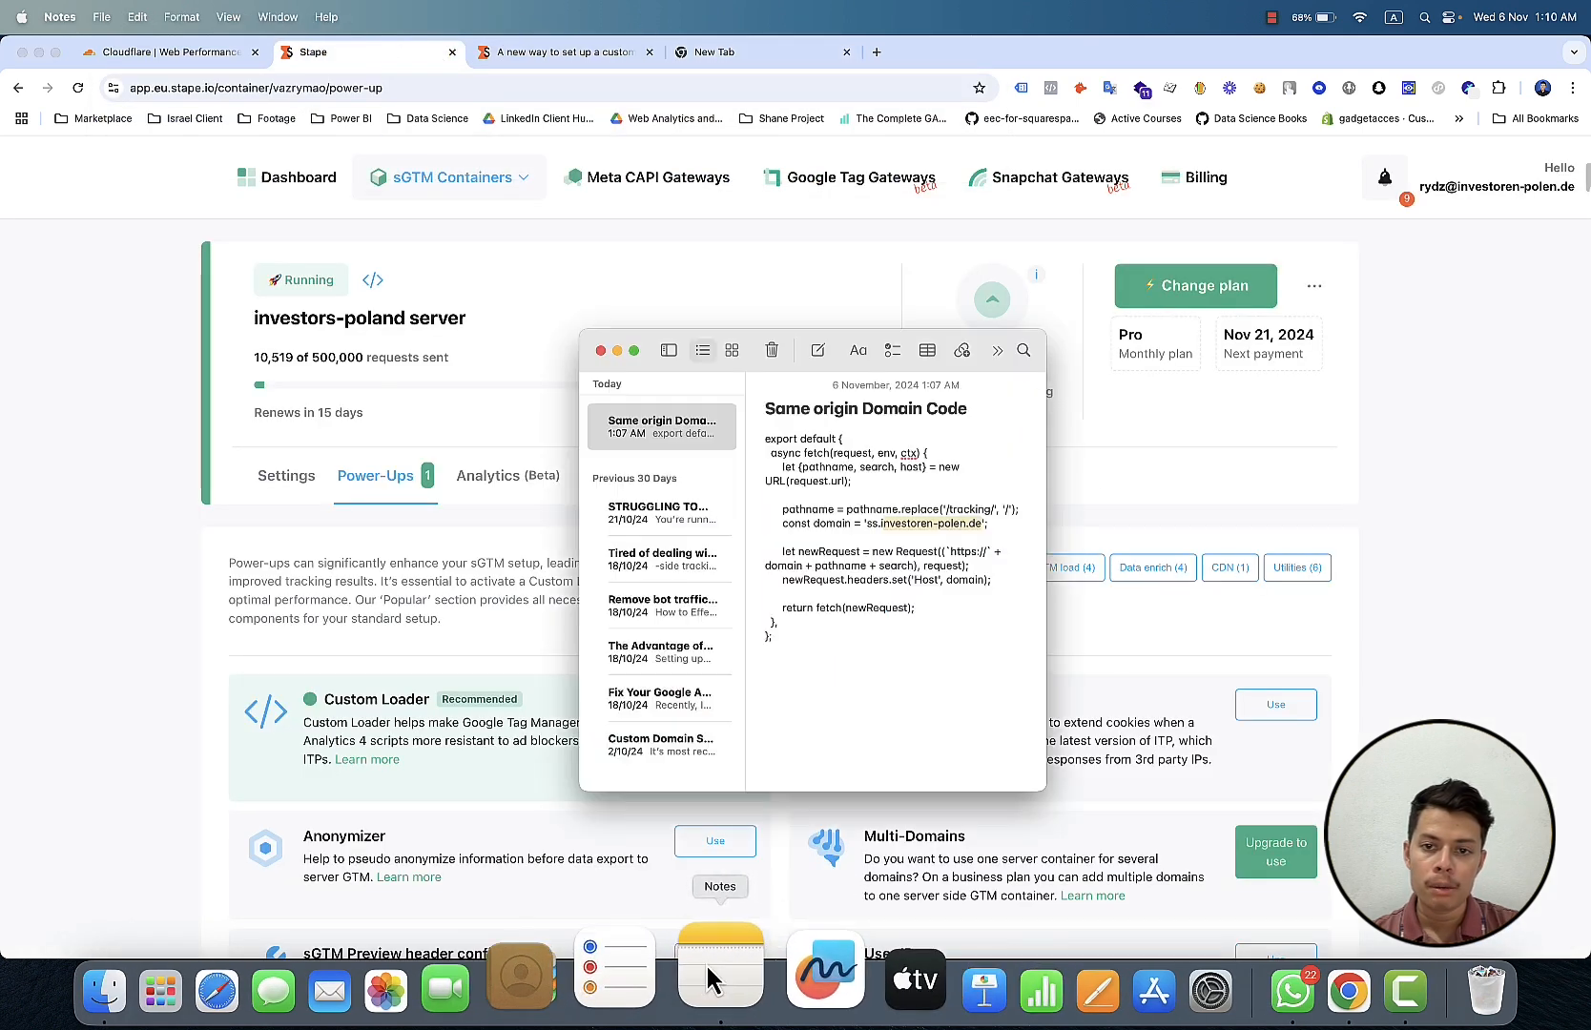
double_click(963, 508)
right_click(964, 508)
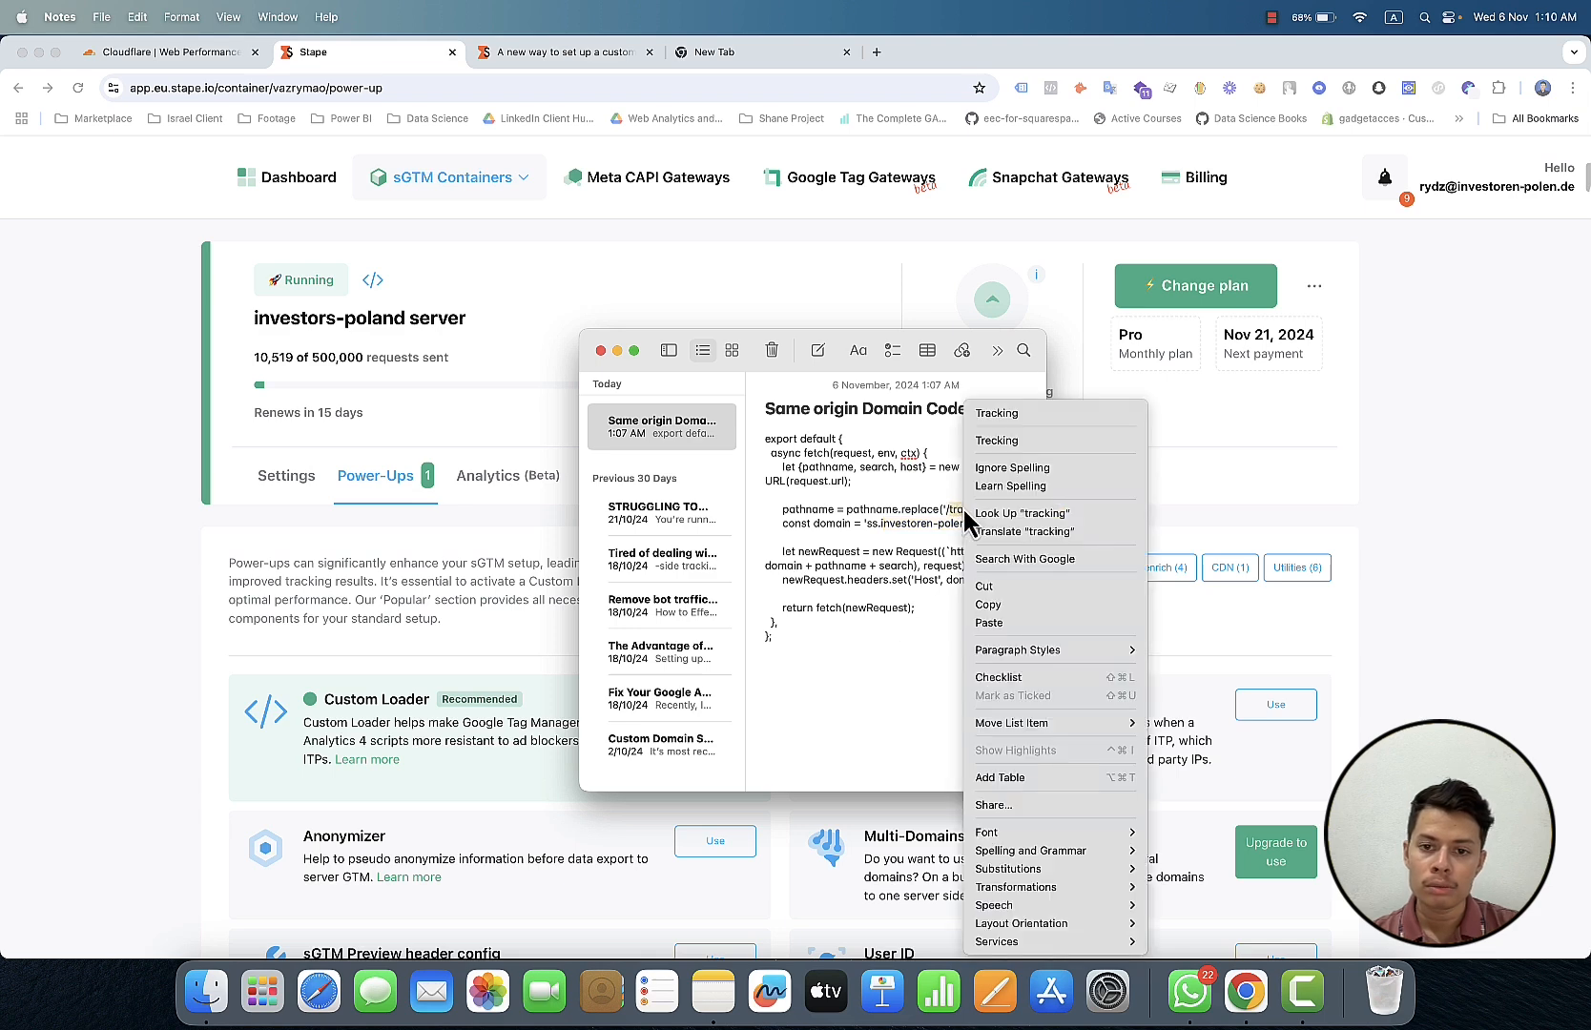
click(984, 609)
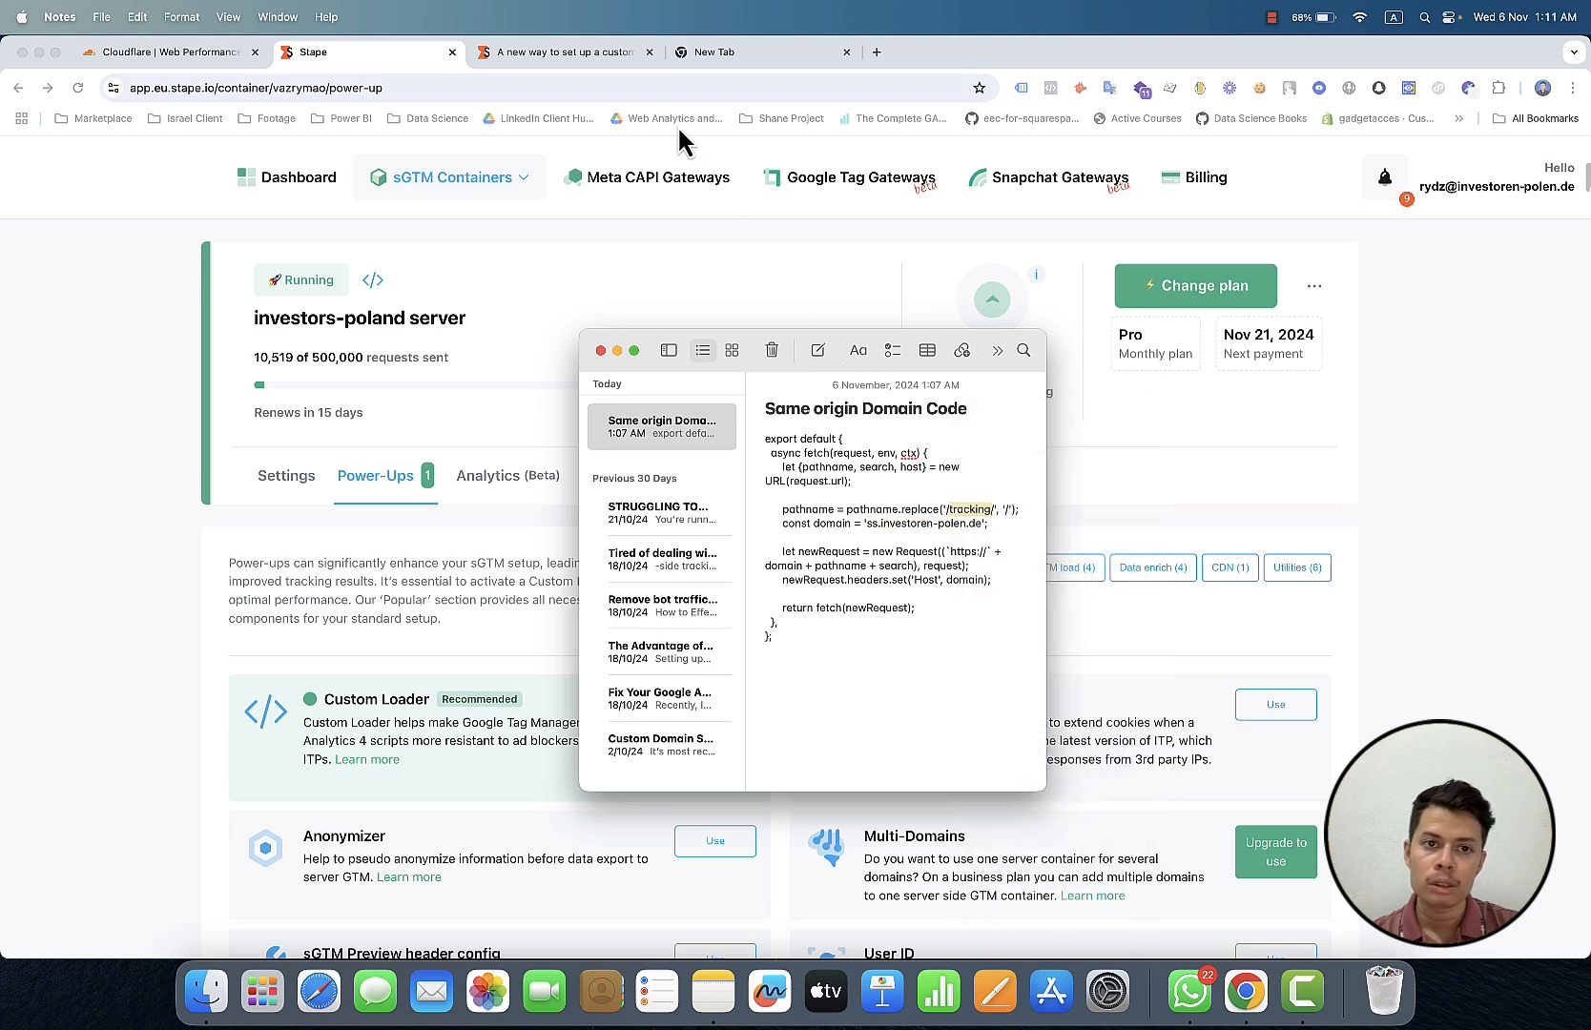
click(674, 87)
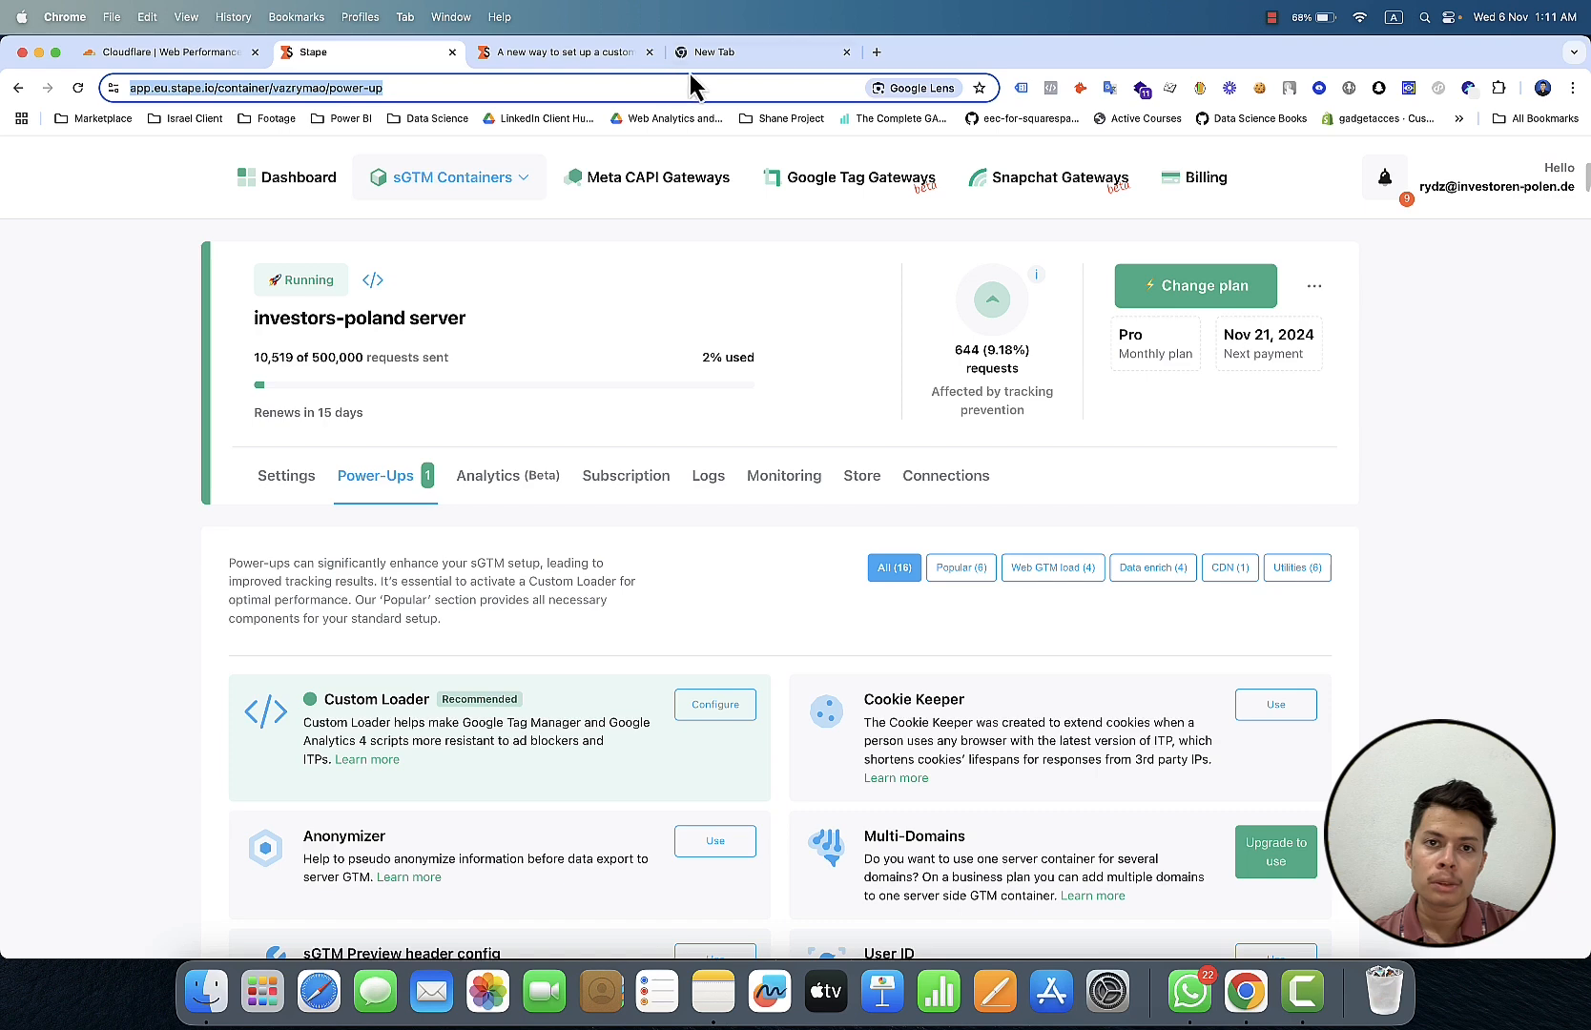
click(696, 56)
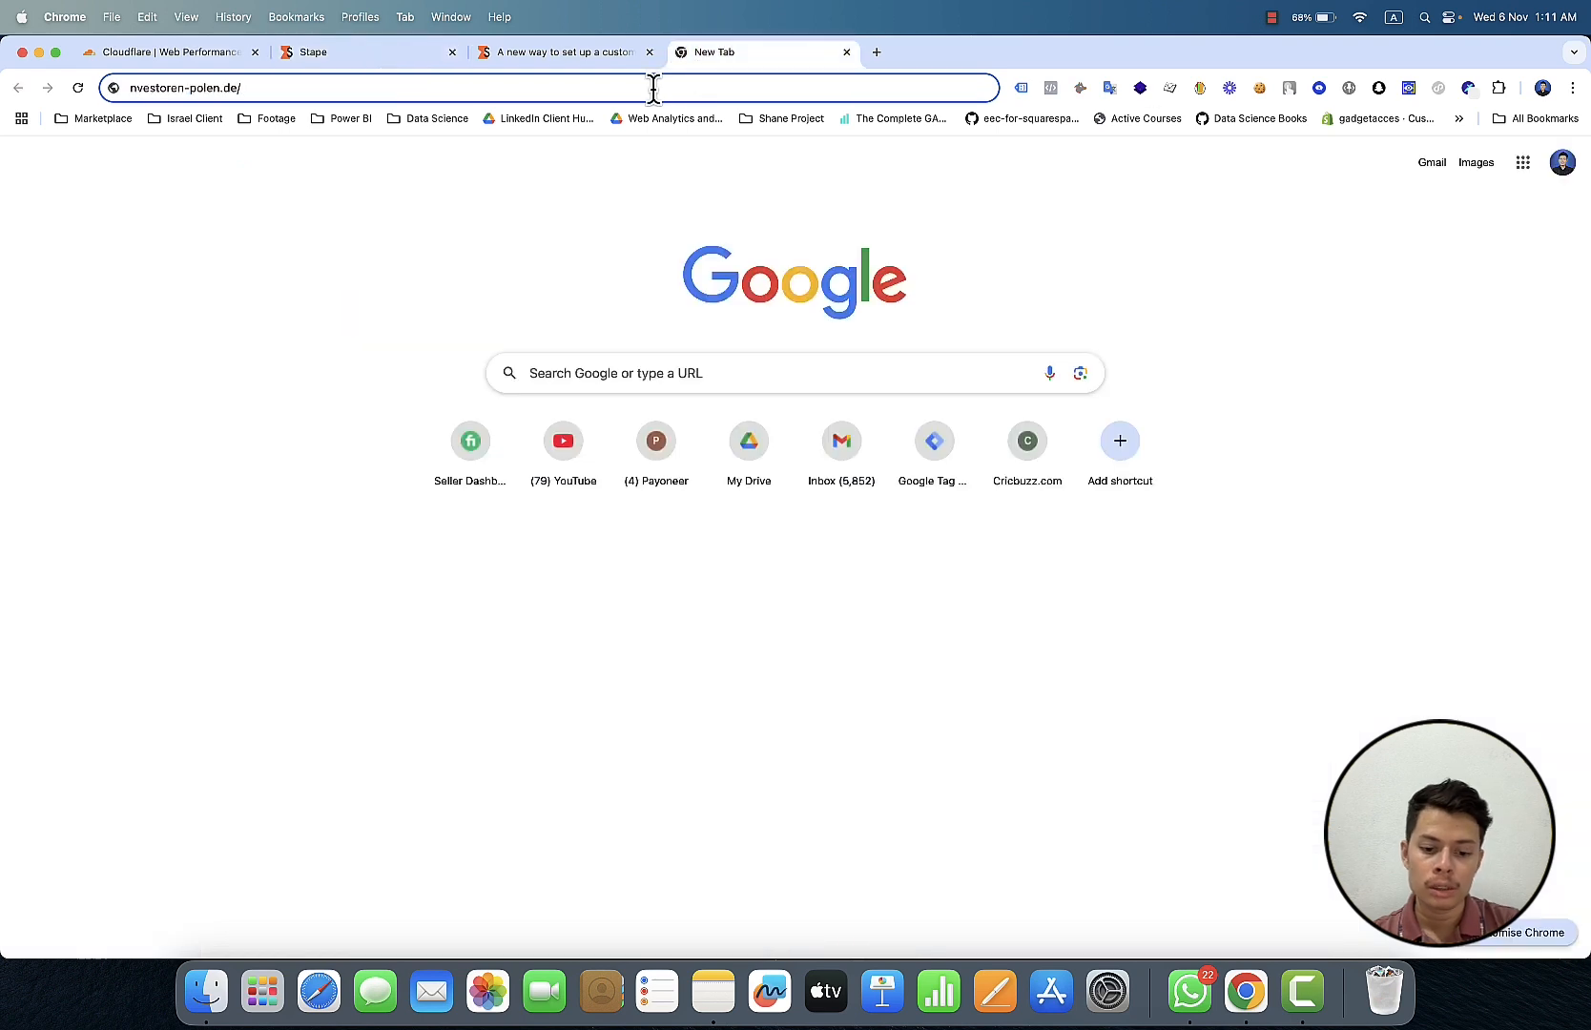
key(super+v)
text(/)
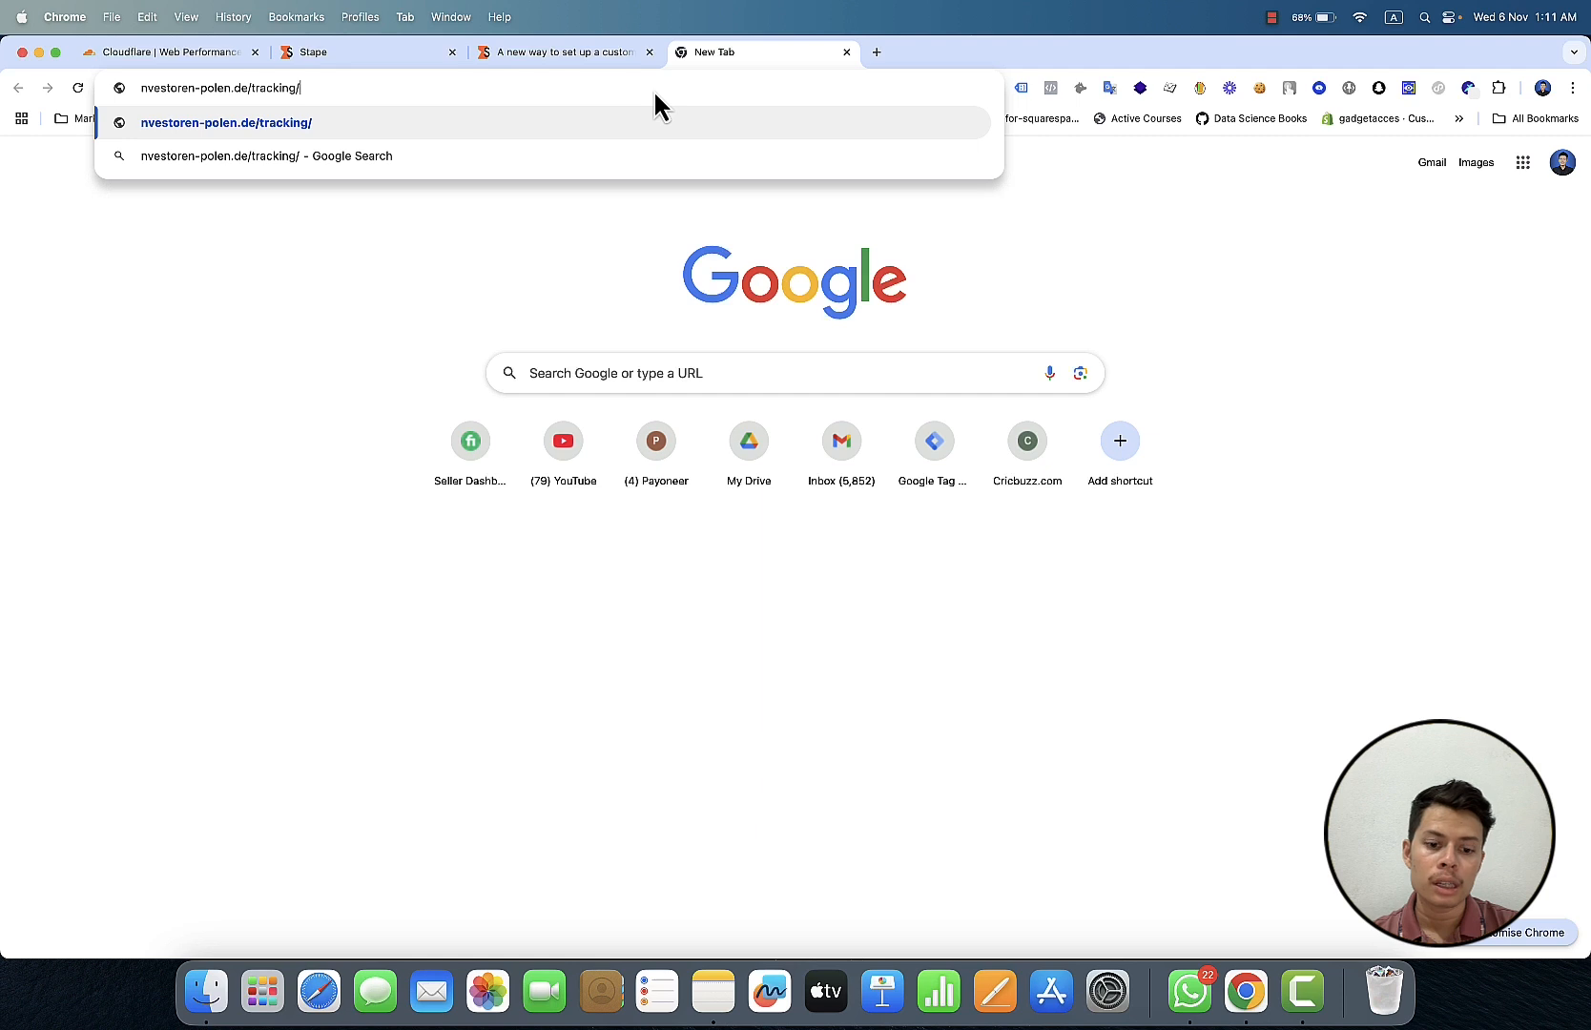
Step: Complete the address as nvestoren-polen.de/tracking/healthy and try to load it
text(h)
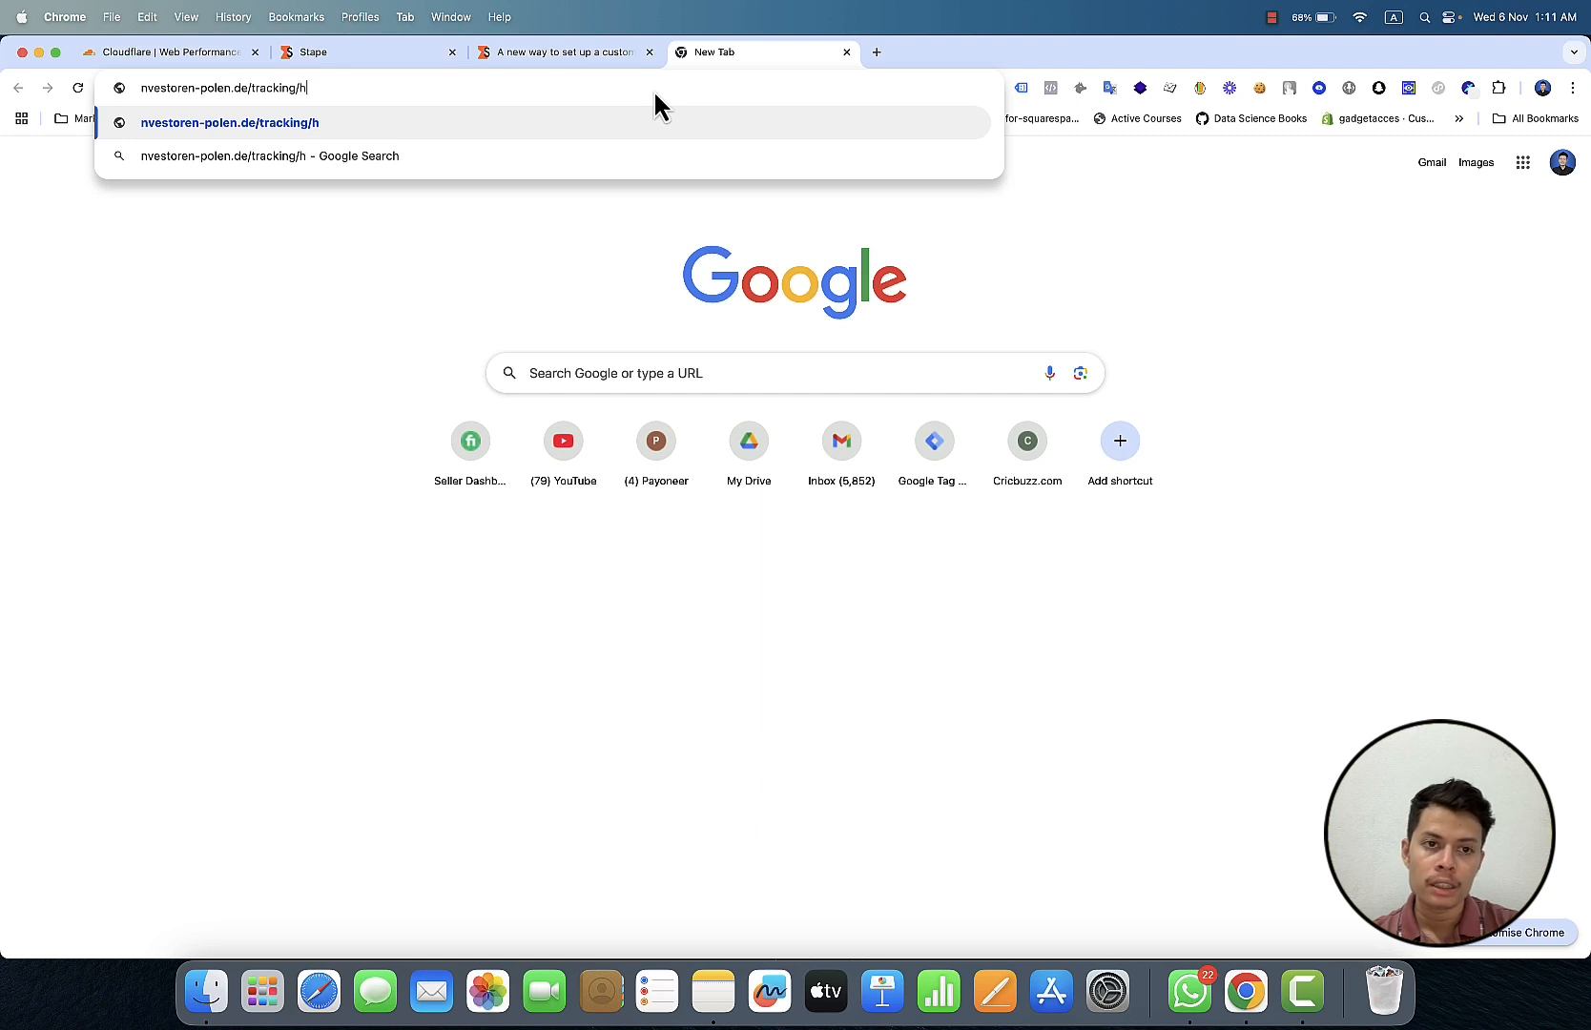
text(e)
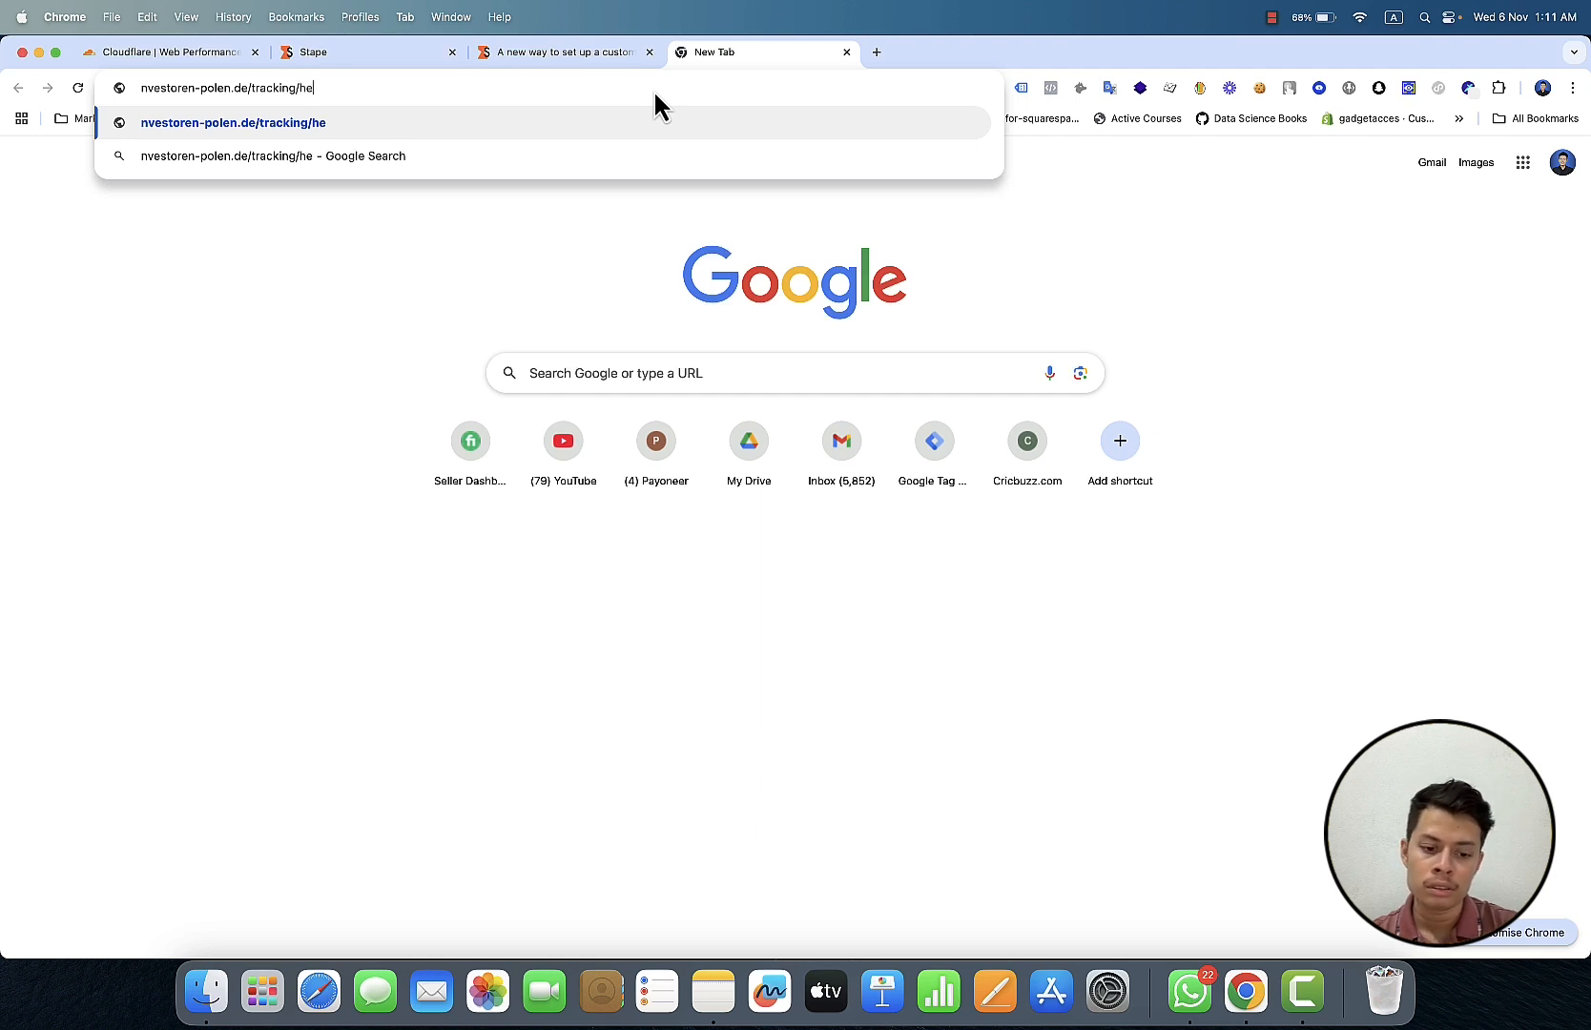
text(alth)
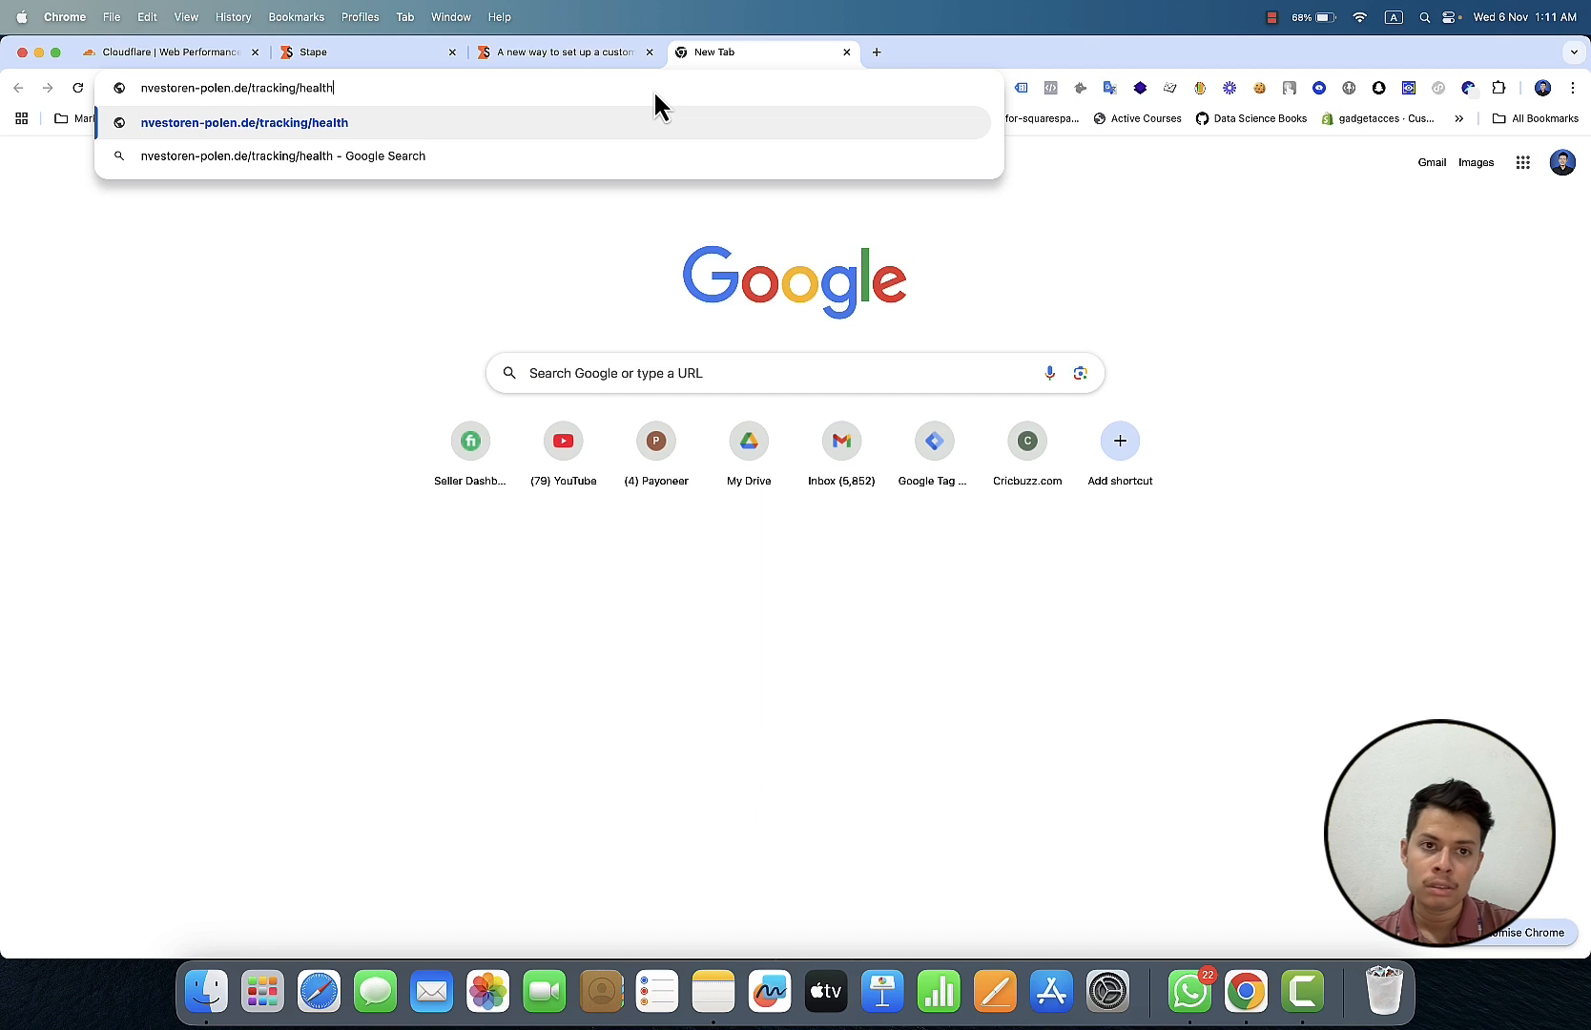
text(y)
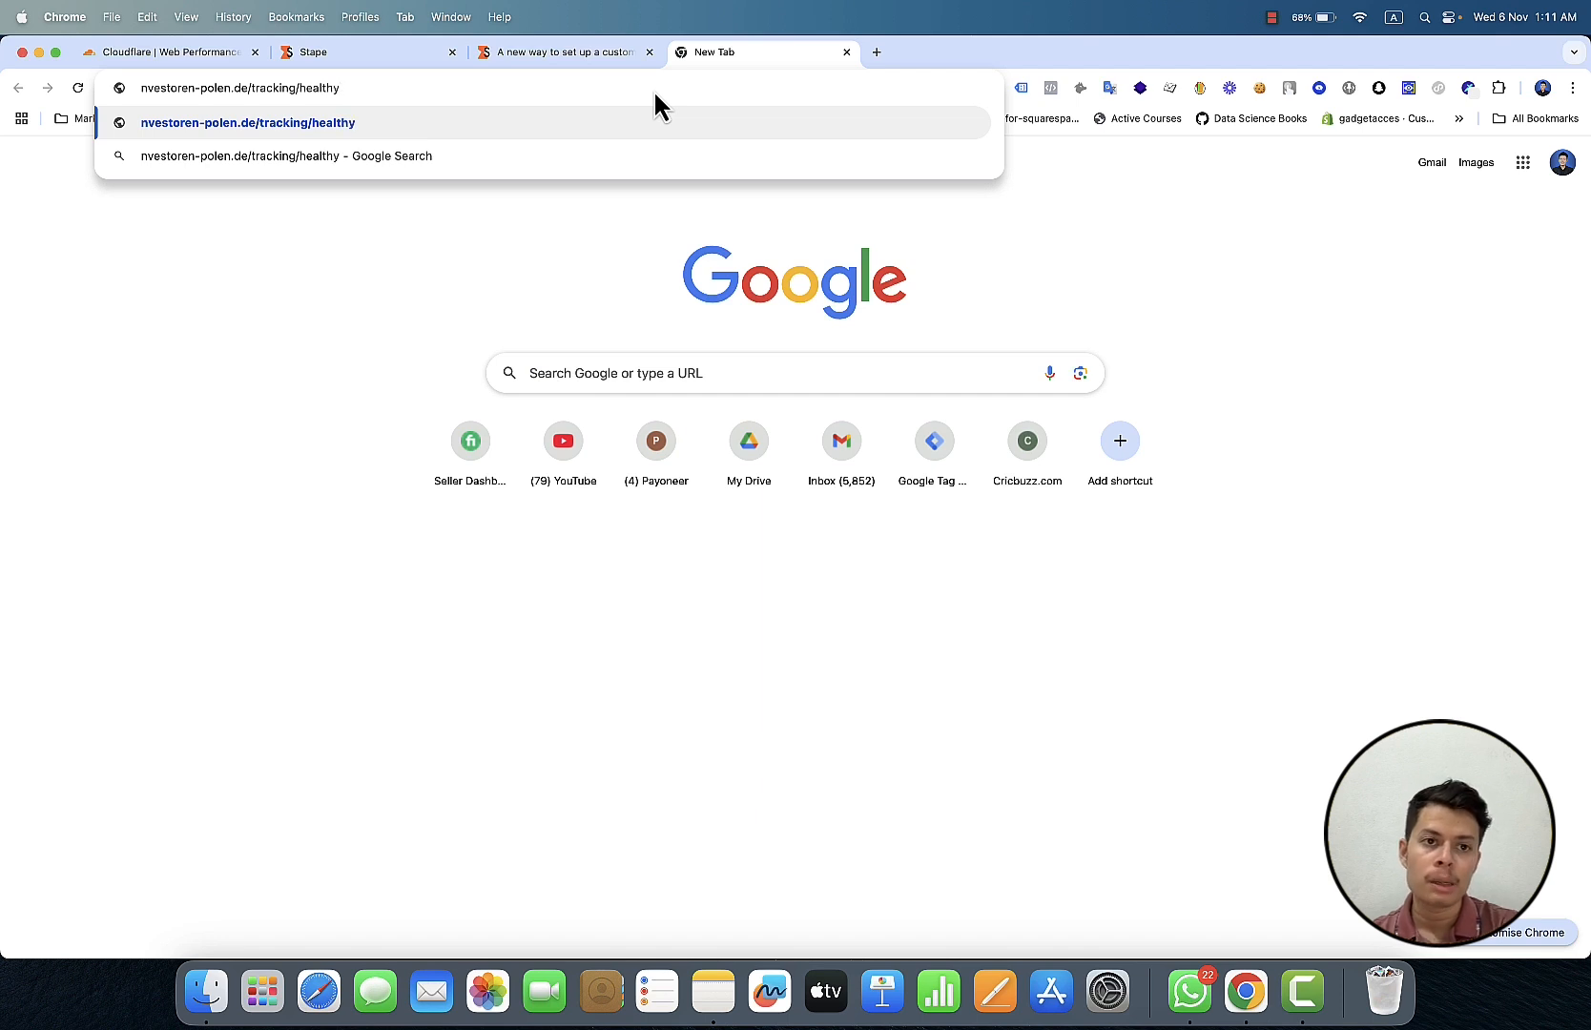
key(Return)
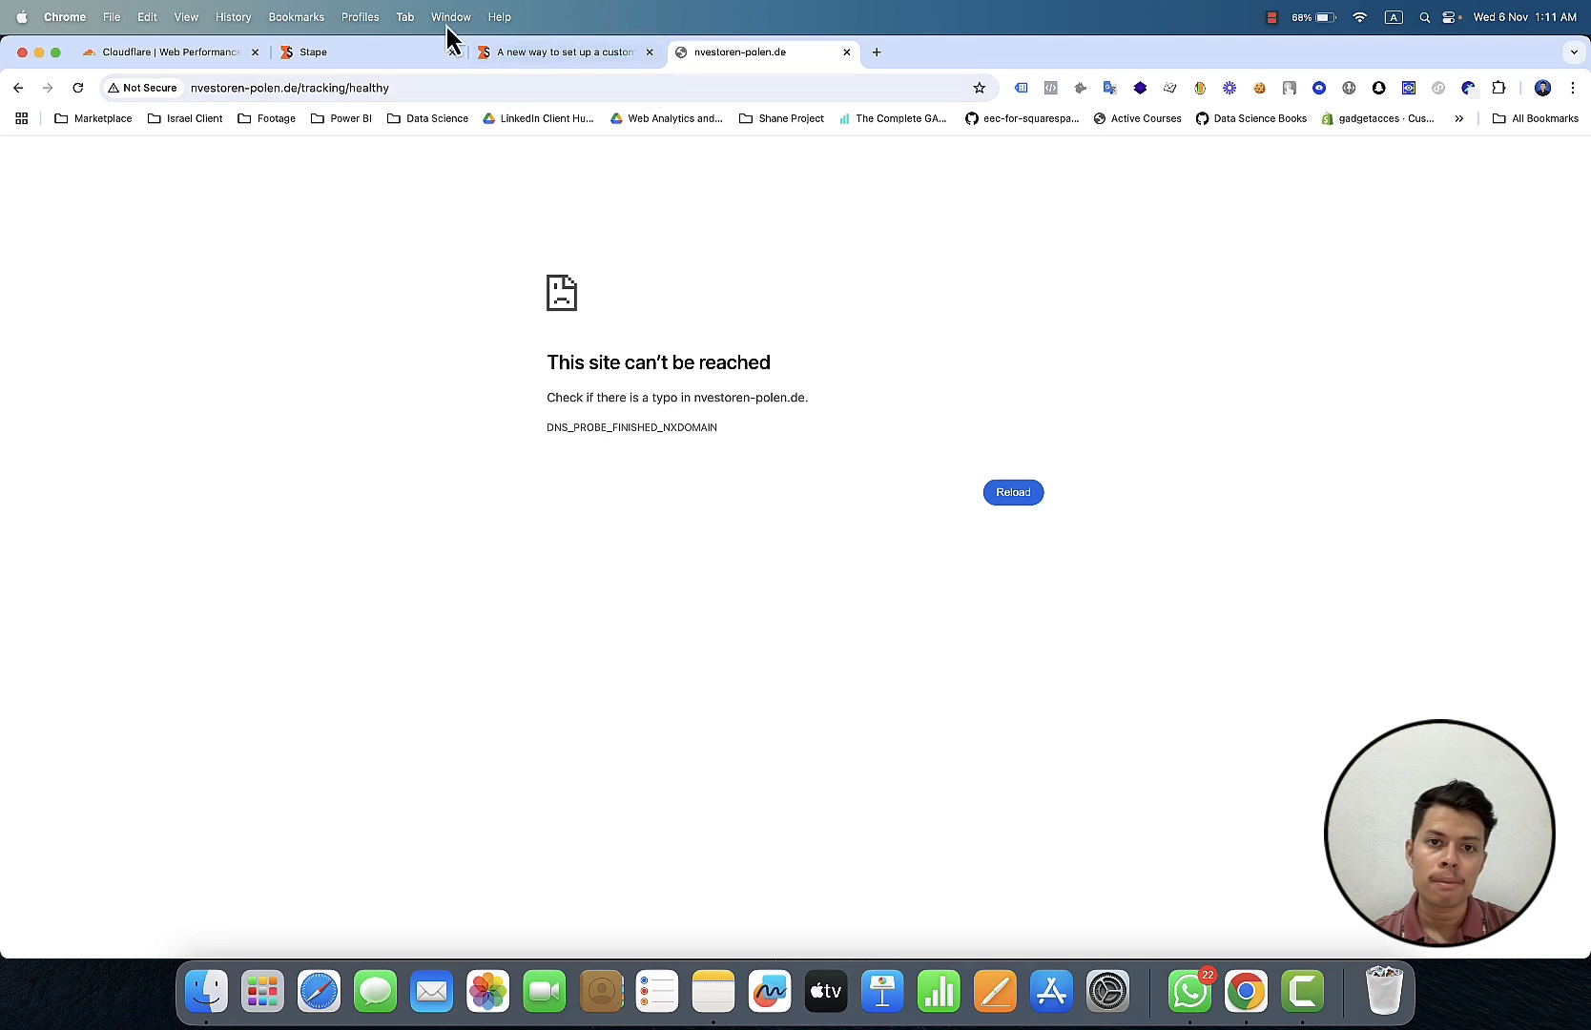
click(1276, 20)
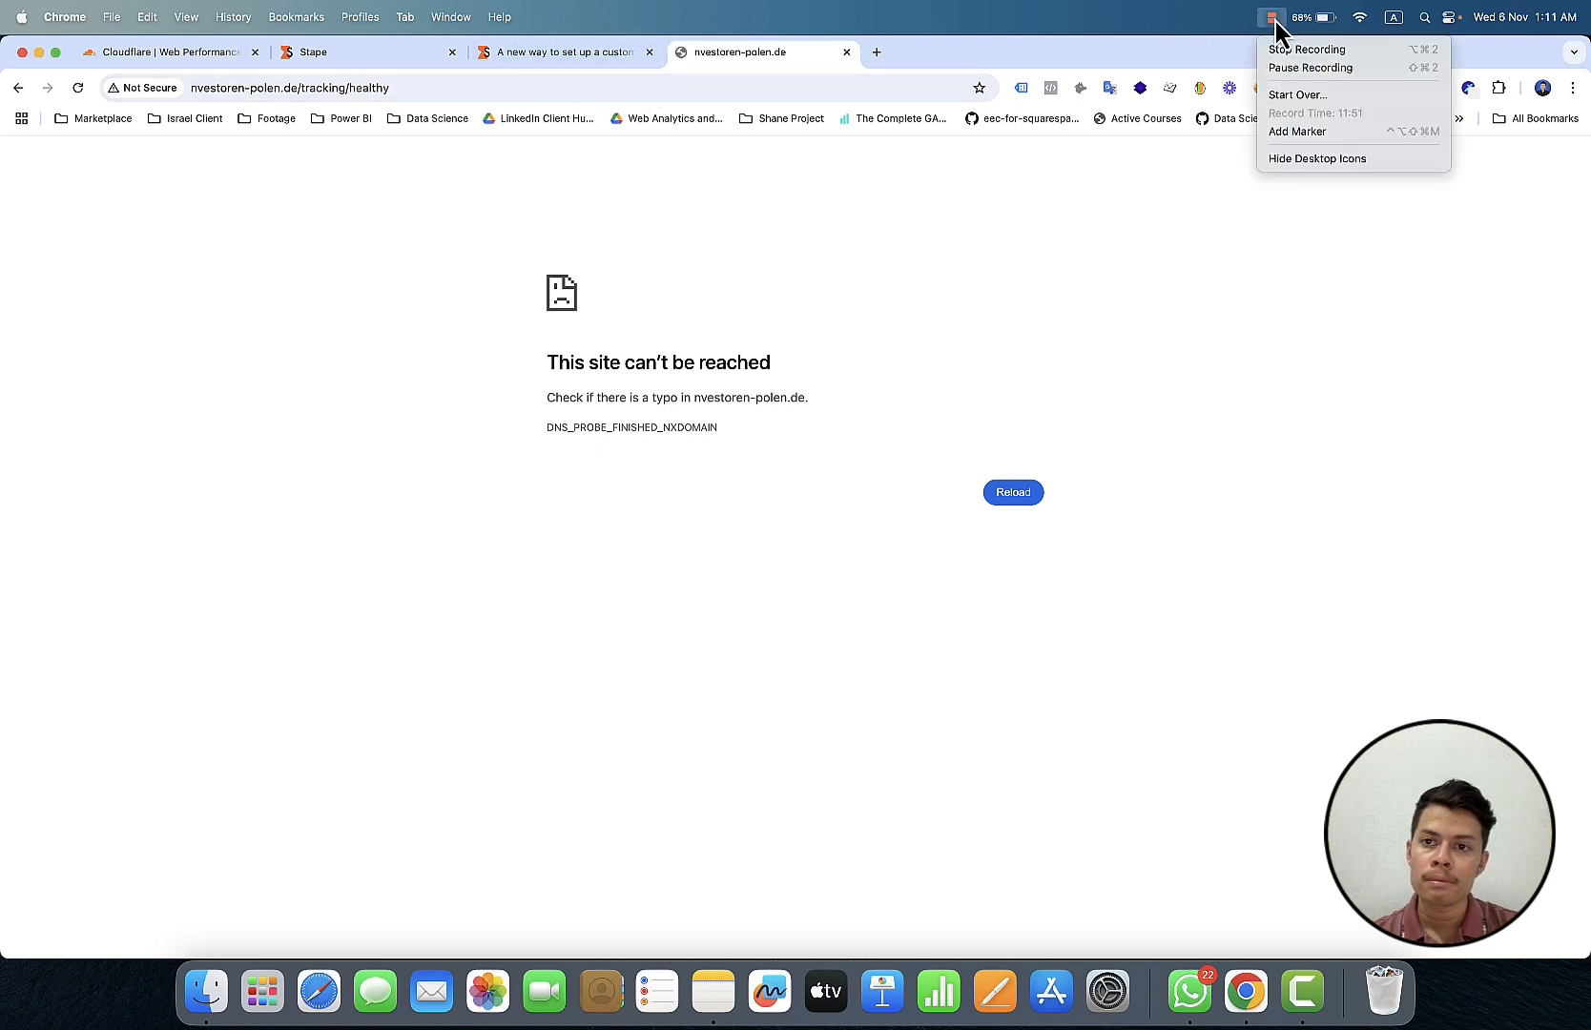
click(1285, 67)
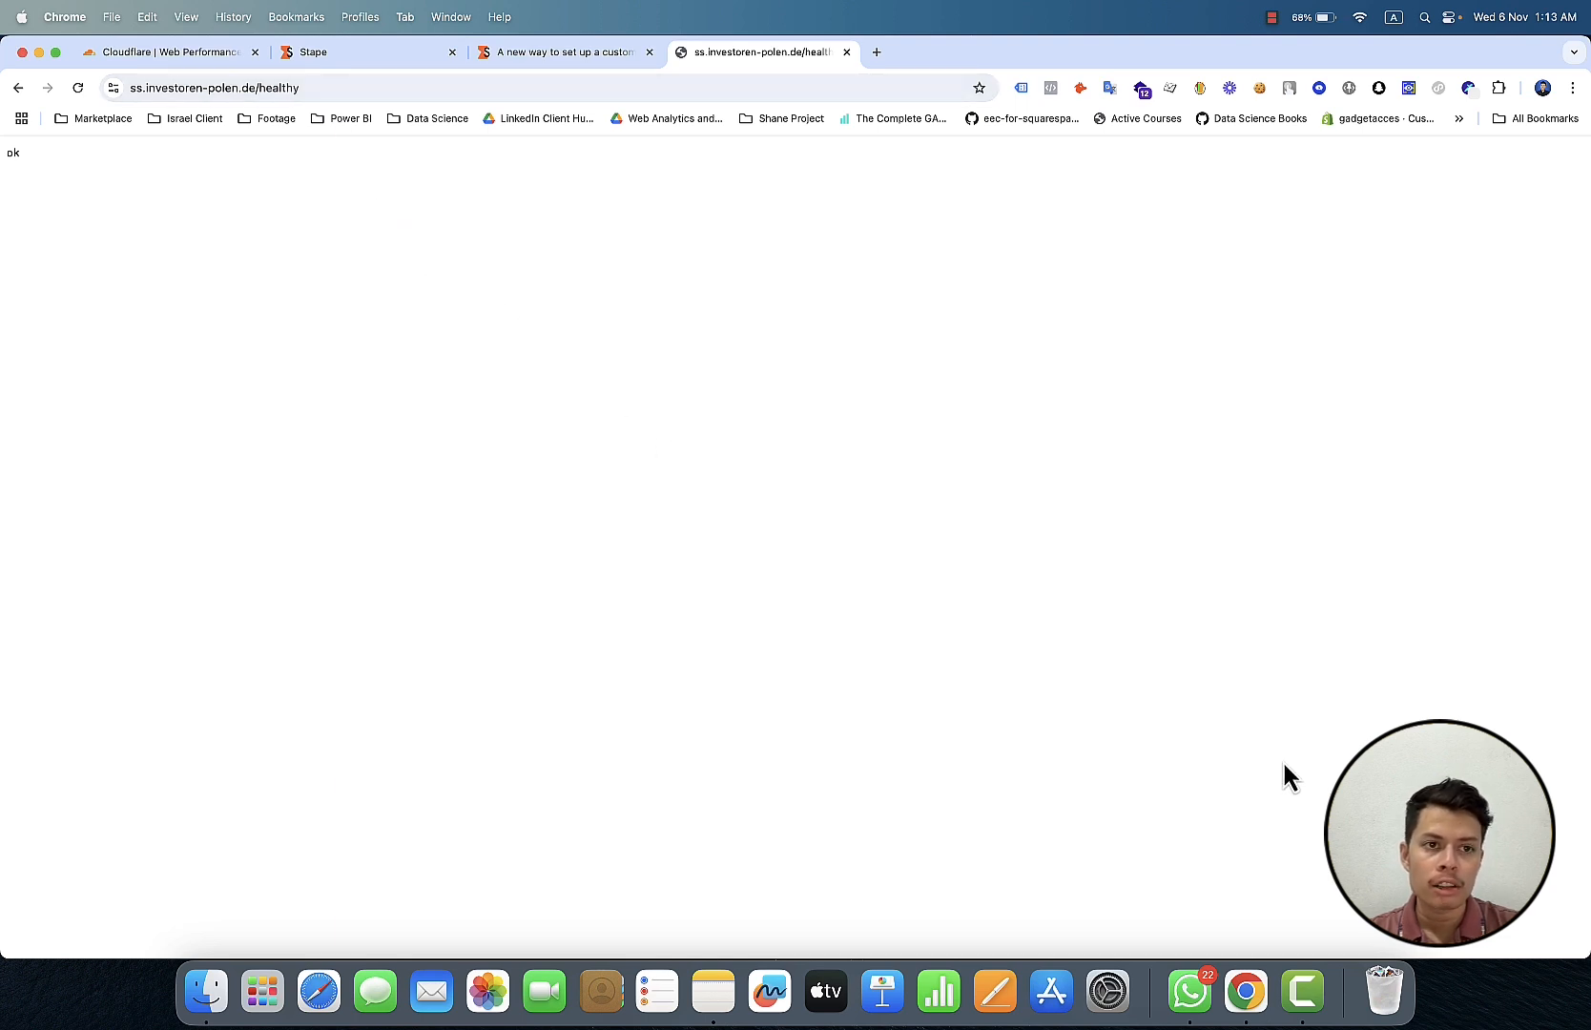
Step: Reload the ss.investoren-polen.de/healthy page, then copy the domain from the note and paste it over the page address
key(super+r)
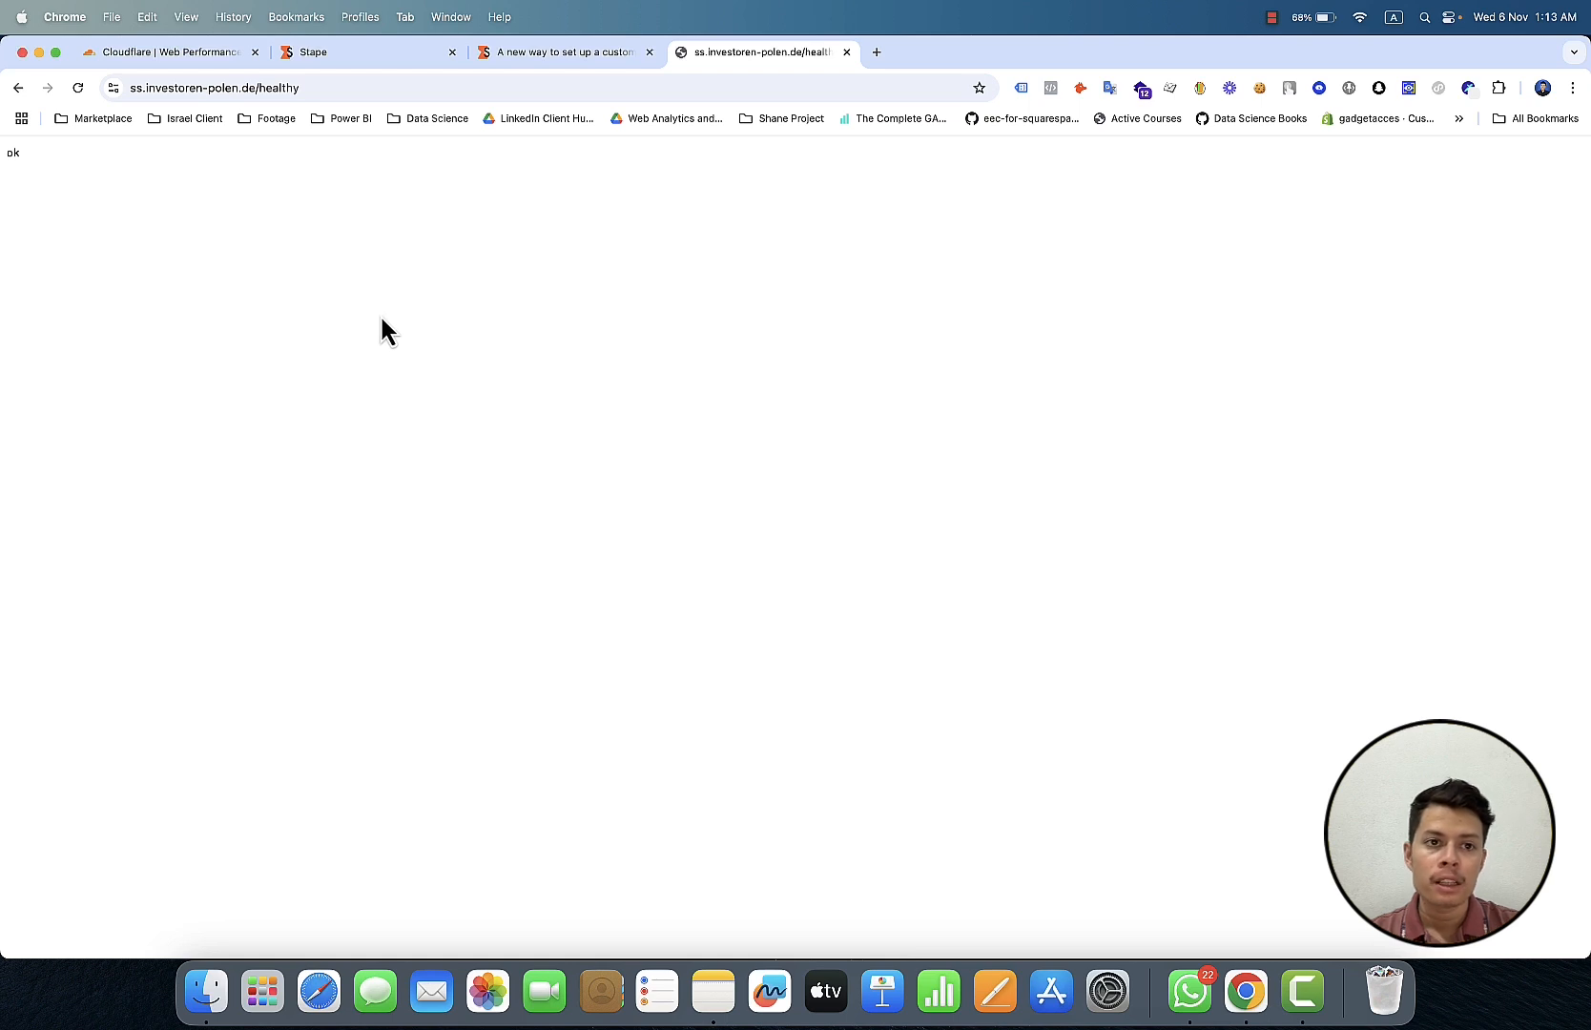
click(717, 1014)
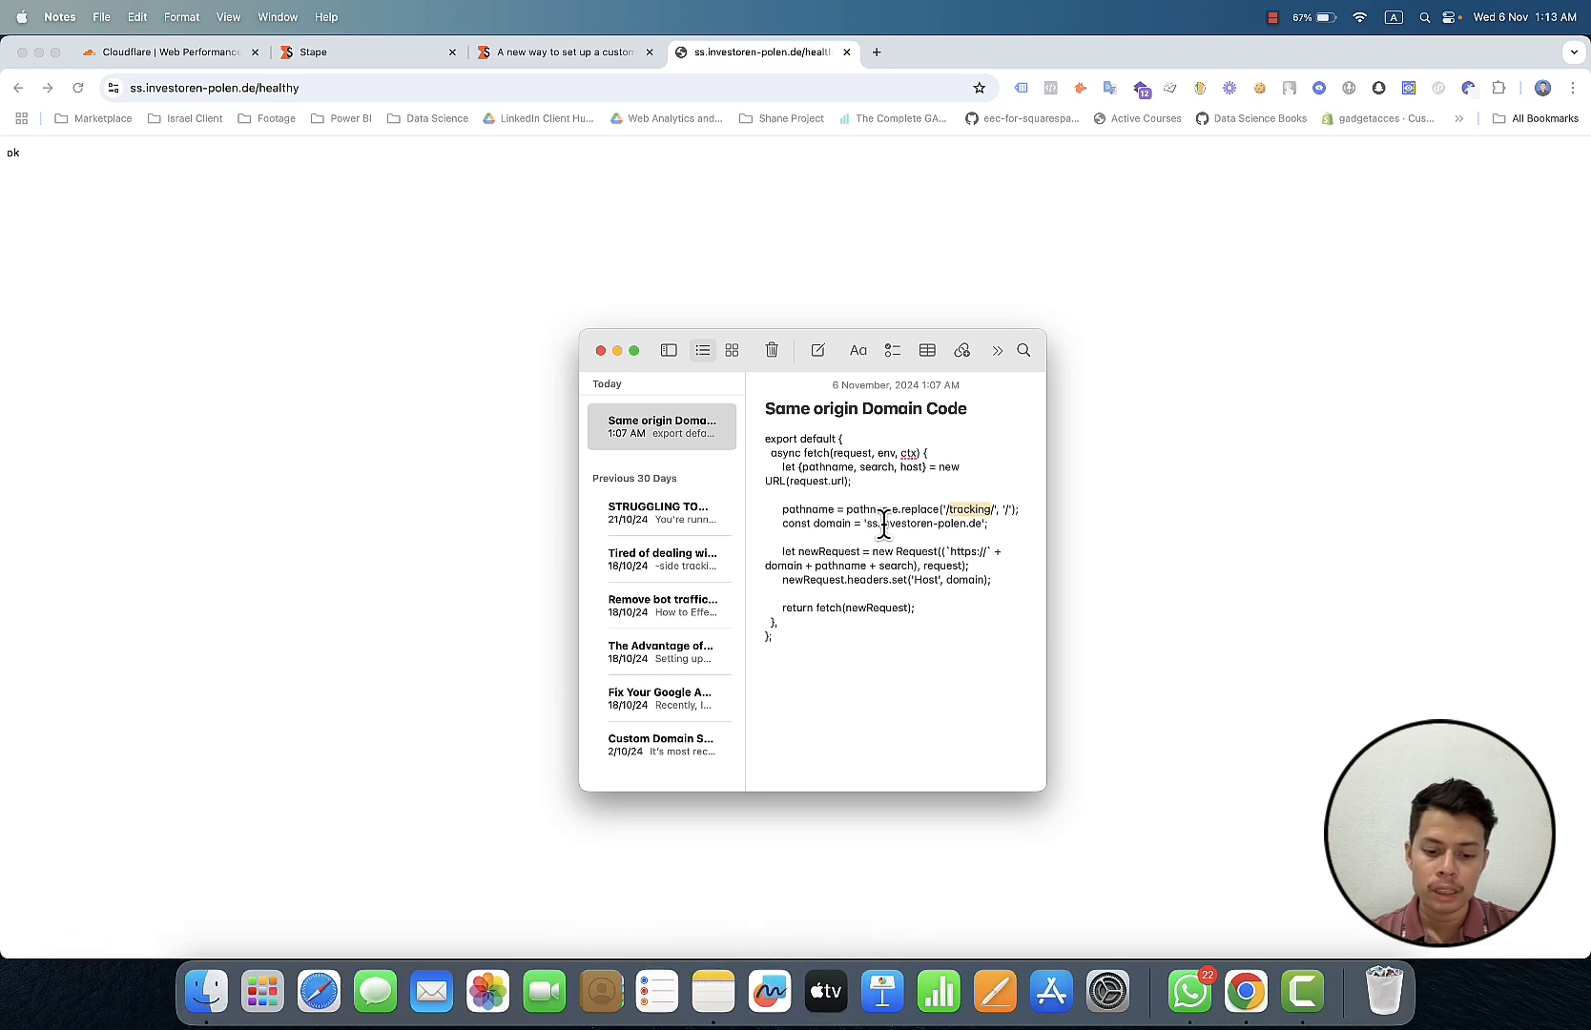
drag(883, 523, 971, 528)
right_click(971, 527)
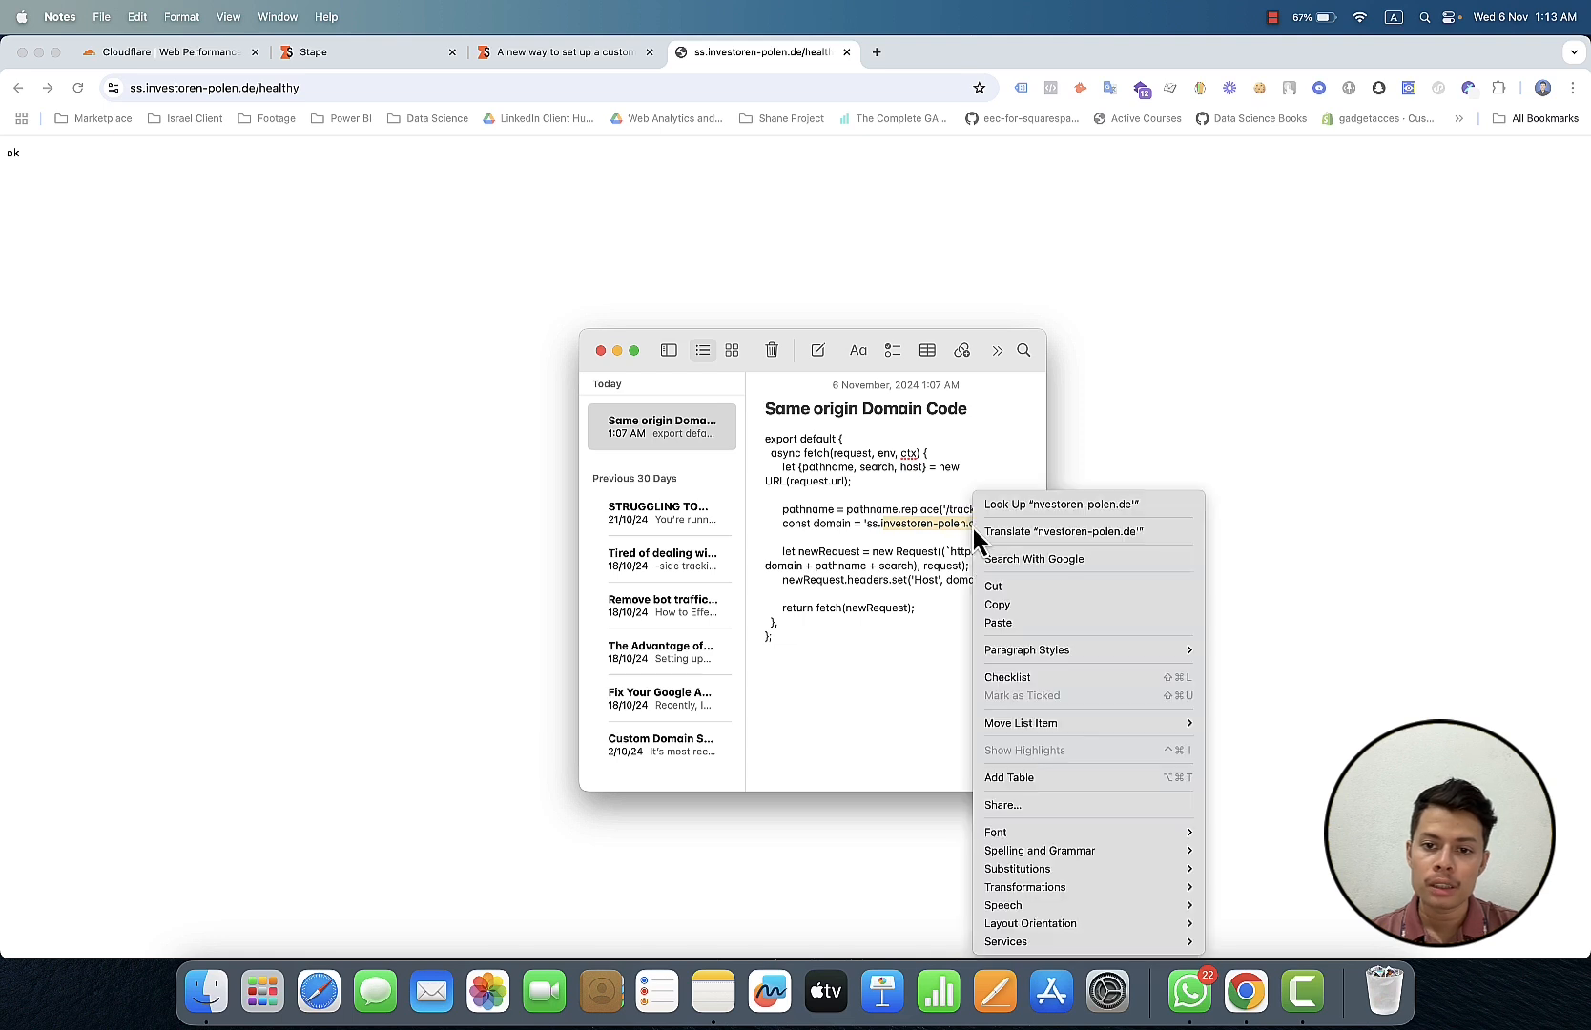
click(1008, 591)
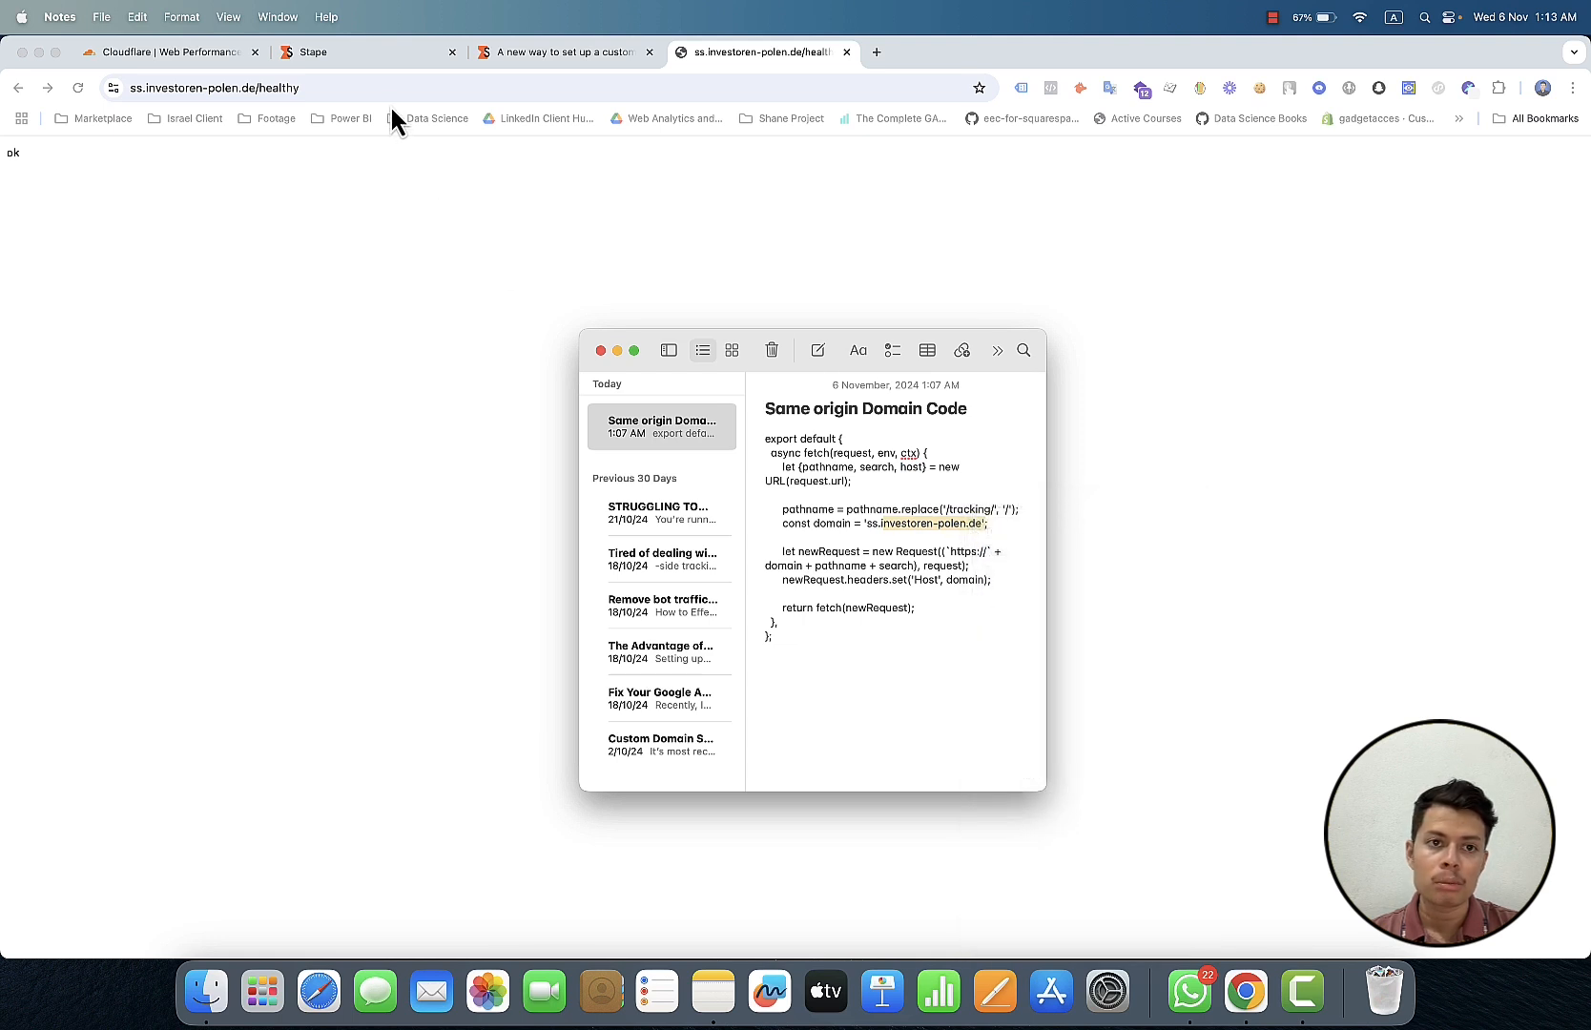
click(356, 88)
right_click(357, 88)
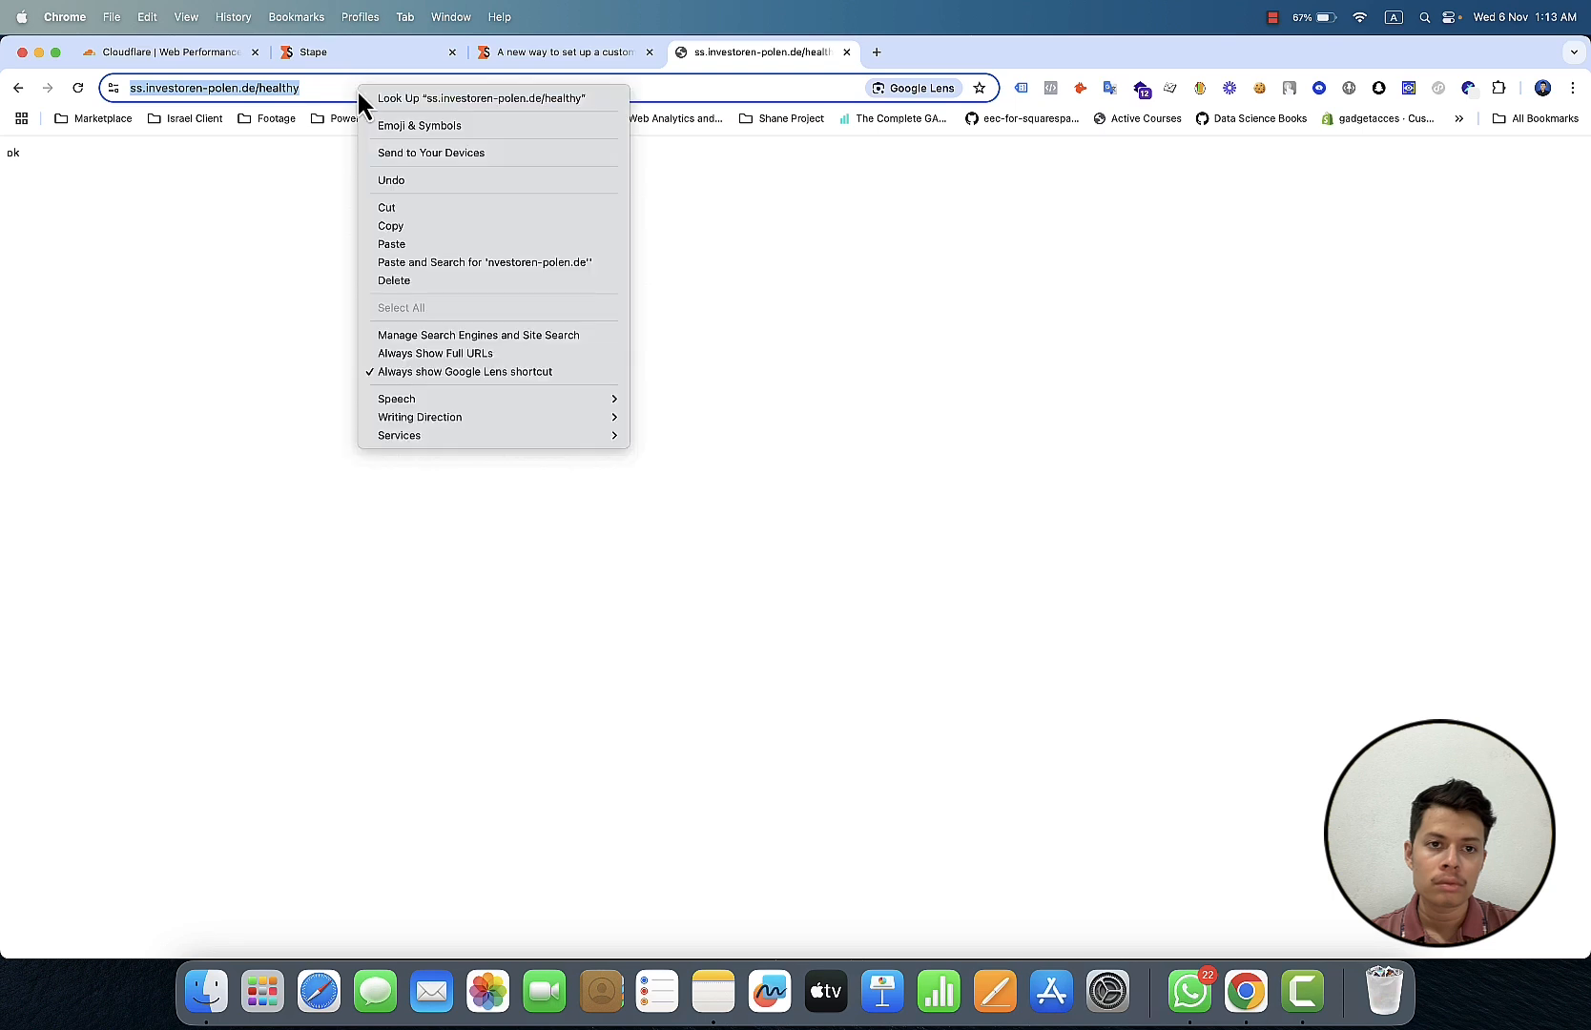
click(401, 241)
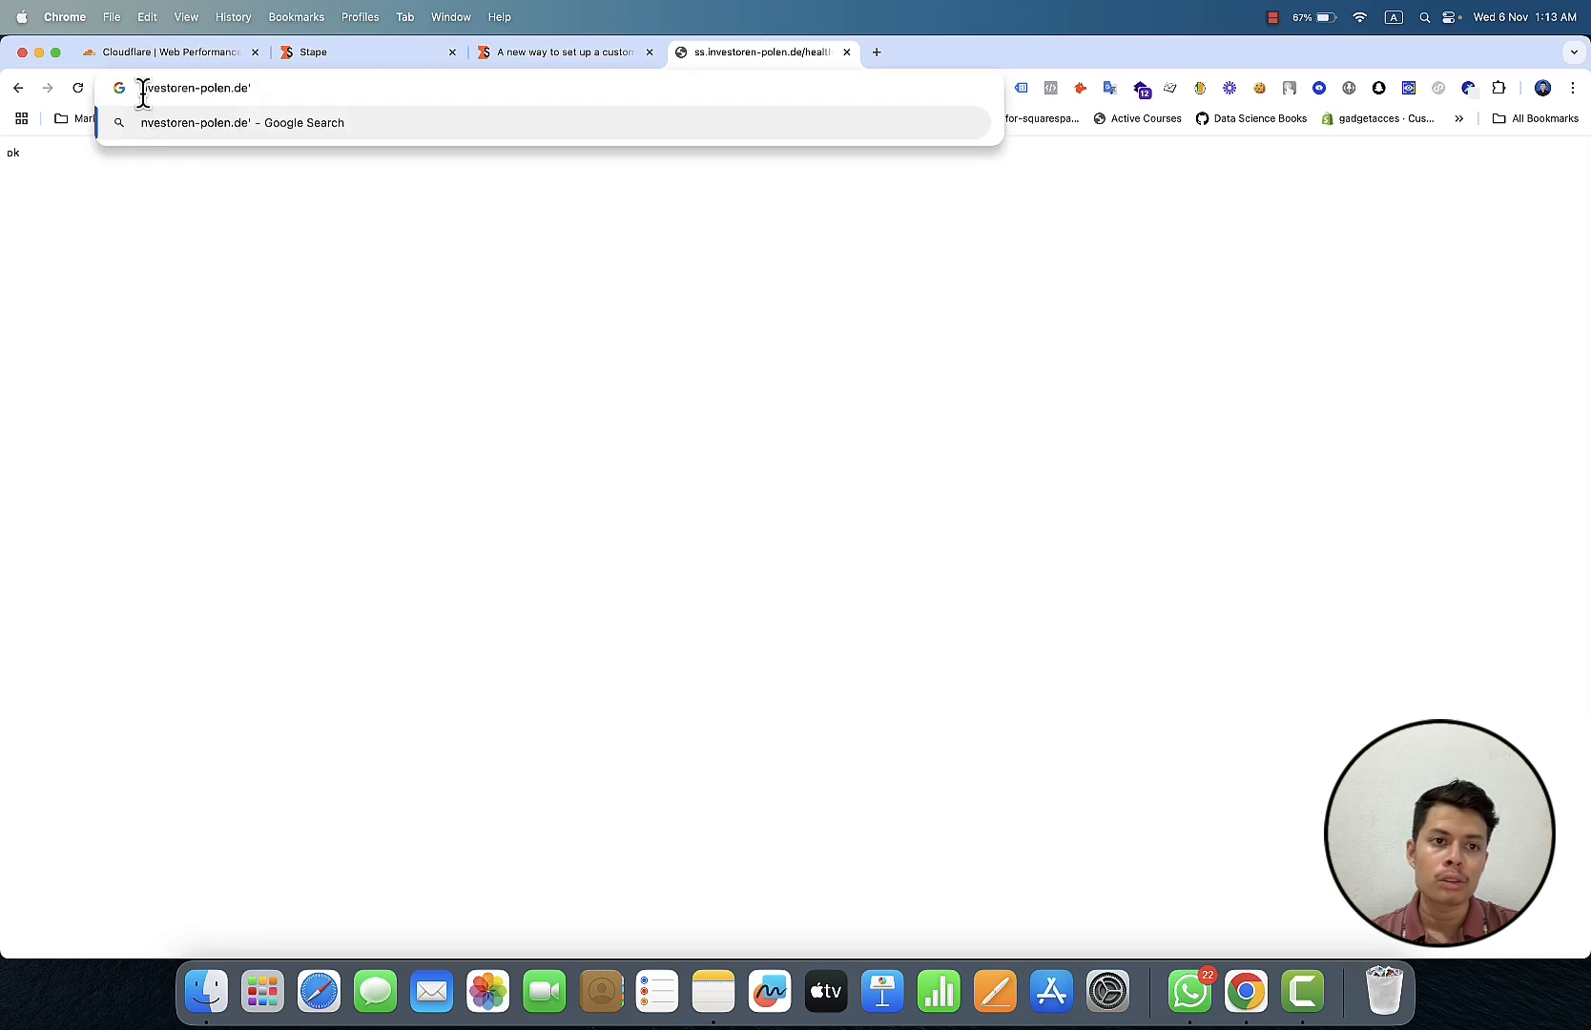
Step: Try correcting the pasted address to investoren-polen.de/tracking/healthy
key(super+Left)
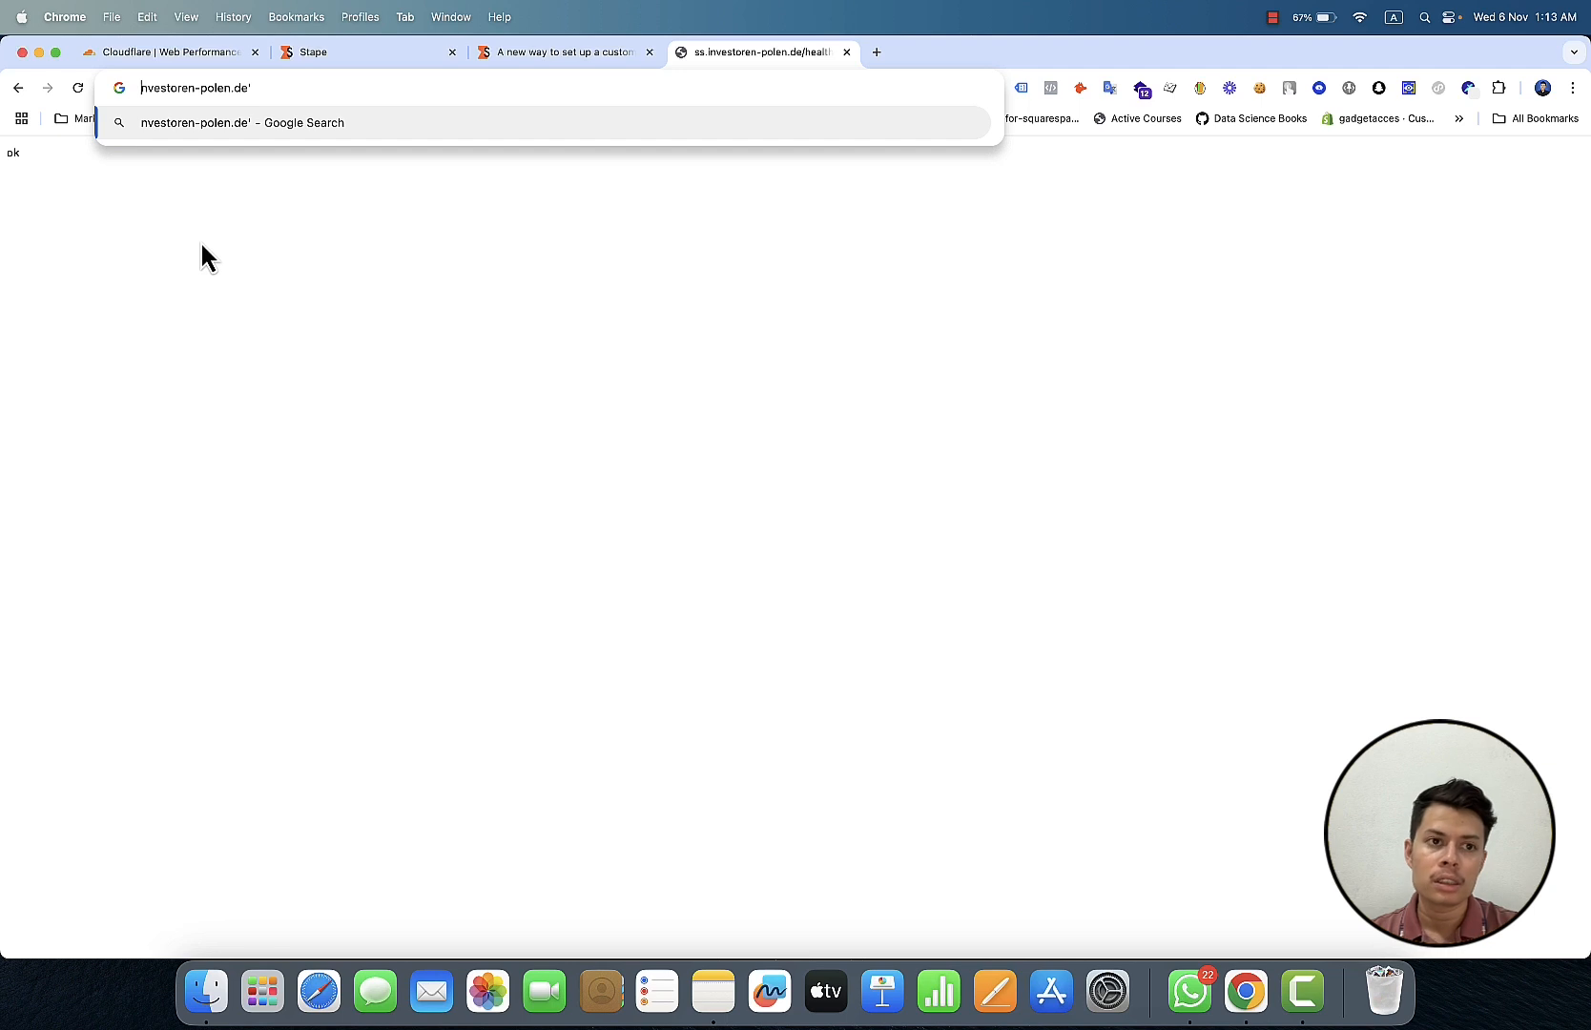
text(i)
click(288, 87)
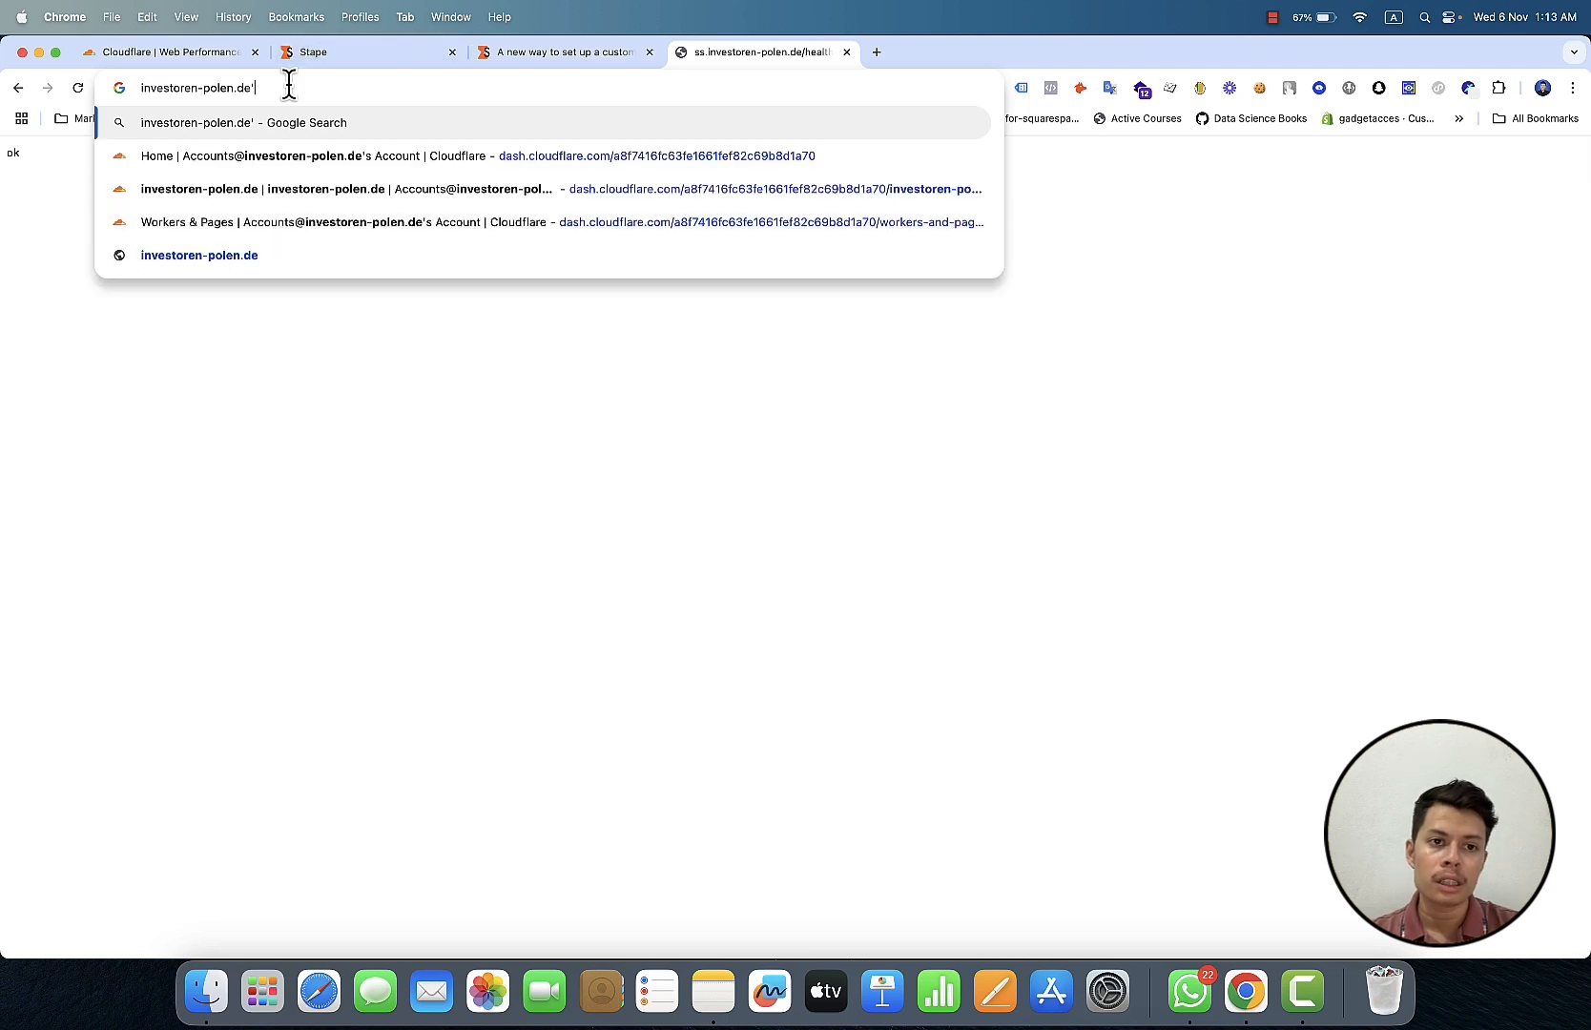
key(BackSpace)
text(/)
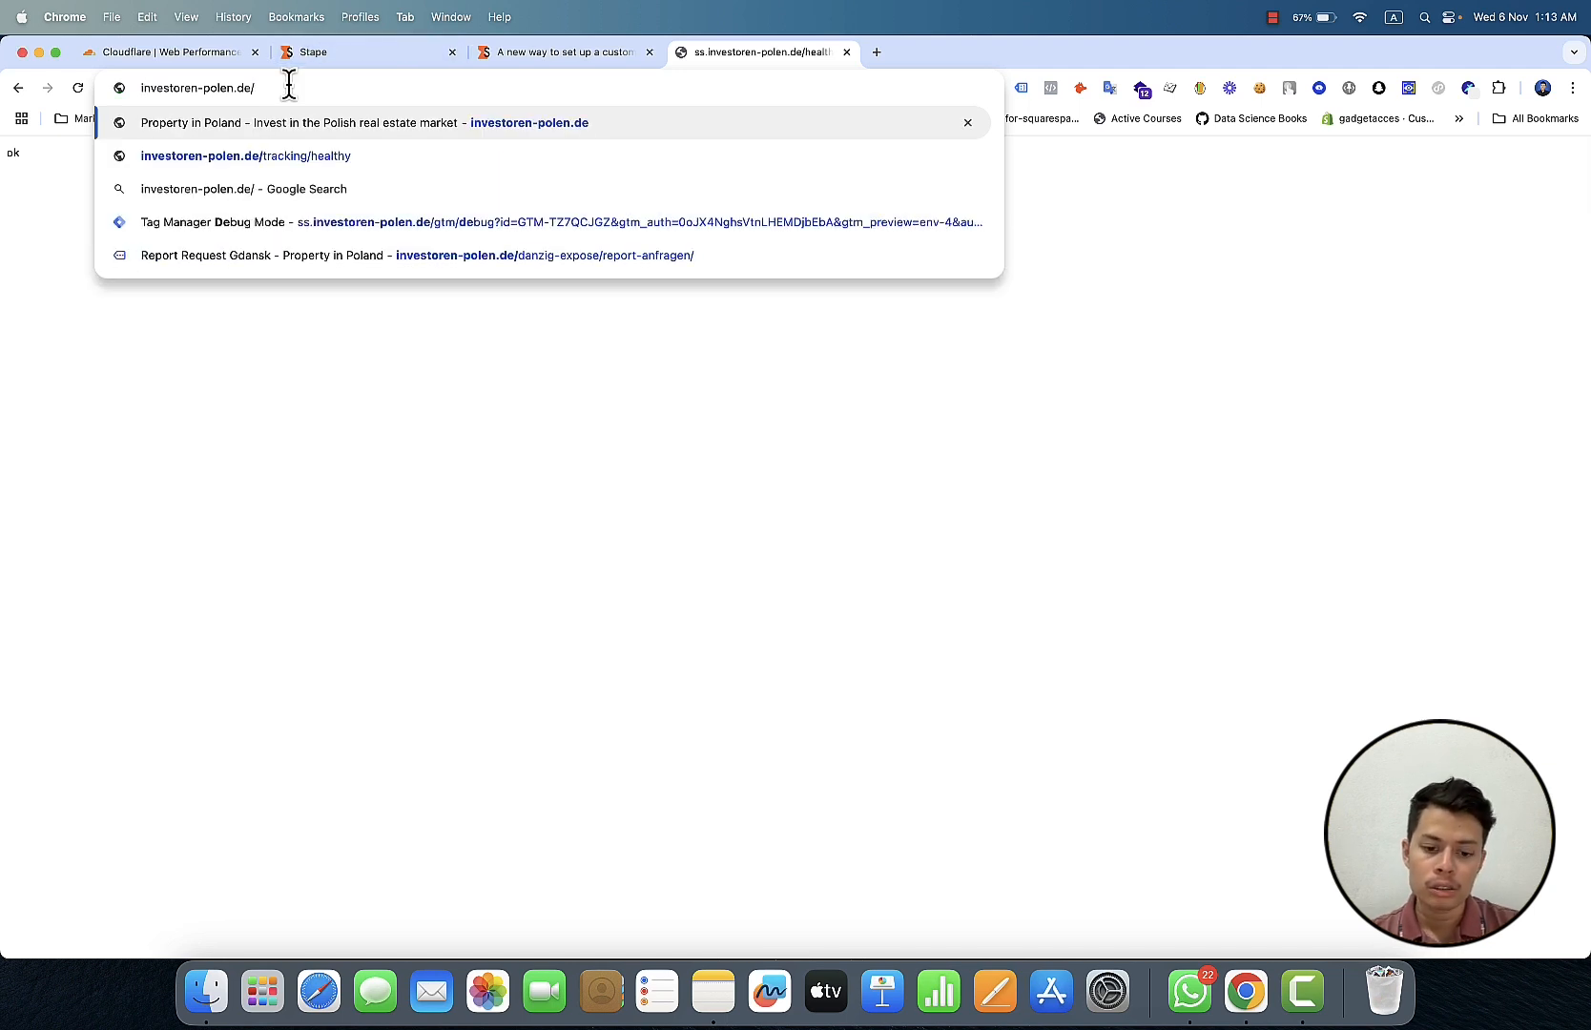
text(tr)
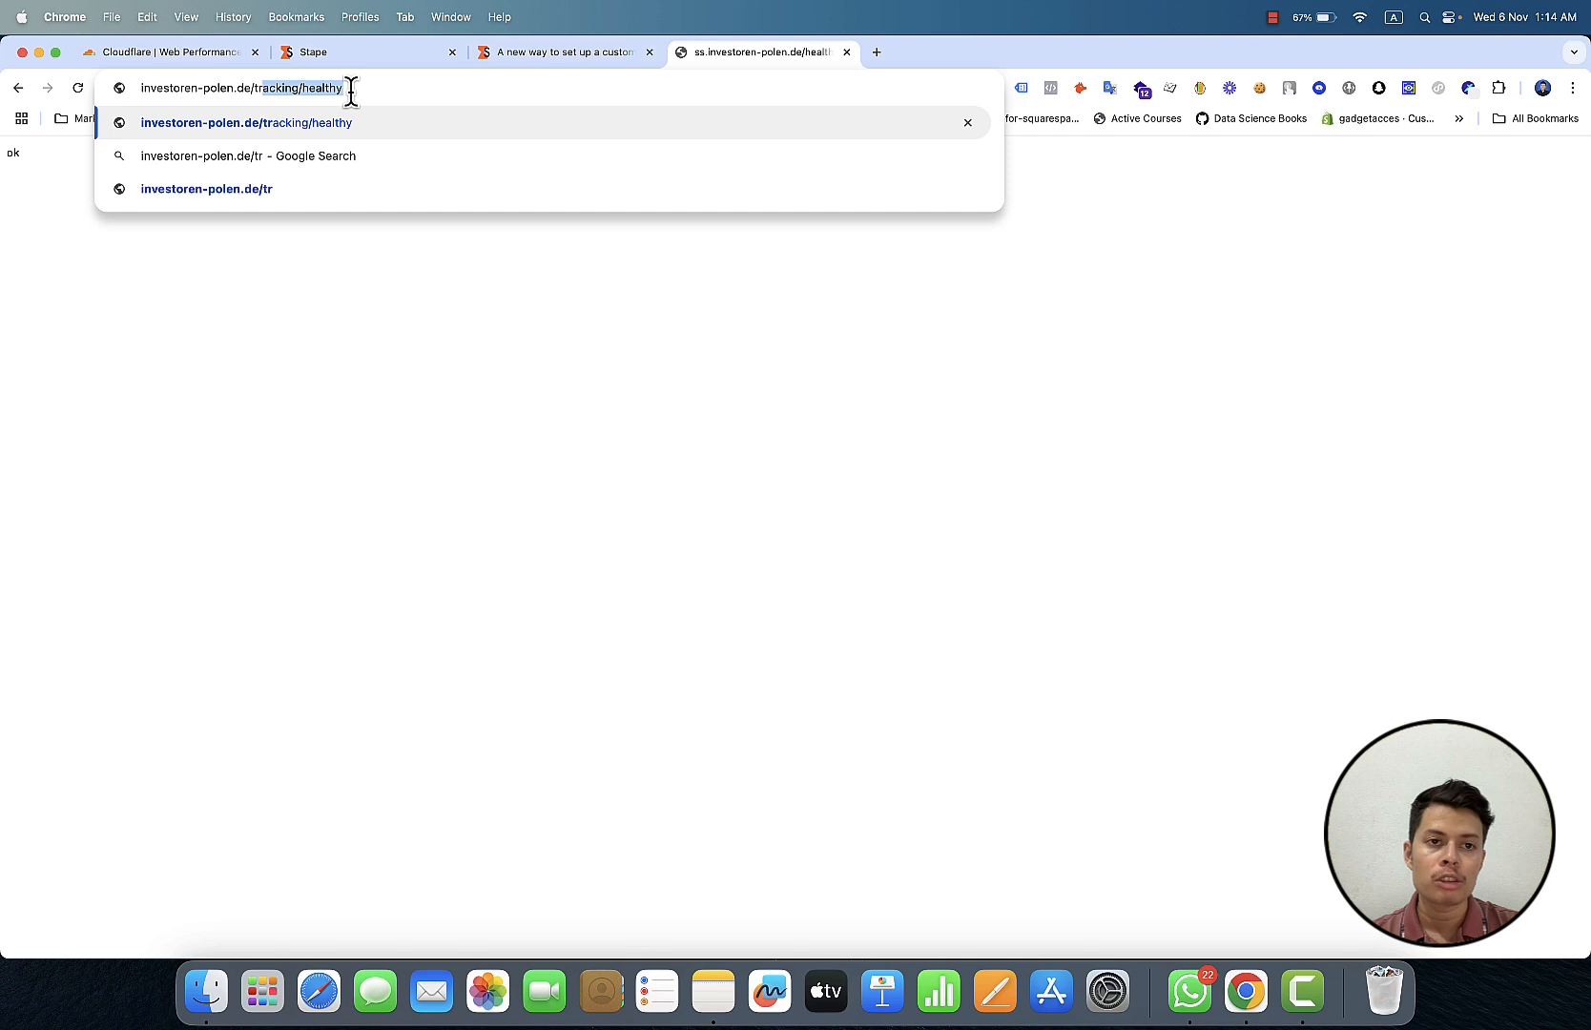
click(350, 92)
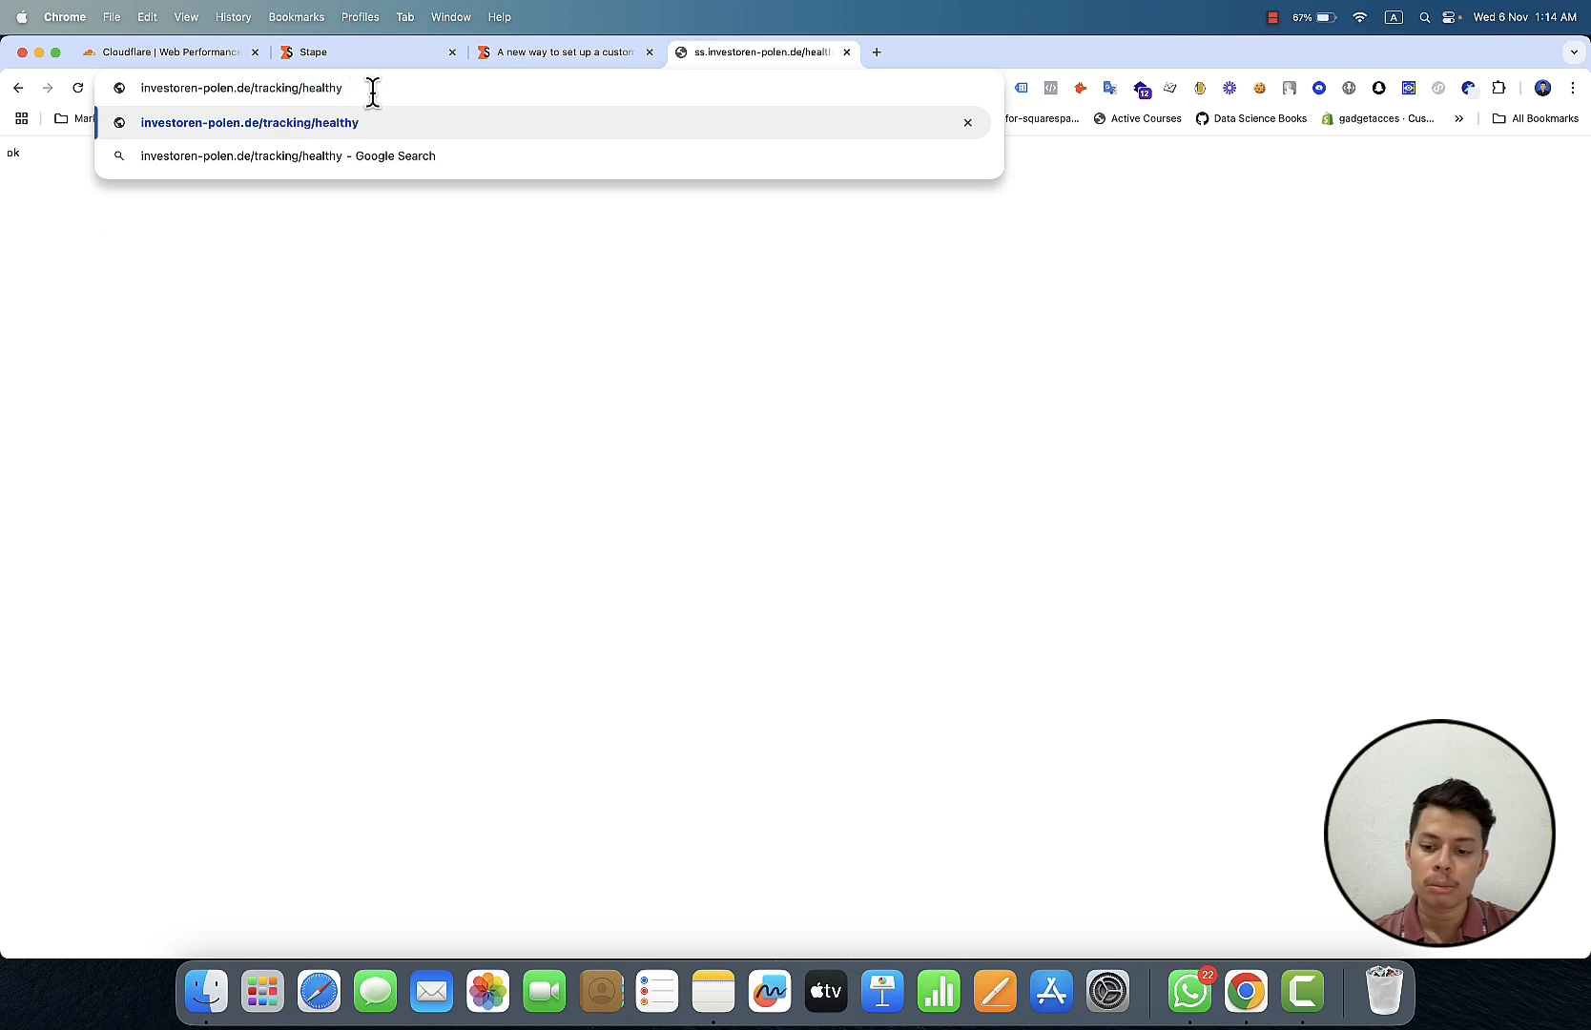
key(Escape)
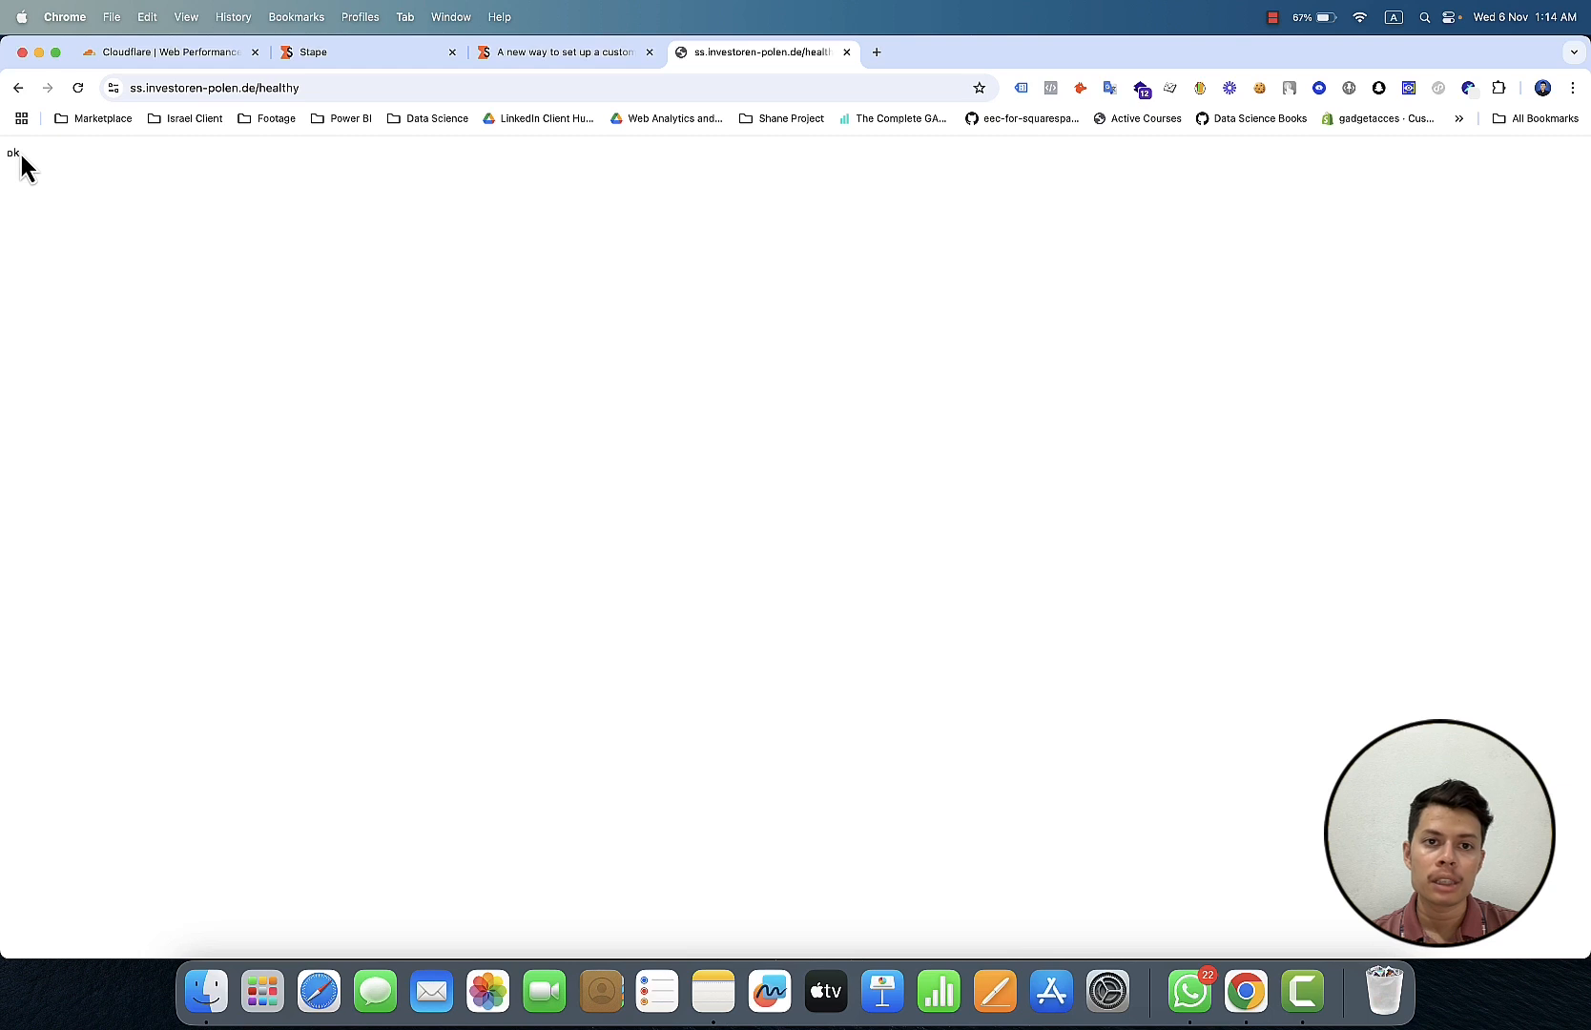
click(1273, 19)
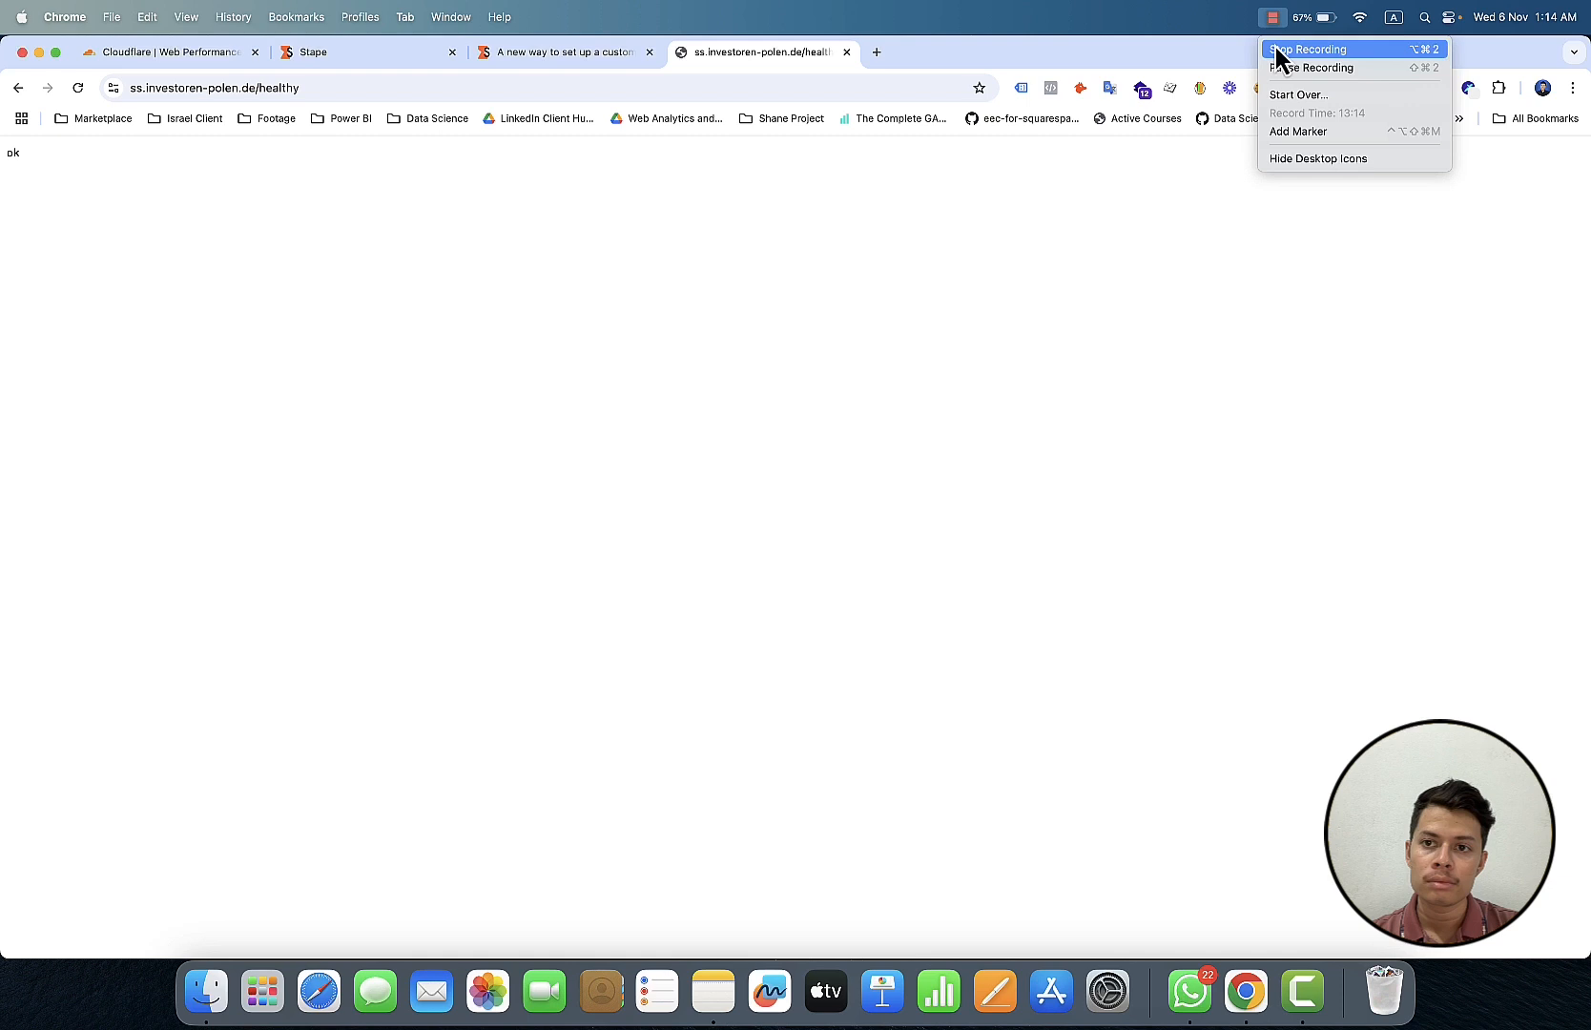
click(1282, 68)
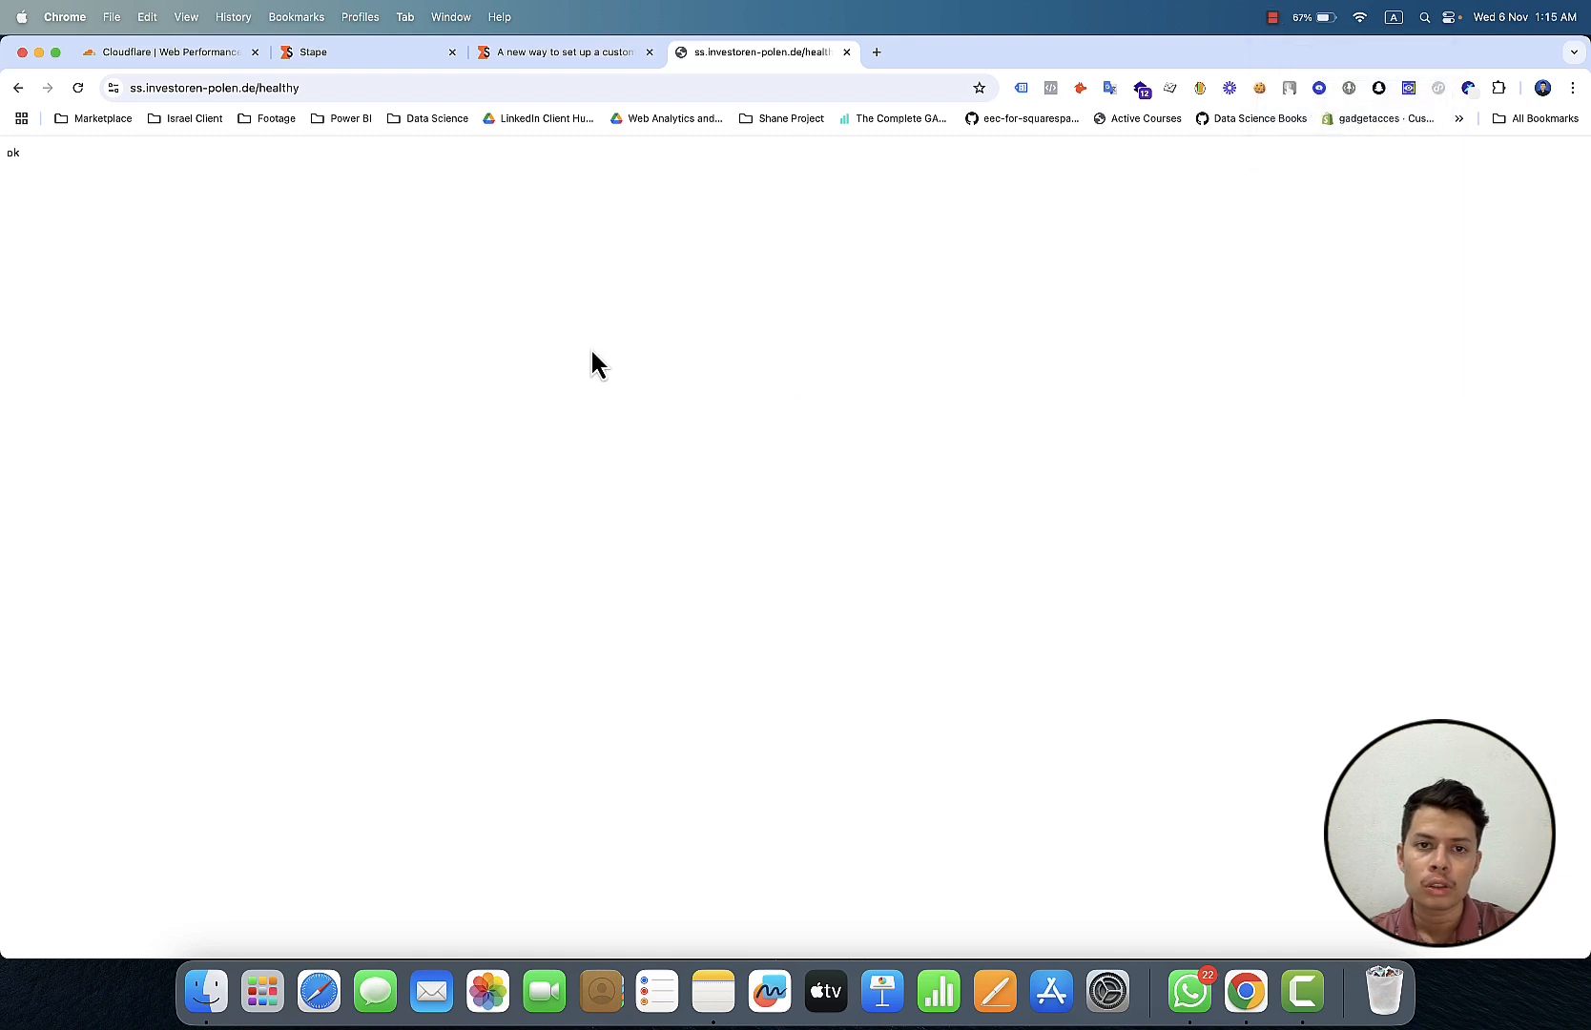
Step: Copy the full ss.investoren-polen.de/healthy page address
click(369, 88)
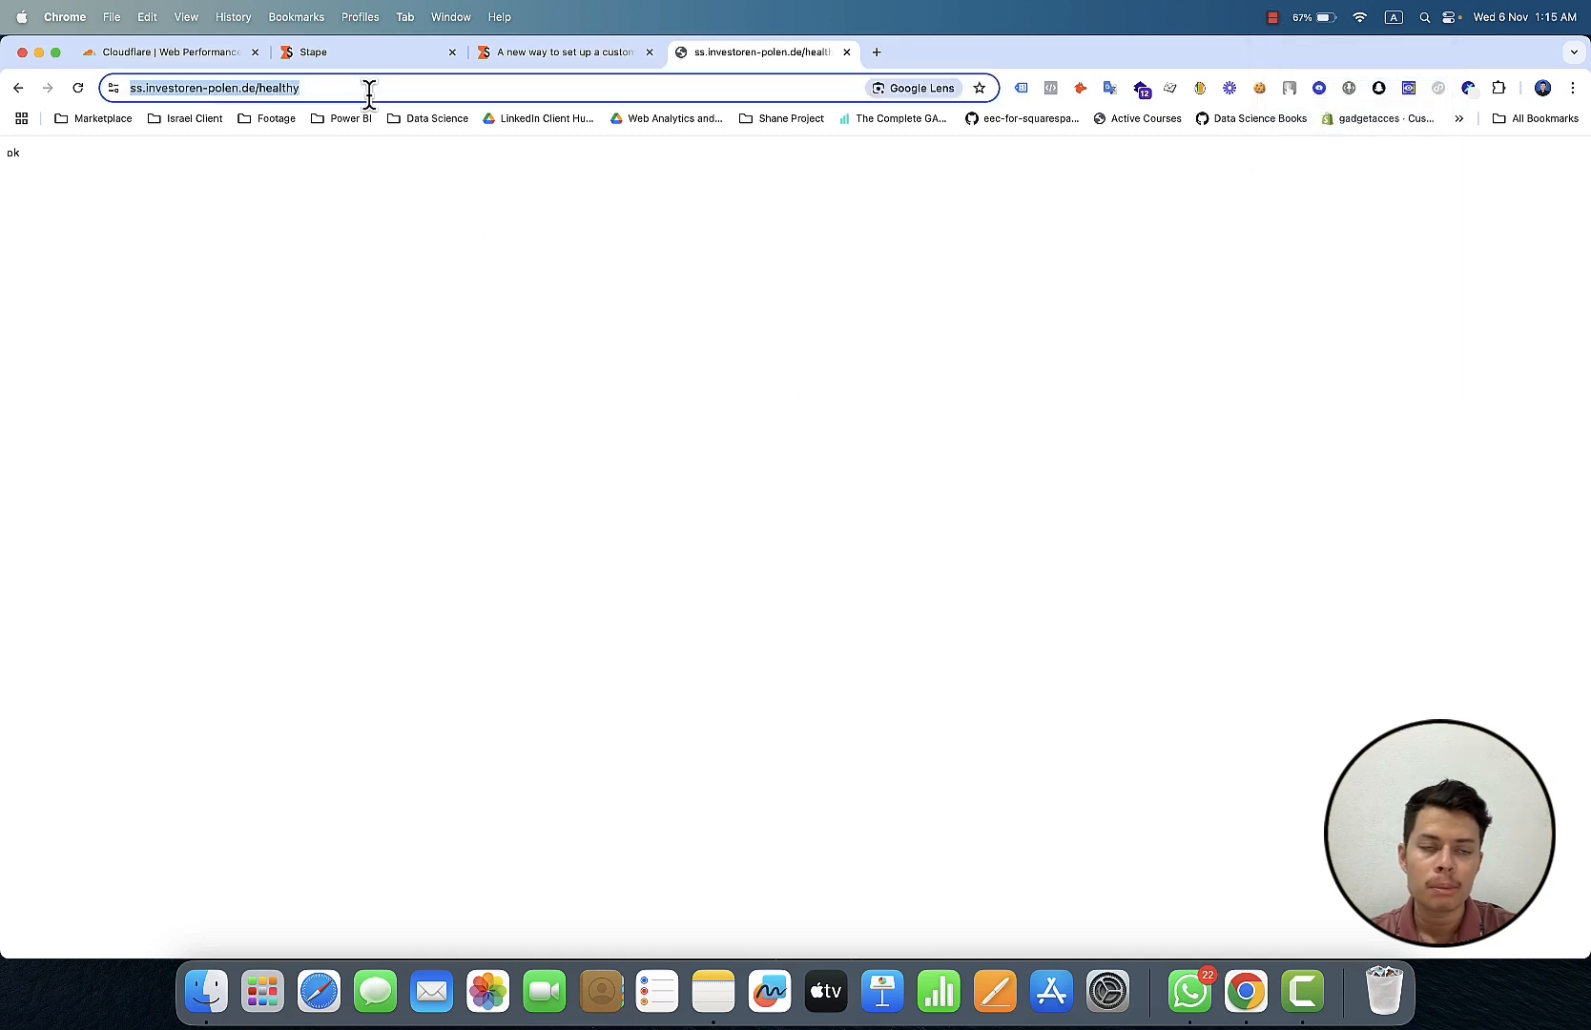
right_click(268, 87)
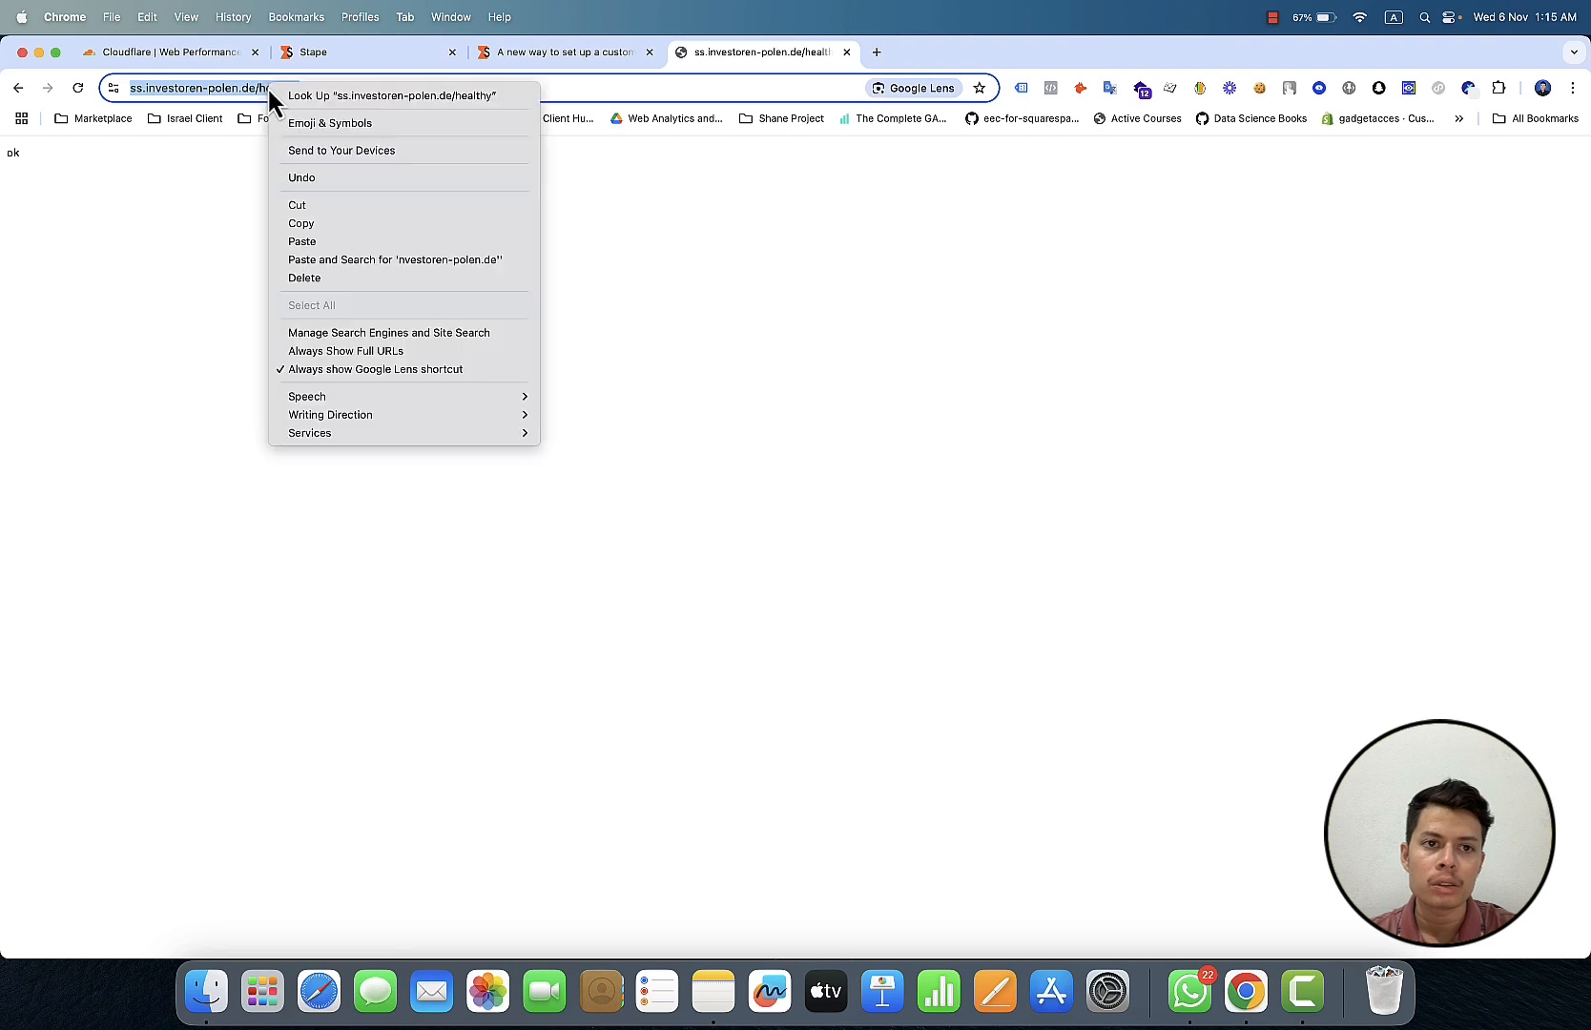
click(320, 225)
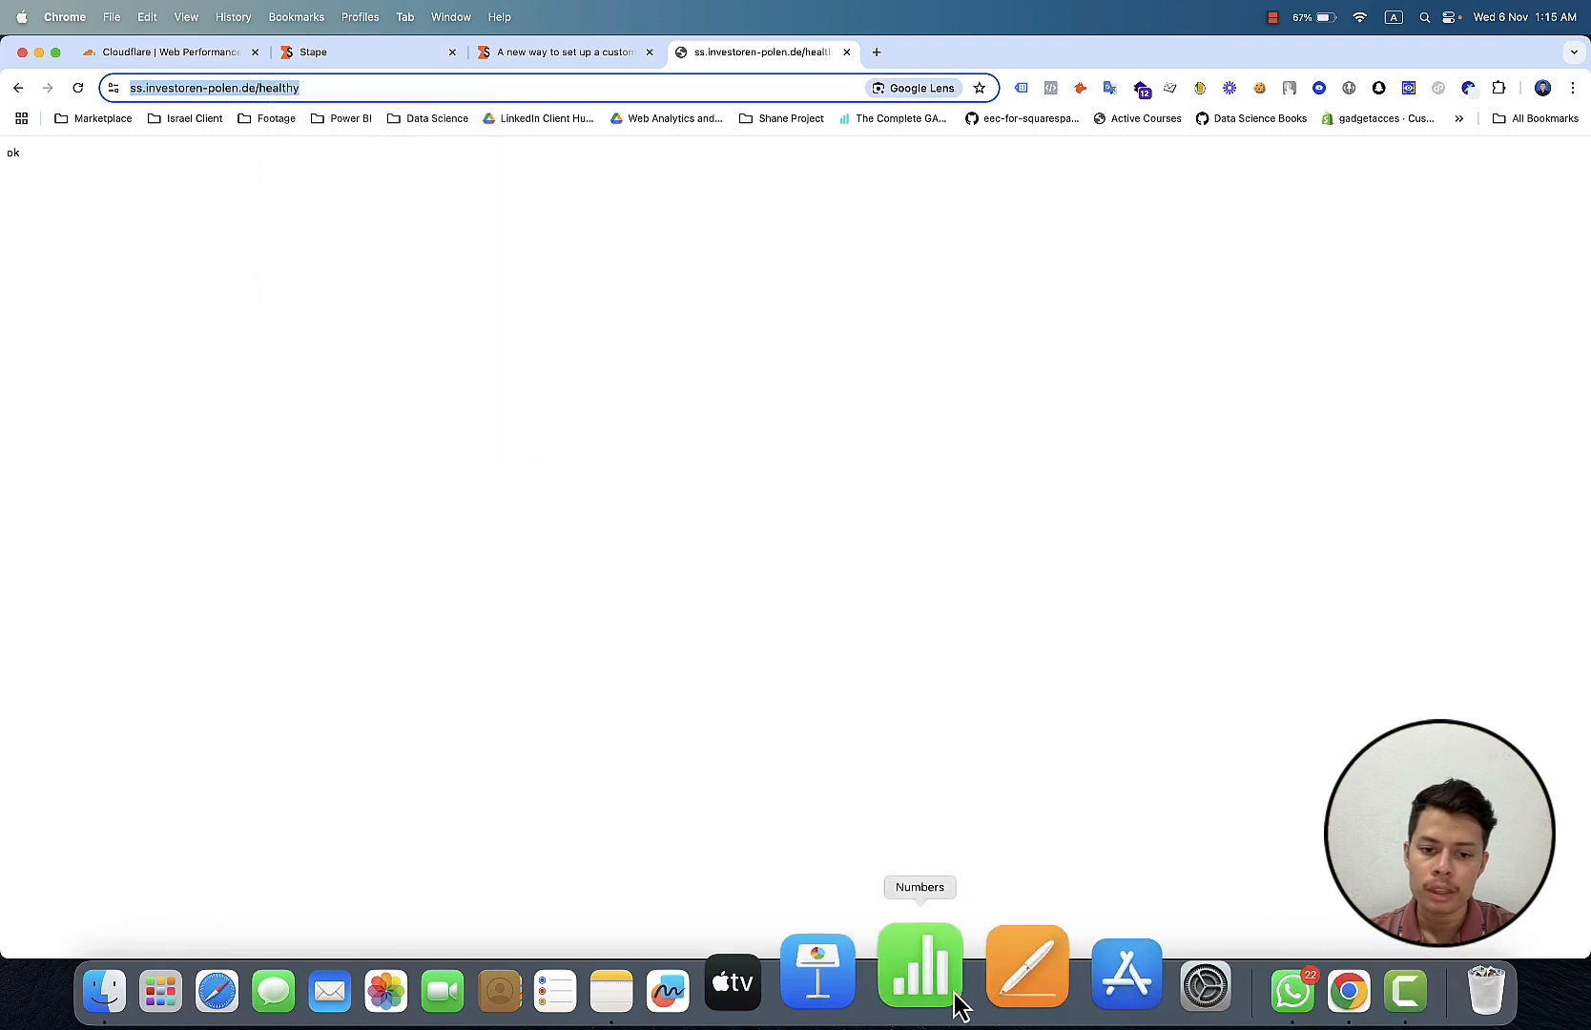
click(707, 1001)
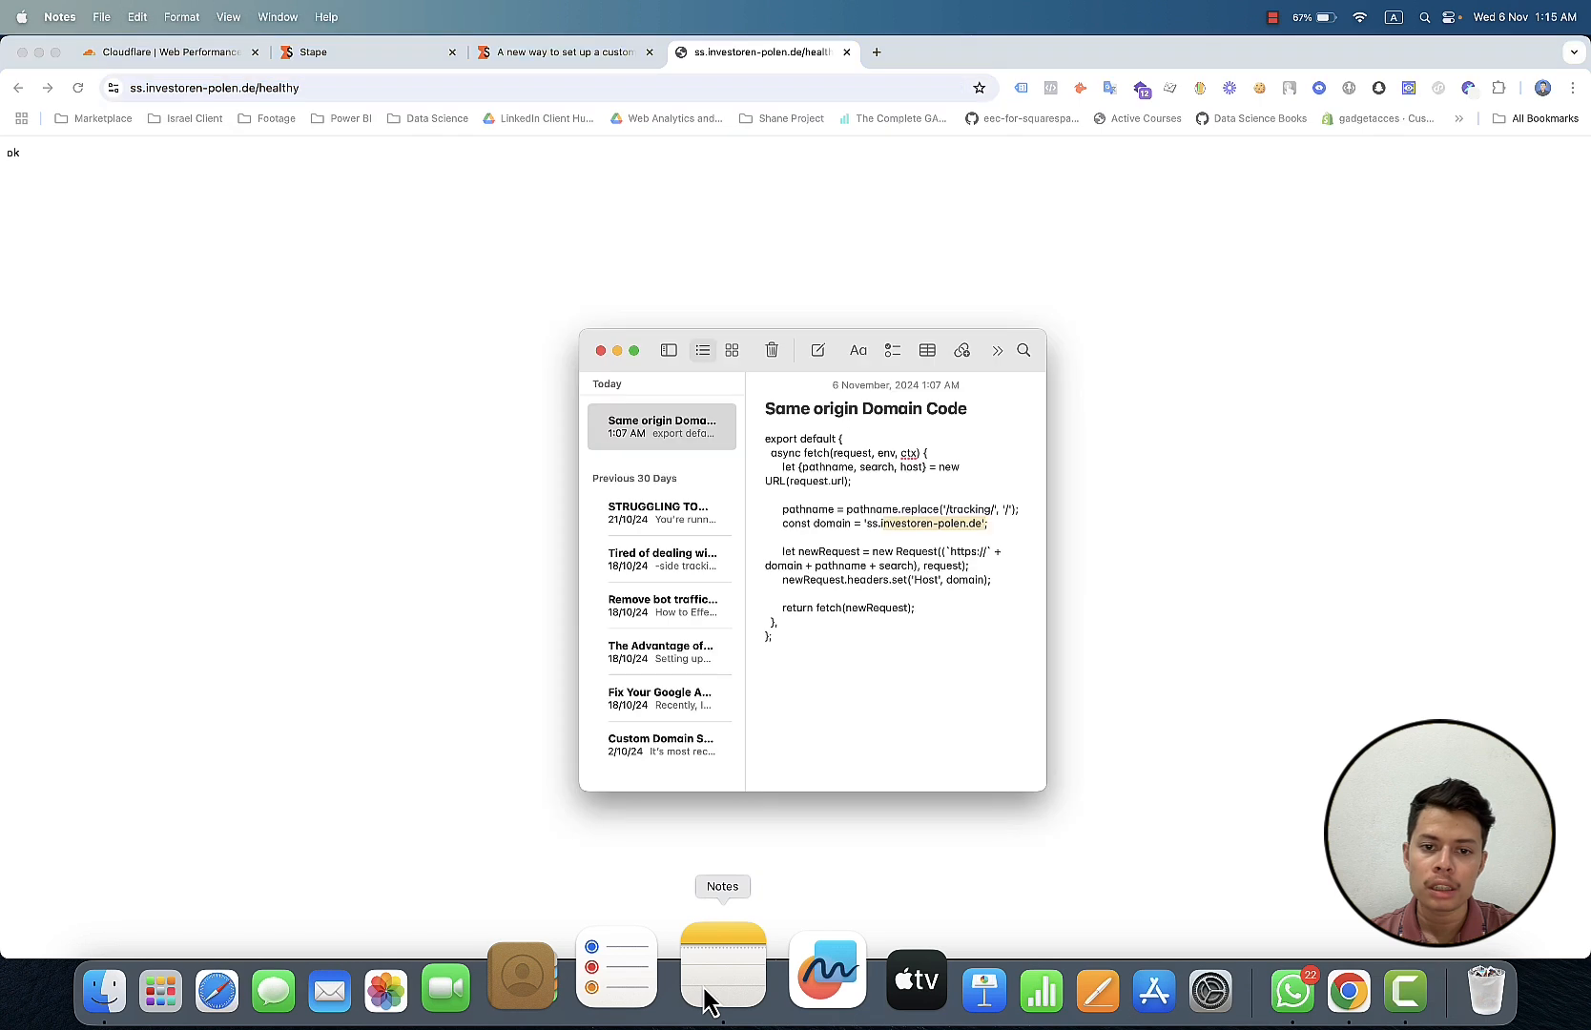
click(816, 635)
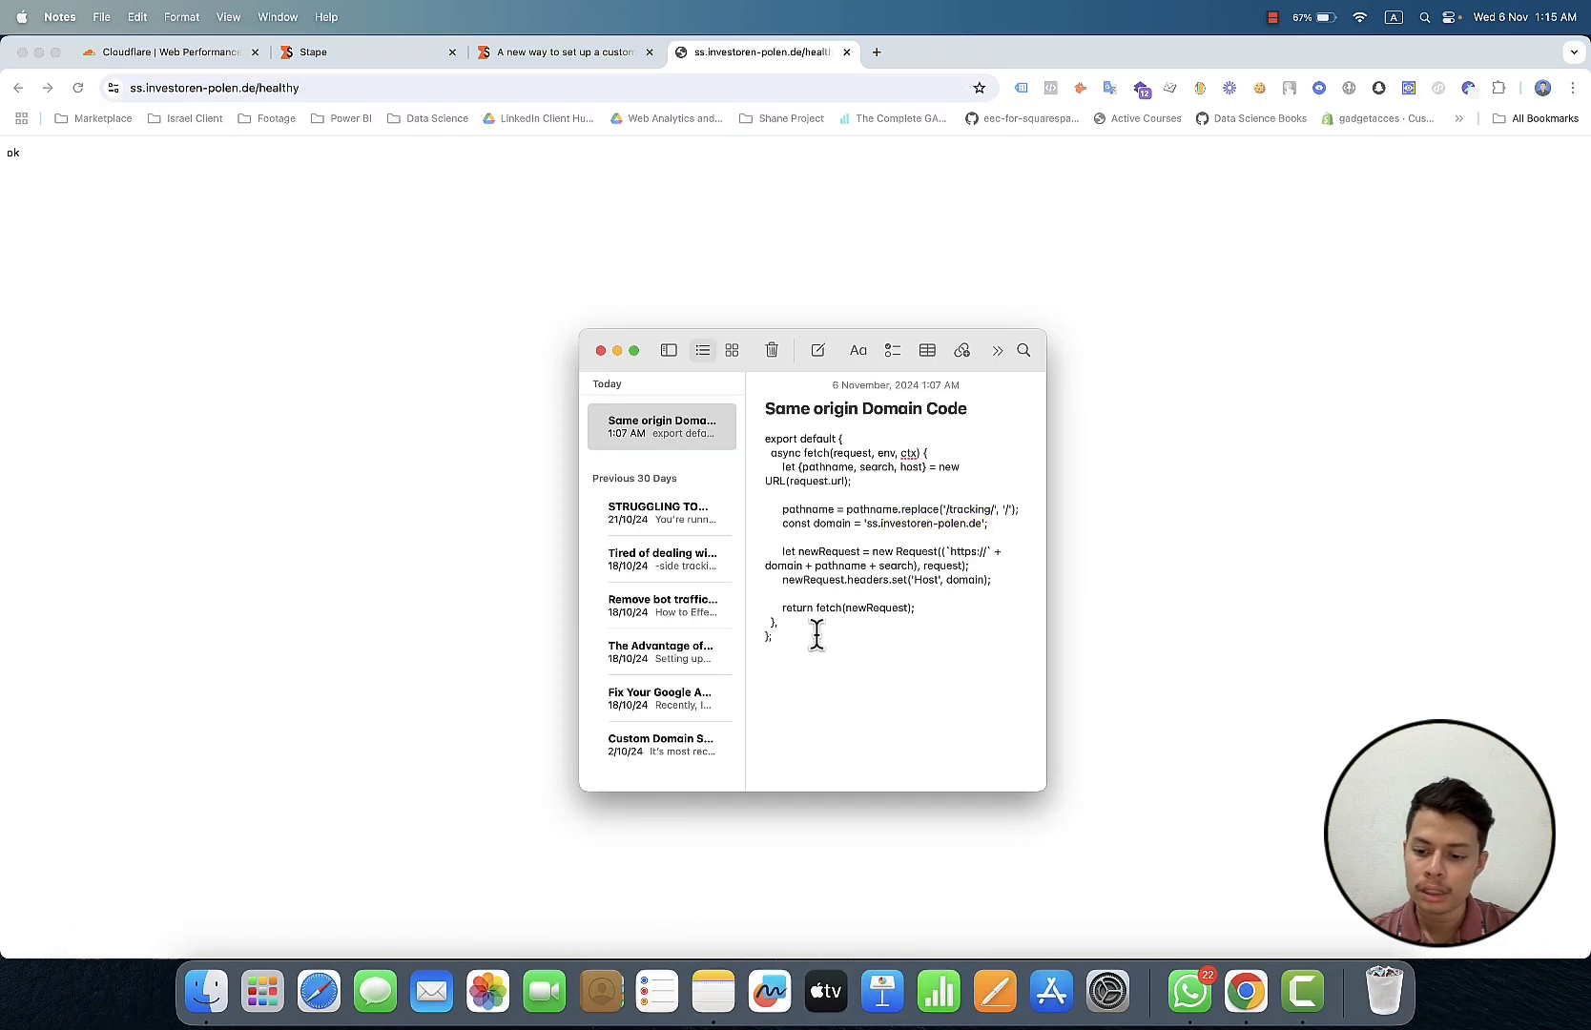
key(Return)
key(Return)
right_click(816, 634)
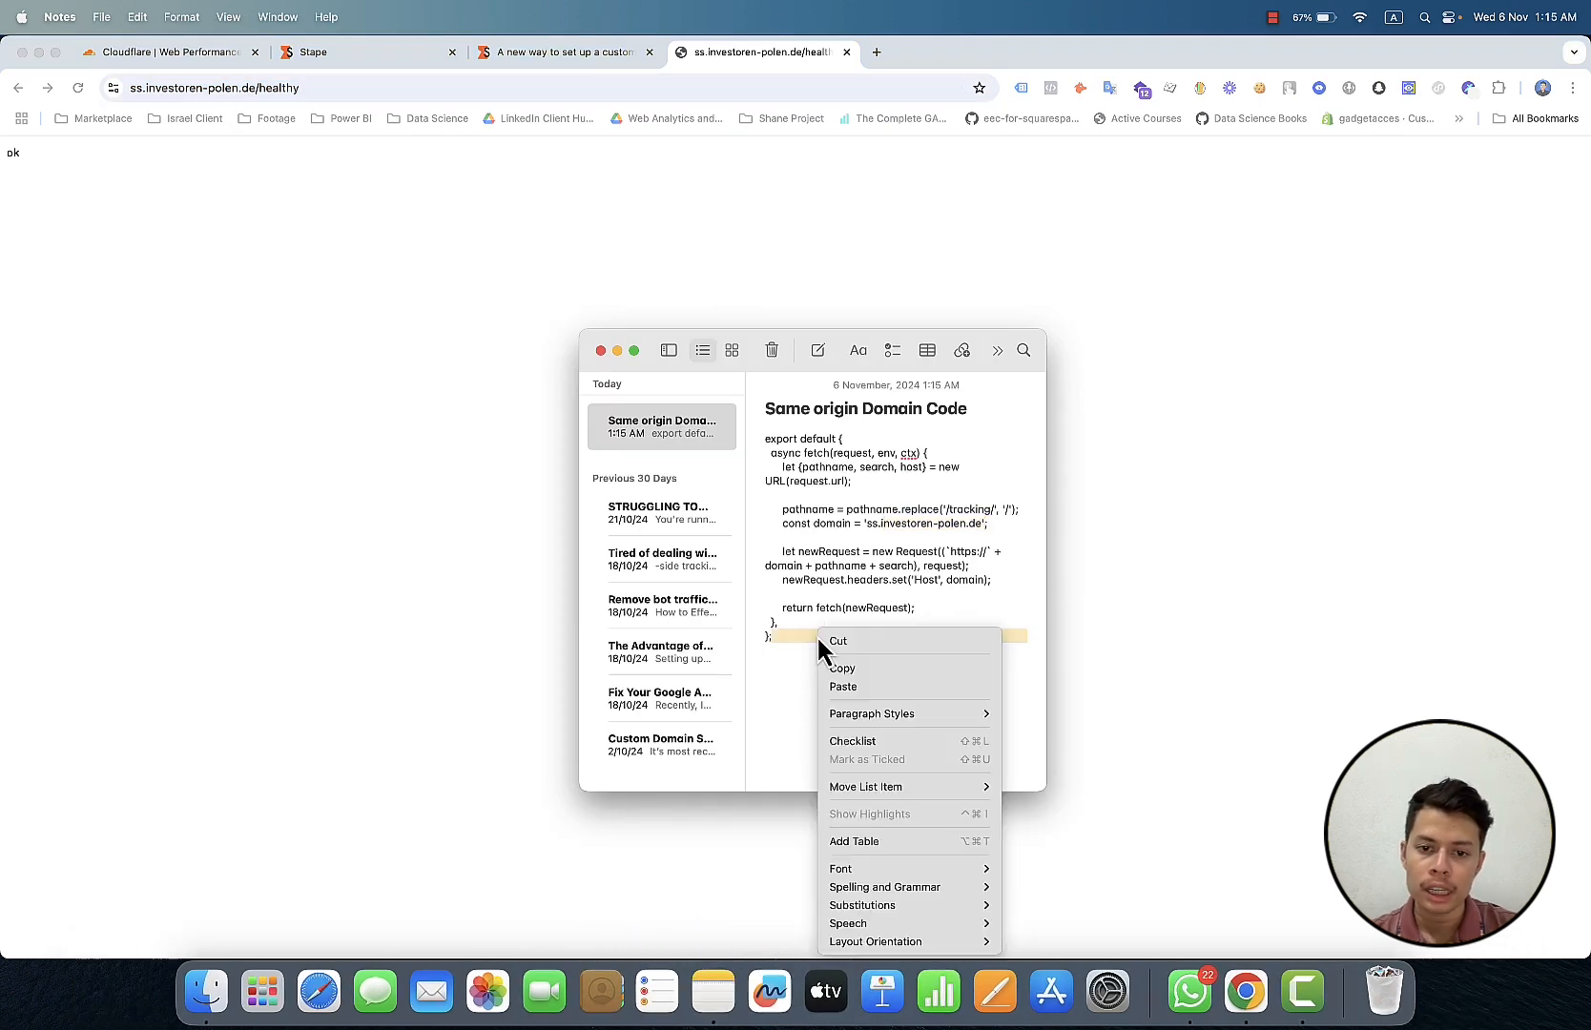
click(781, 657)
click(774, 665)
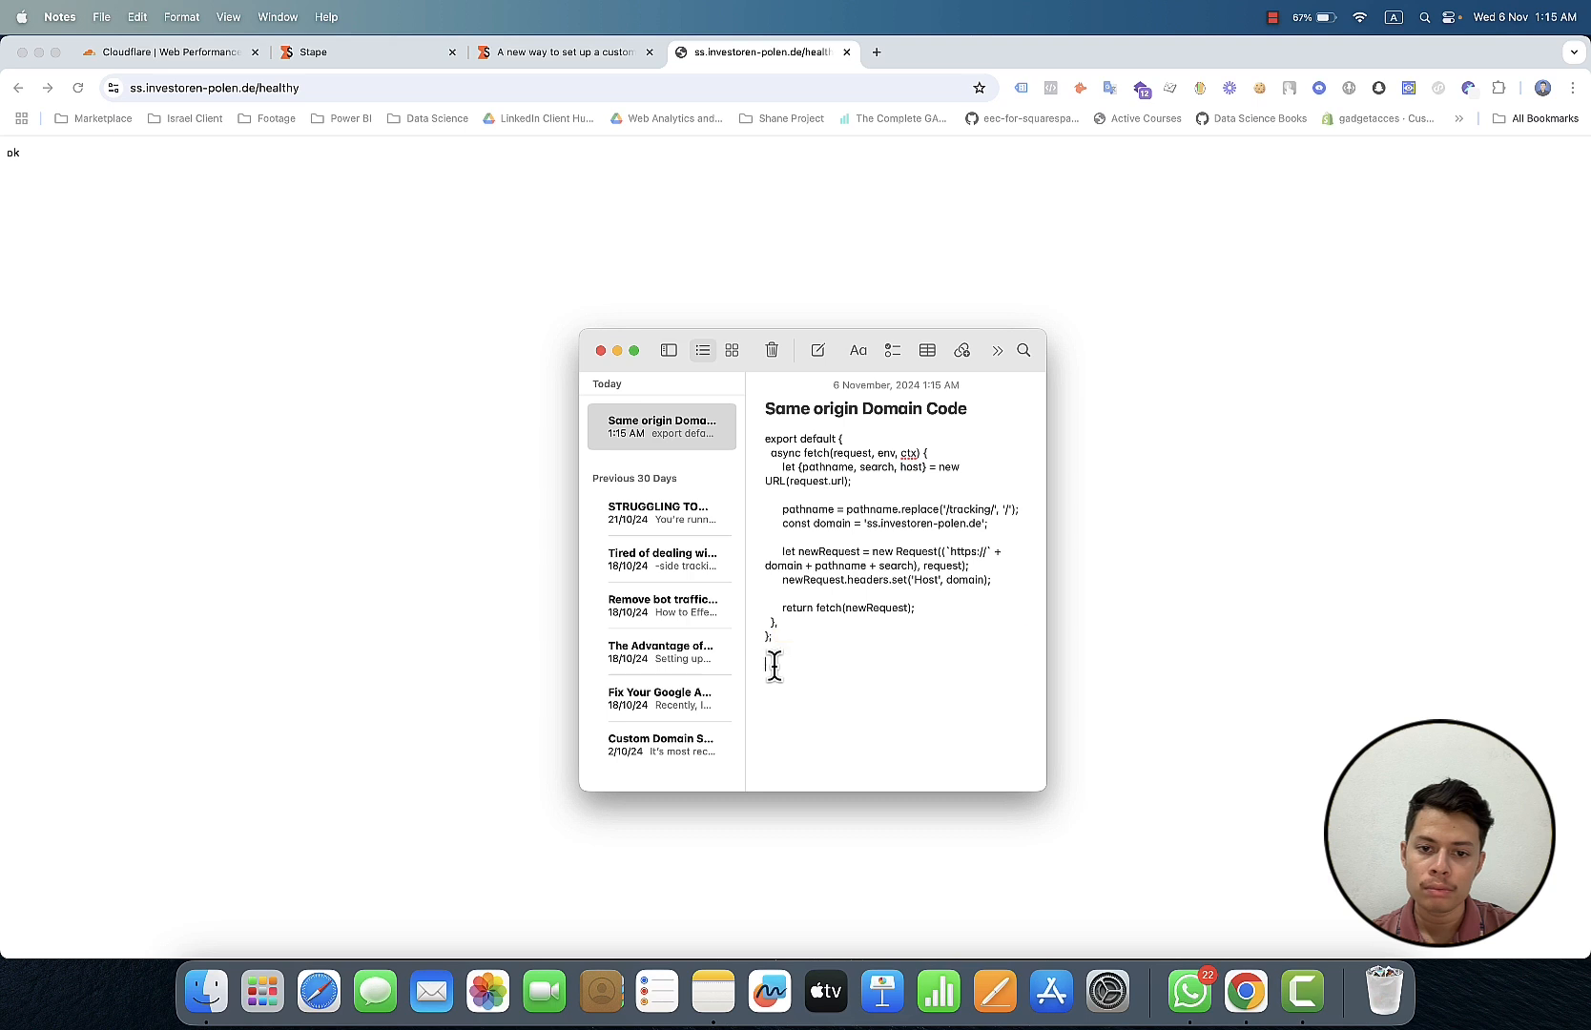
right_click(774, 665)
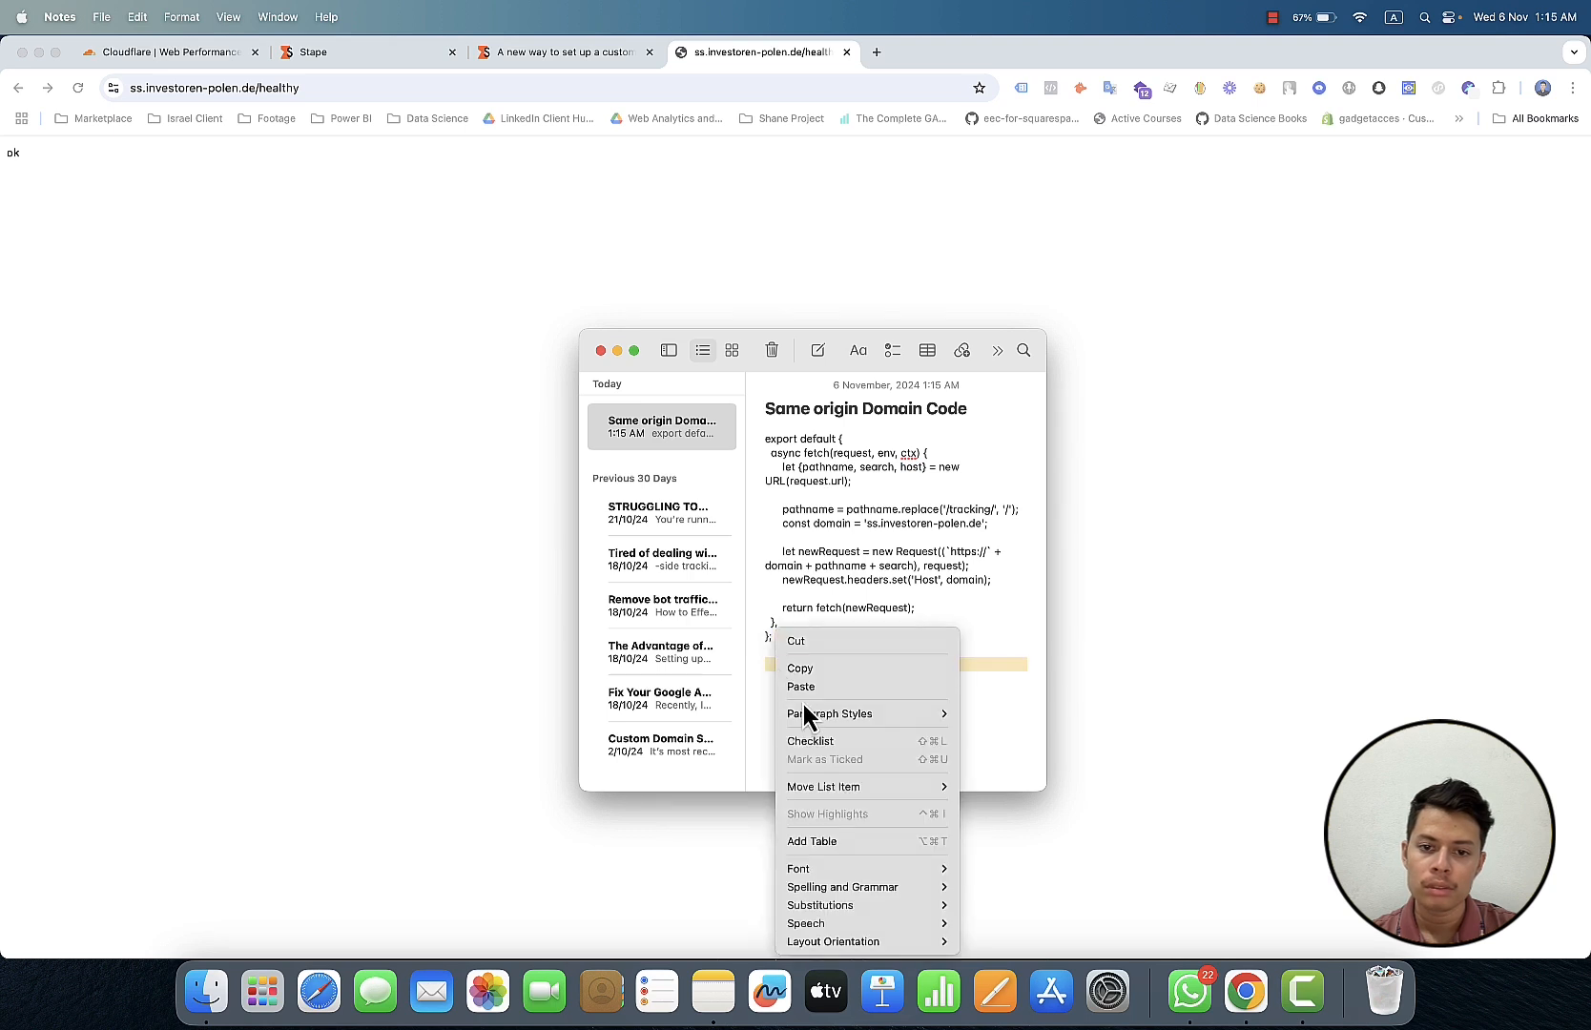
click(804, 688)
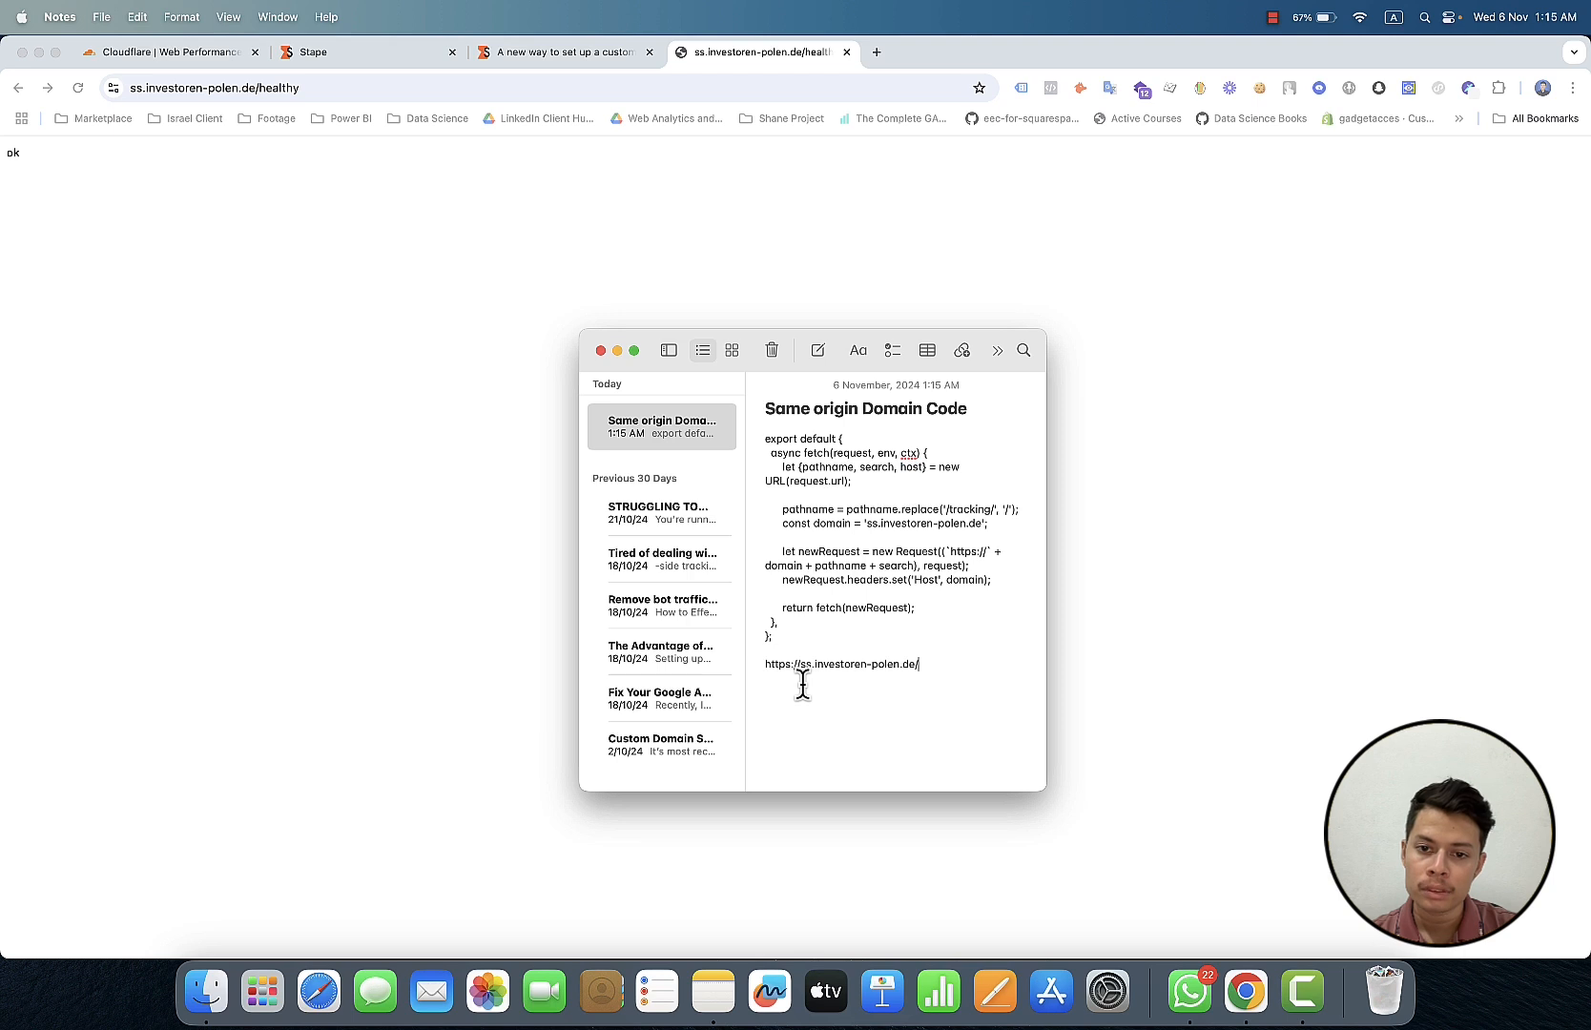
Step: Copy tracking/ from the note's pathname line and append it to the URL below the code
right_click(967, 508)
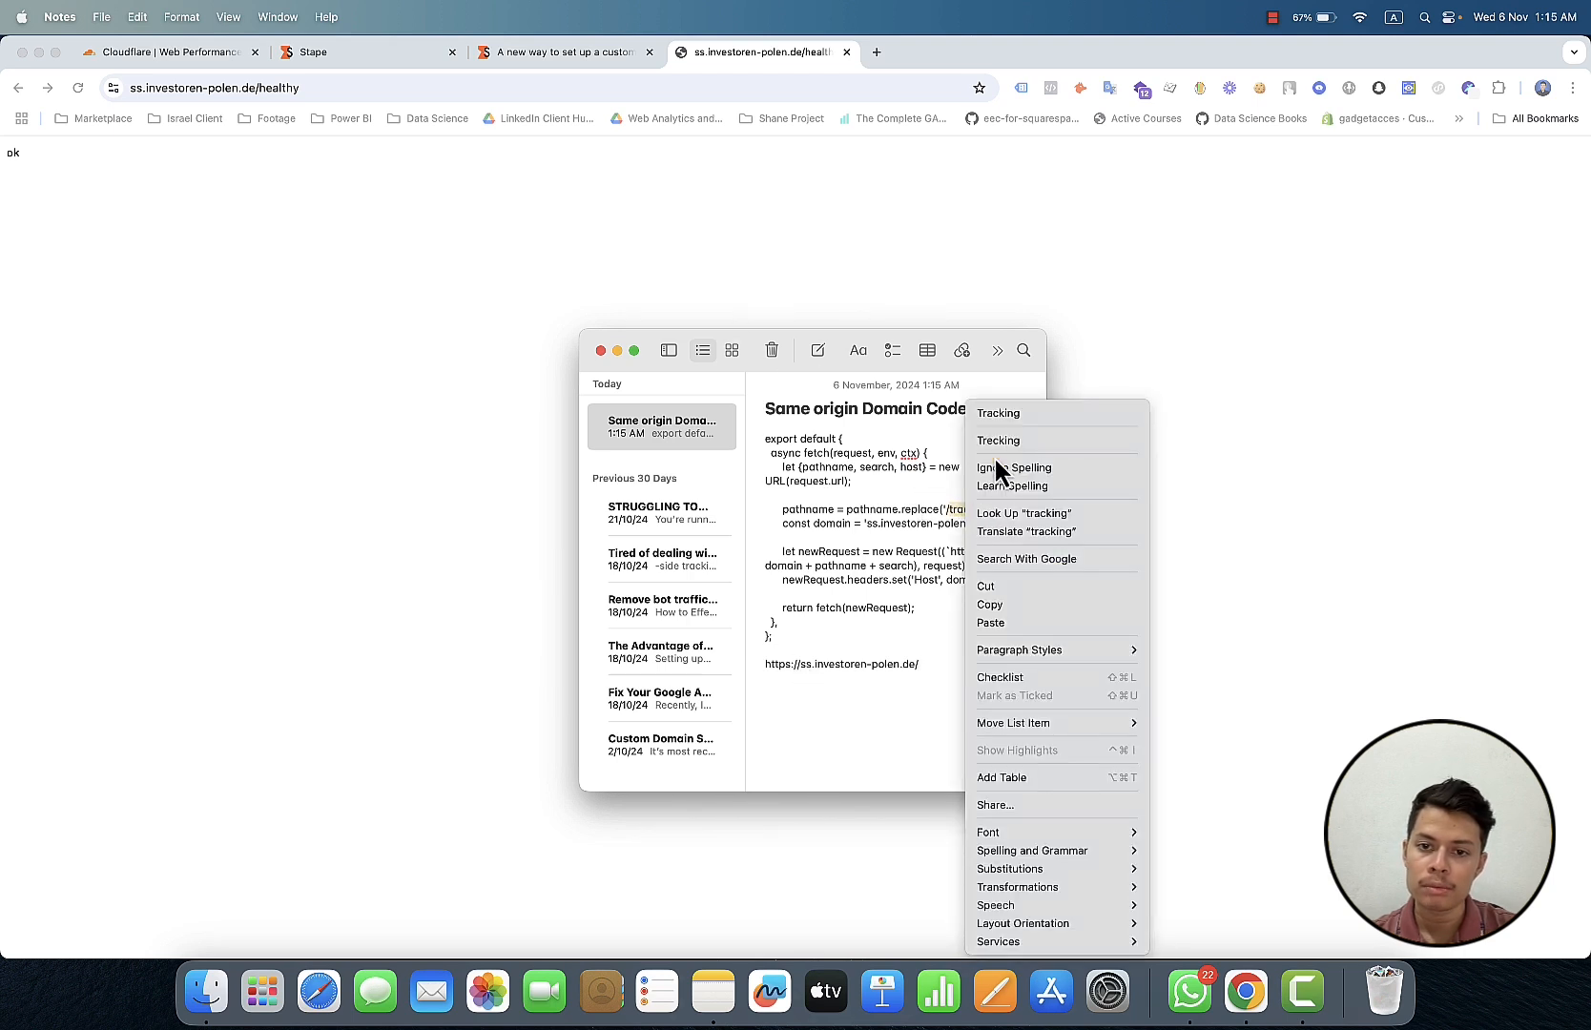
click(987, 623)
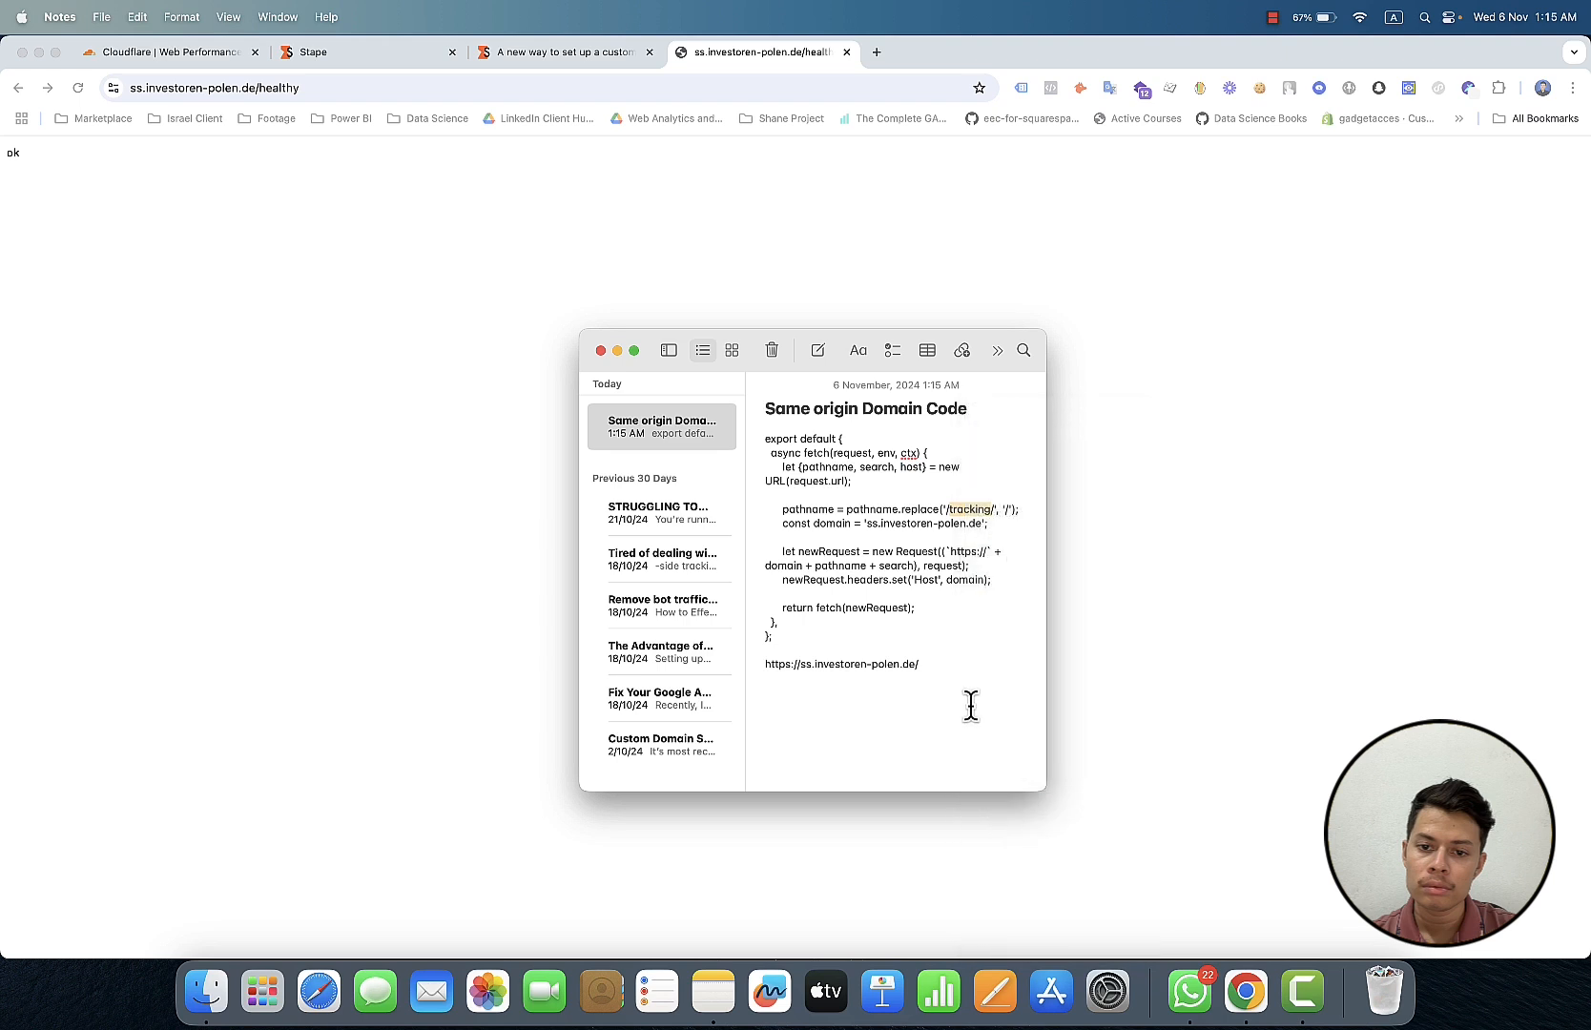
click(959, 678)
click(947, 667)
right_click(949, 668)
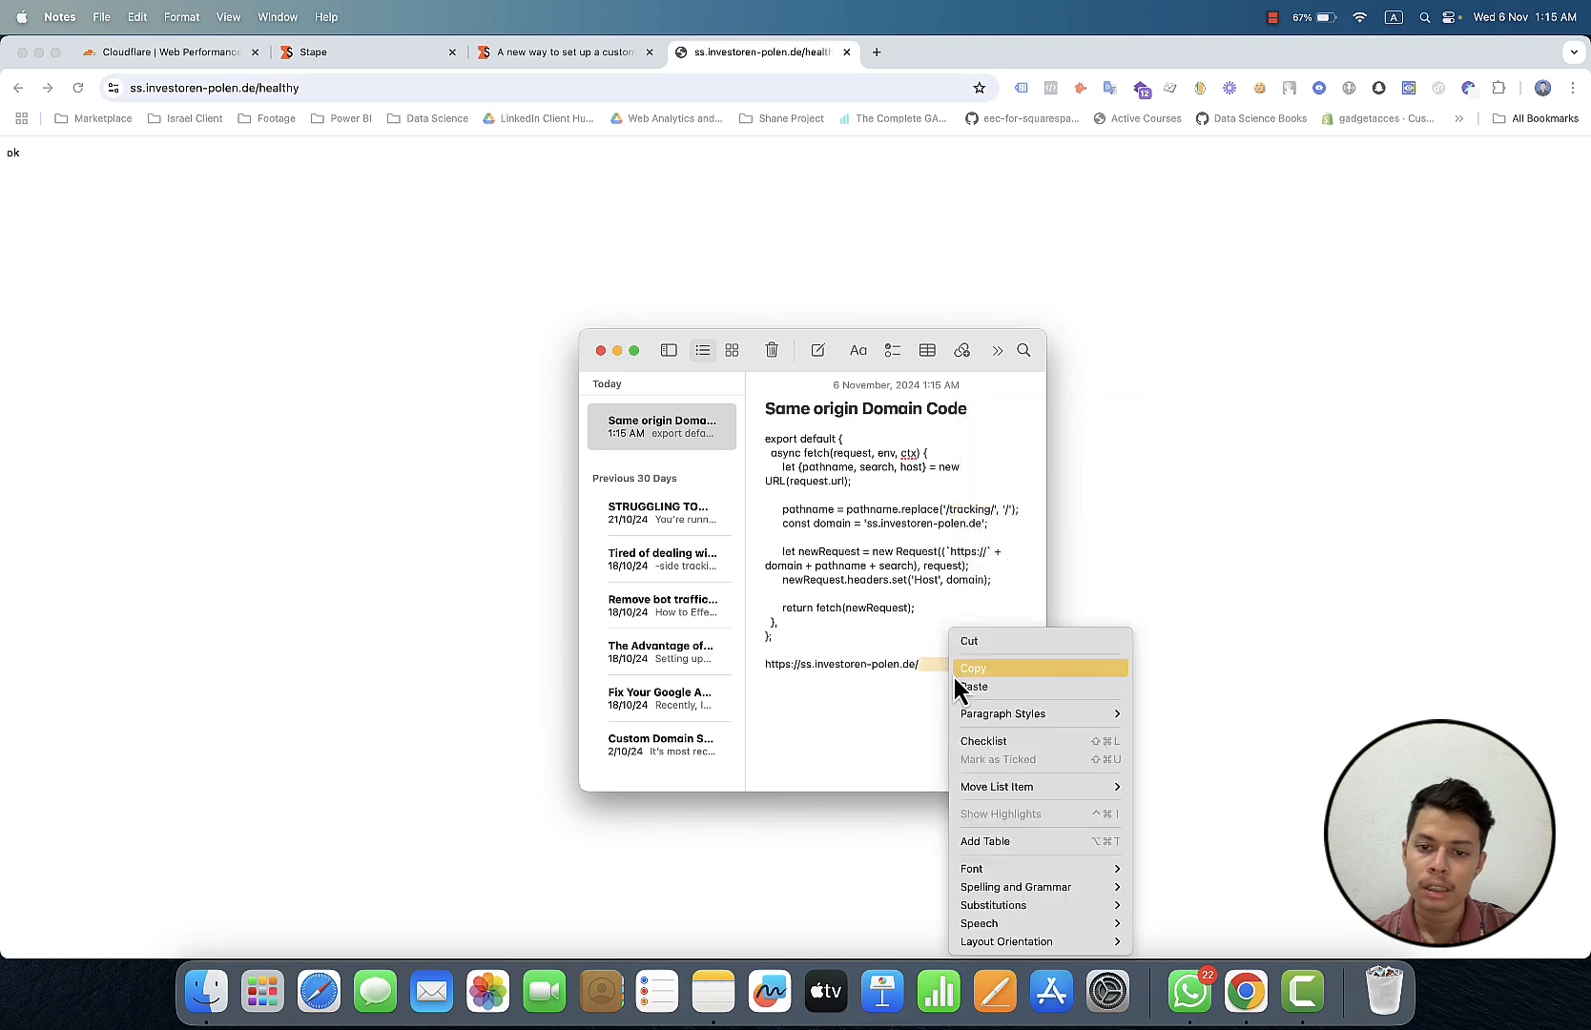
click(960, 685)
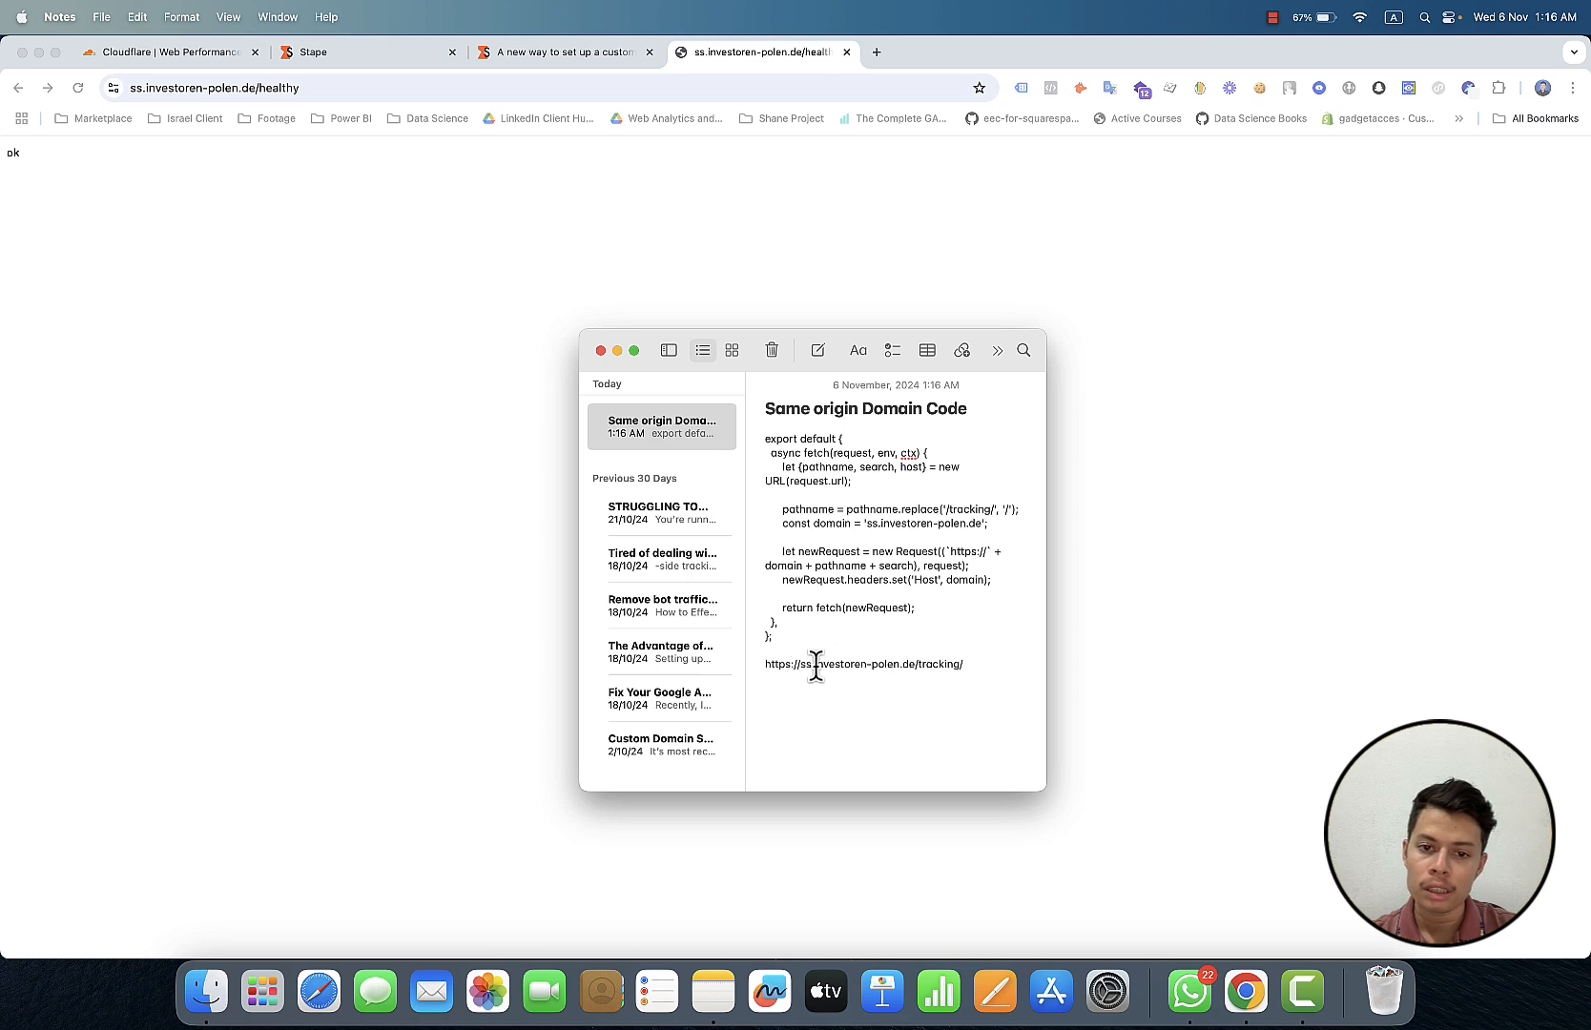
key(BackSpace)
key(BackSpace)
key(BackSpace)
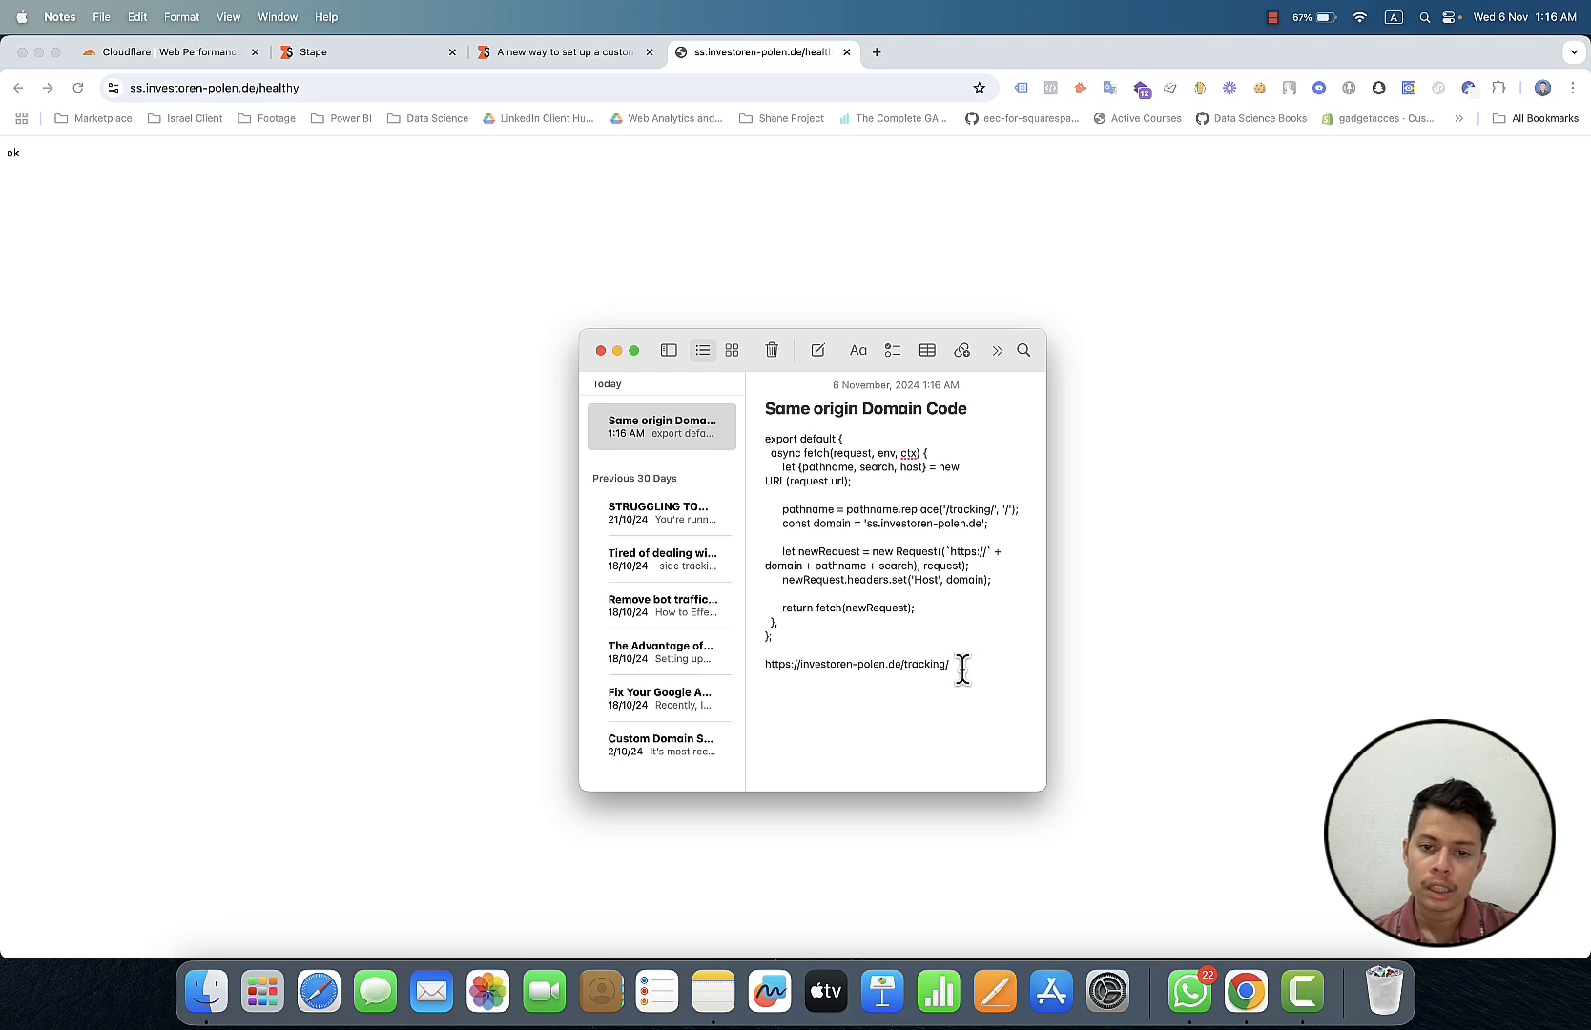
click(1272, 19)
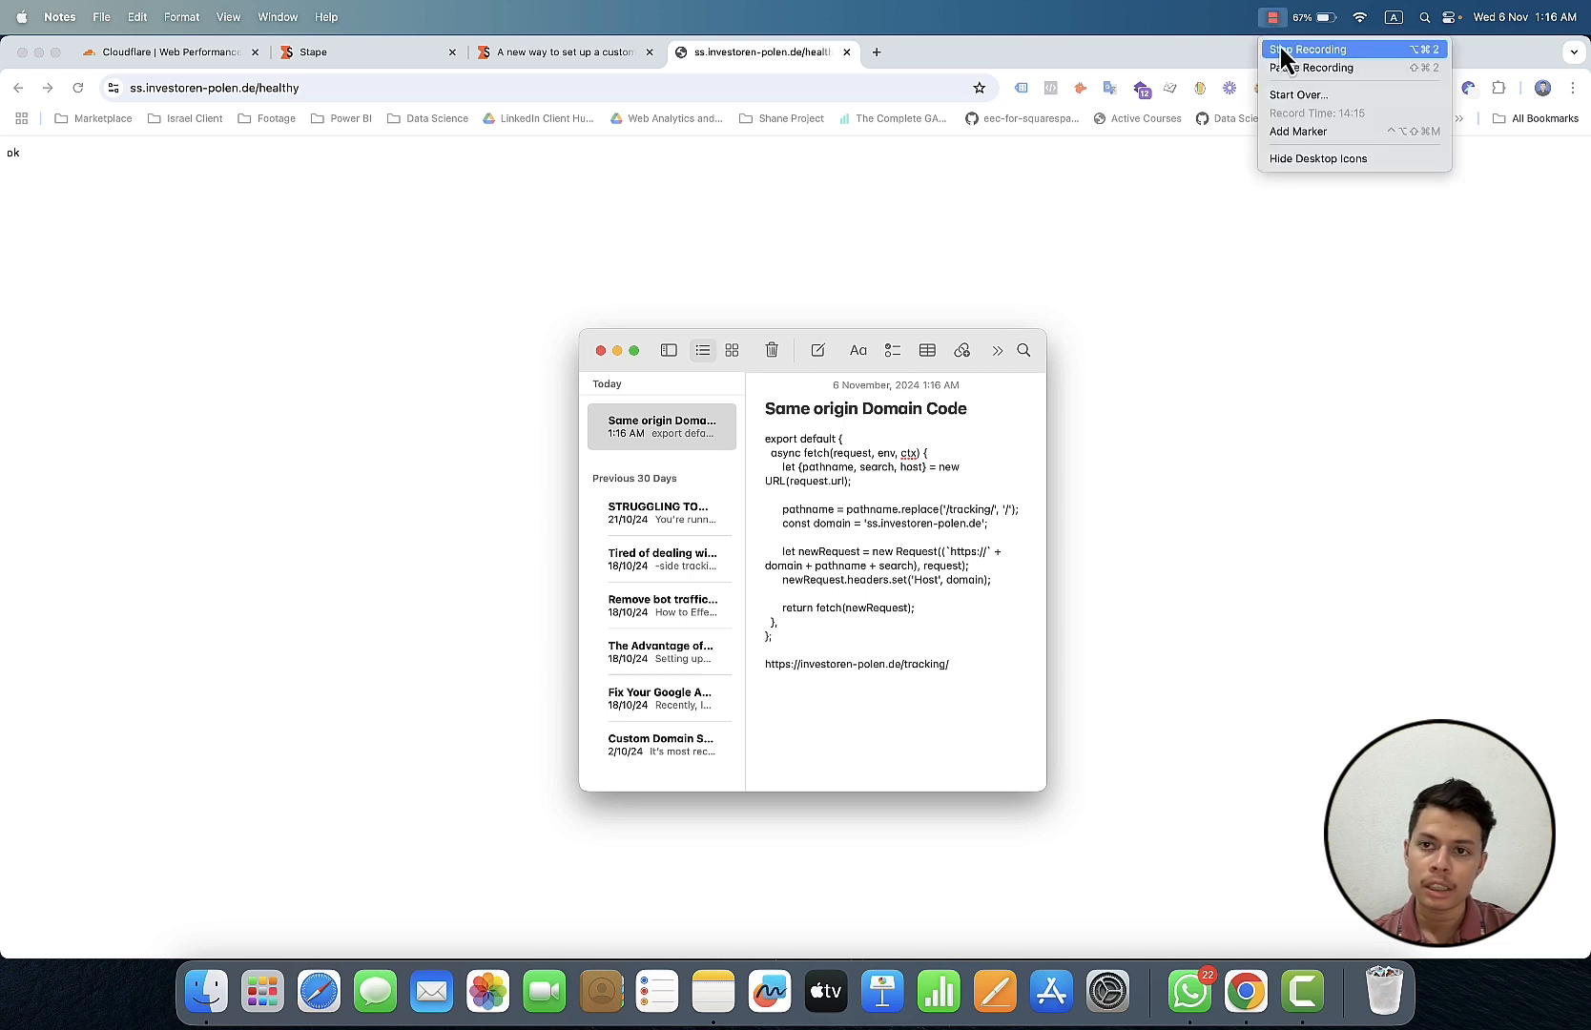
click(1291, 70)
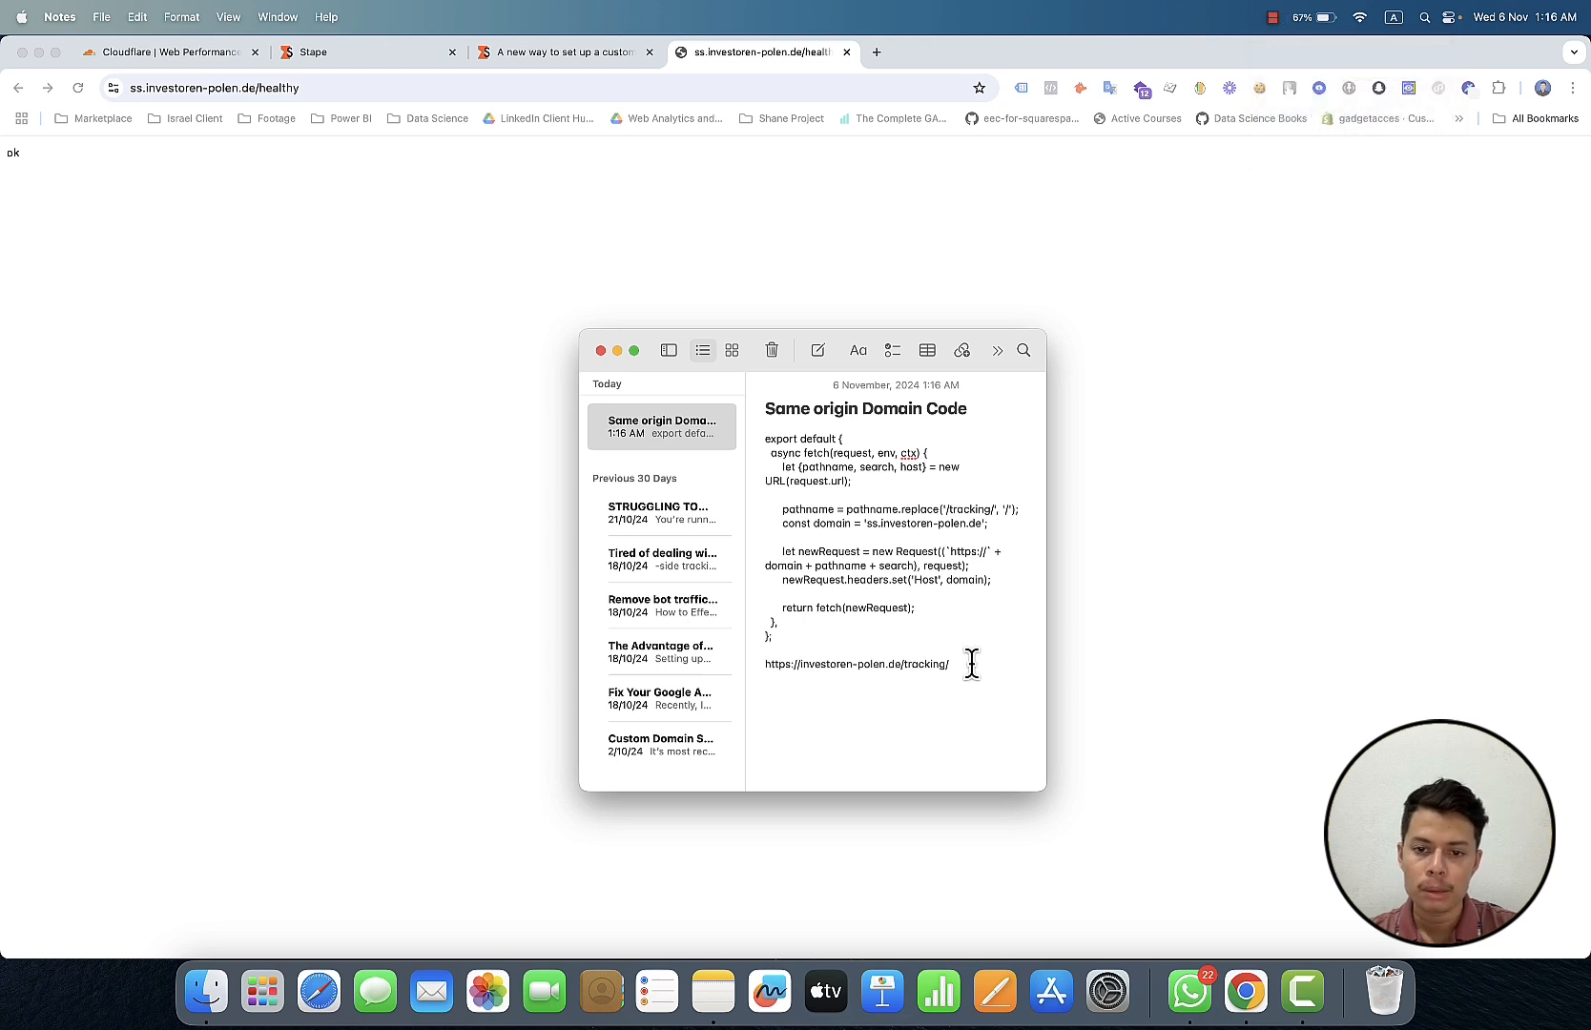
drag(966, 664, 763, 661)
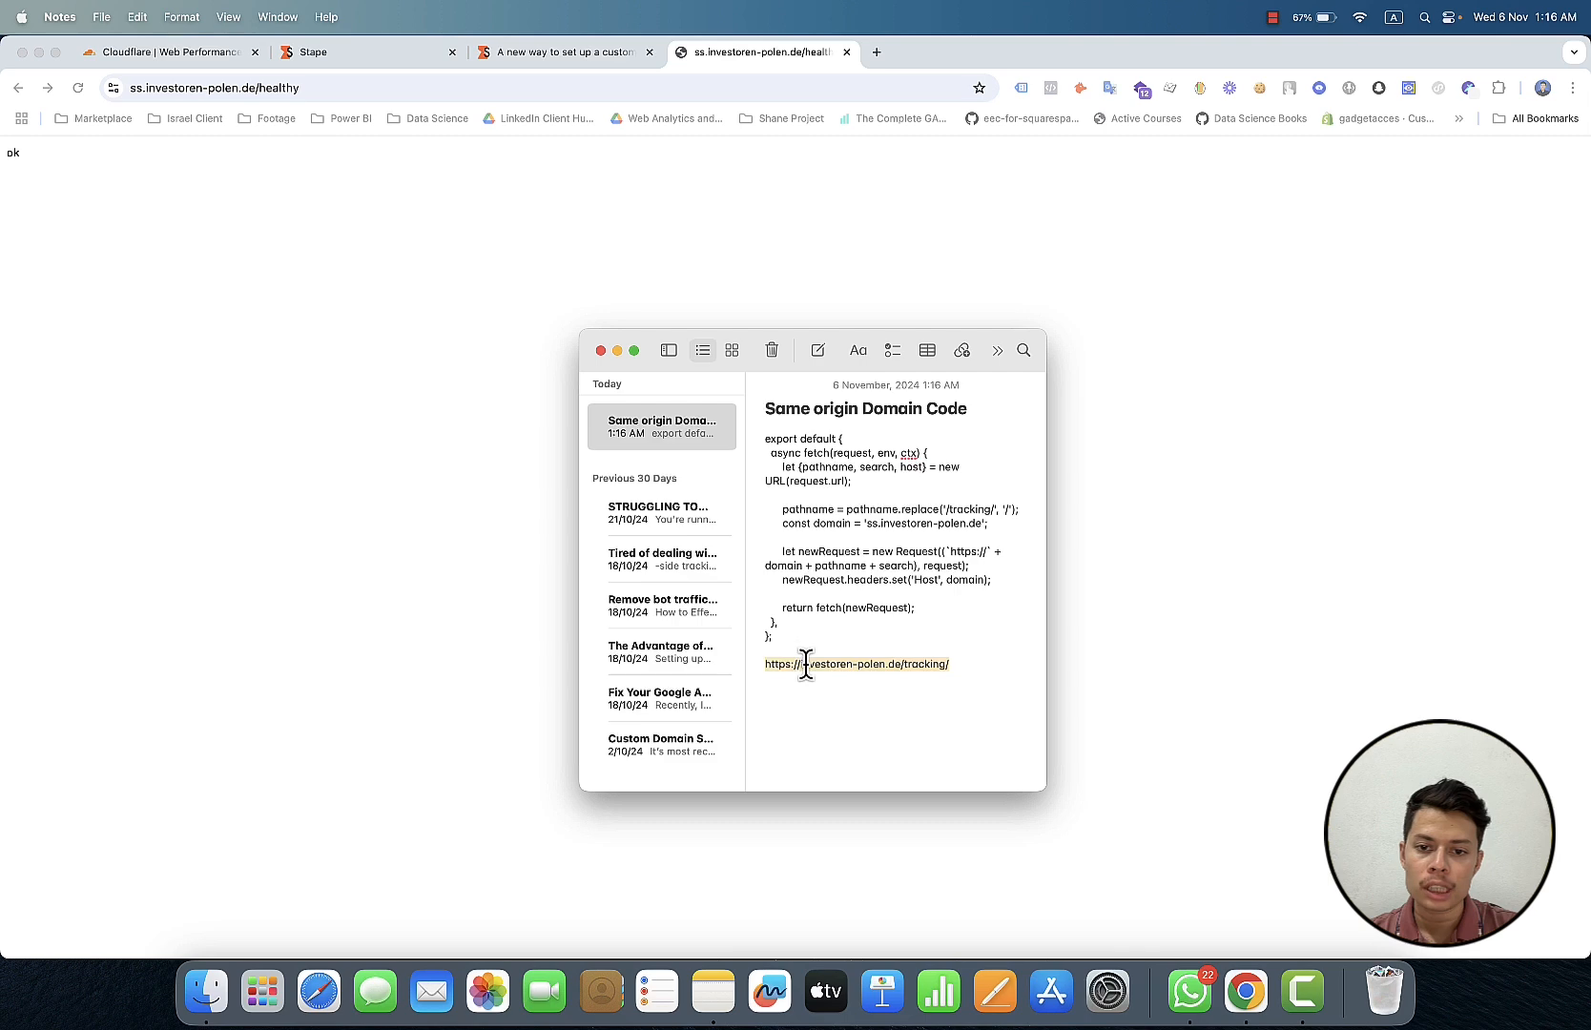
right_click(805, 665)
click(821, 605)
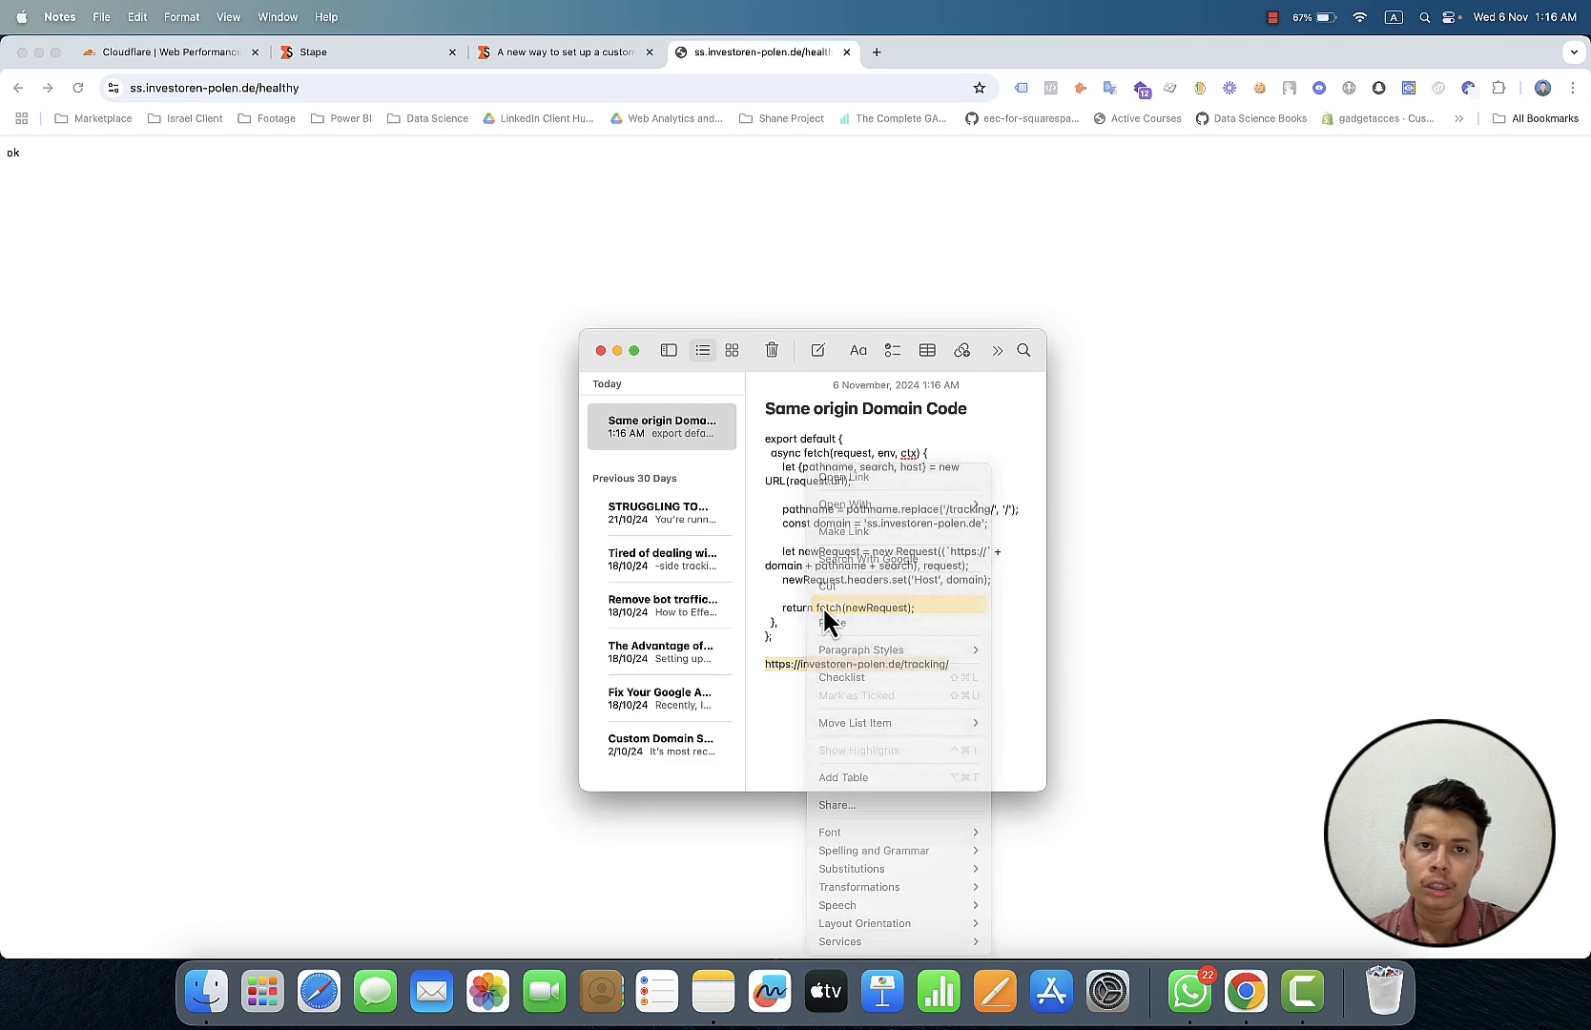
Step: Switch to Chrome and load tagmanager.google.com in place of the Stape custom domain article
click(366, 54)
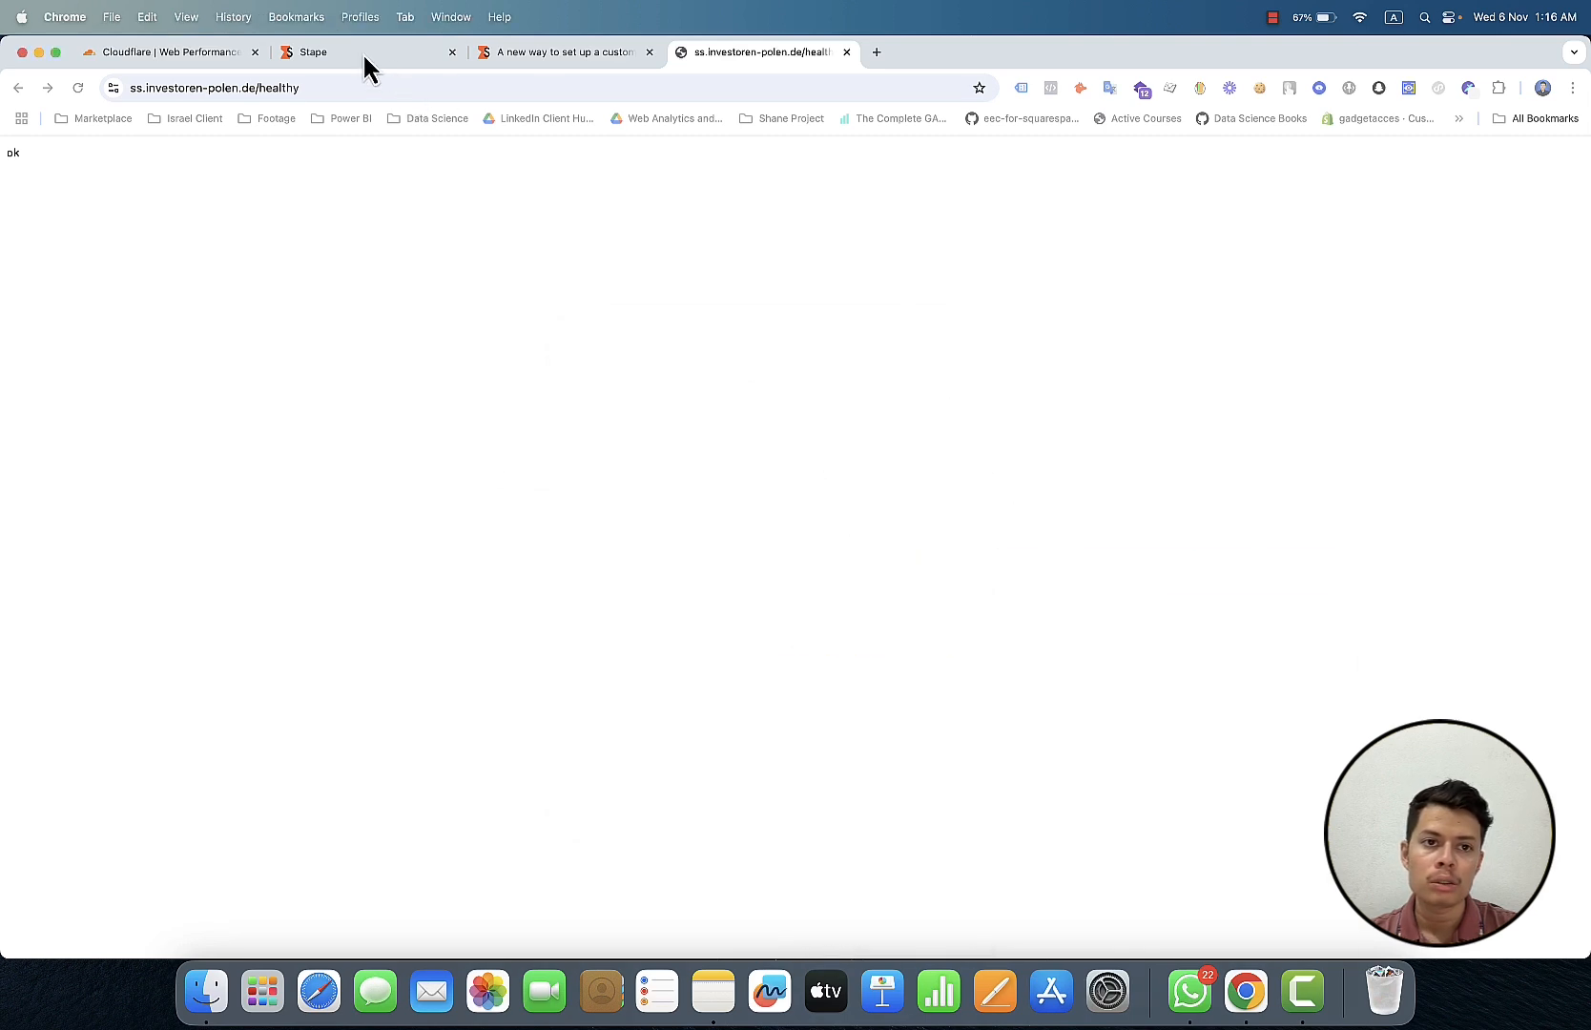
click(366, 57)
click(507, 57)
click(496, 88)
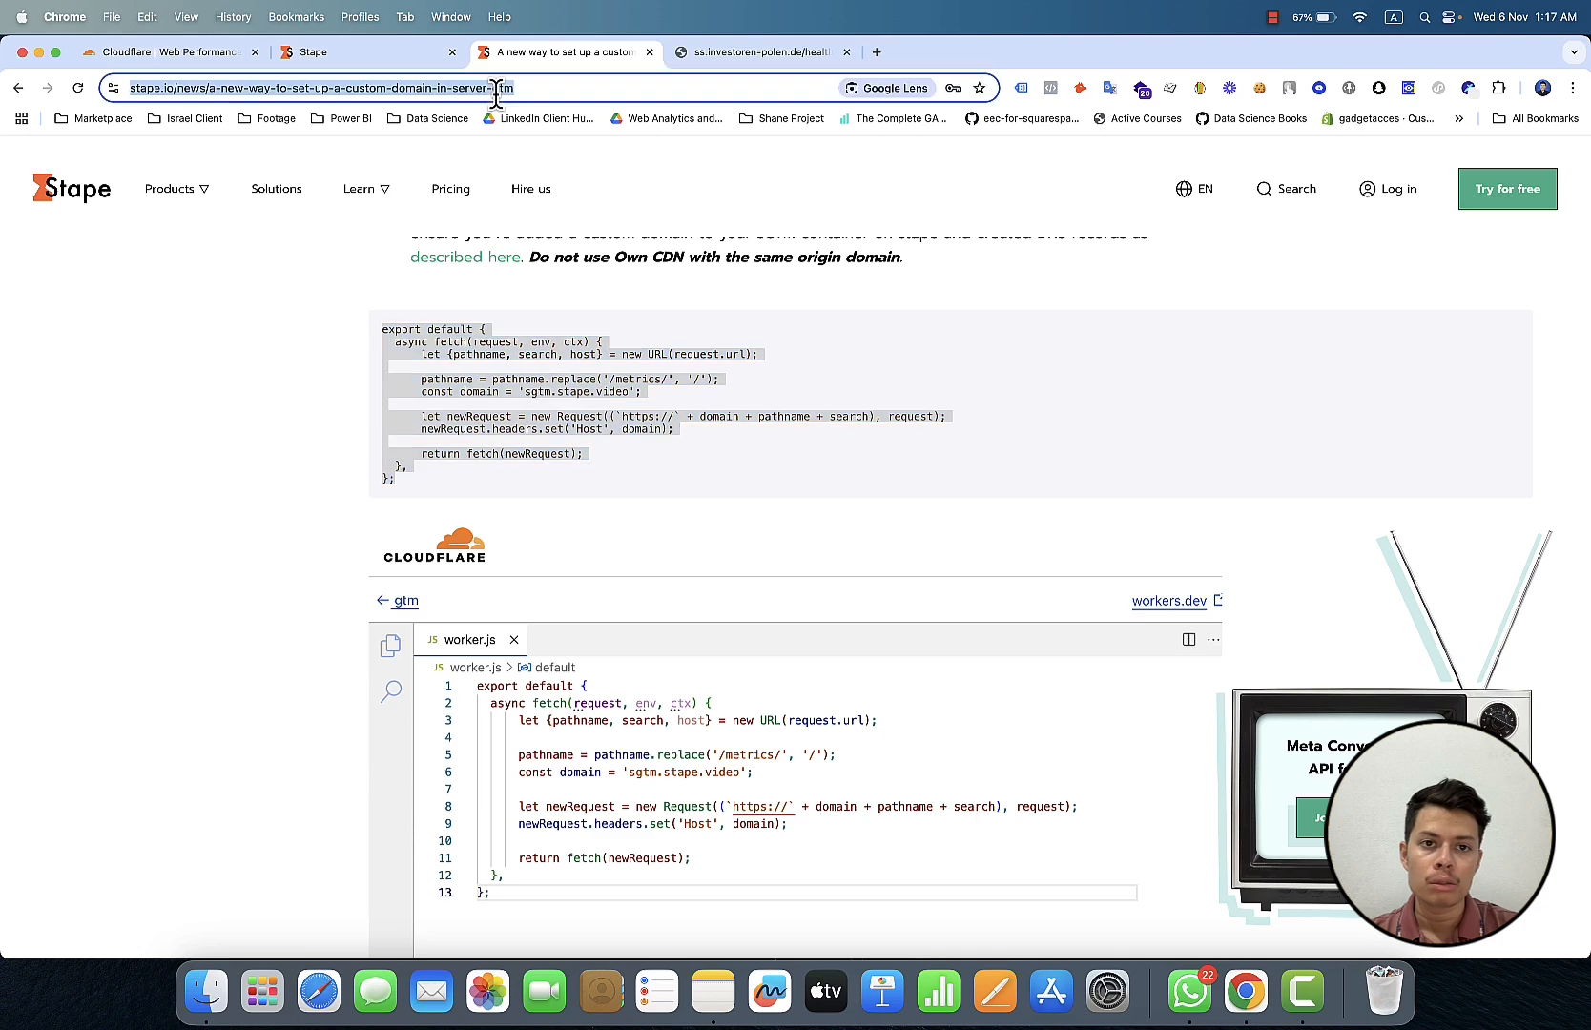
text(tag)
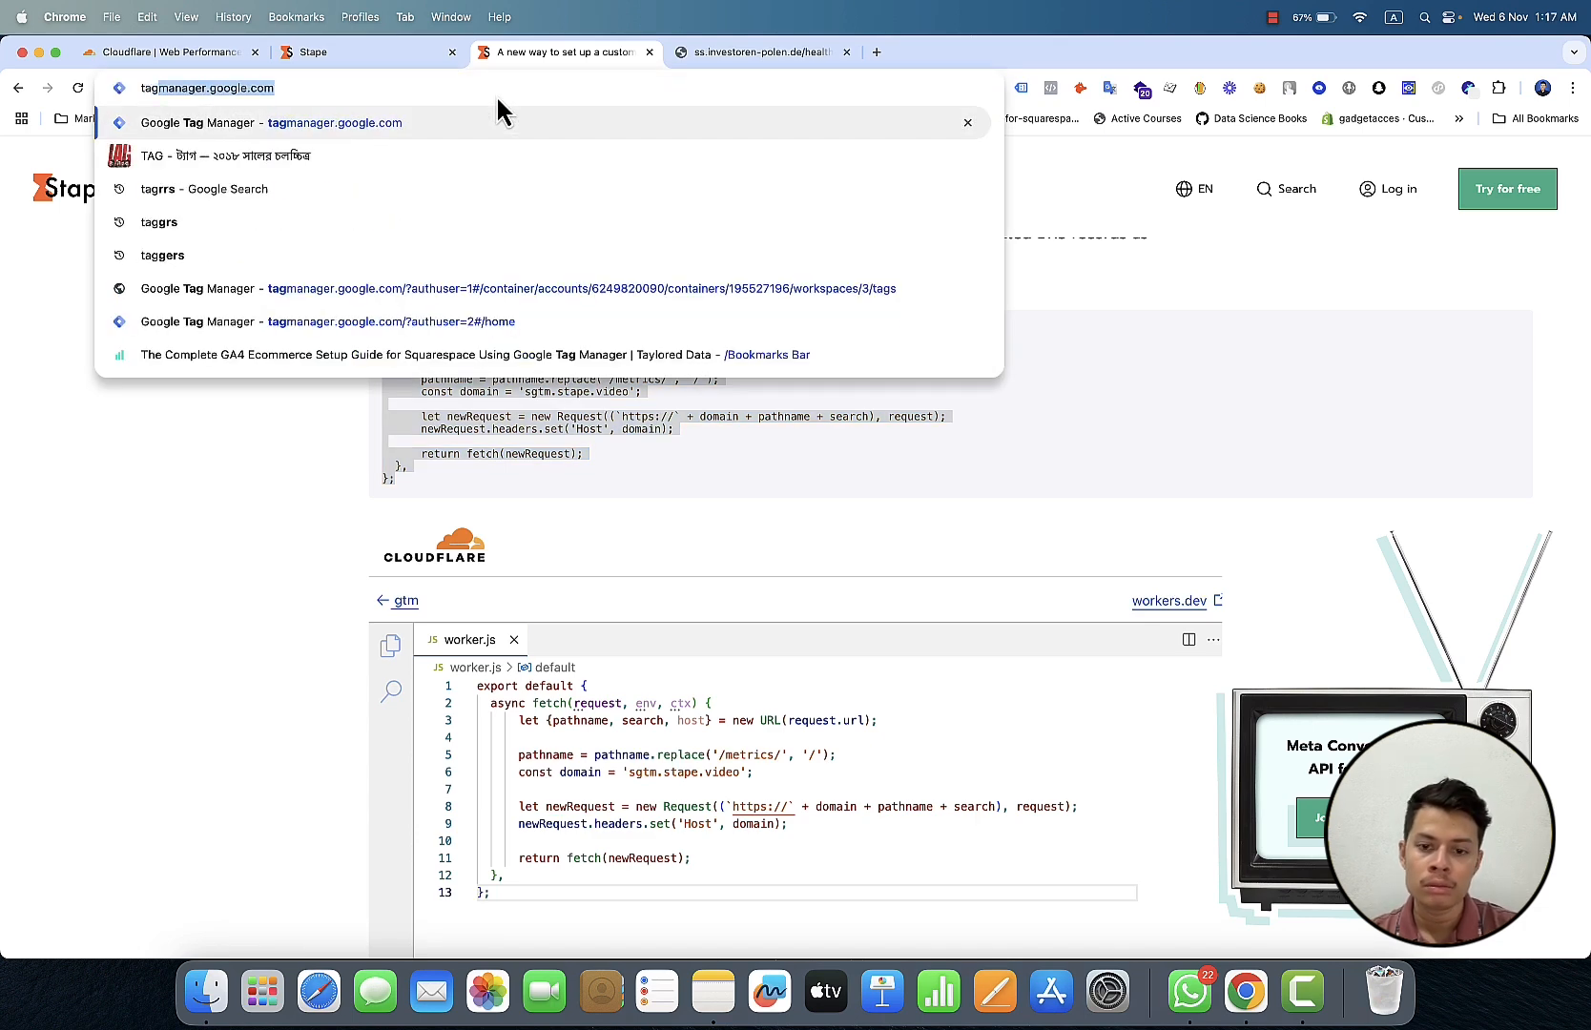
key(Return)
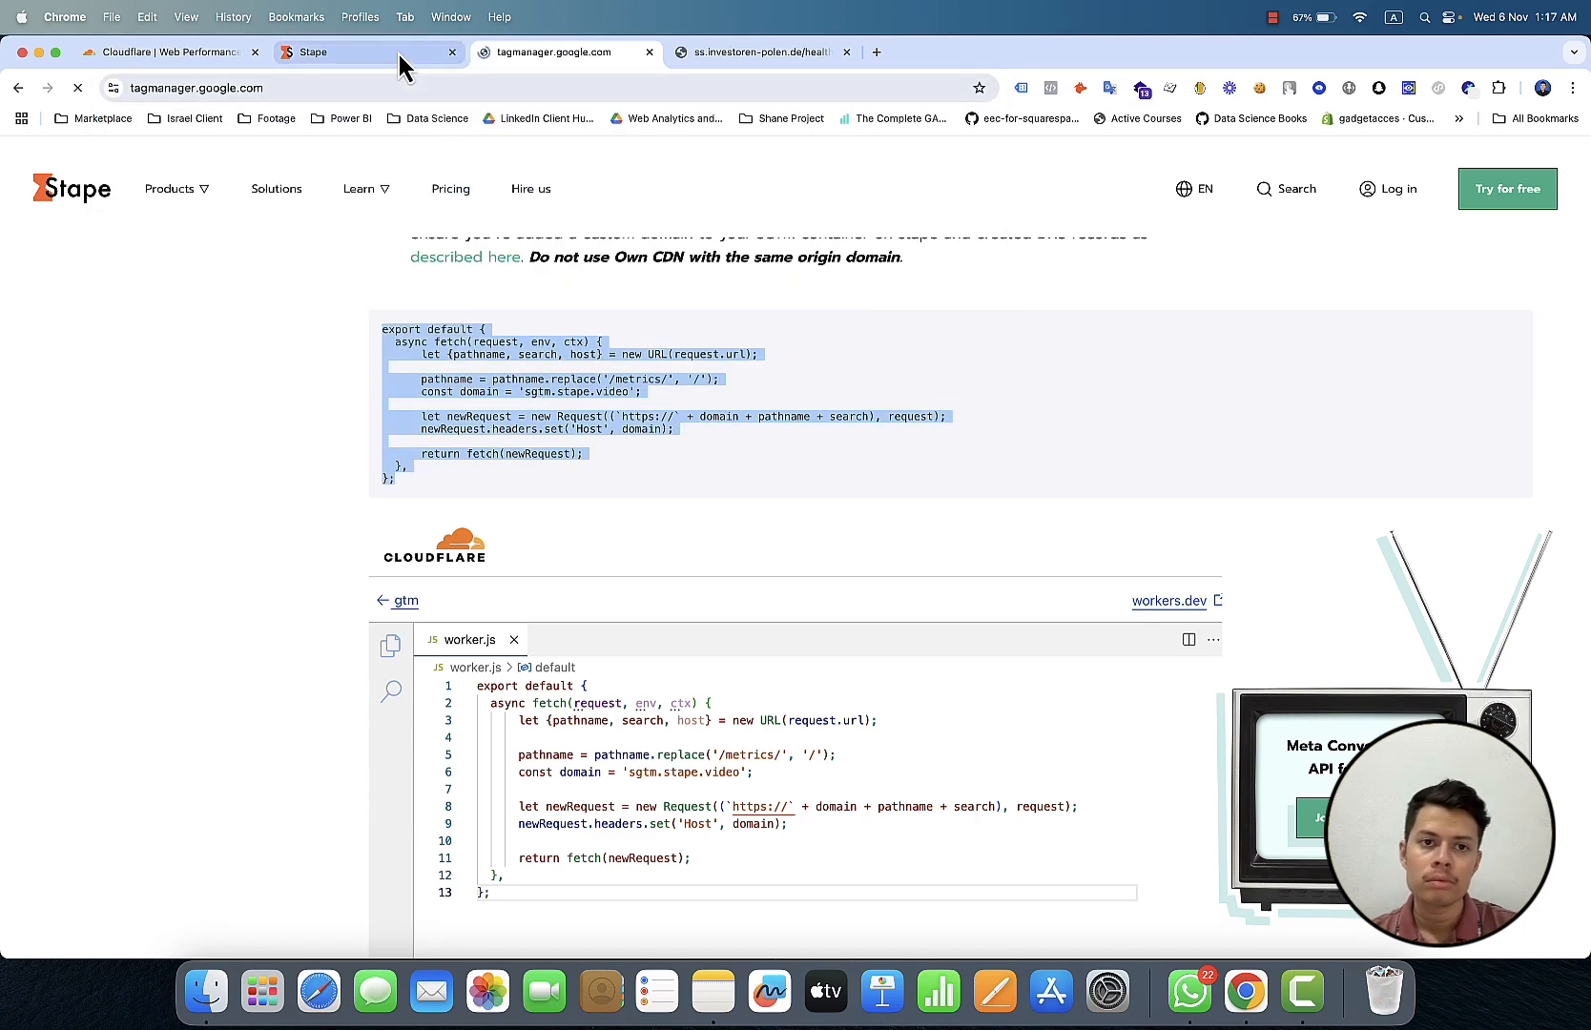
click(393, 51)
click(553, 62)
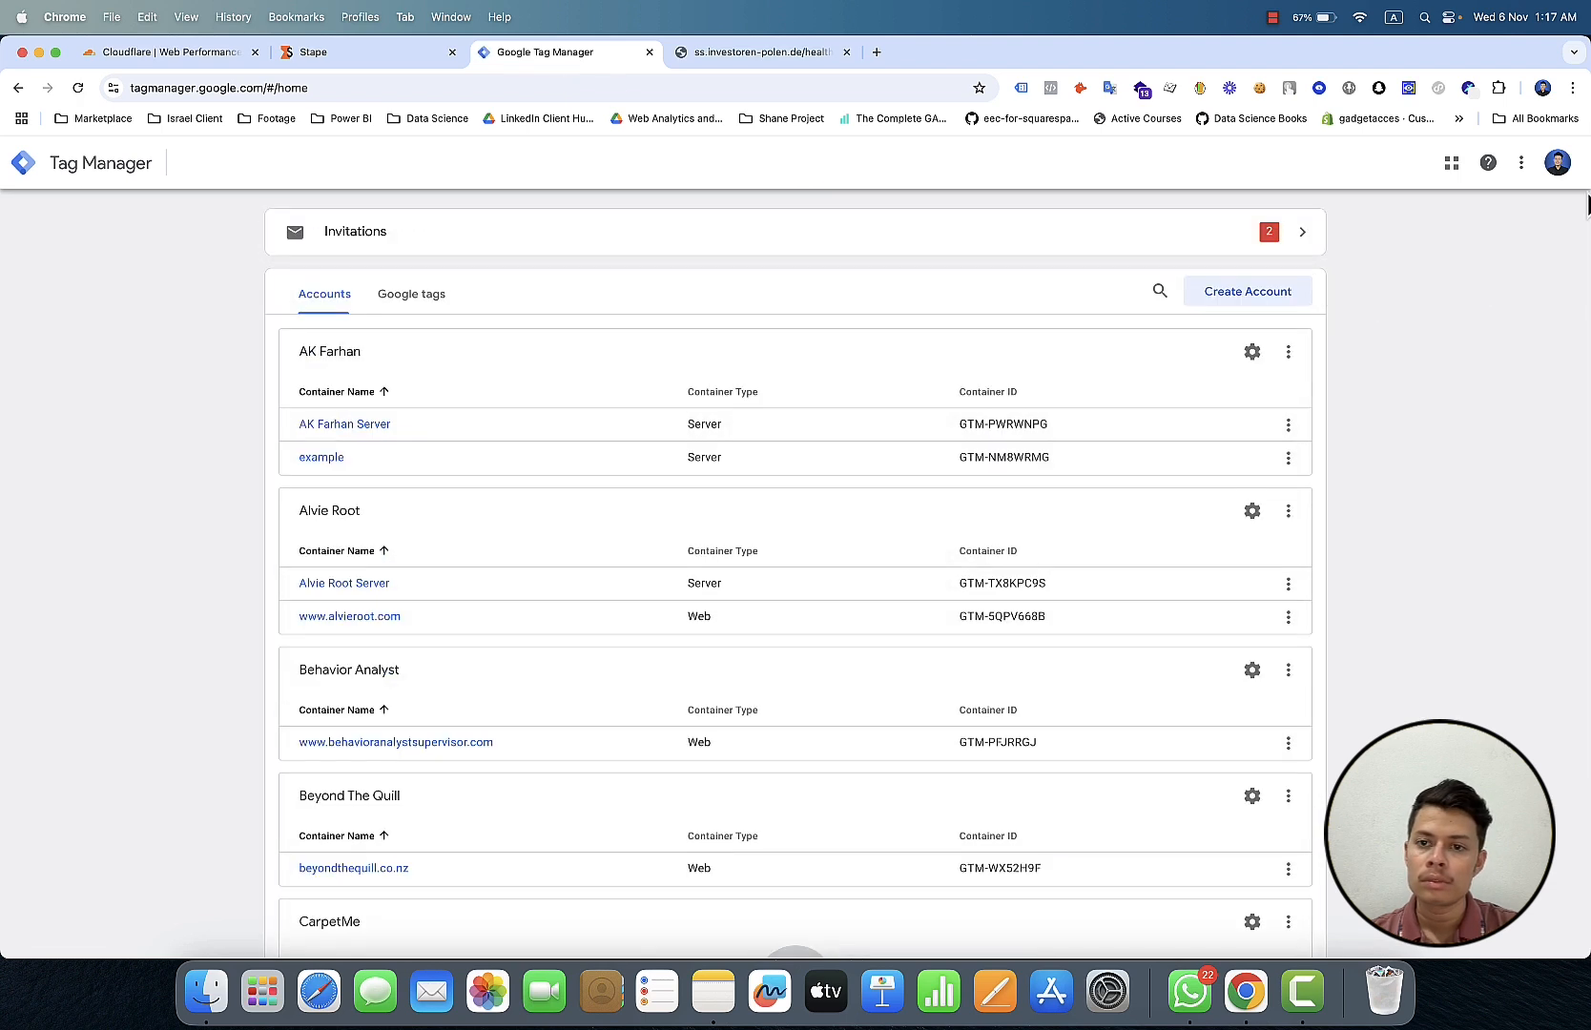
Step: Switch Tag Manager to the Google account that holds investoren-polen and open the investoren-polen server container
click(1558, 163)
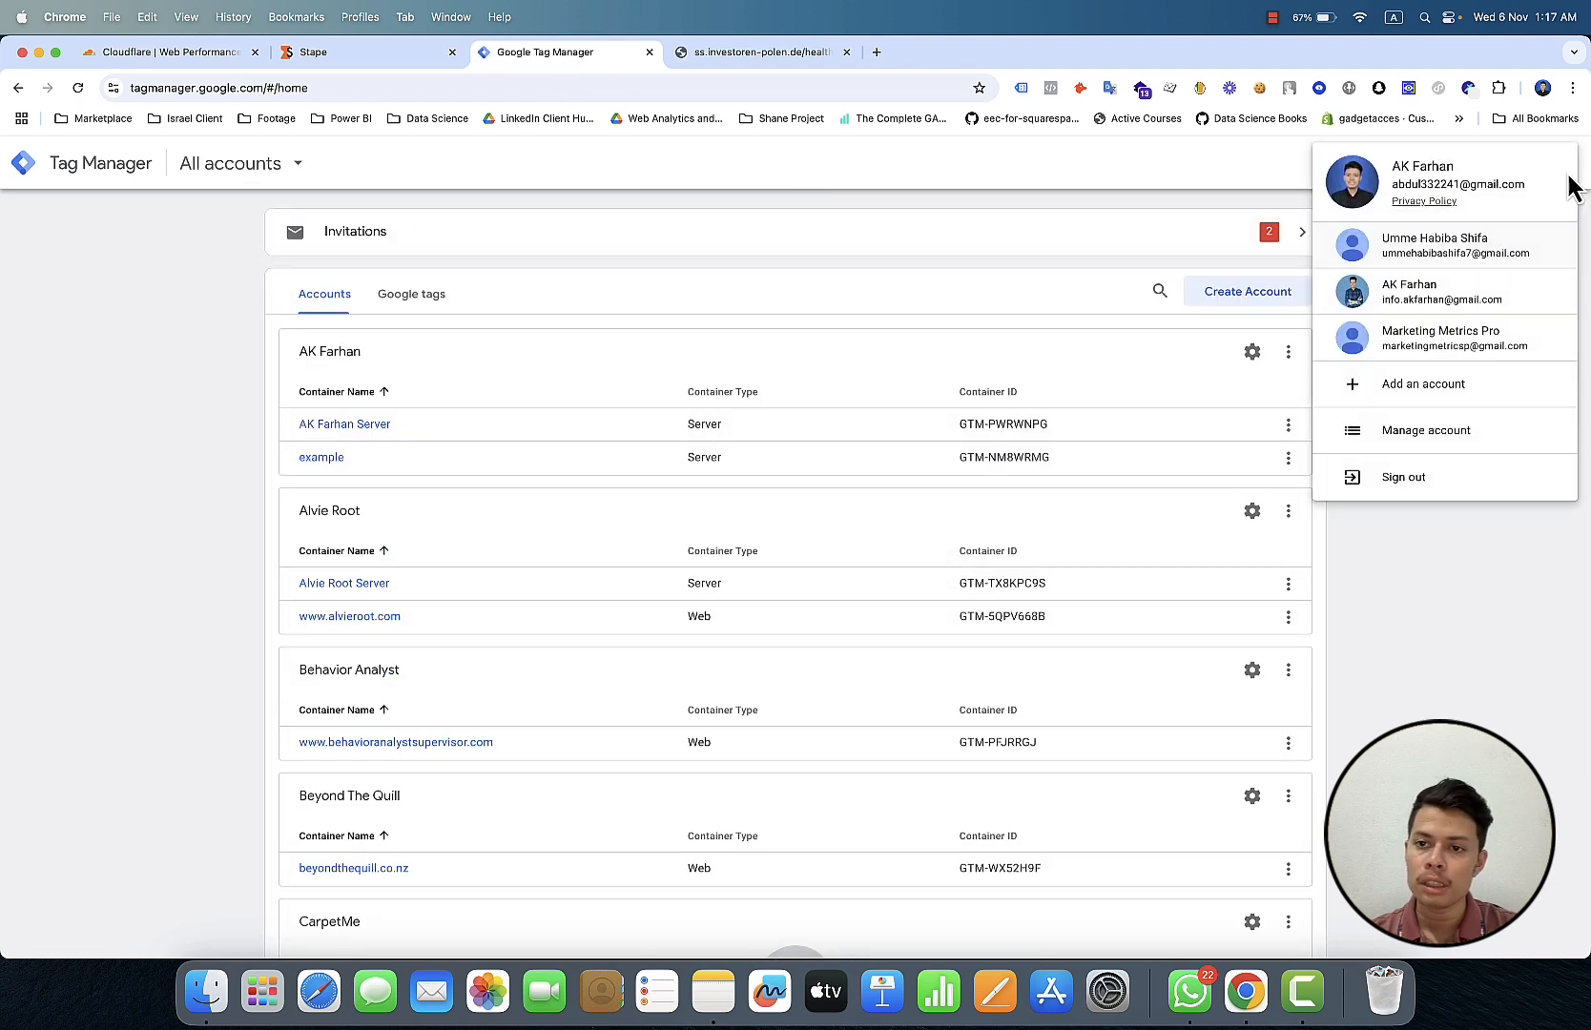
click(1459, 289)
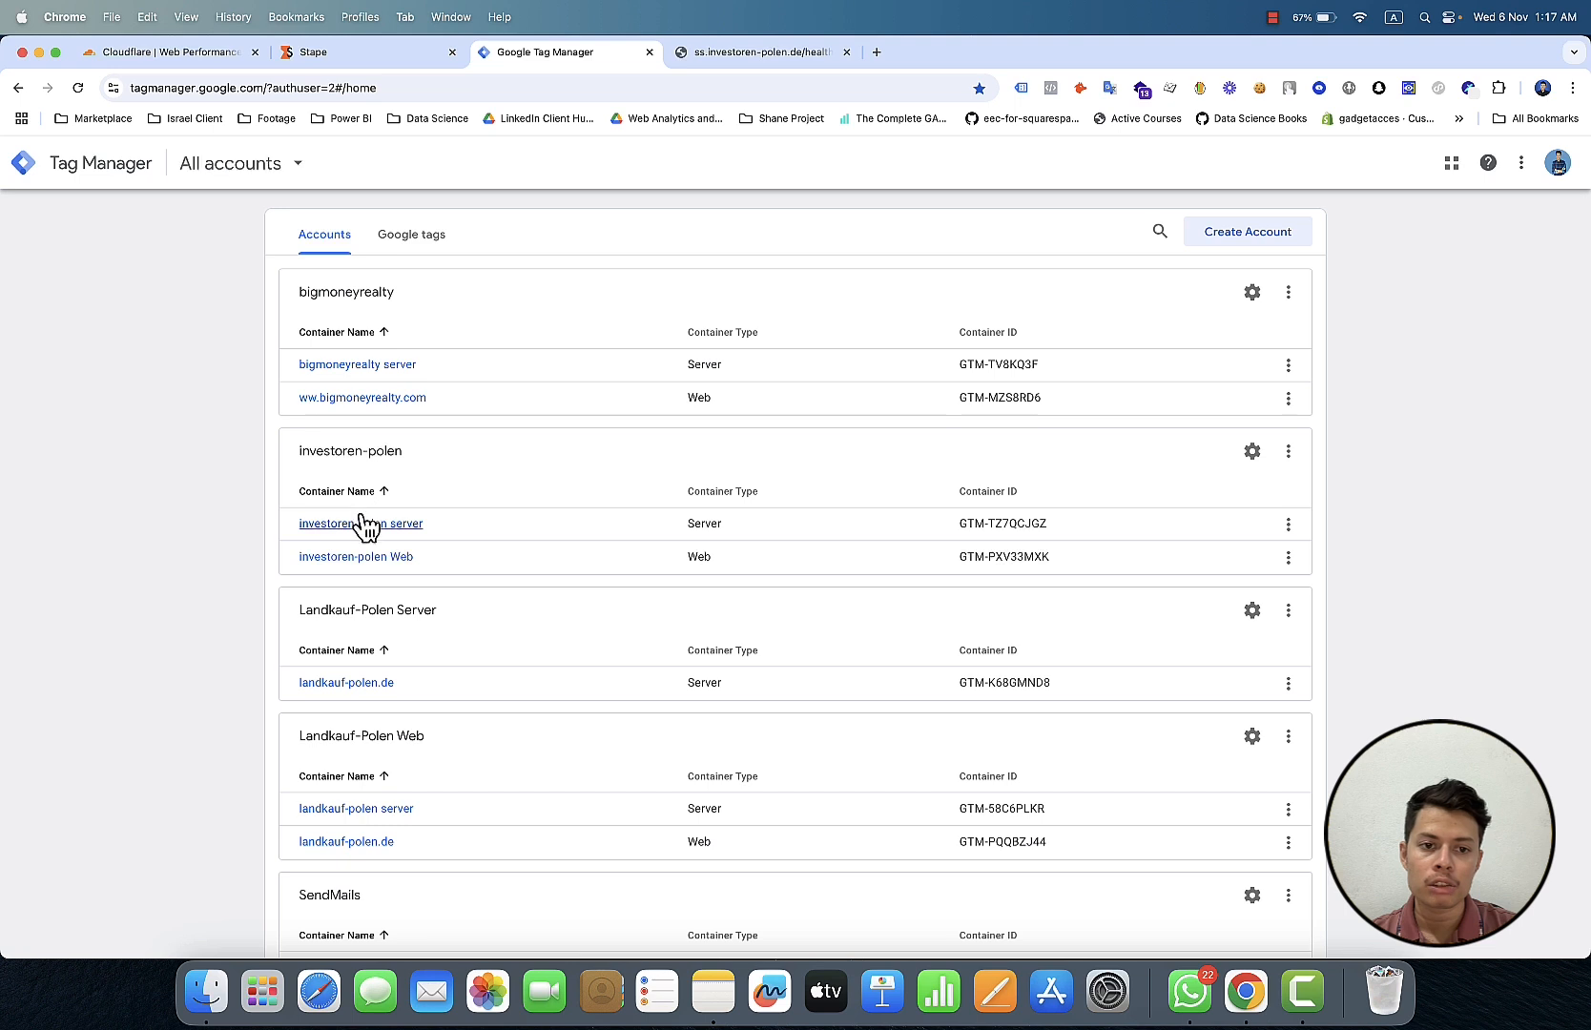
click(365, 524)
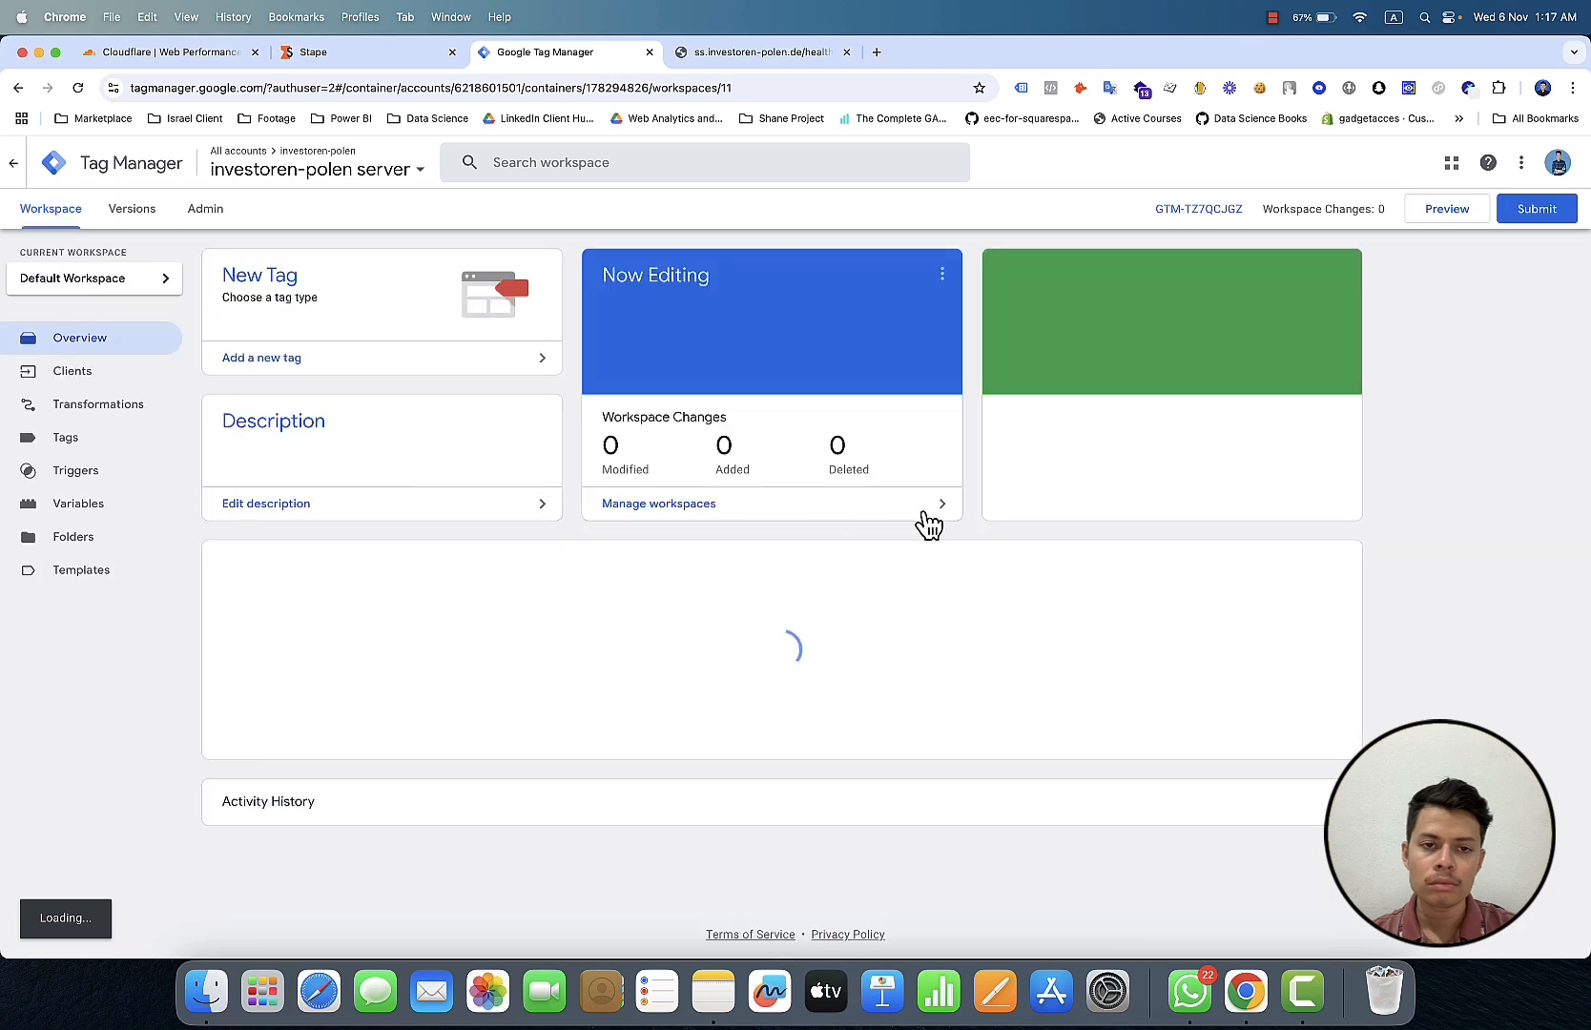
click(206, 215)
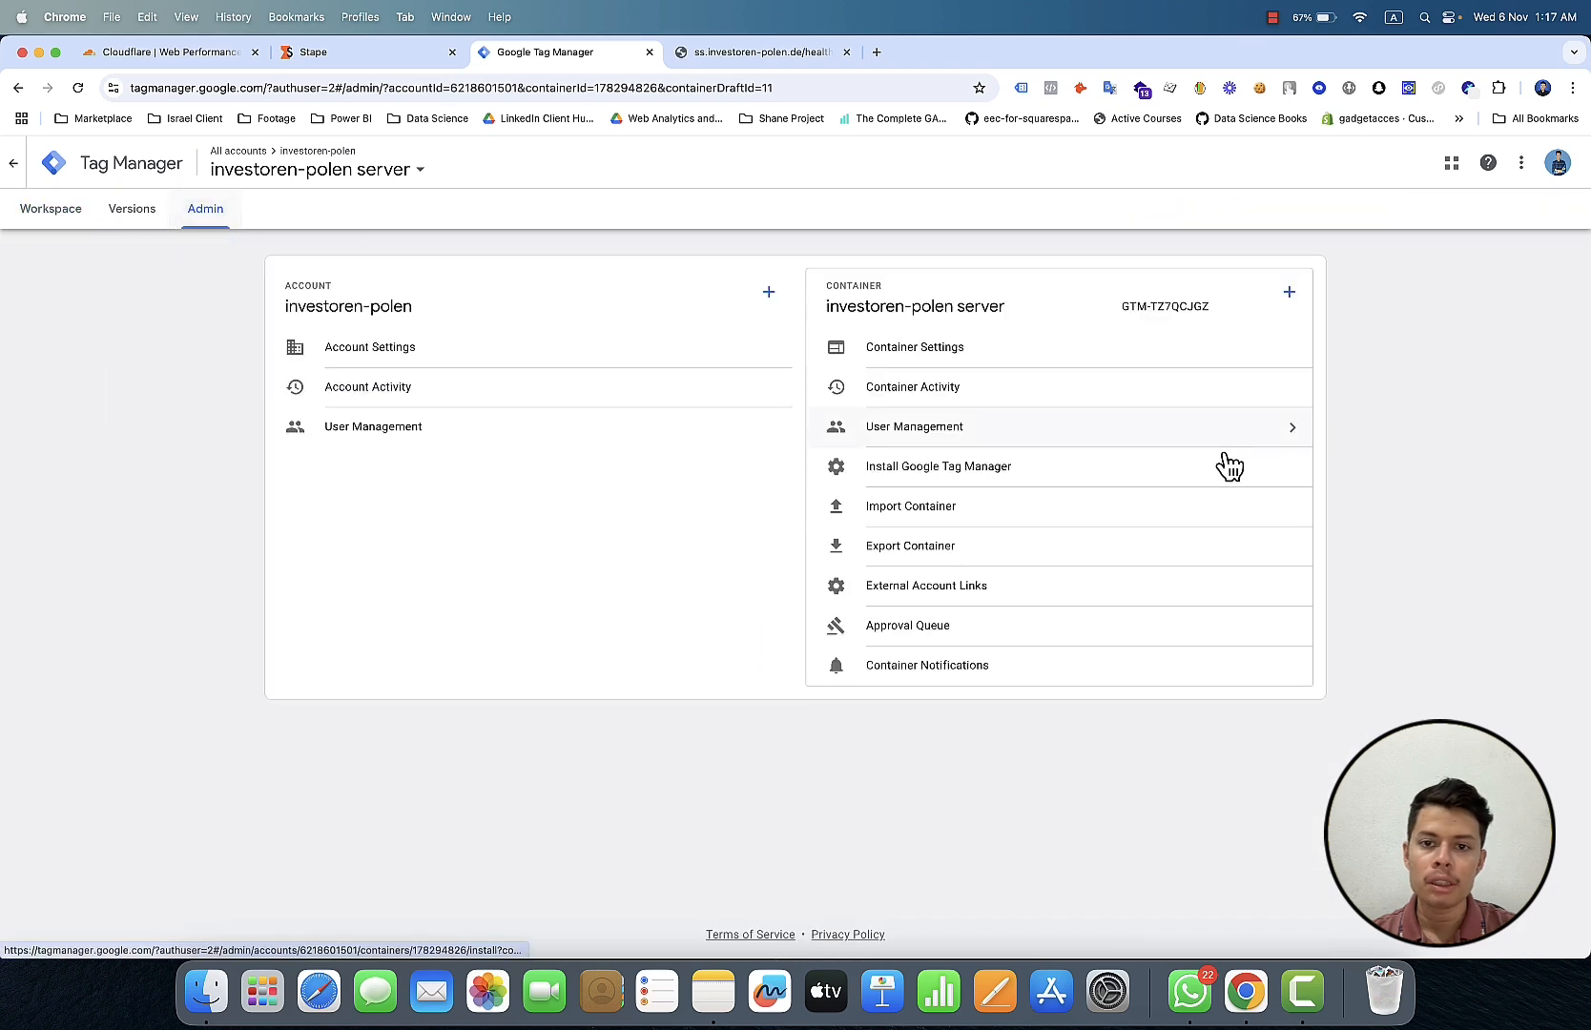
click(1057, 347)
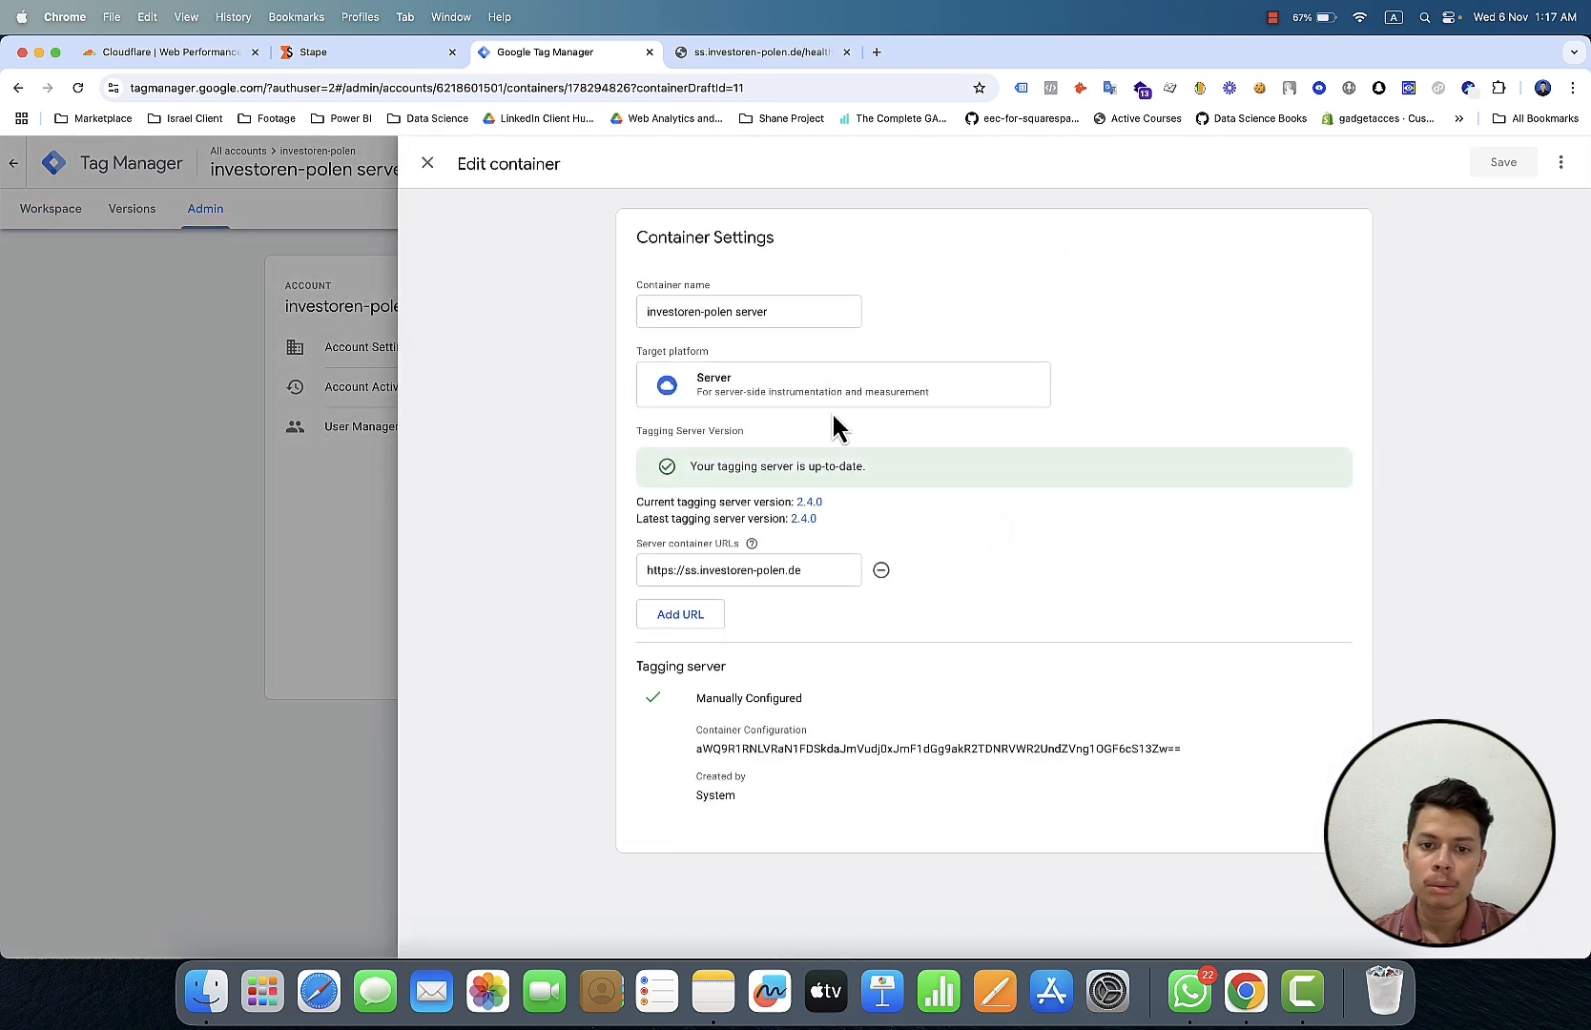
click(837, 571)
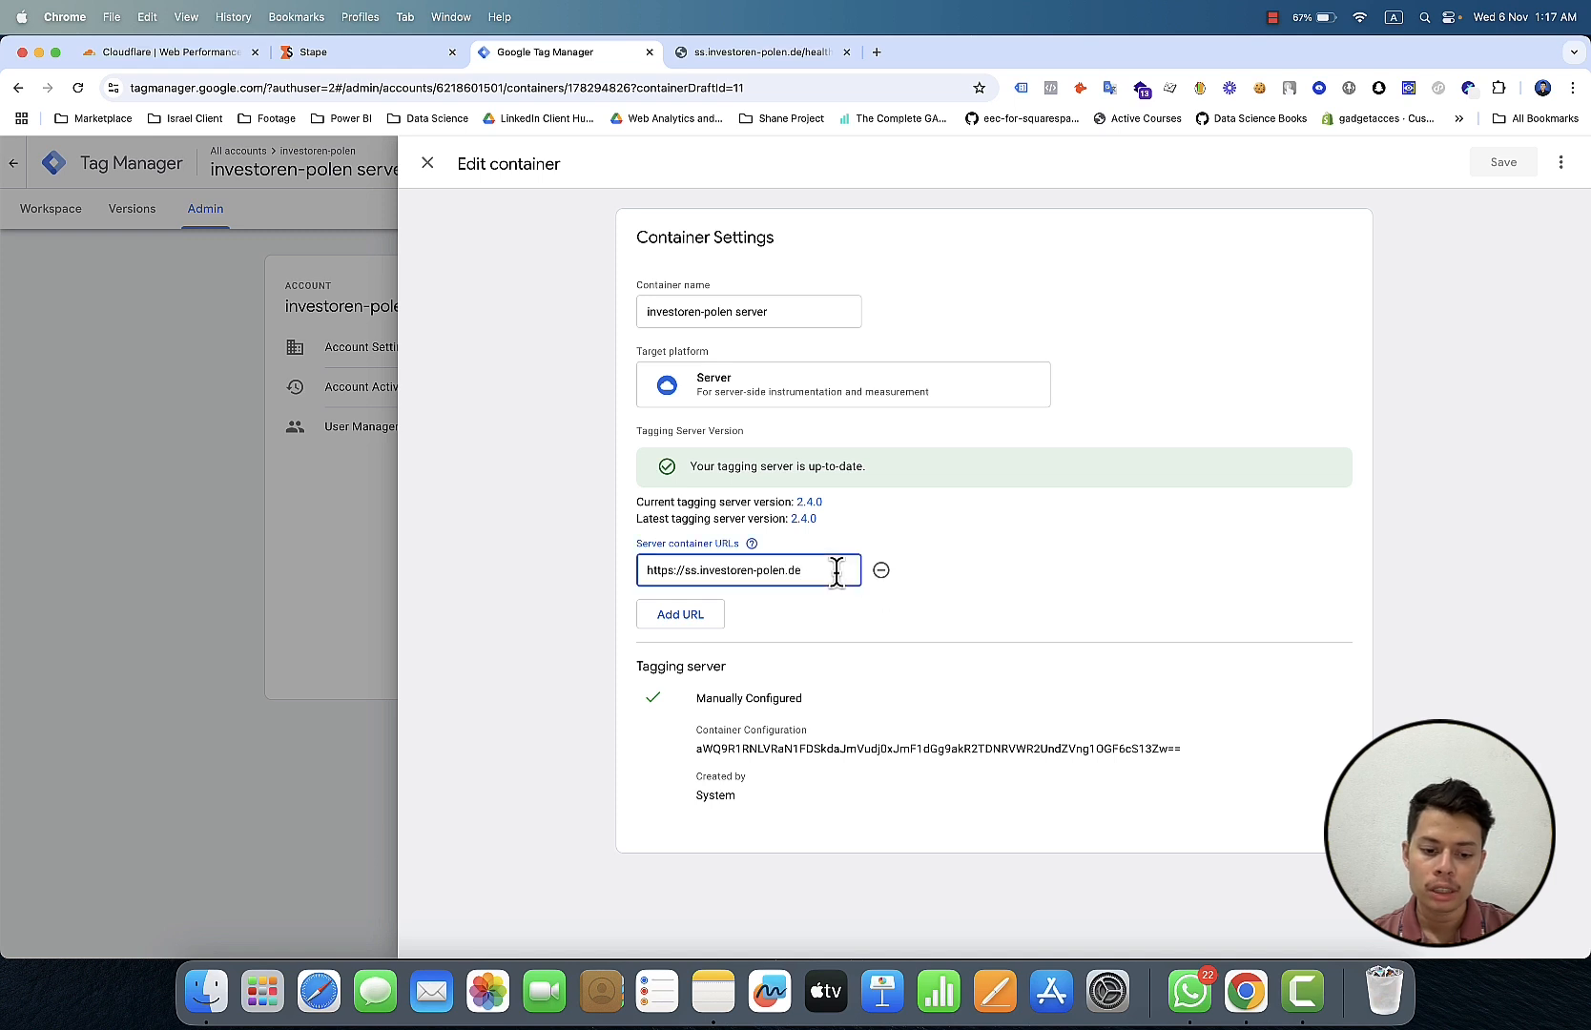
key(super+a)
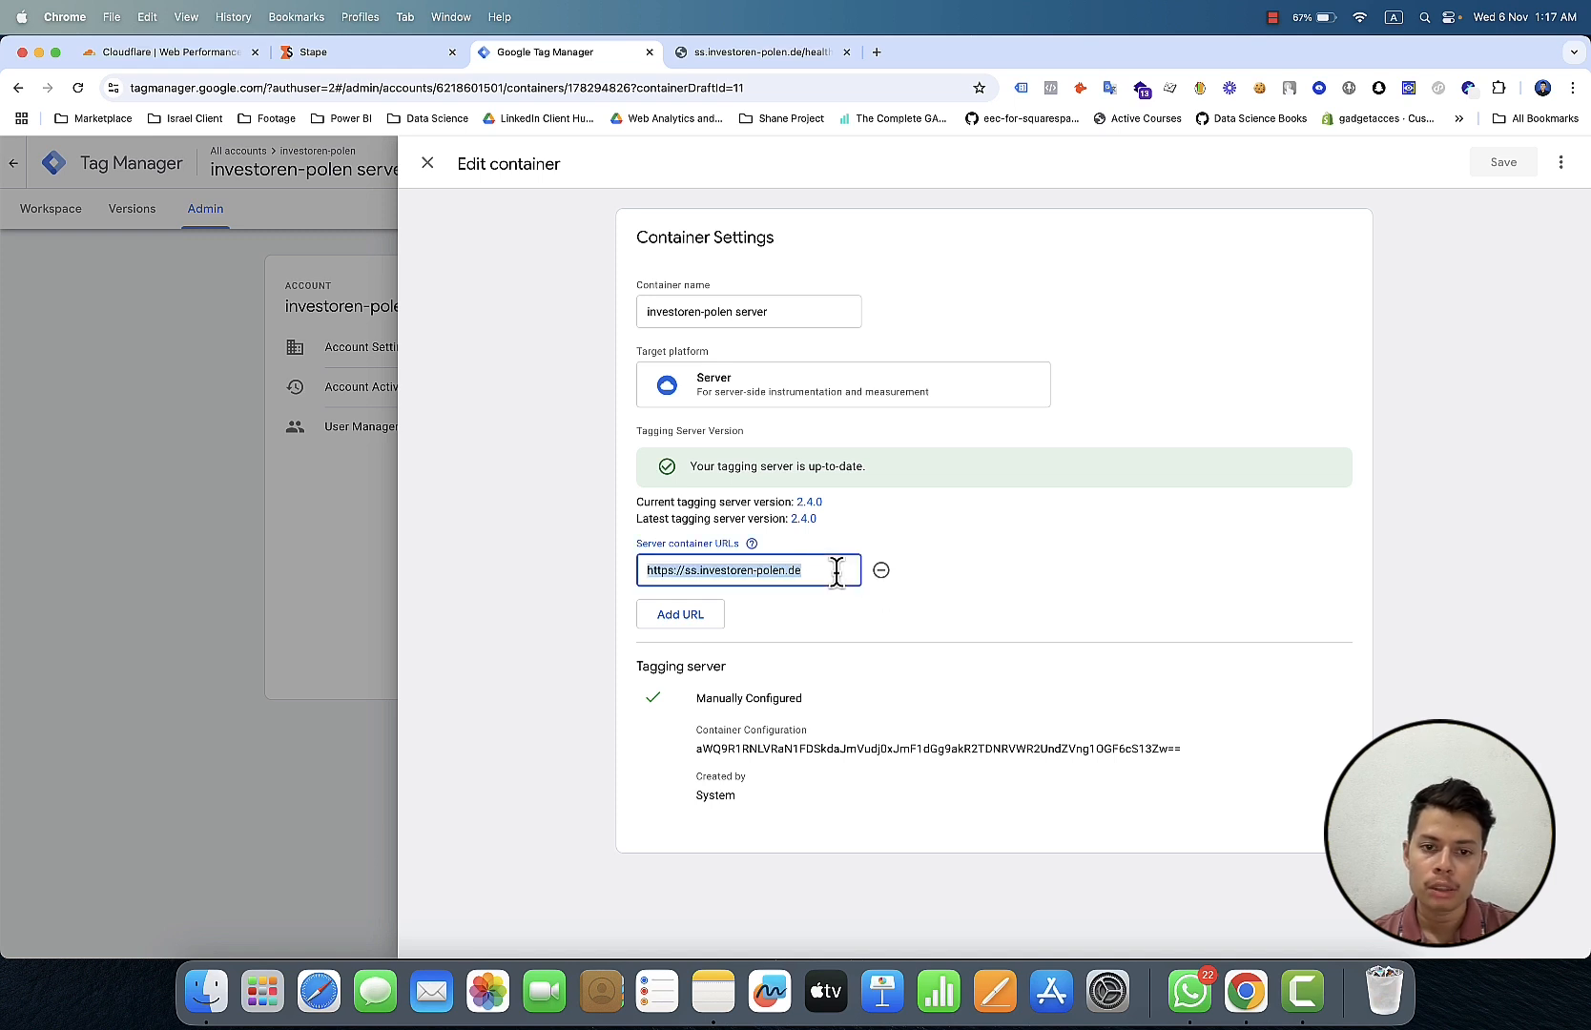
text(https://investoren-polen.de/tracking/)
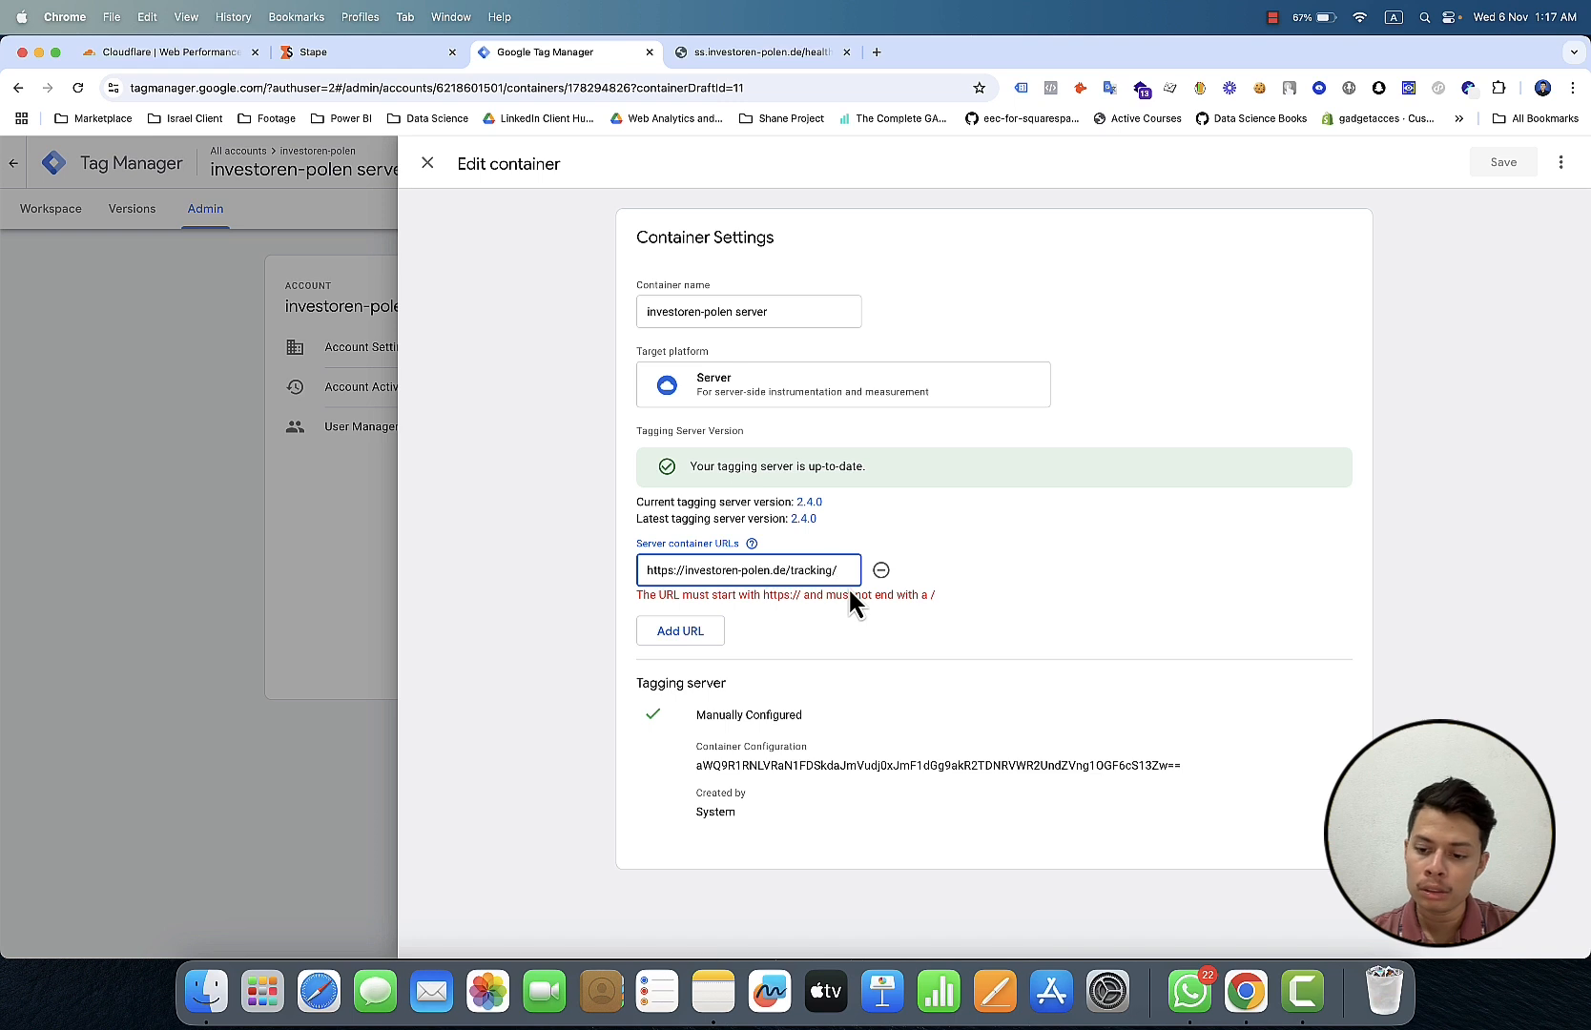
key(BackSpace)
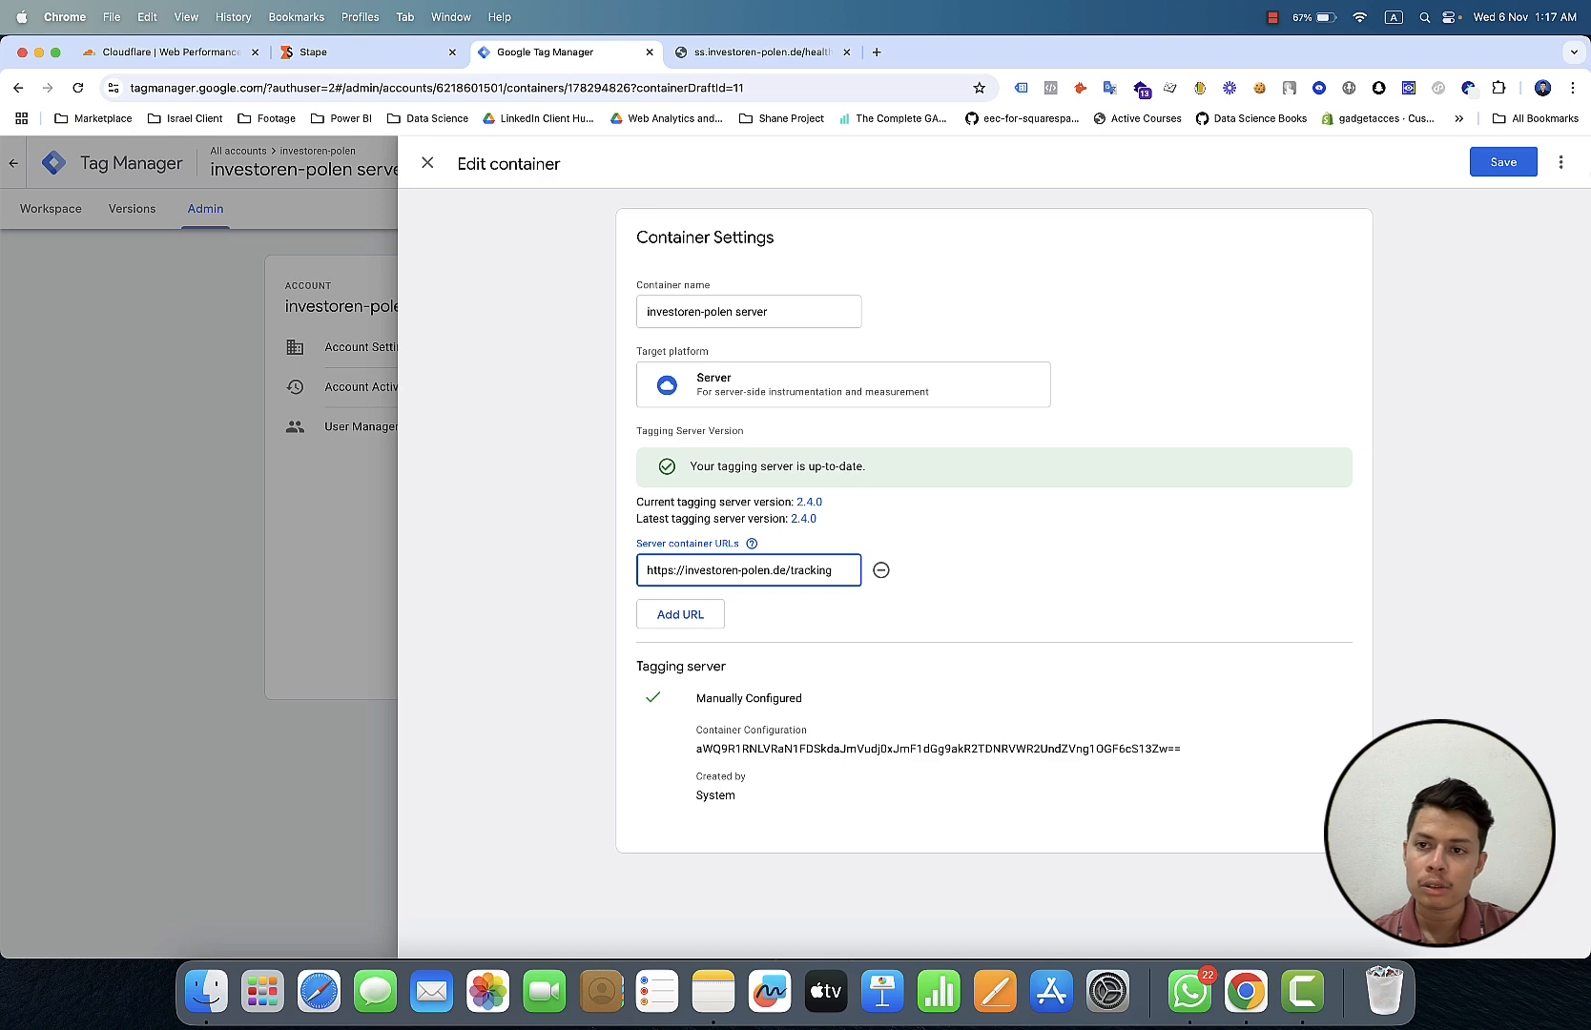
click(1523, 172)
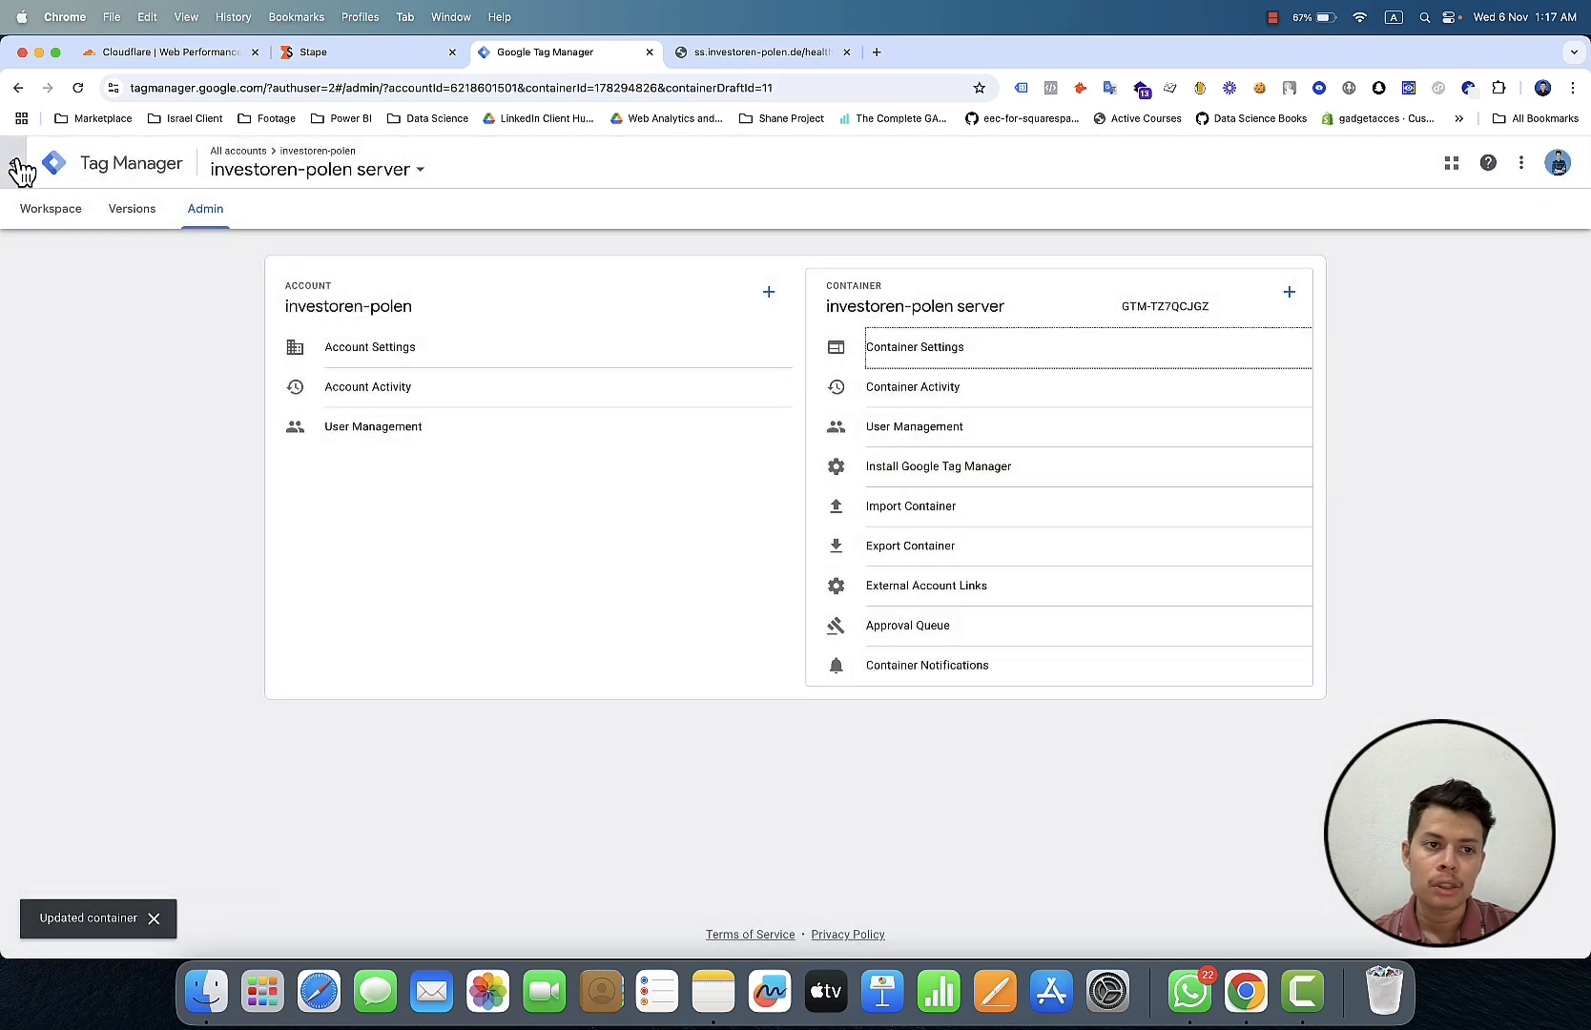
Step: Publish the investoren-polen server container from its workspace without a version name or description, and close the version summary
click(45, 207)
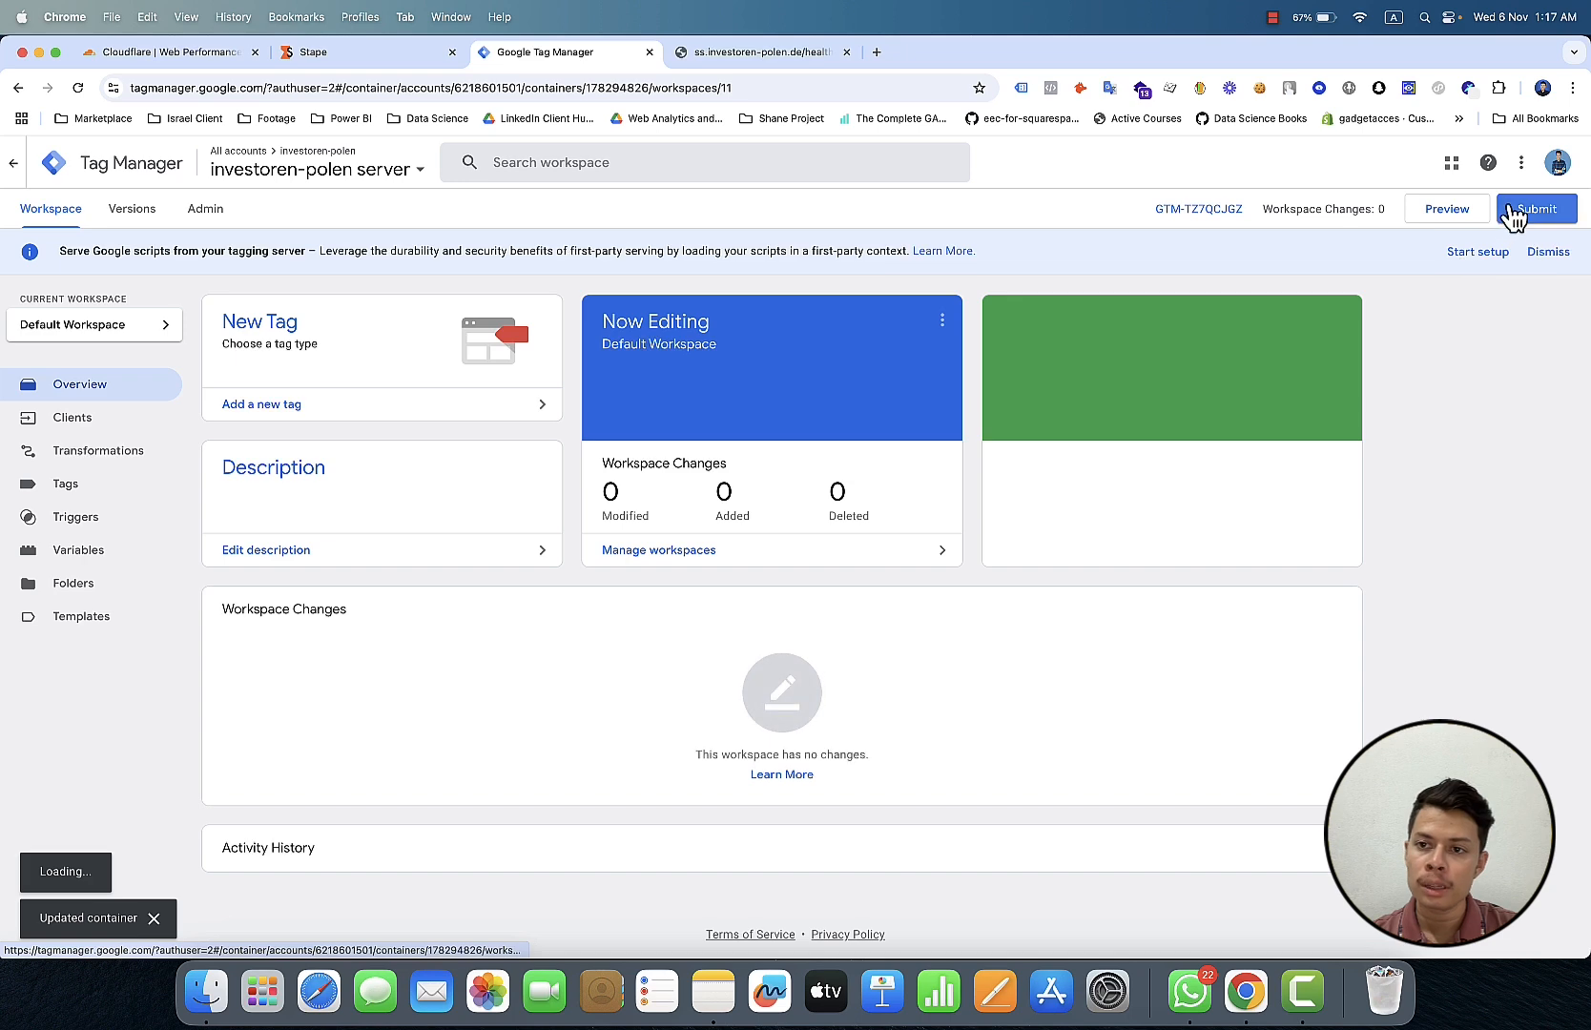
click(1544, 212)
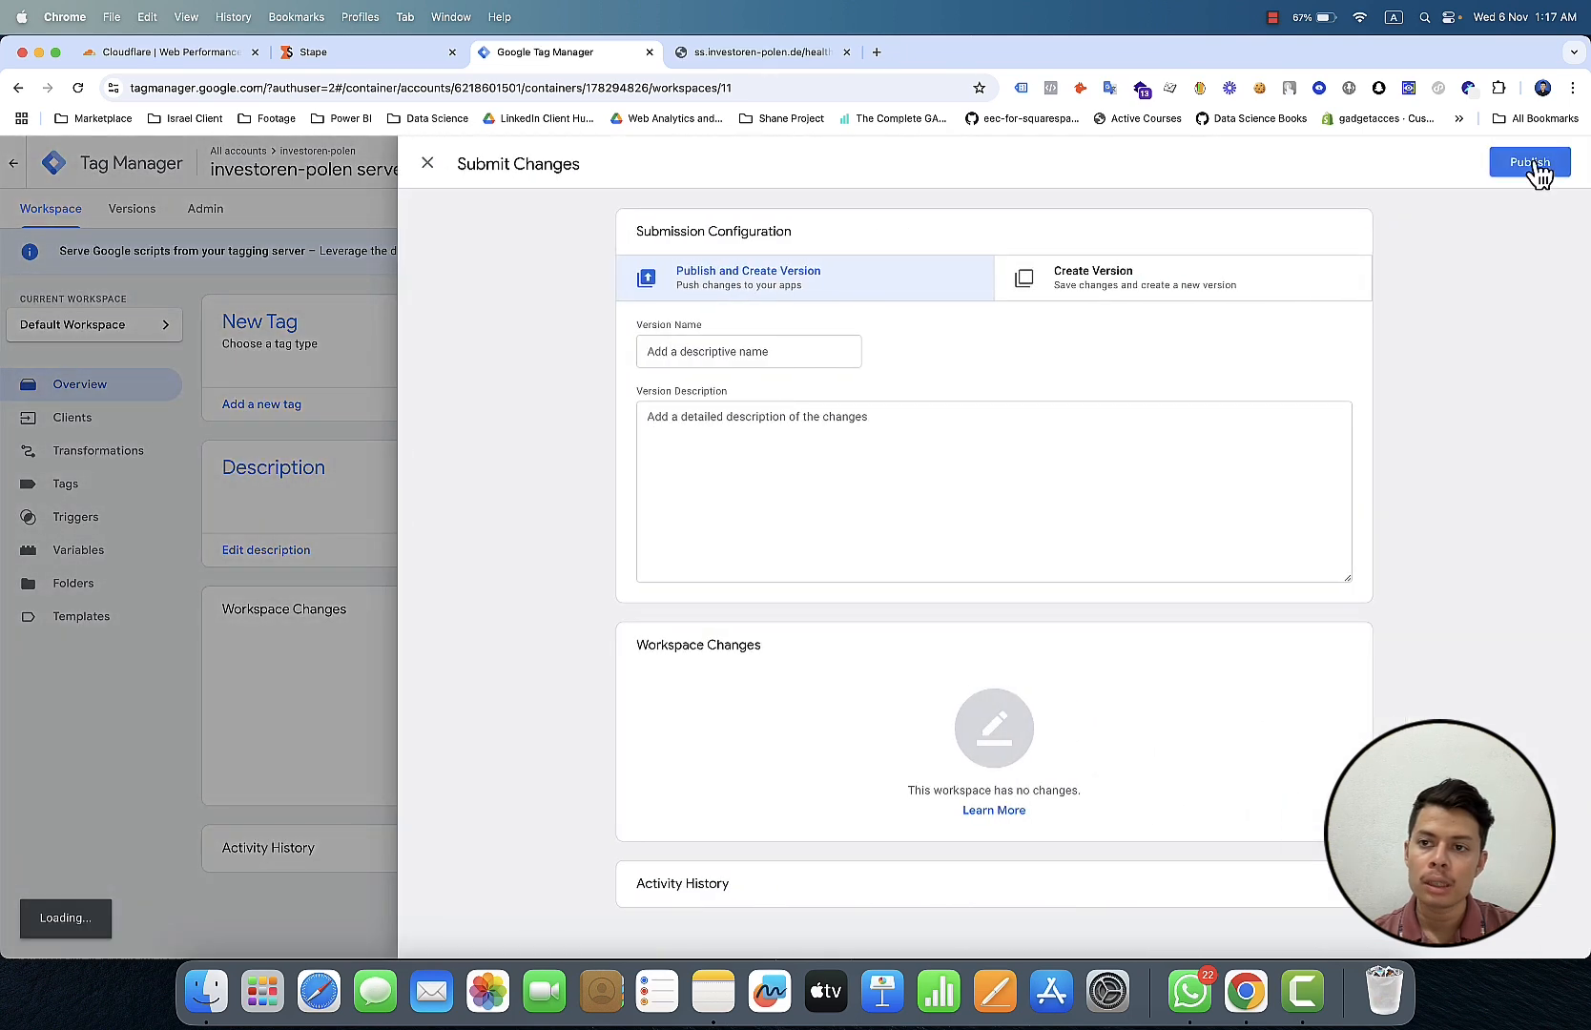
click(1536, 167)
click(921, 645)
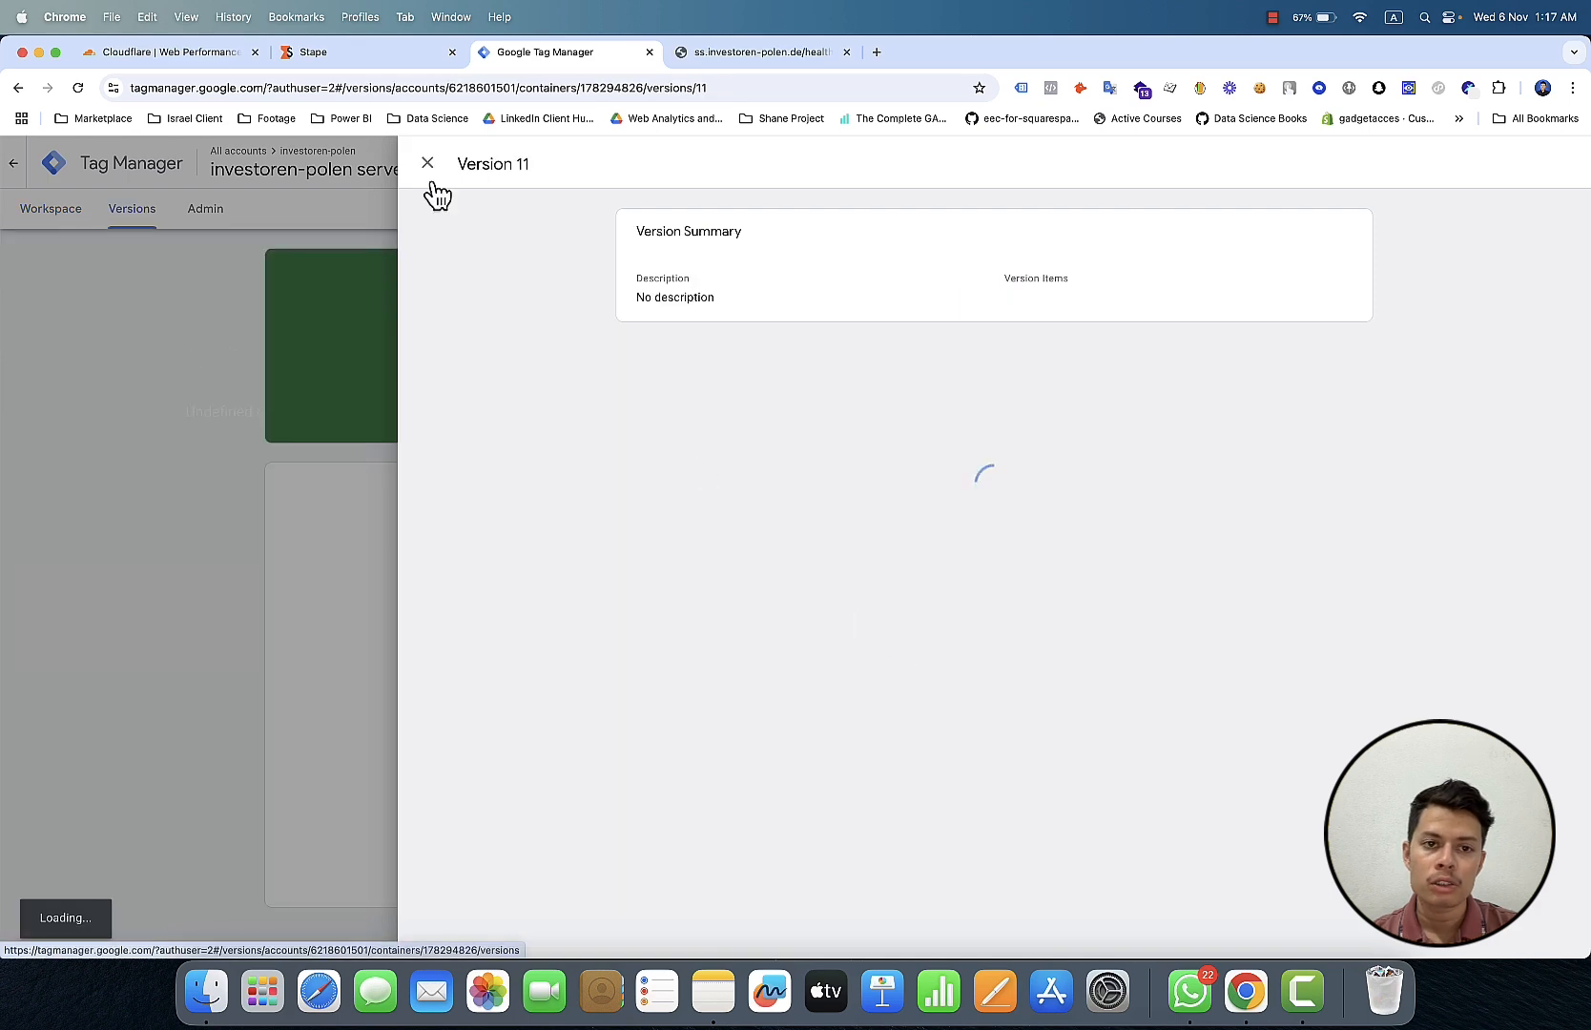
click(427, 164)
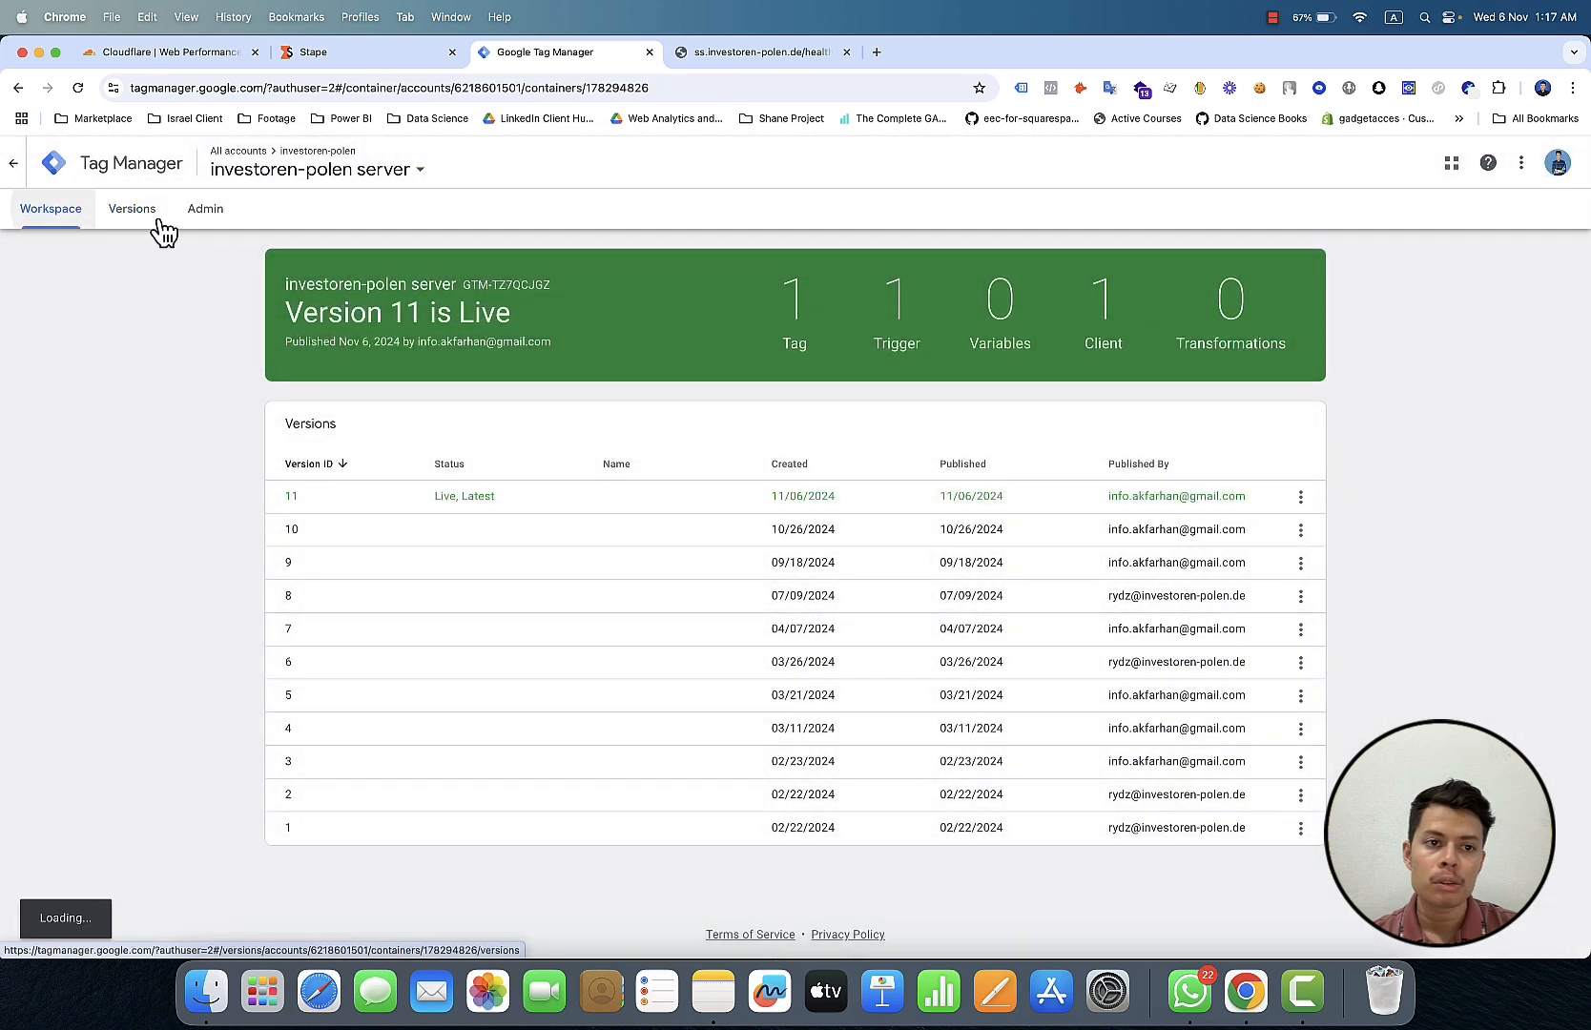
Step: Return to the server container's workspace and start its preview mode
click(208, 218)
click(61, 221)
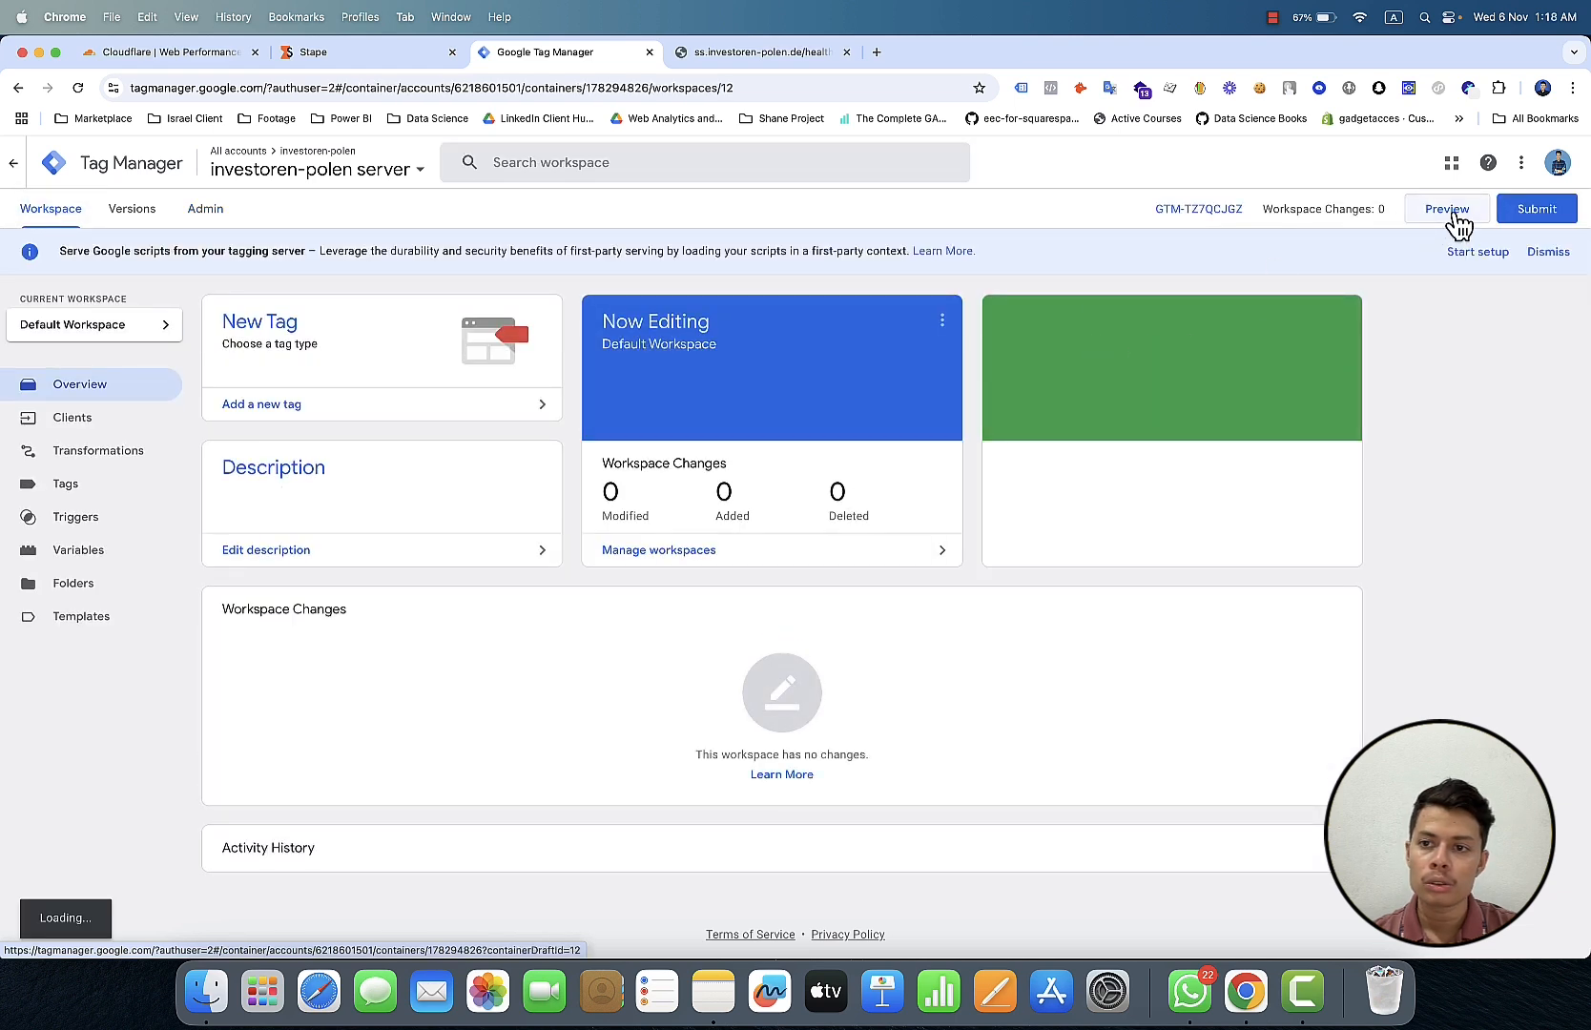
click(1450, 213)
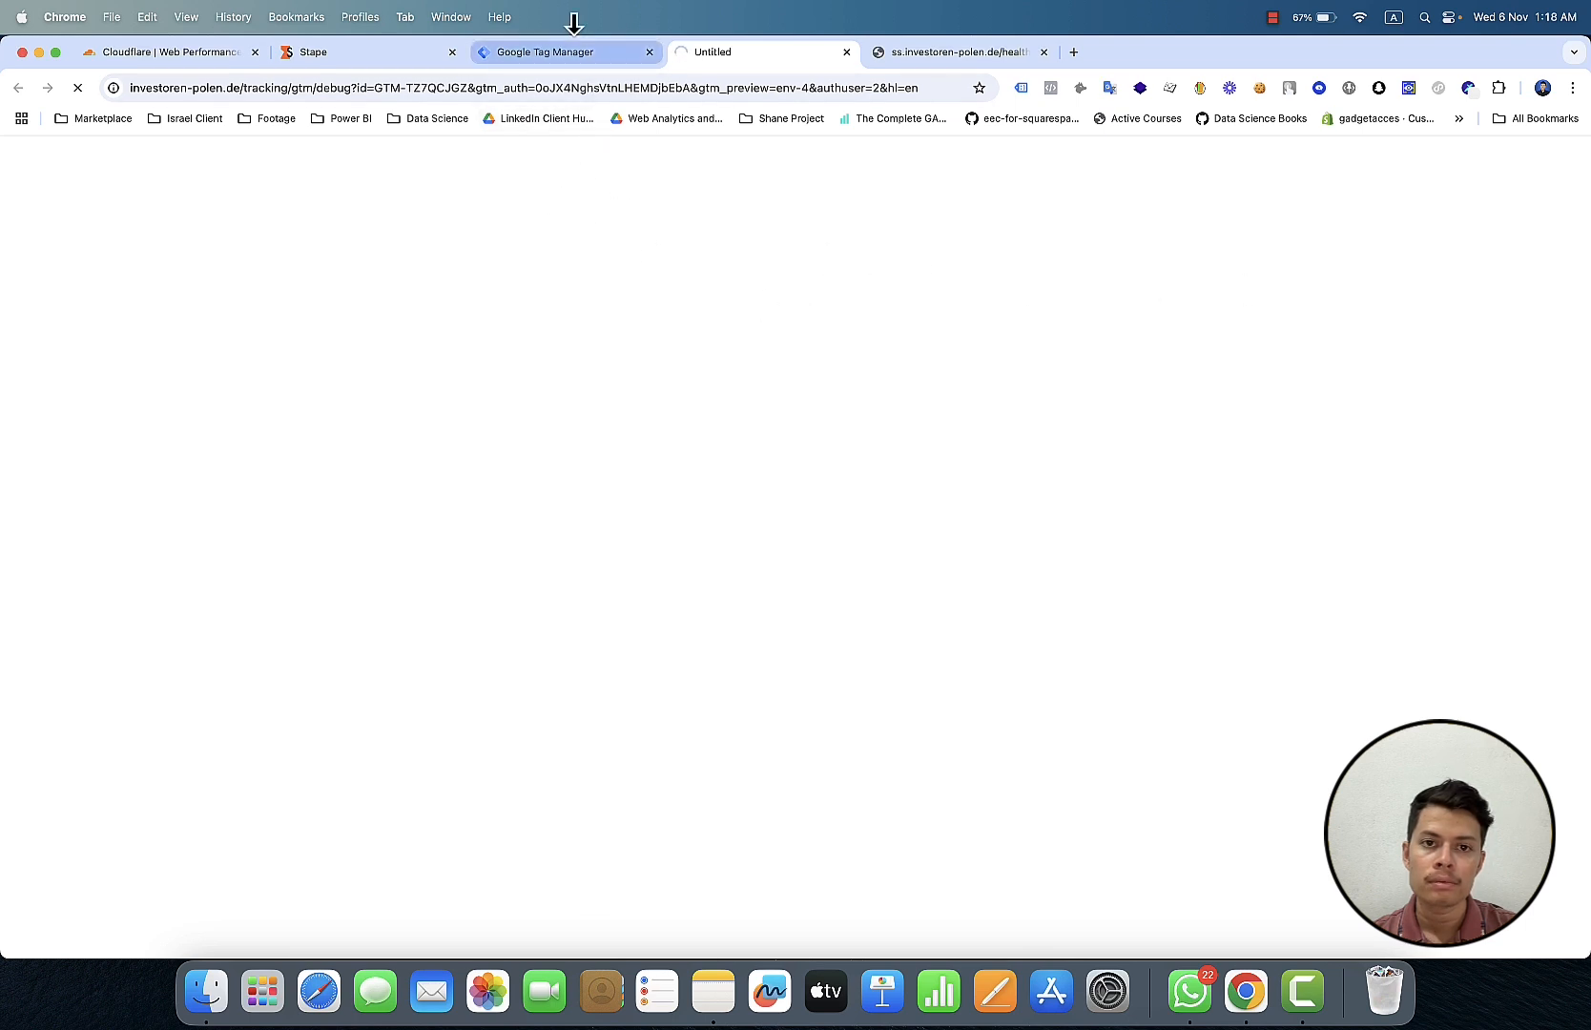
Step: Open the investoren-polen Web container in Tag Manager and check the server container's debug summary
click(577, 56)
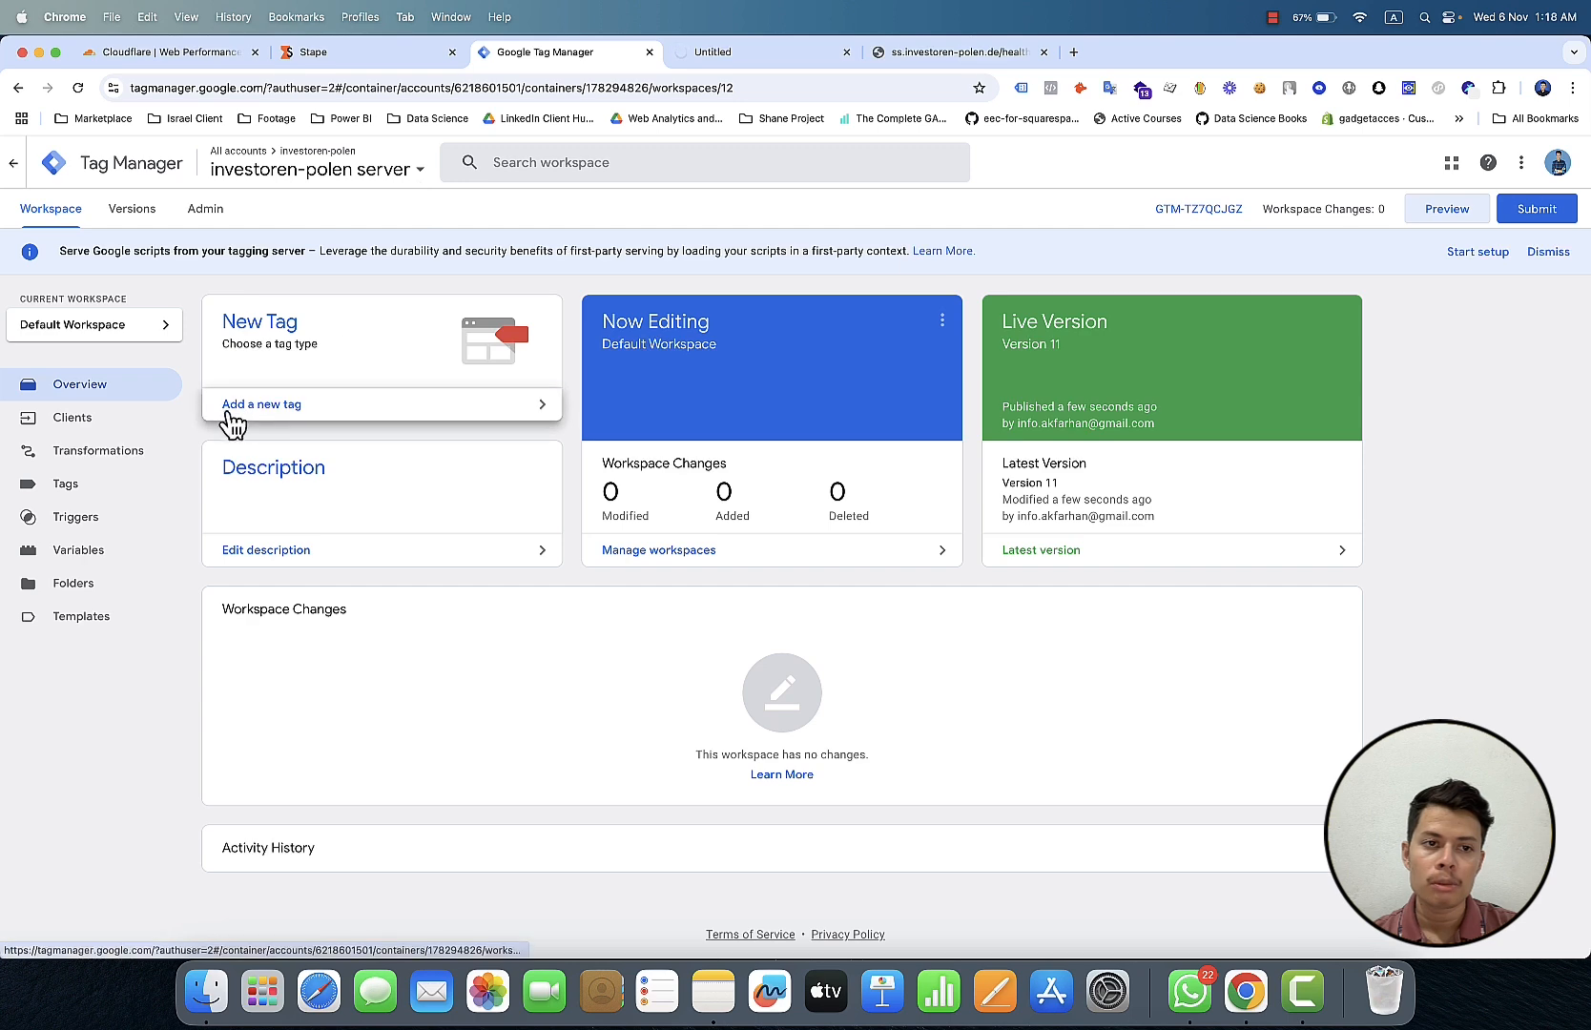
click(362, 180)
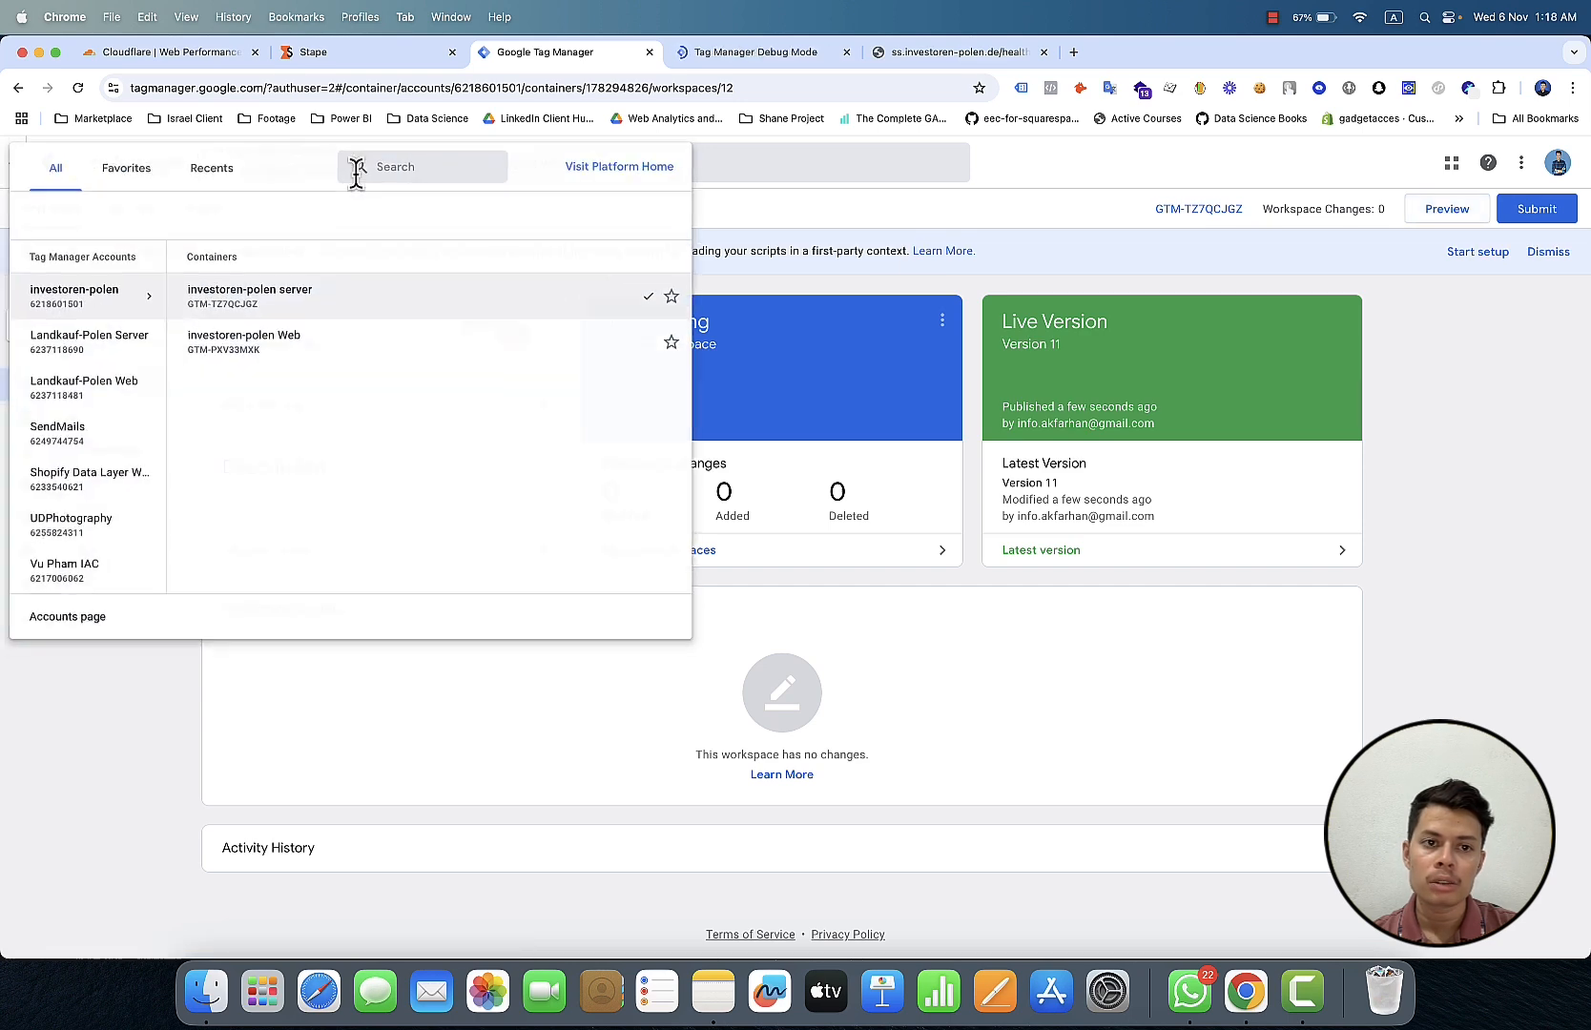
click(309, 370)
click(774, 52)
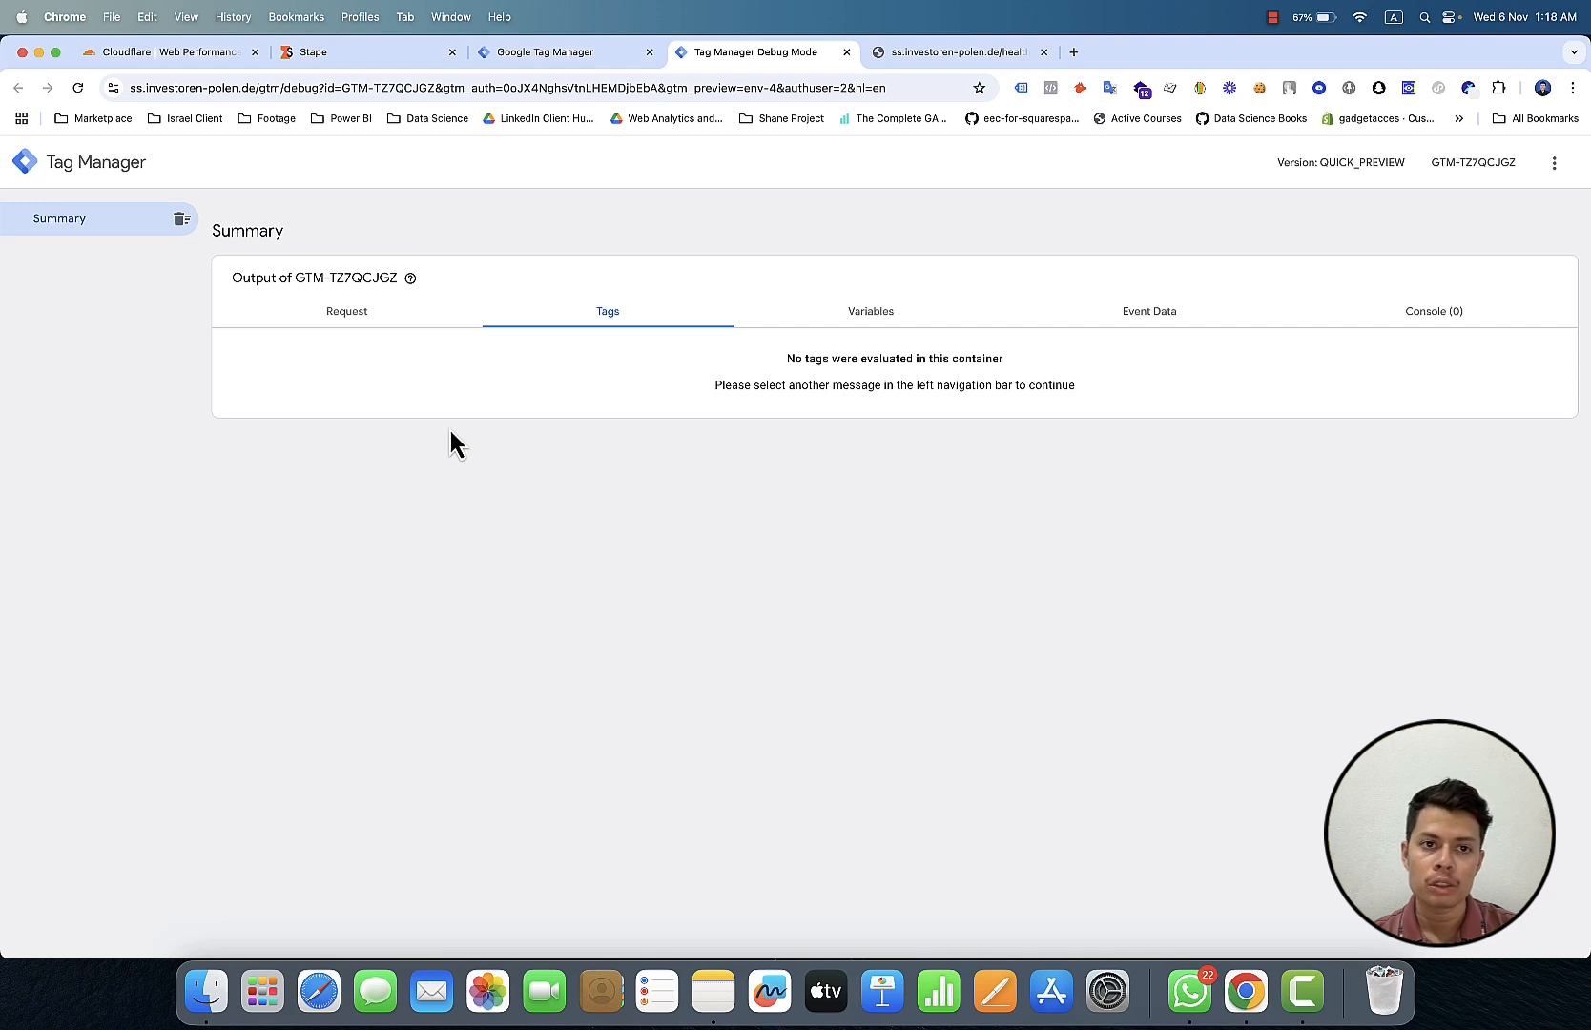
click(528, 66)
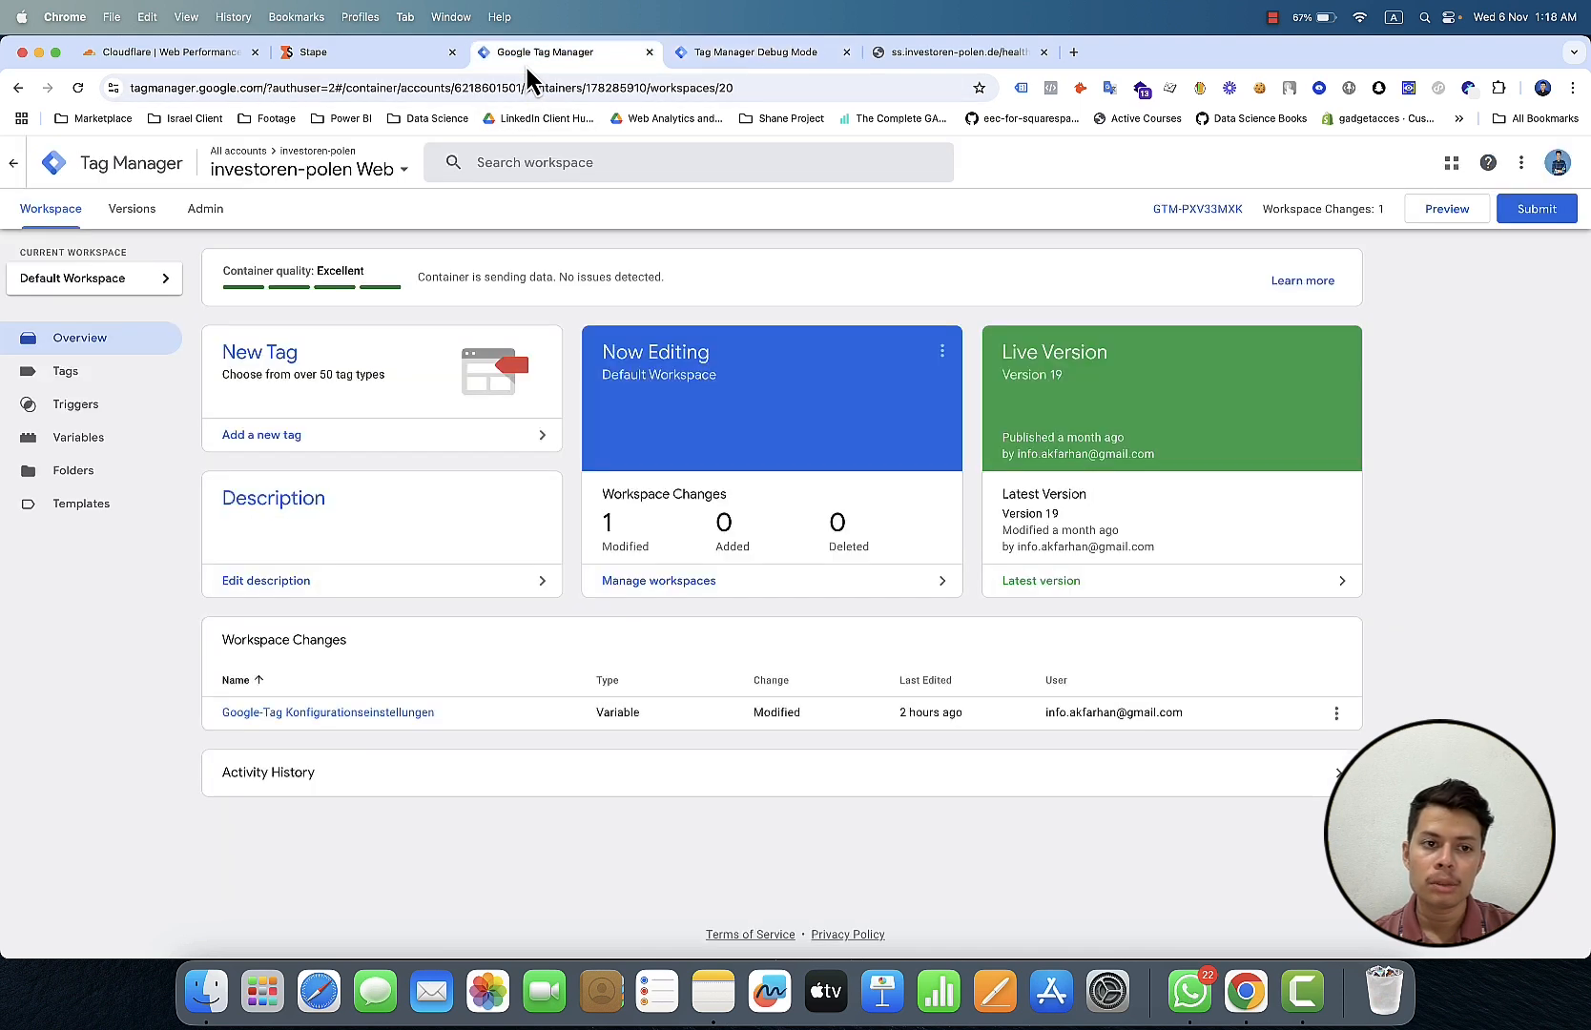
click(96, 386)
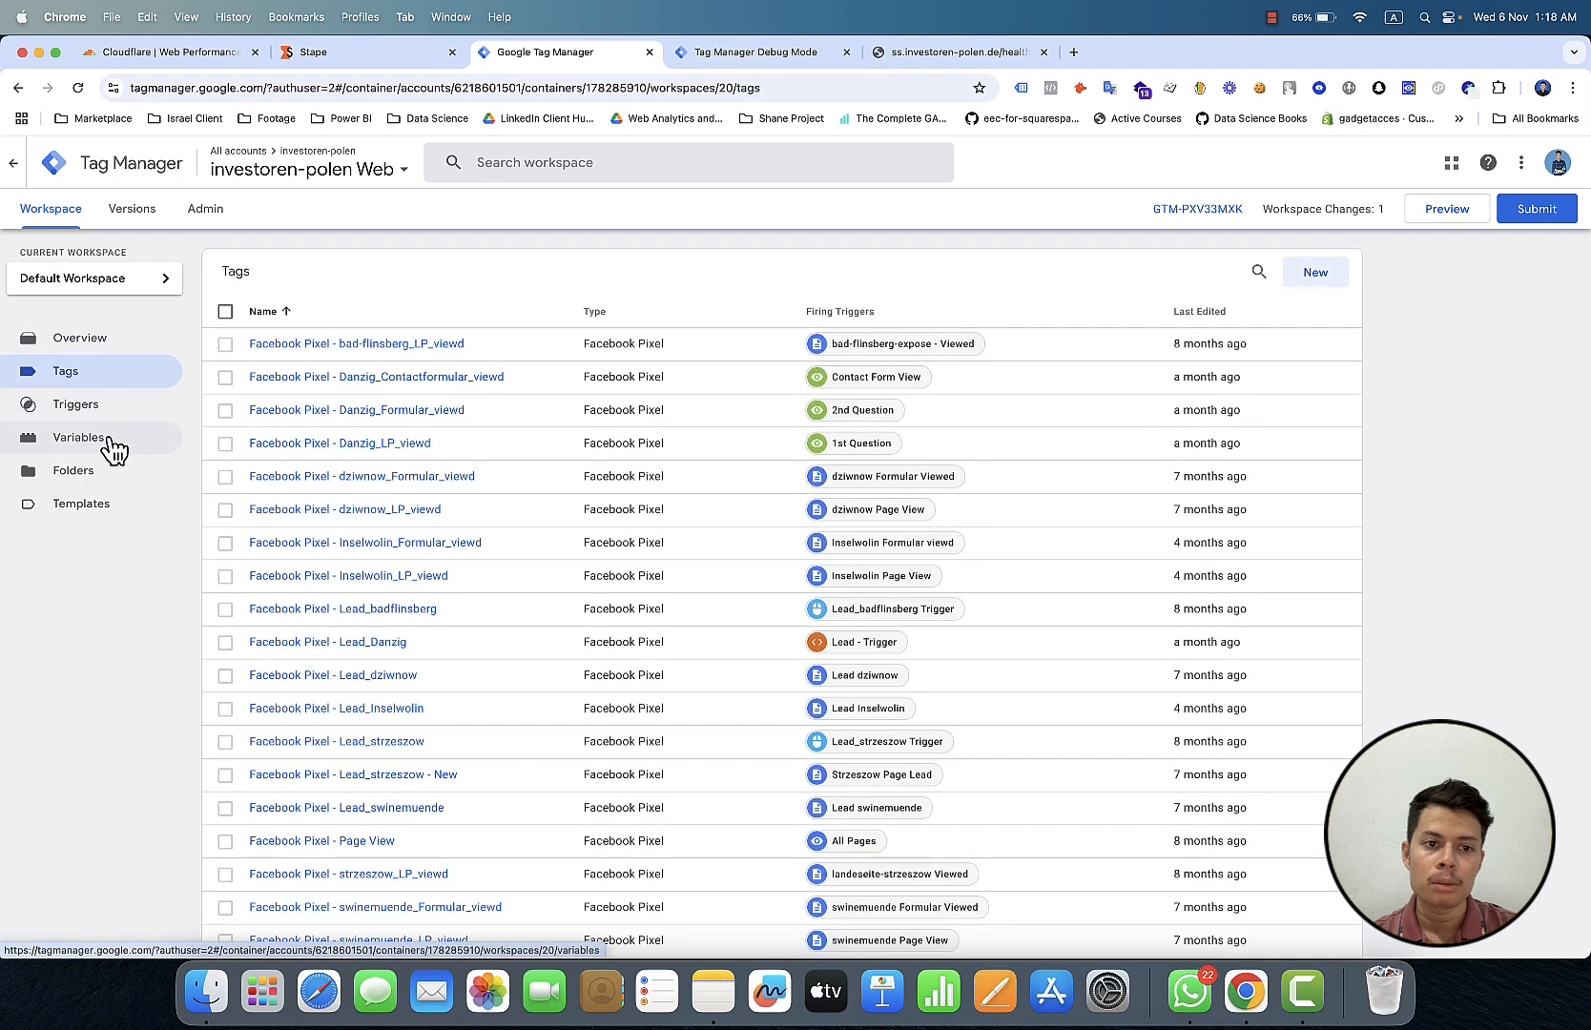
click(95, 441)
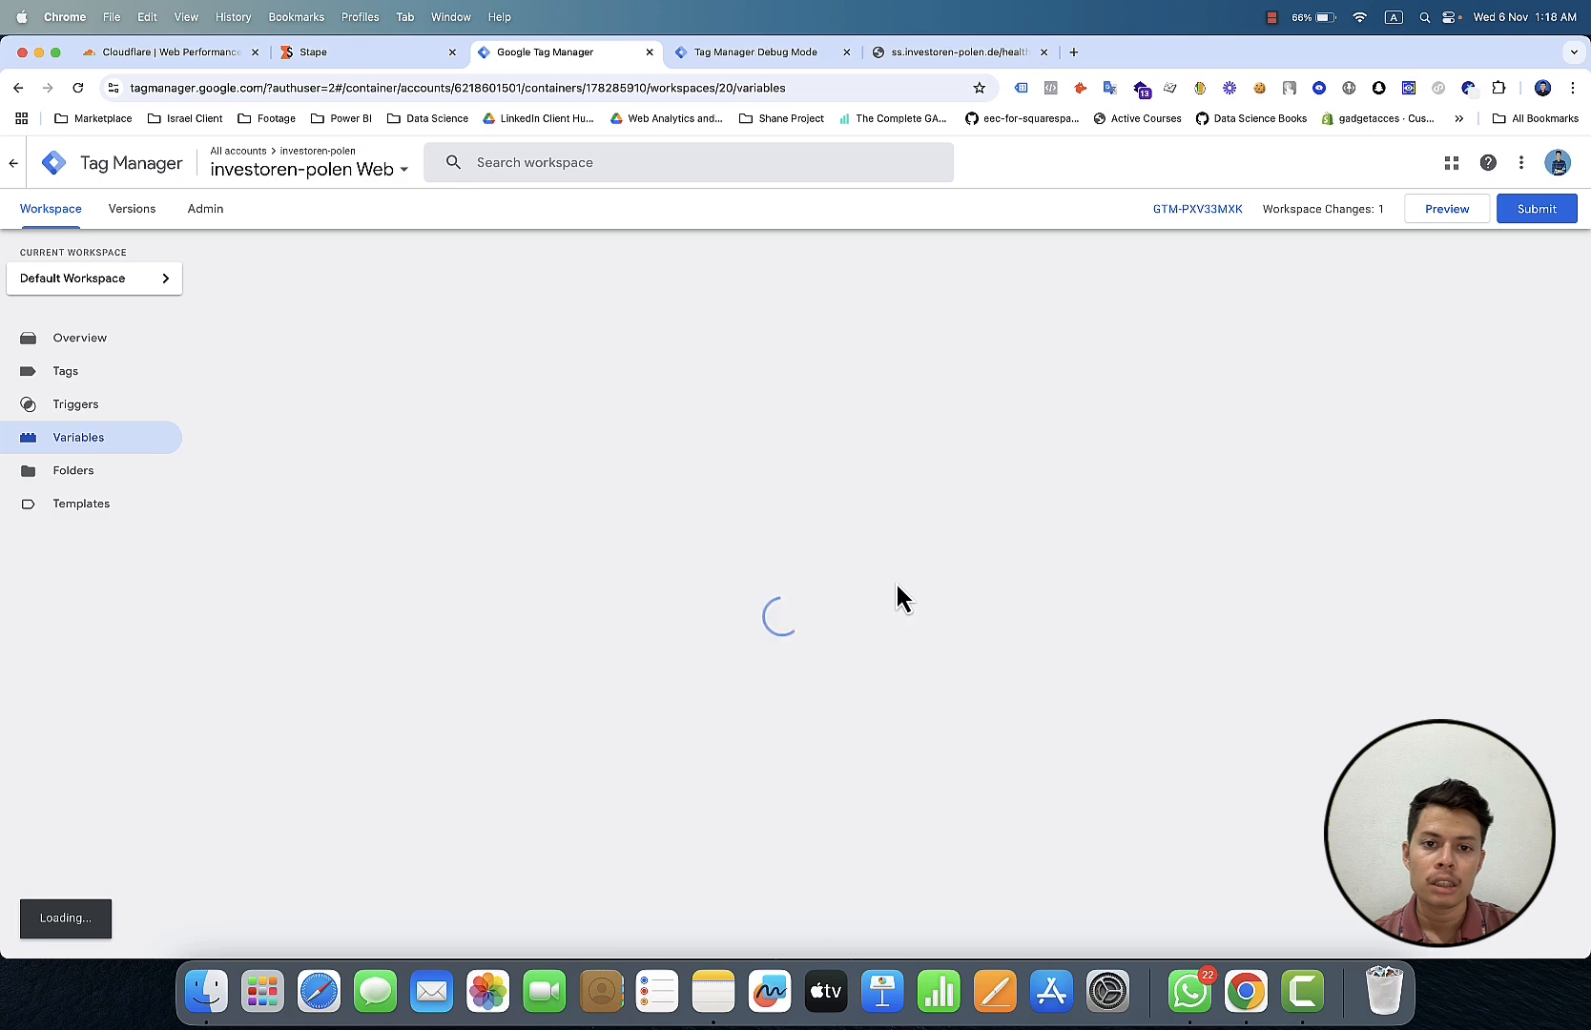
scroll(897, 585, down, 2)
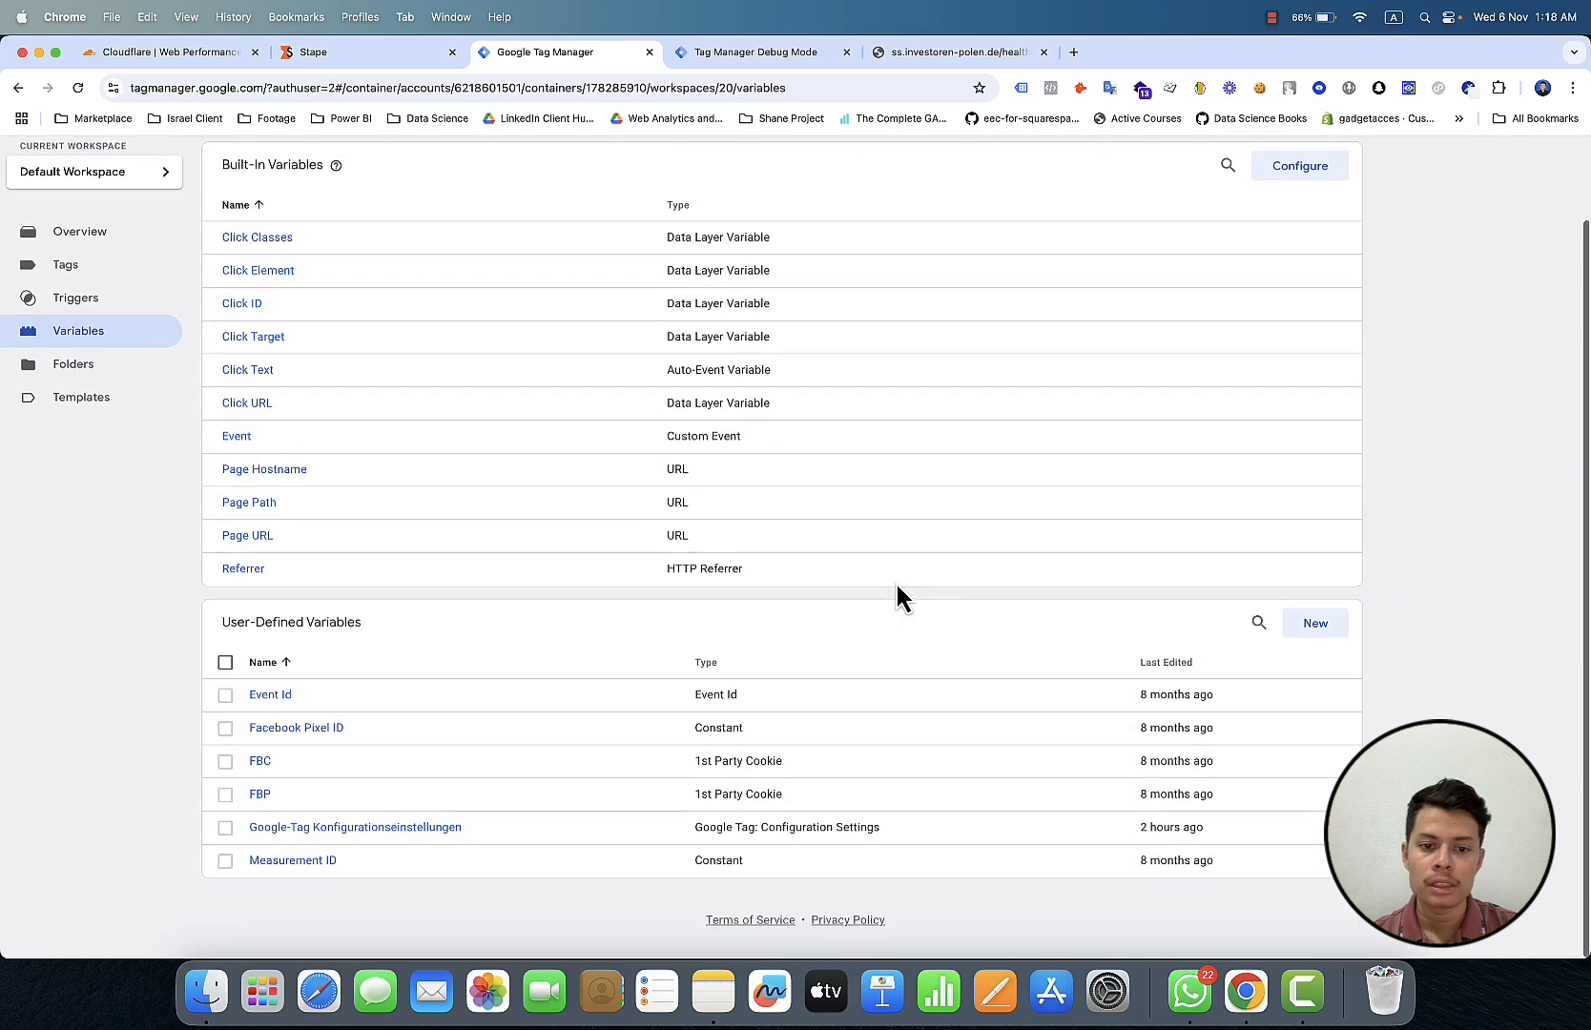
click(458, 852)
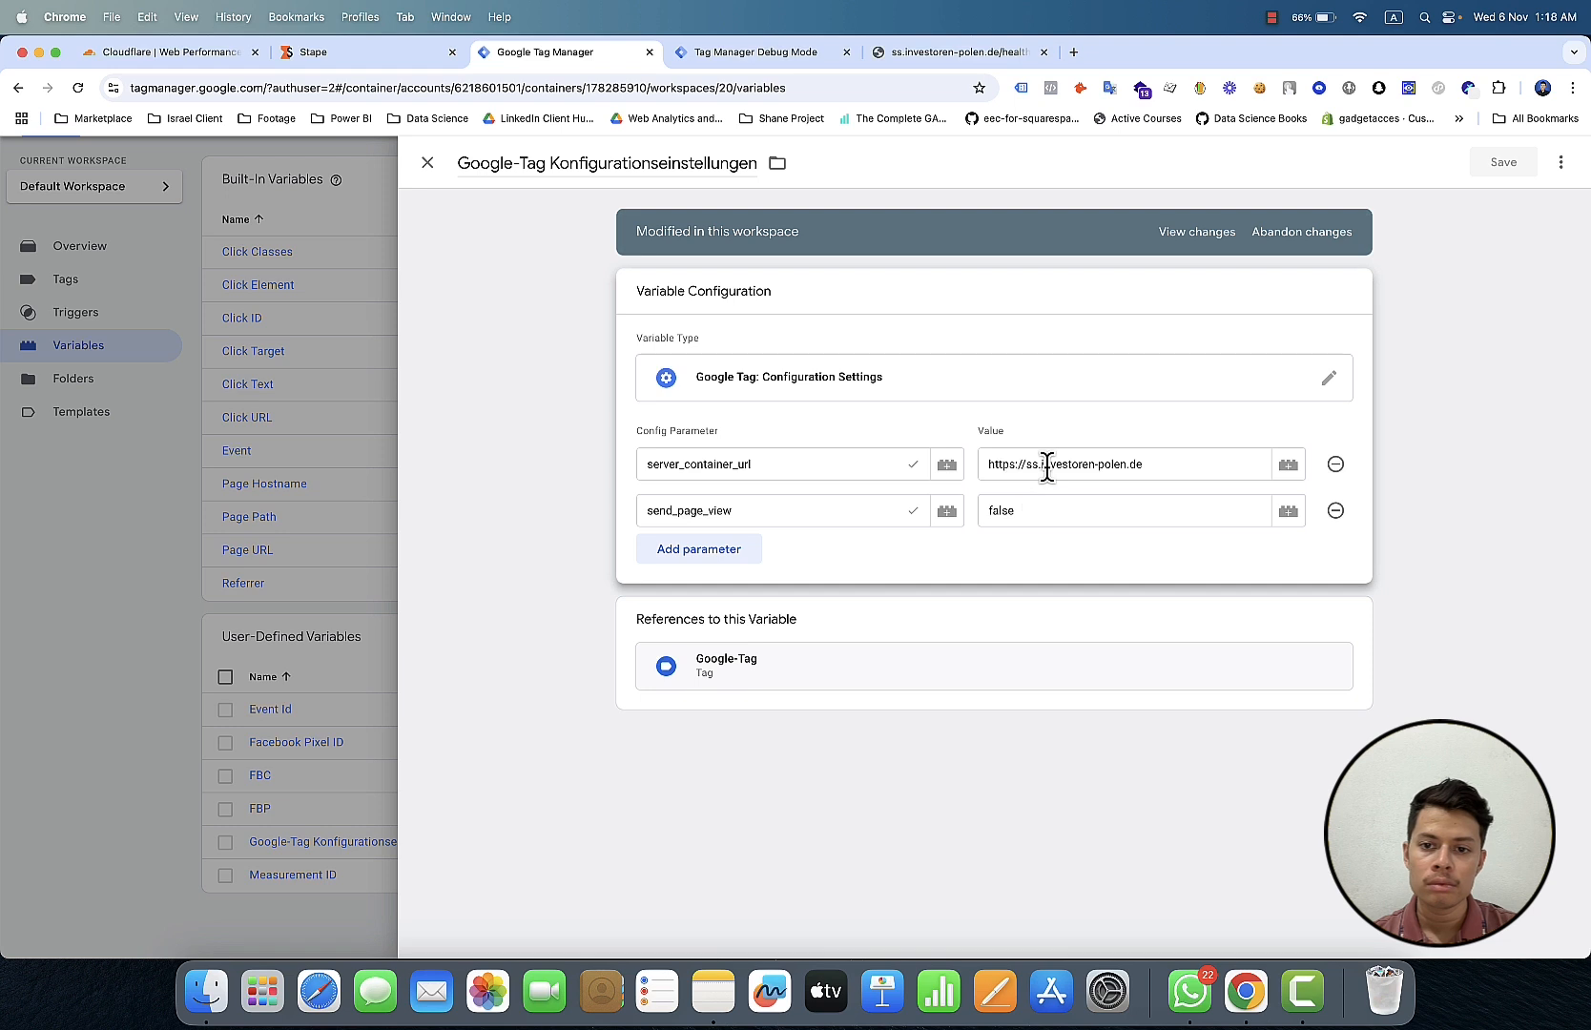
click(1046, 467)
key(super+a)
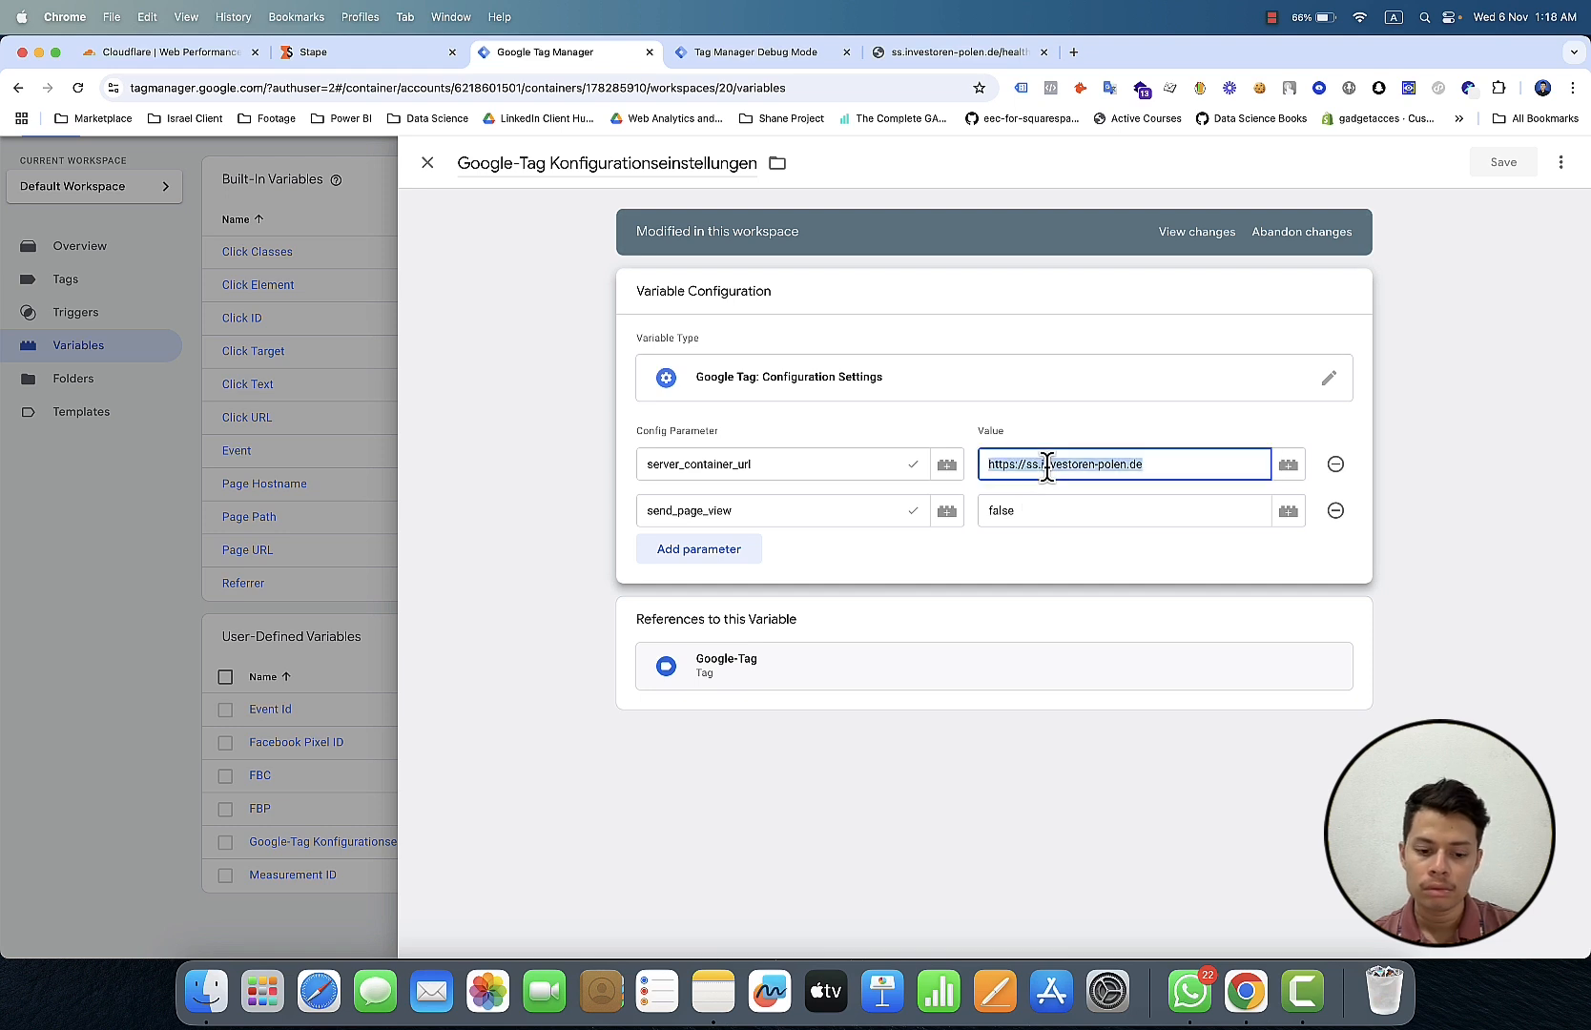
text(https://investoren-polen.de/tracking/)
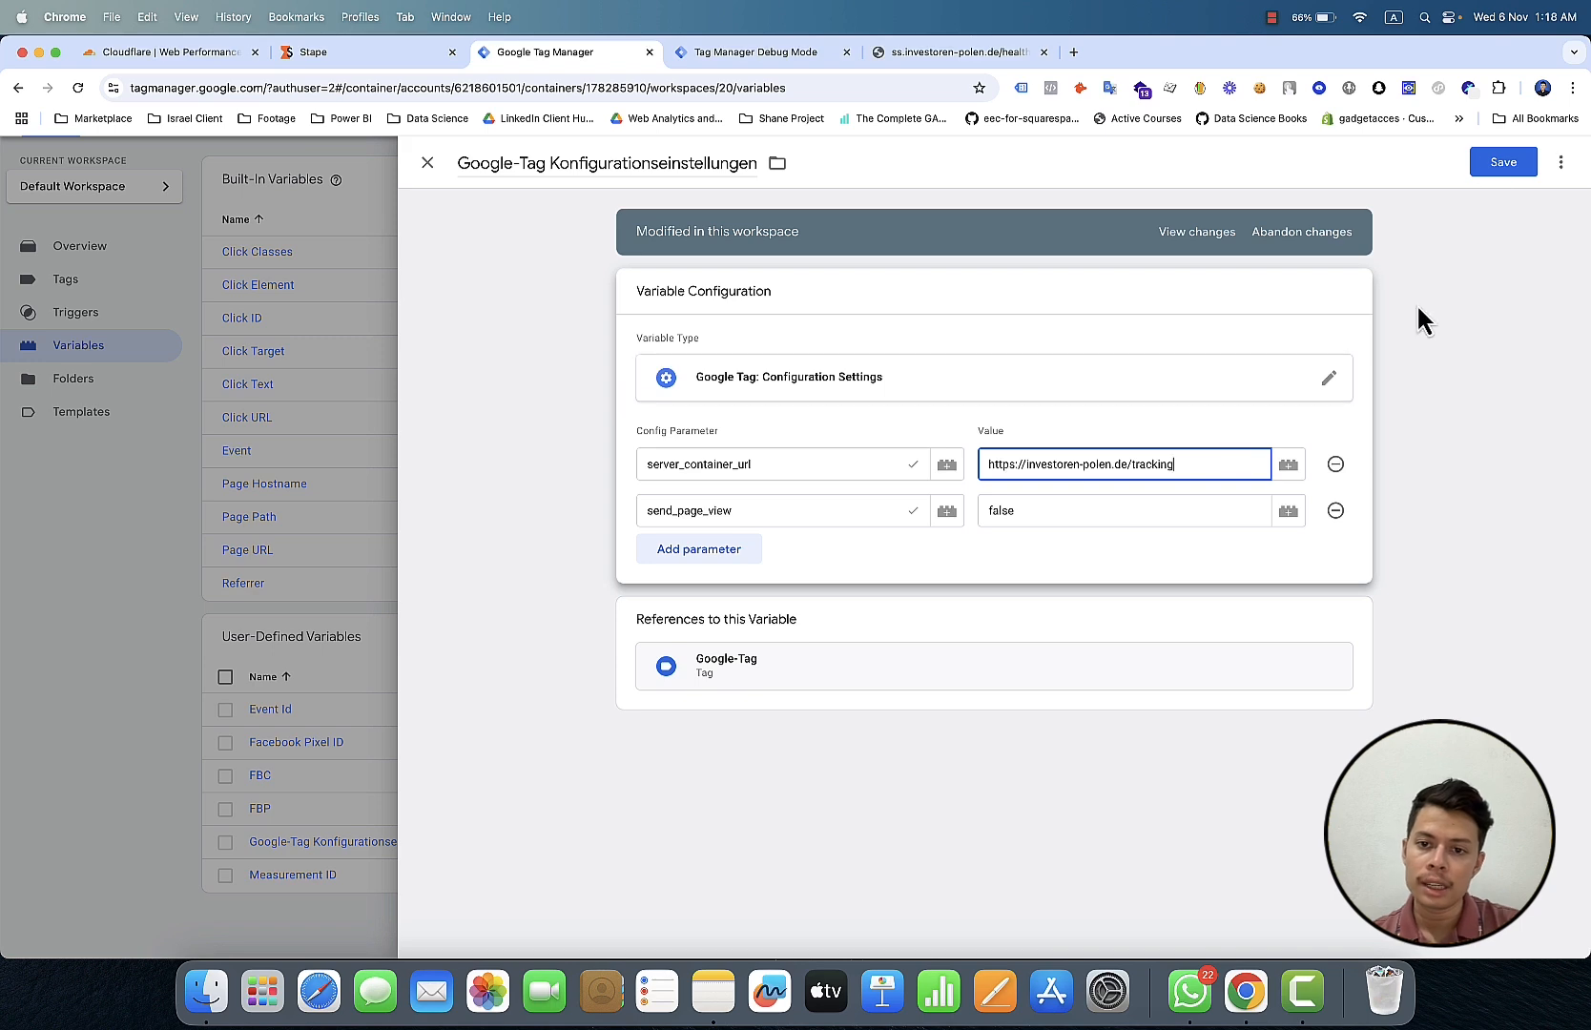
click(1478, 173)
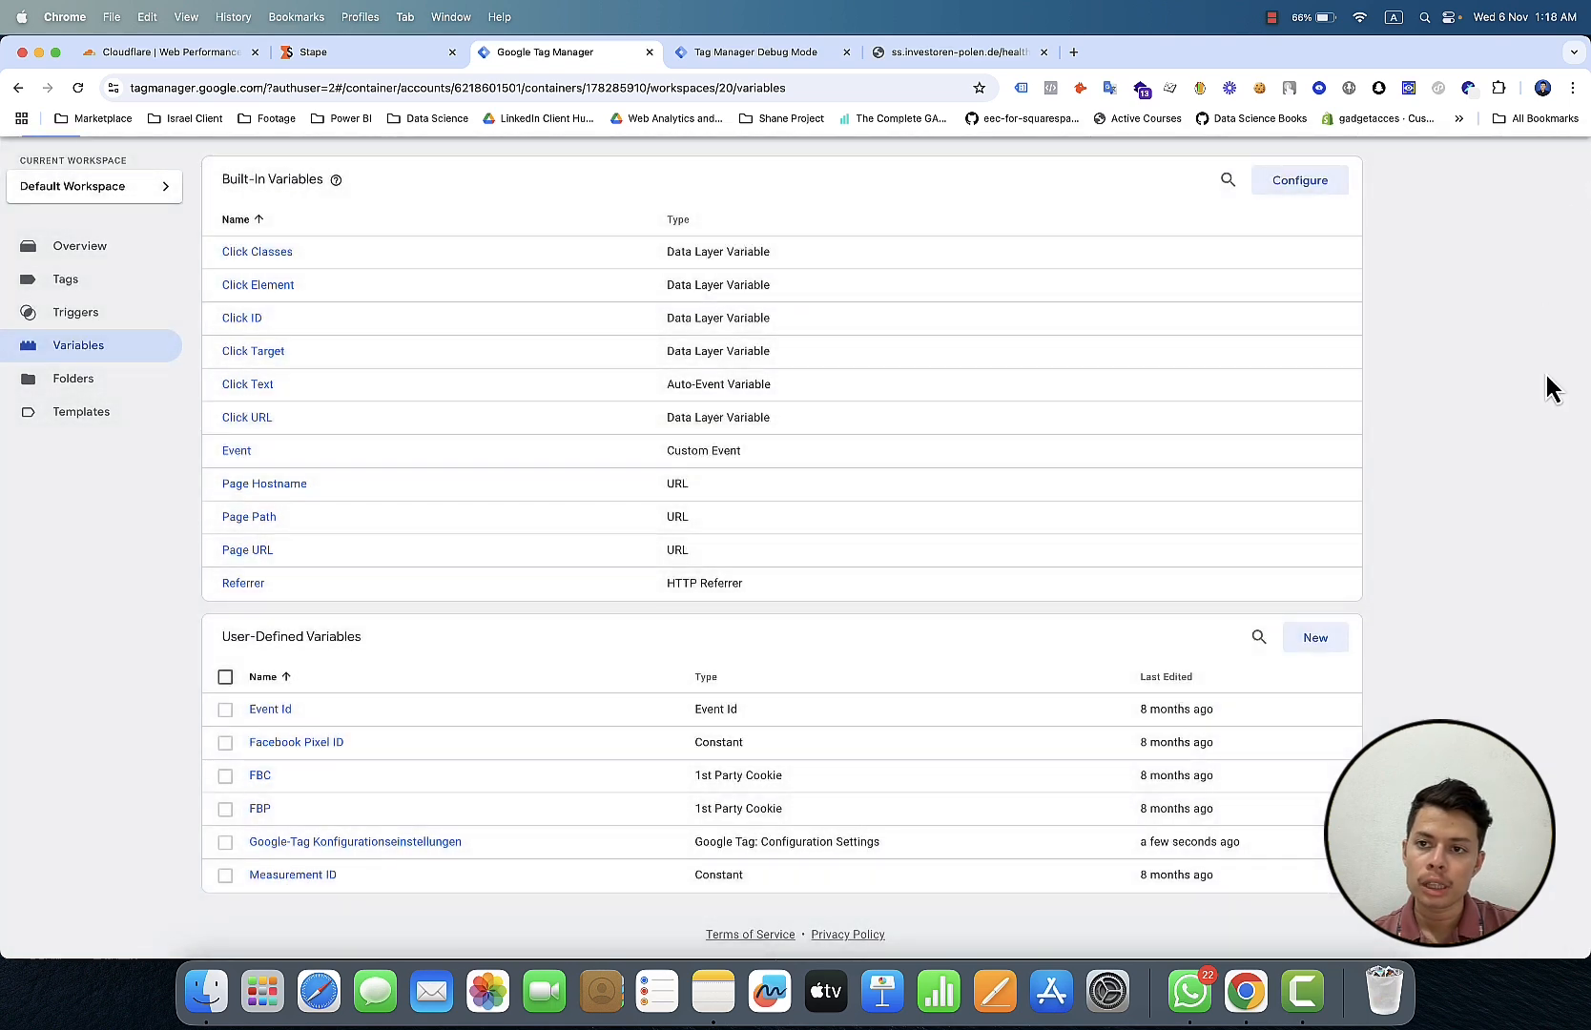
Step: Publish the investoren-polen Web container's changes to the Live environment, skipping the version name and description
scroll(1546, 391, up, 3)
click(1537, 213)
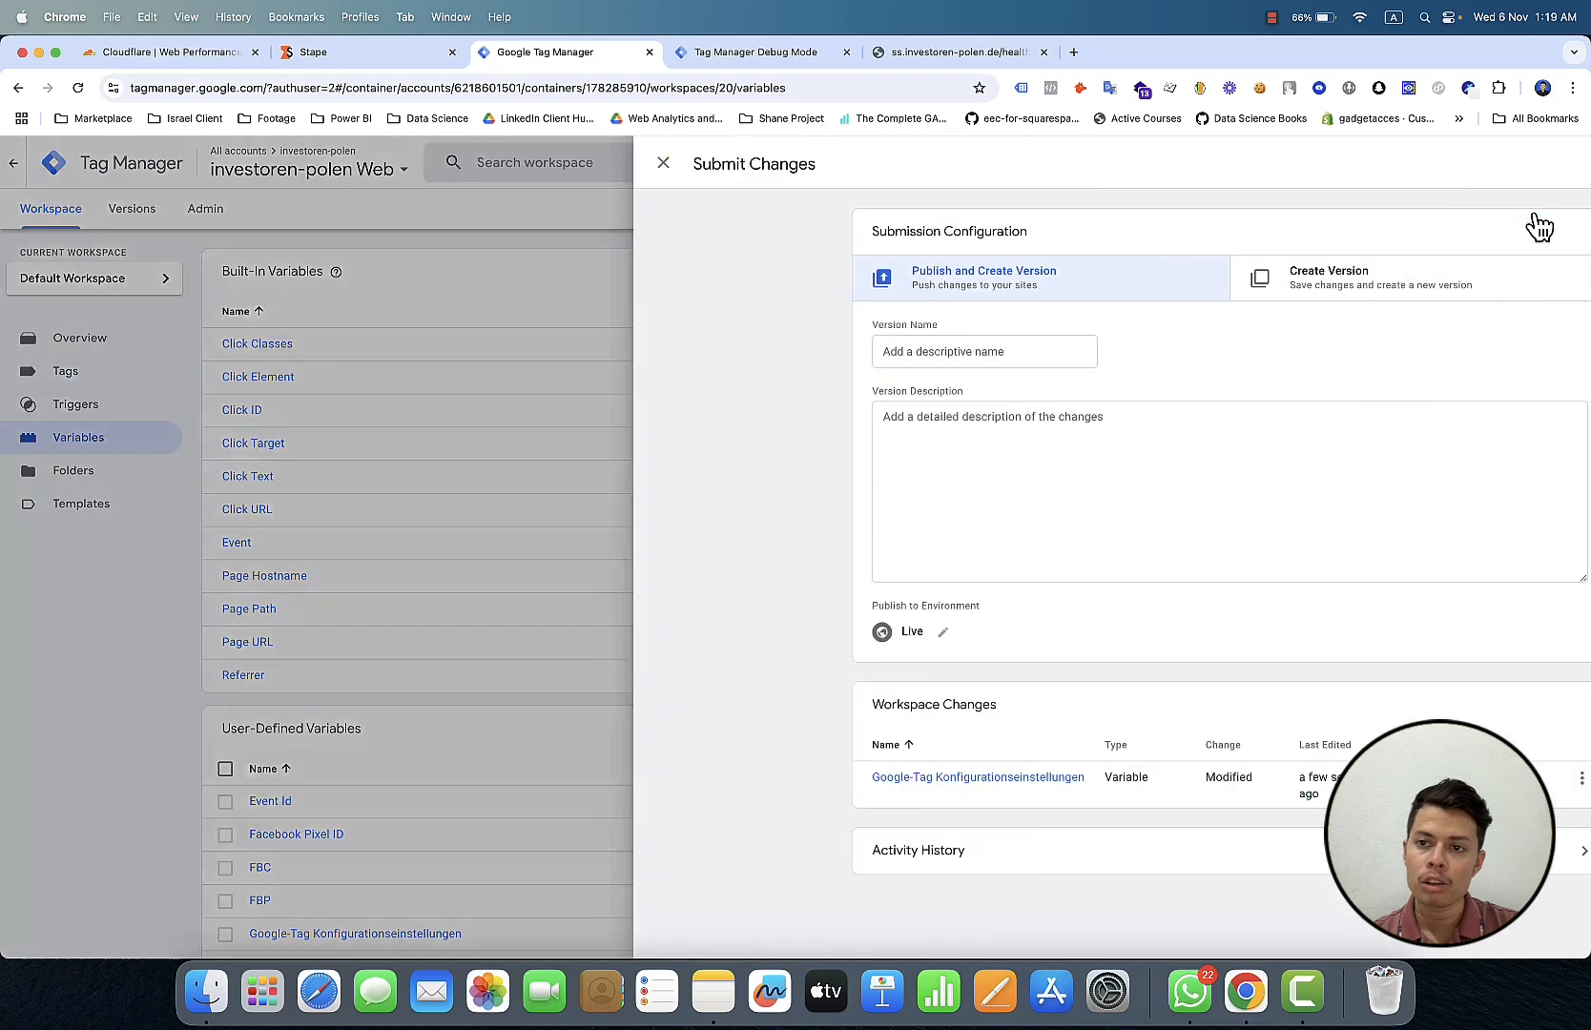
click(1531, 164)
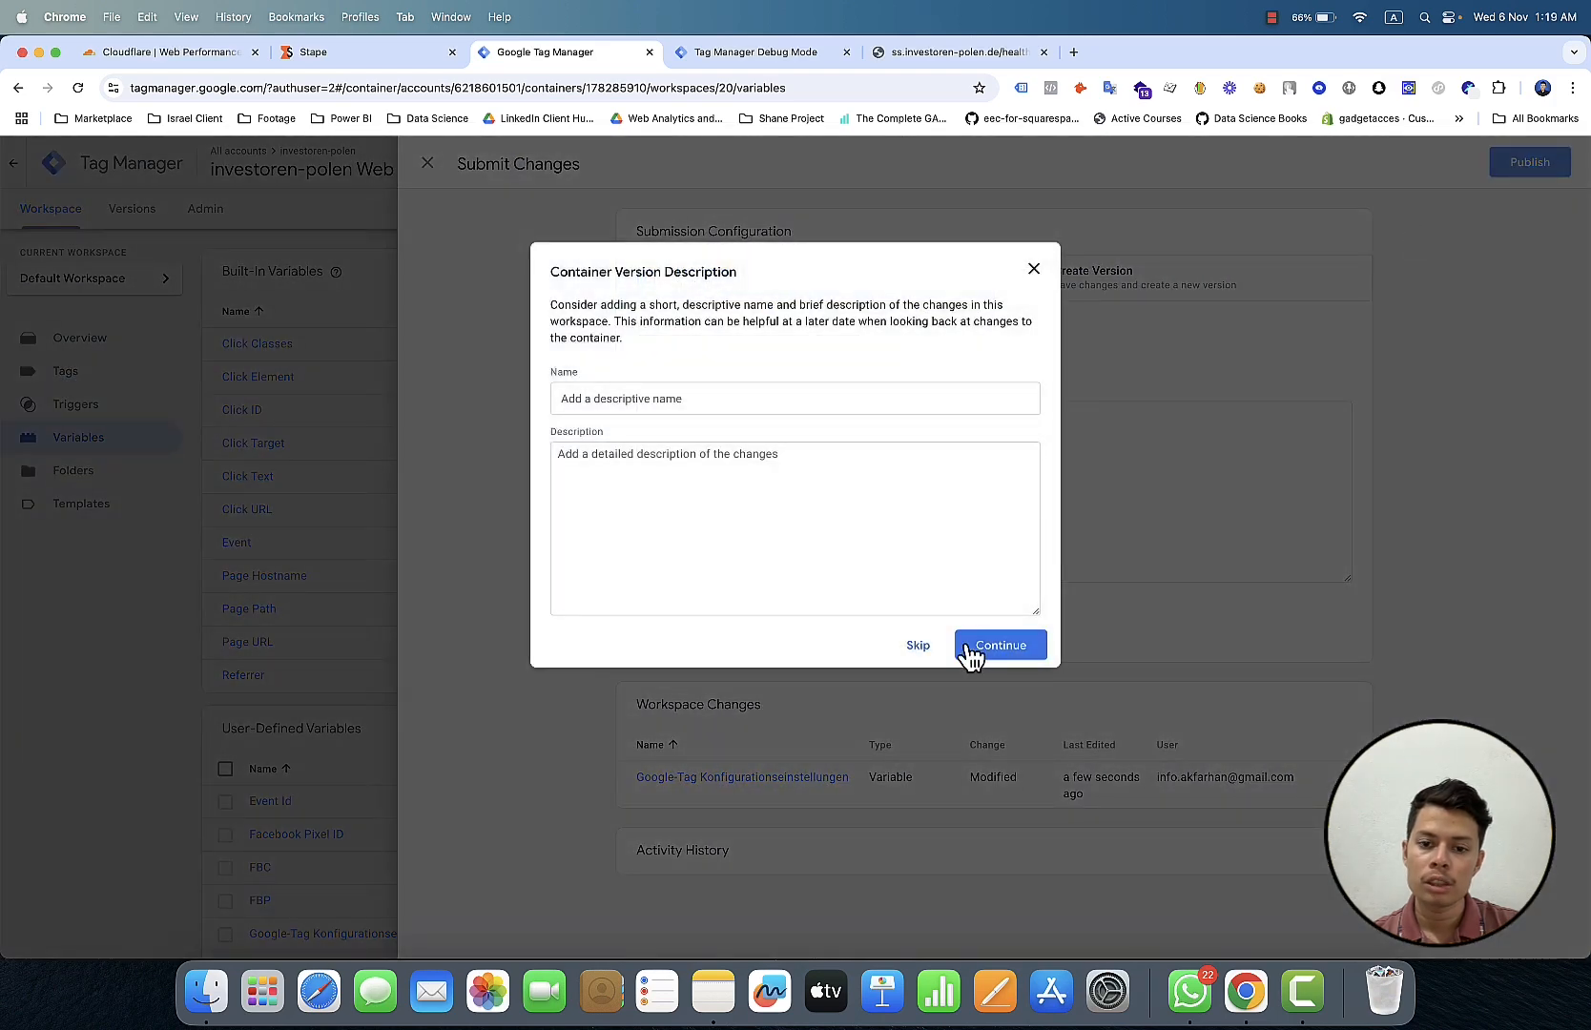
click(934, 652)
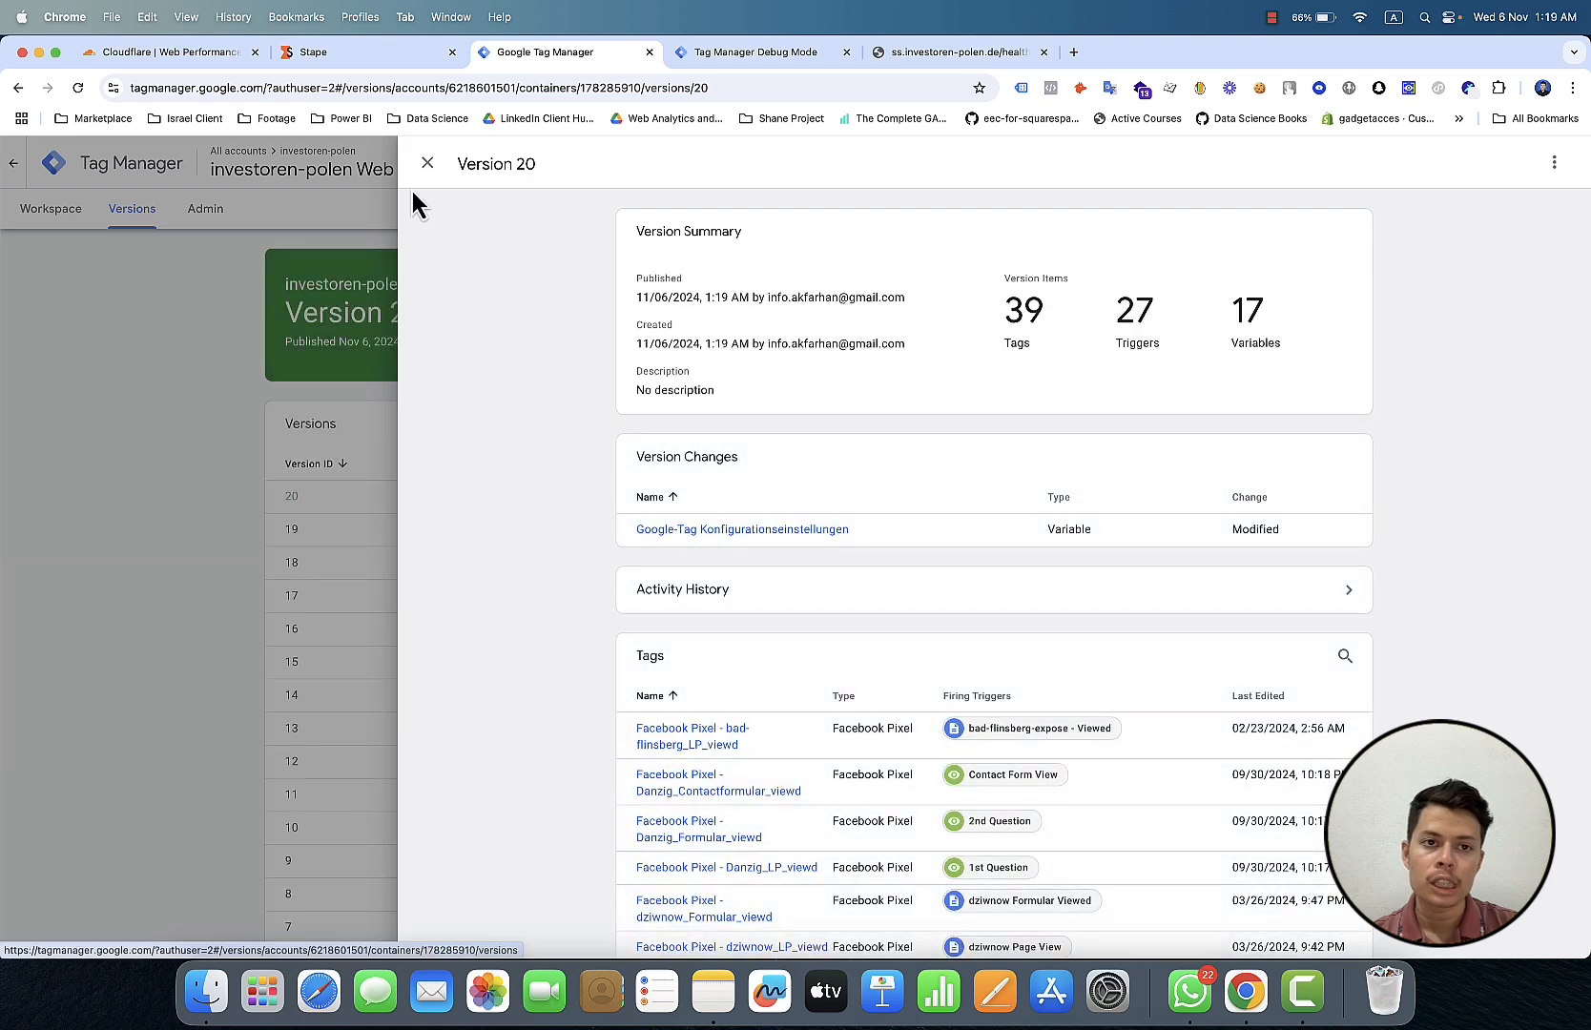
Step: Look through the available power-ups for the investors-poland server container in Stape
click(386, 55)
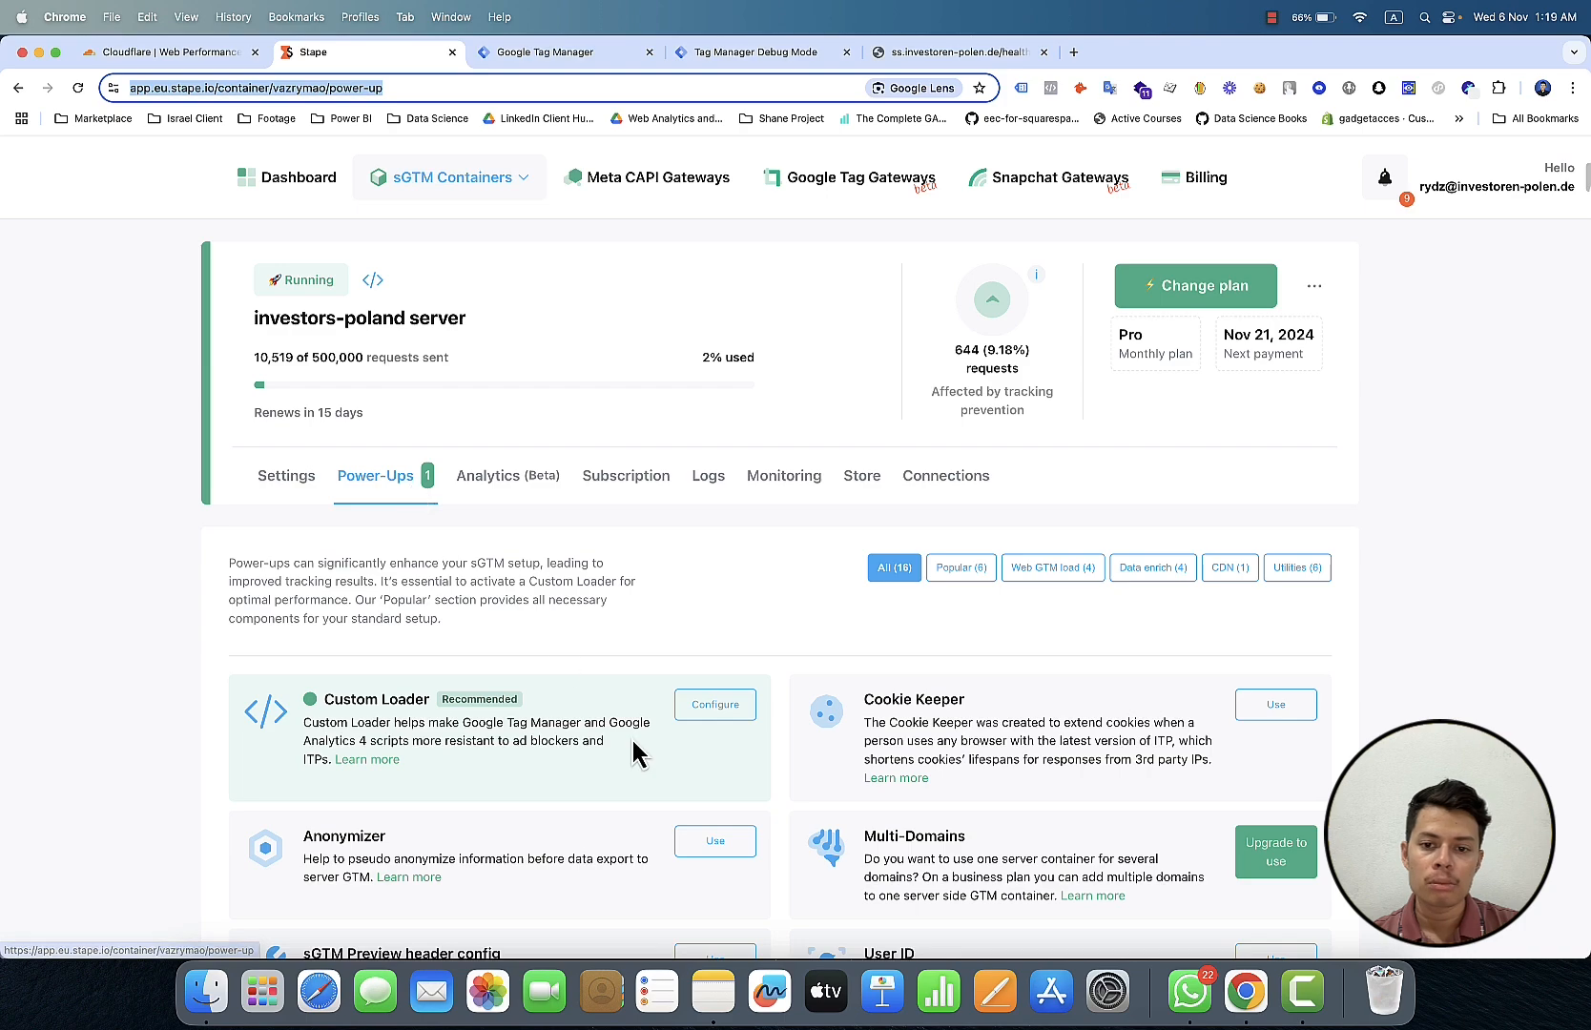
scroll(629, 734, down, 7)
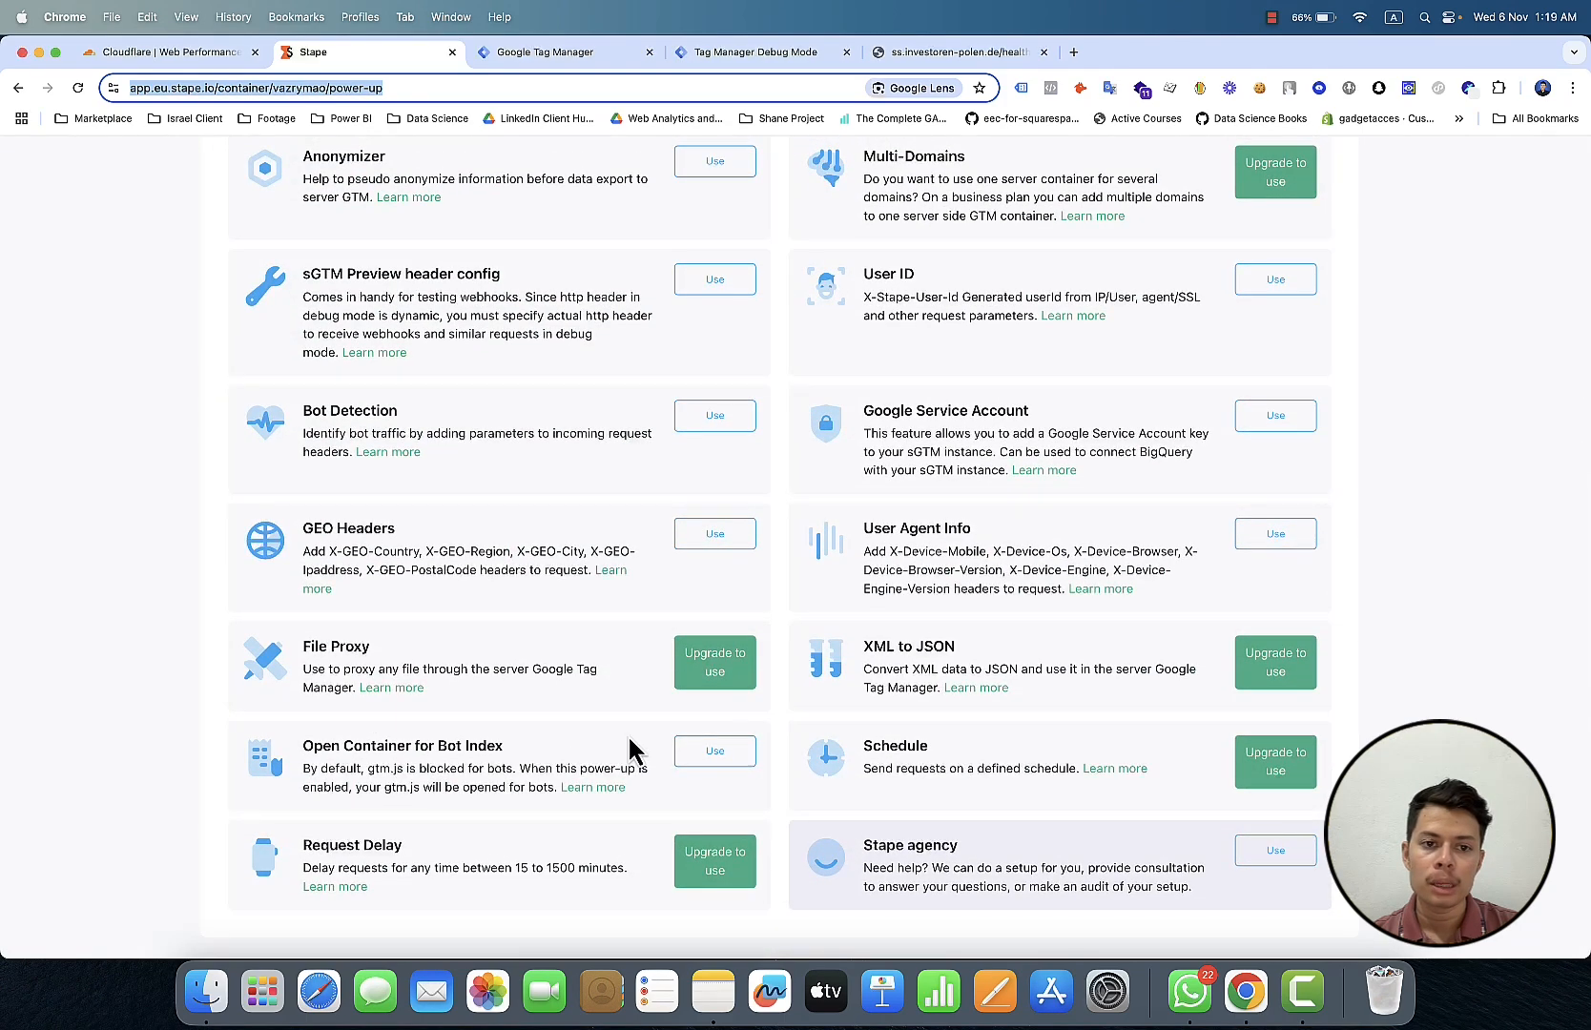
scroll(630, 750, up, 7)
mouse_move(472, 177)
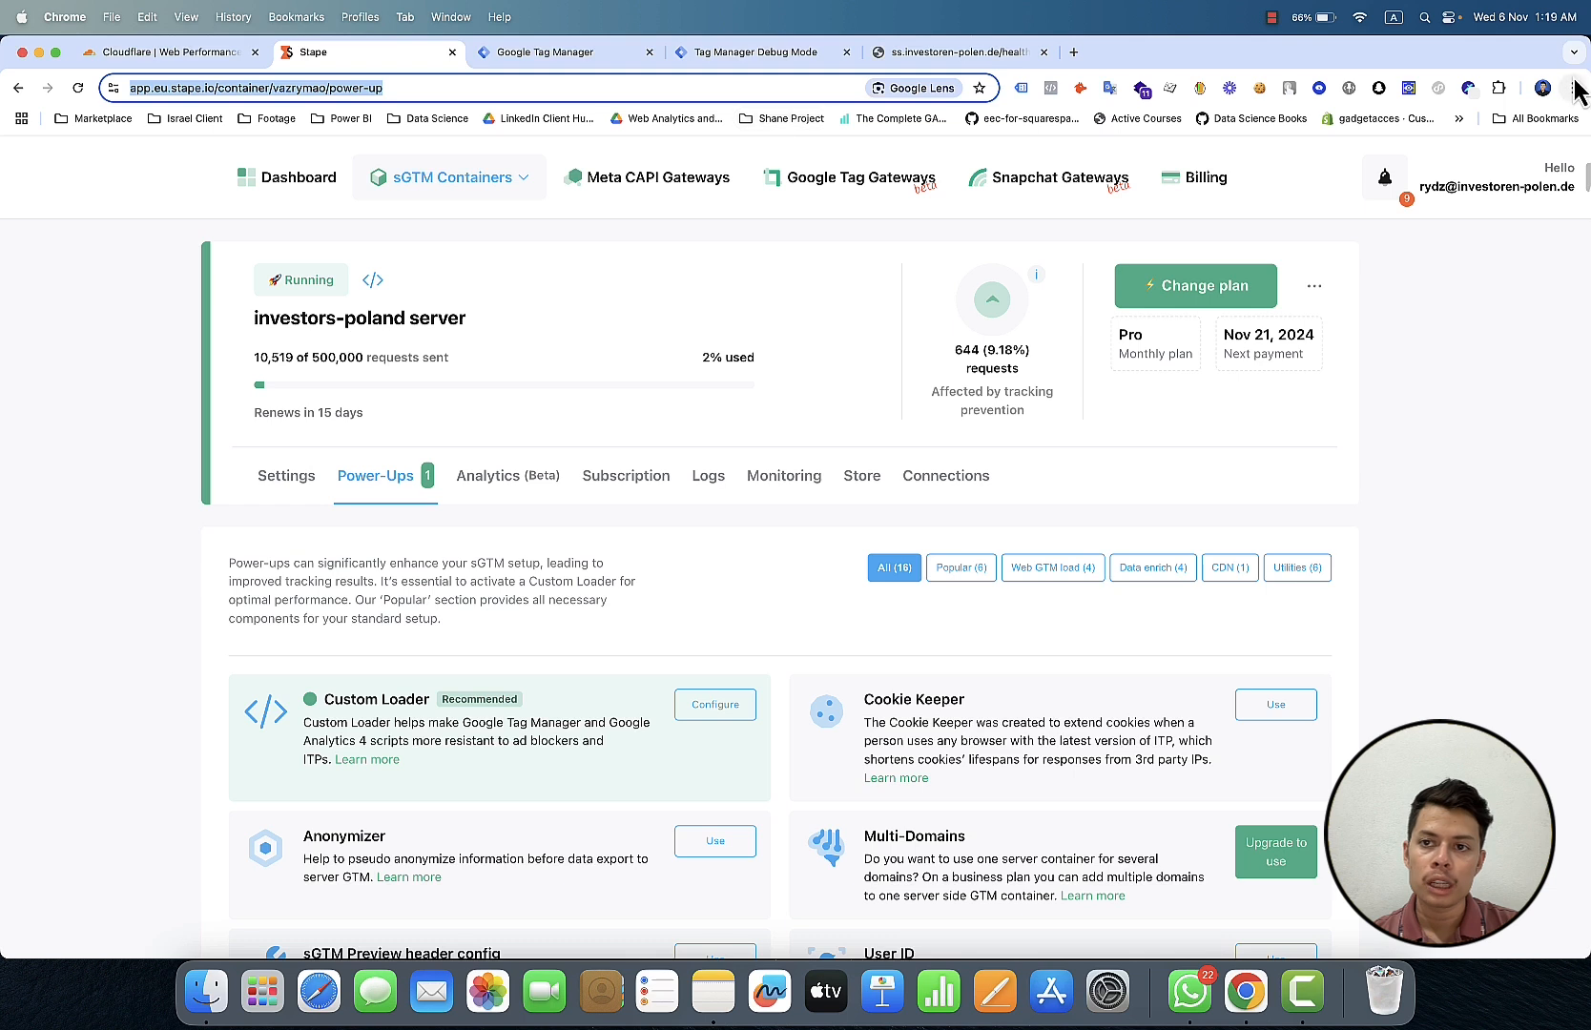
click(1272, 19)
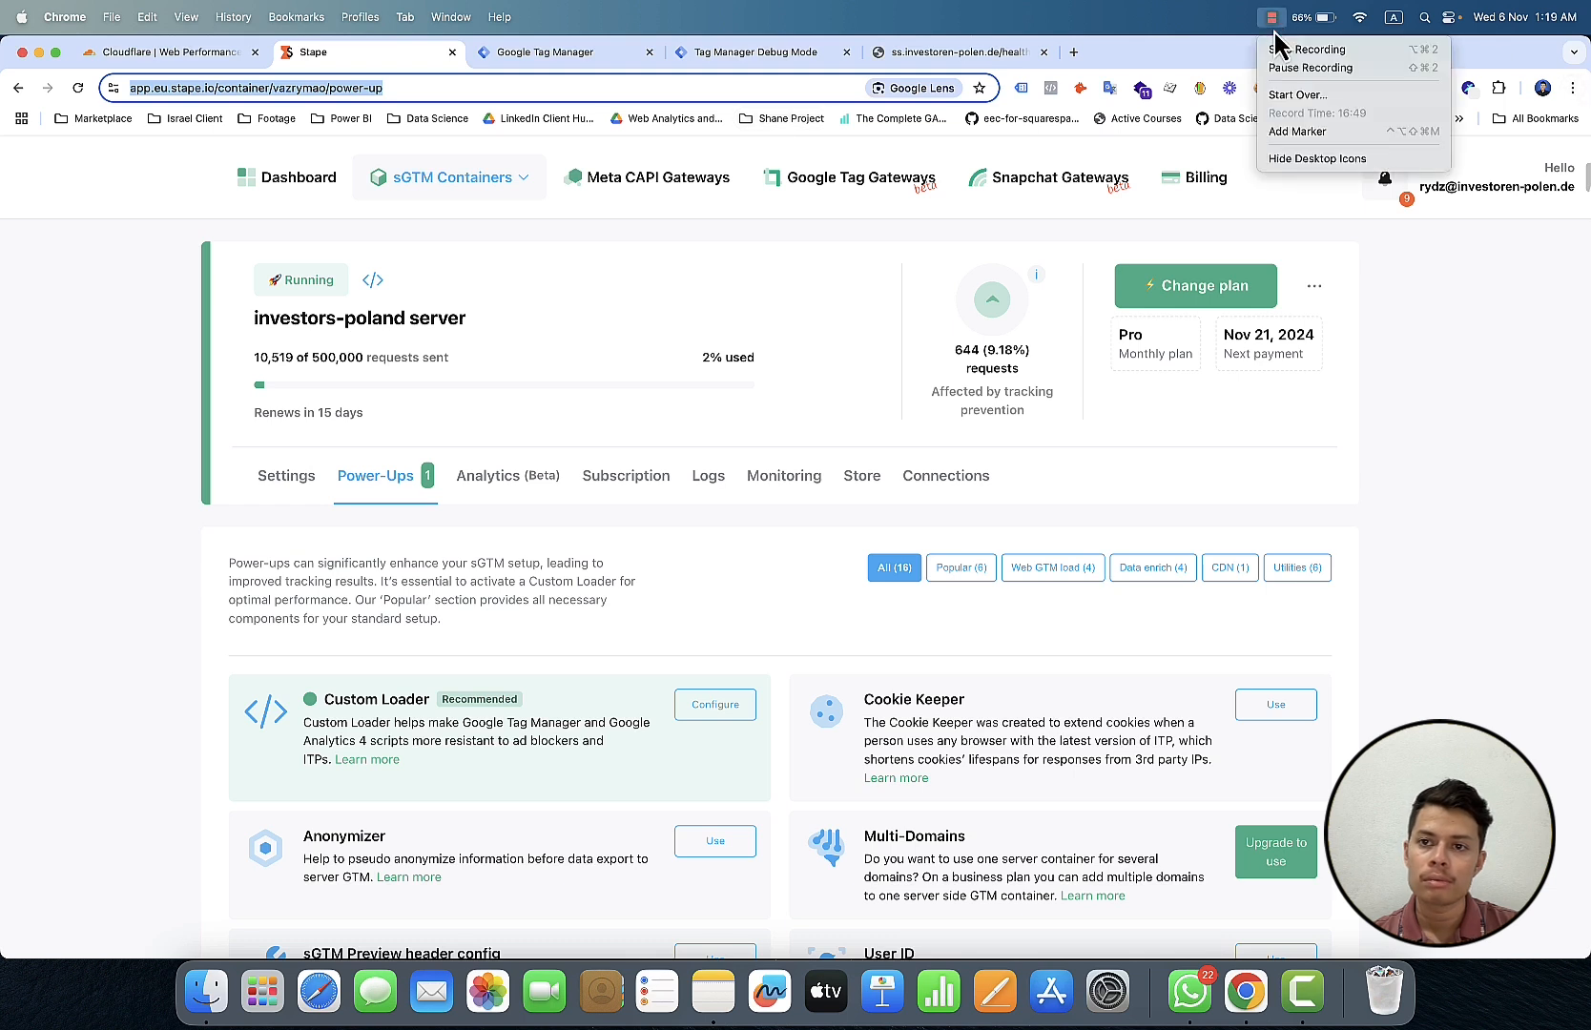